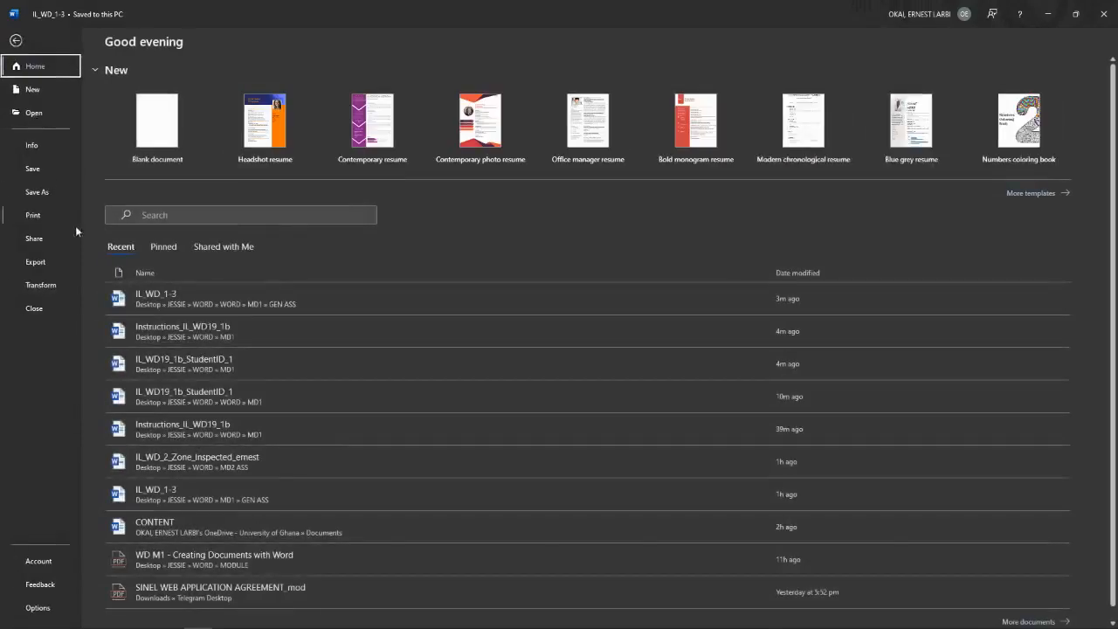
# Step: Glance at the document's Info page, then go to the File > Save As page
pyautogui.click(31, 146)
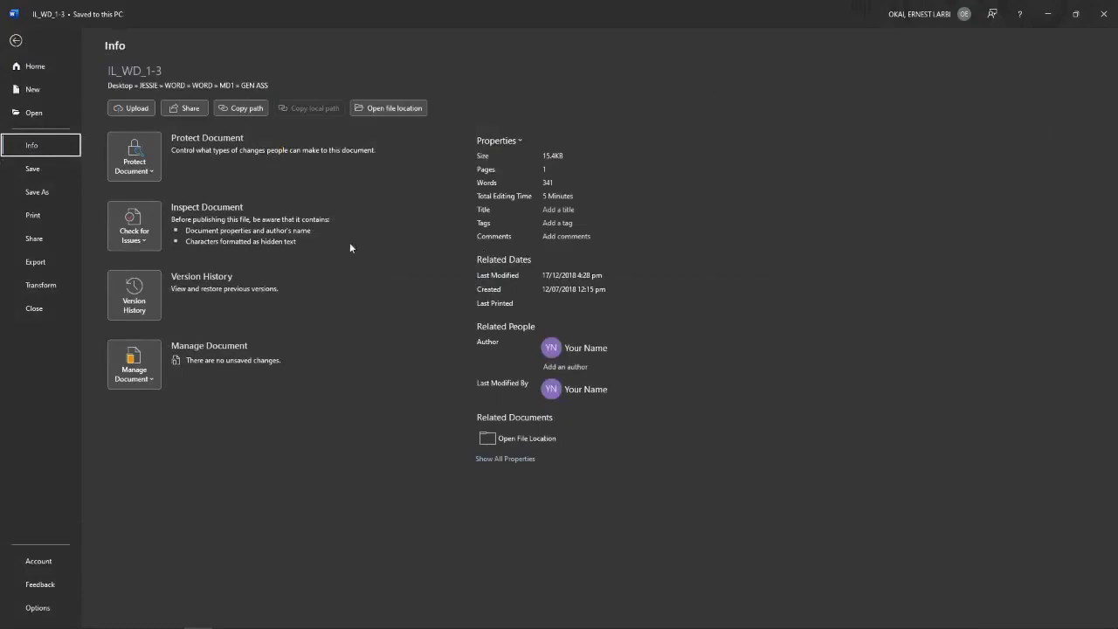
pyautogui.click(32, 173)
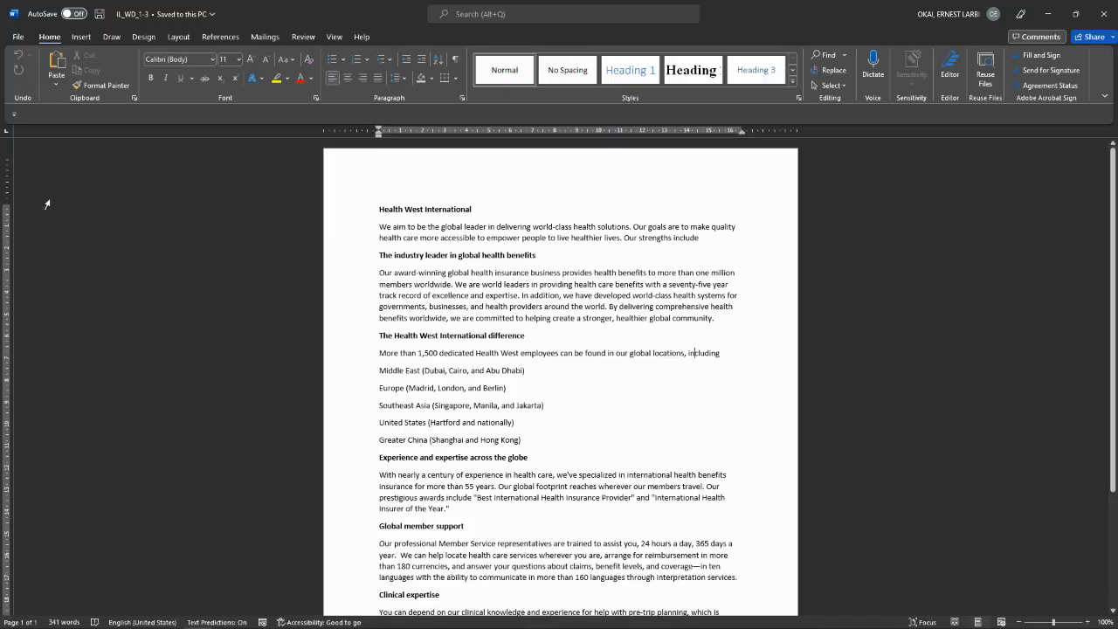
pyautogui.click(16, 36)
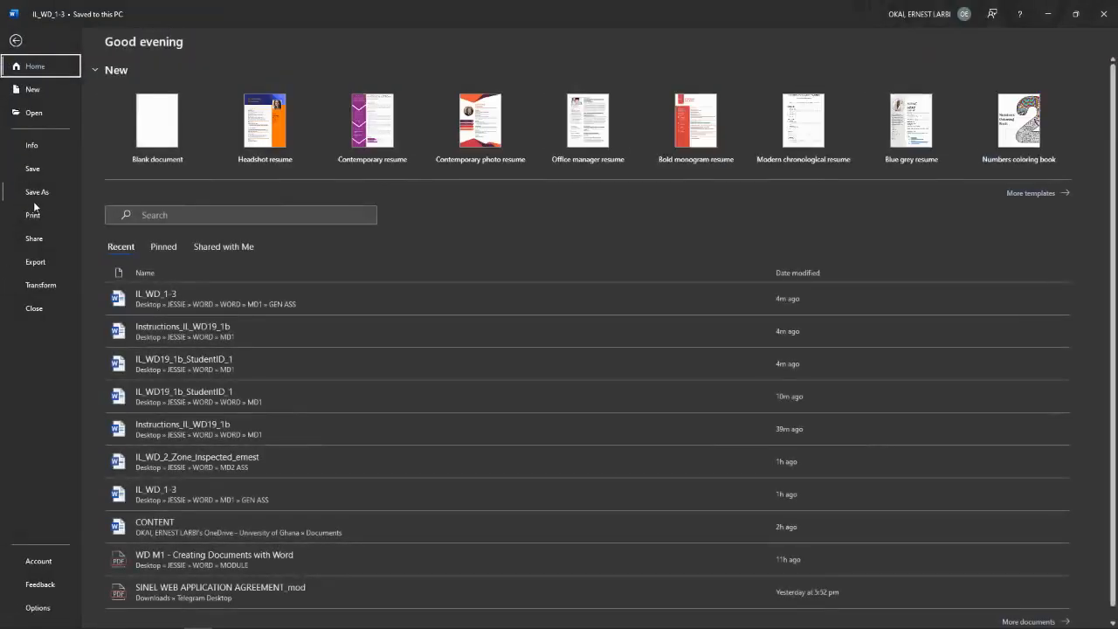
pyautogui.click(36, 191)
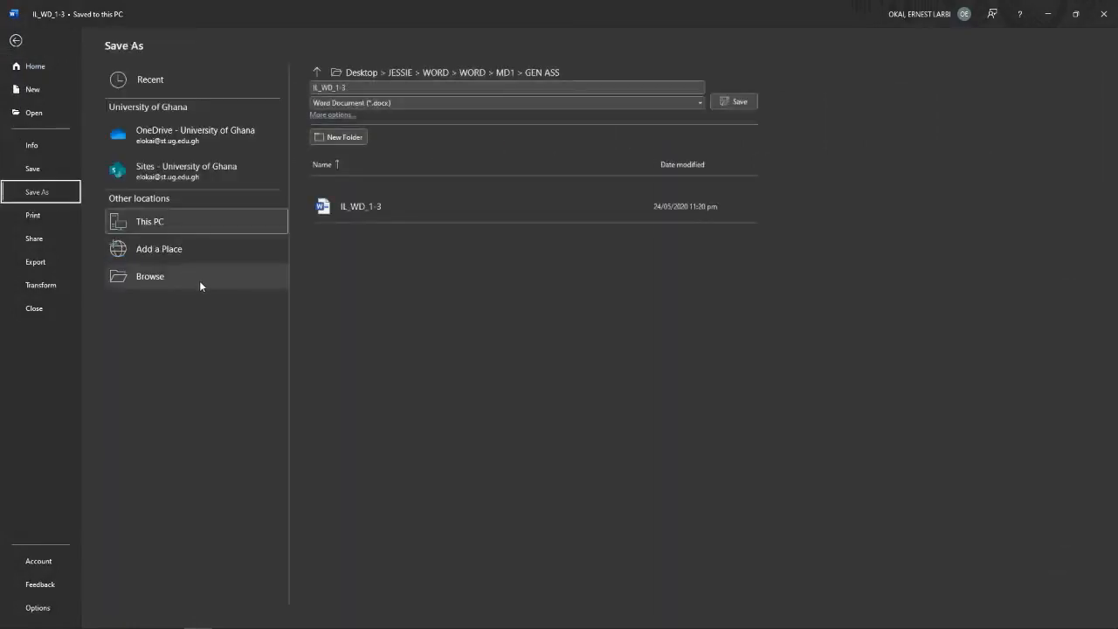
# Step: Set IL_WD_1-3 to save as PDF in GEN ASS and open General Options
pyautogui.click(196, 282)
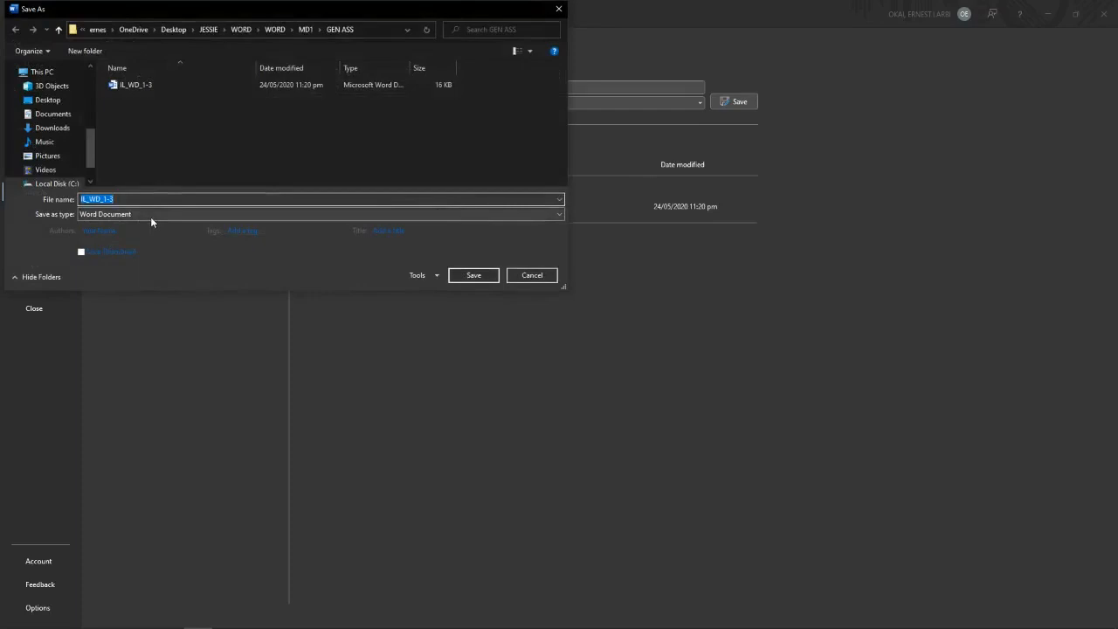
pyautogui.click(102, 215)
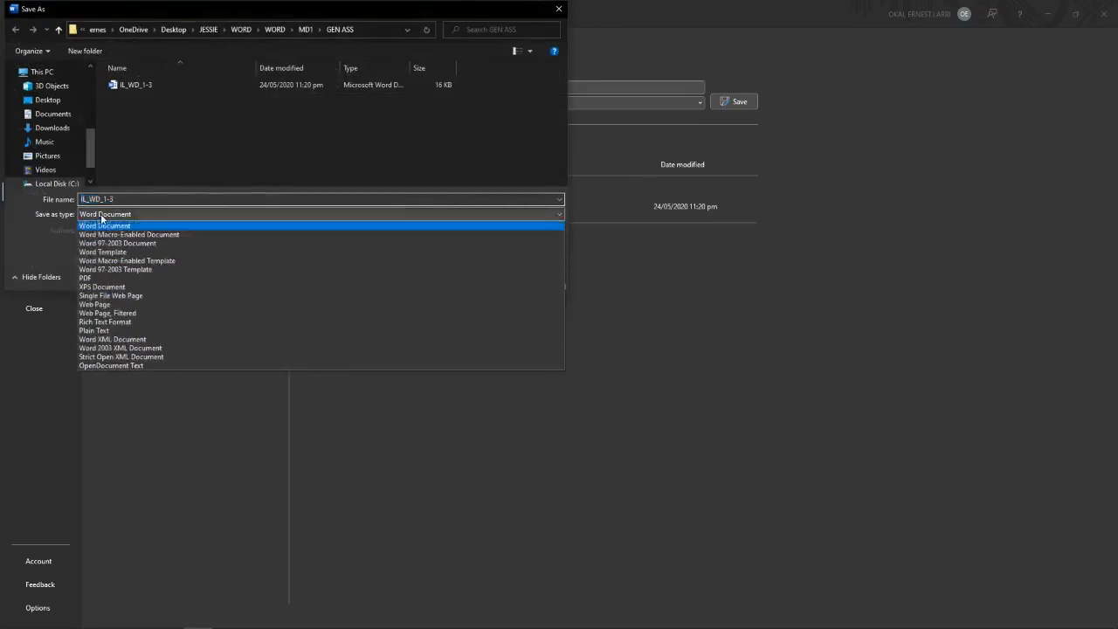
pyautogui.click(96, 270)
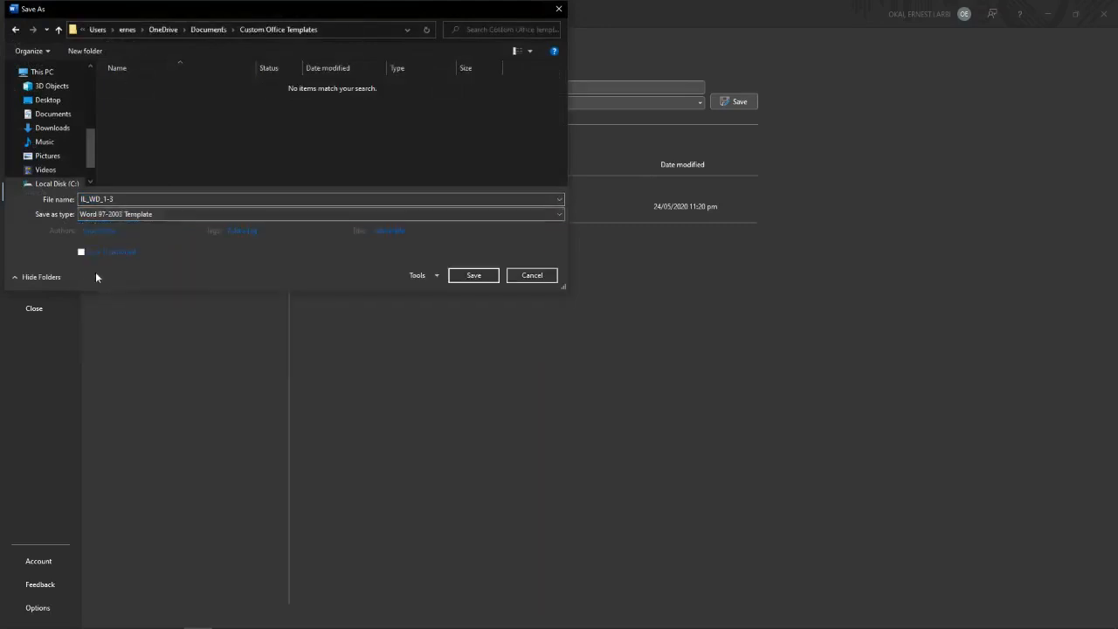
pyautogui.click(98, 216)
pyautogui.click(90, 278)
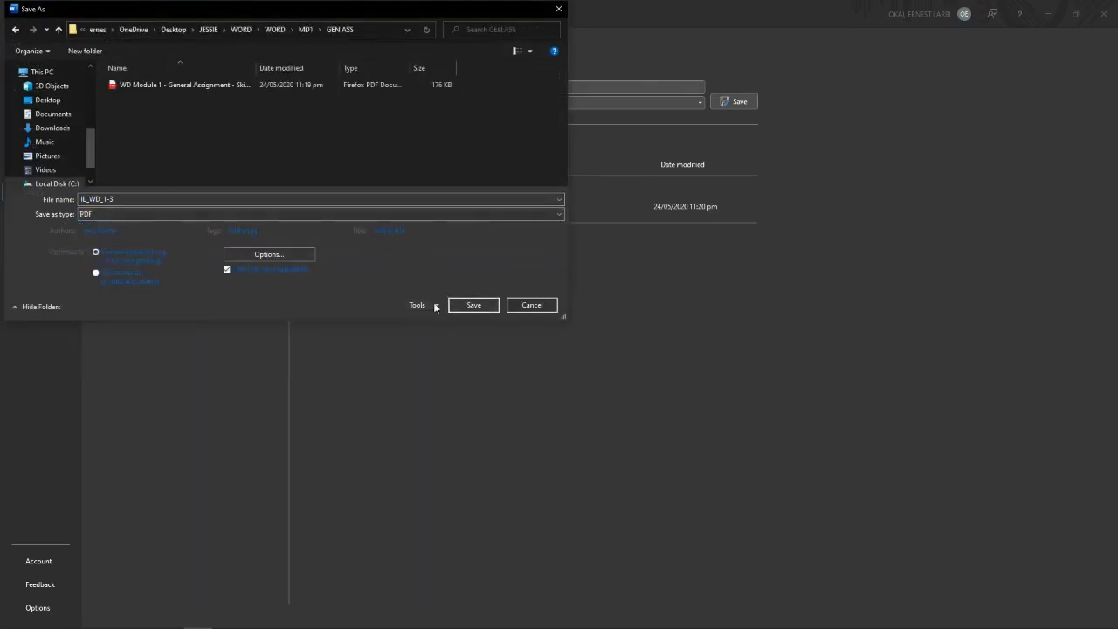
pyautogui.click(434, 305)
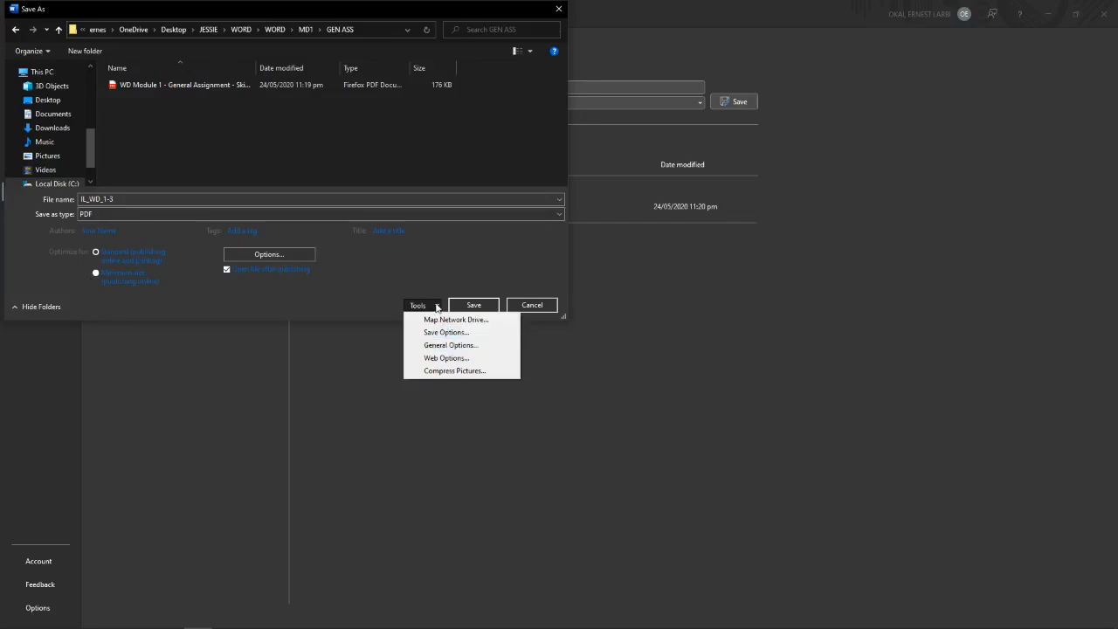
pyautogui.click(453, 349)
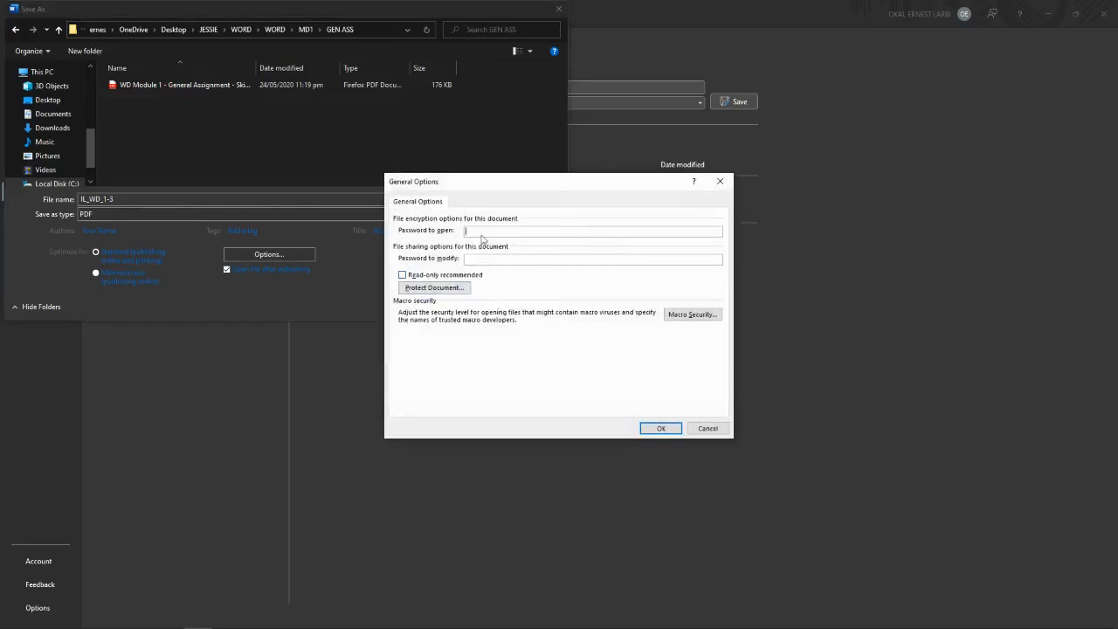
# Step: Enter a password to modify, then cancel it so no password is applied
pyautogui.write('1234')
pyautogui.click(661, 429)
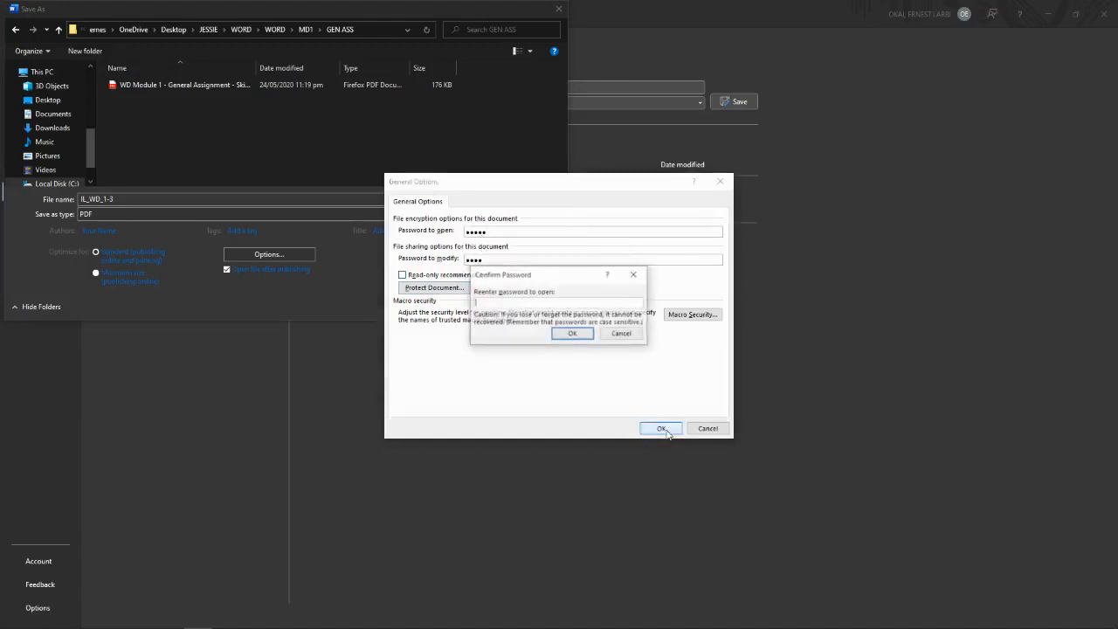
pyautogui.click(615, 341)
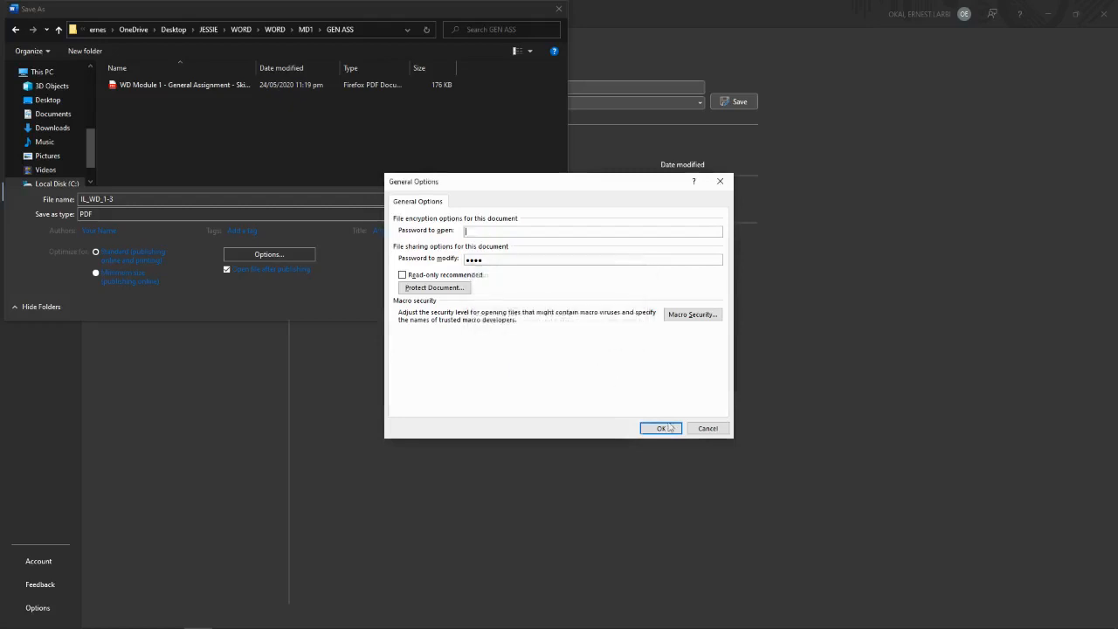
pyautogui.click(704, 430)
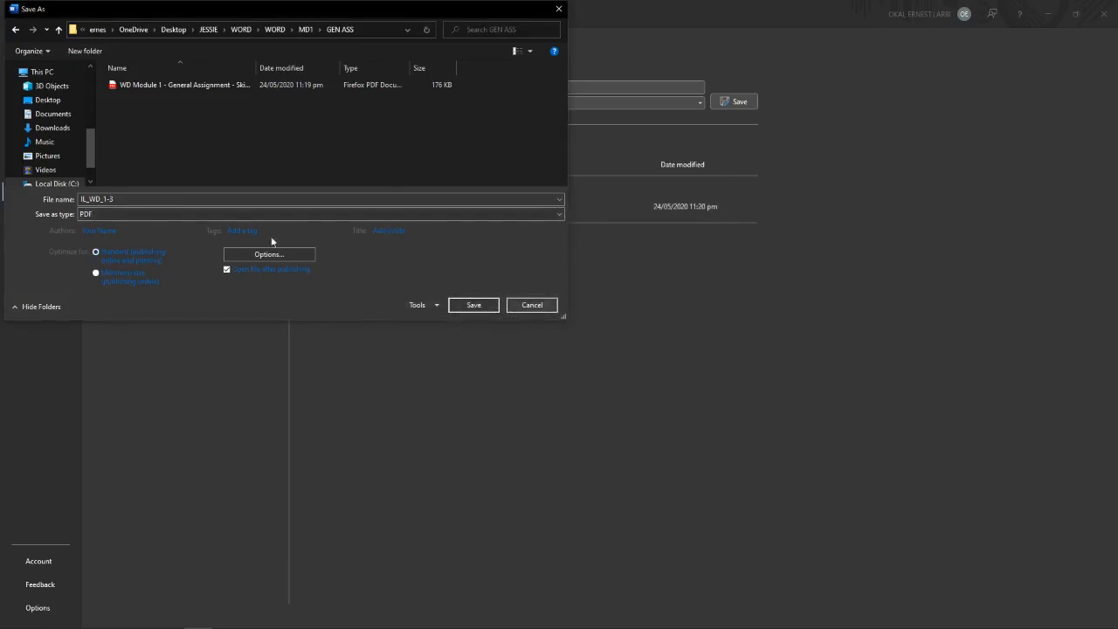
pyautogui.click(109, 231)
# Step: Replace the Authors field with the suggested full author name
pyautogui.tripleClick(112, 230)
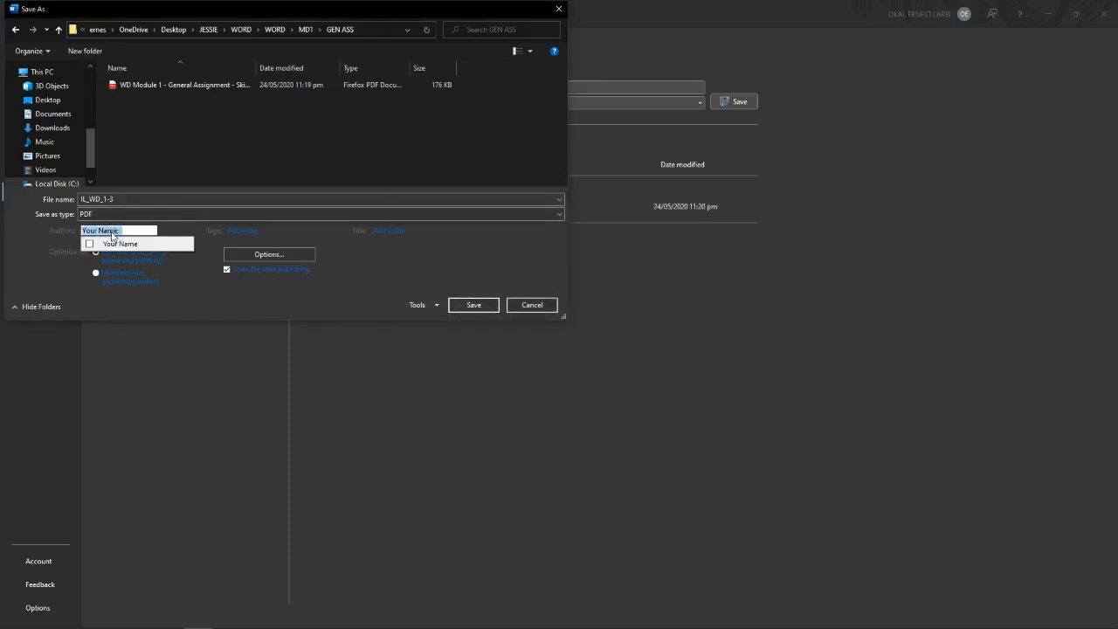
pyautogui.write('OKAI;')
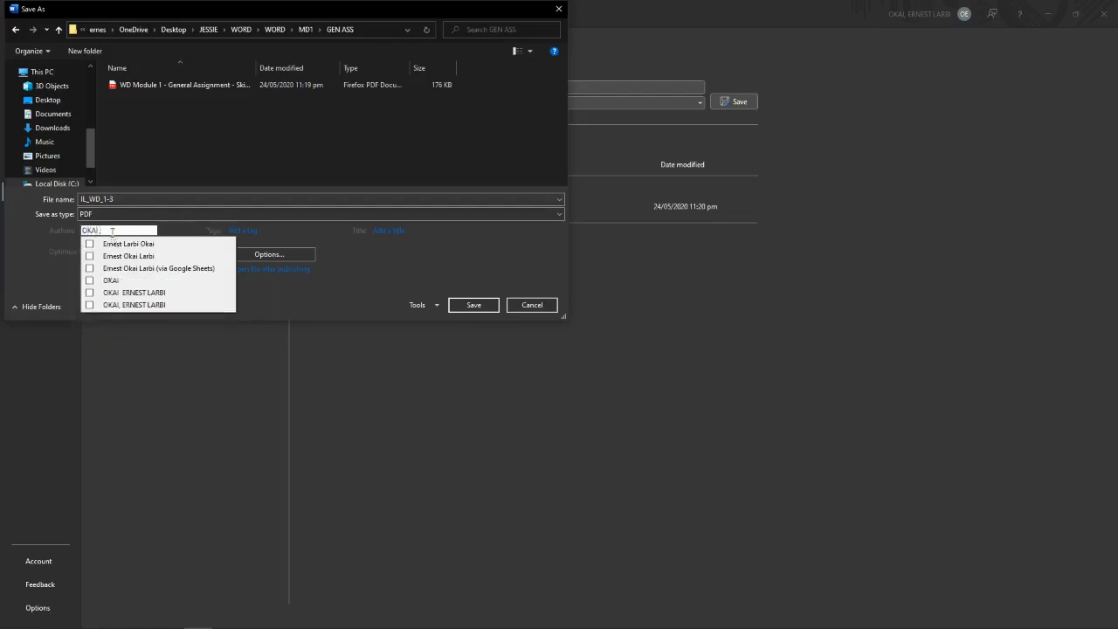
pyautogui.click(127, 256)
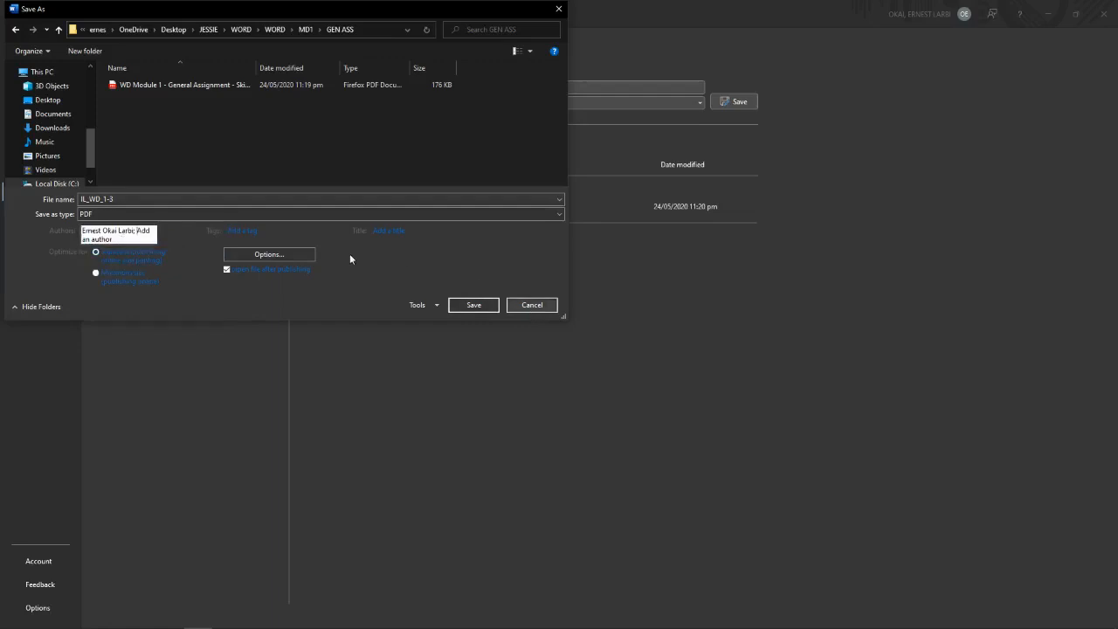
# Step: Keep PDF as the file type and cancel the Save As dialog without saving
pyautogui.click(116, 215)
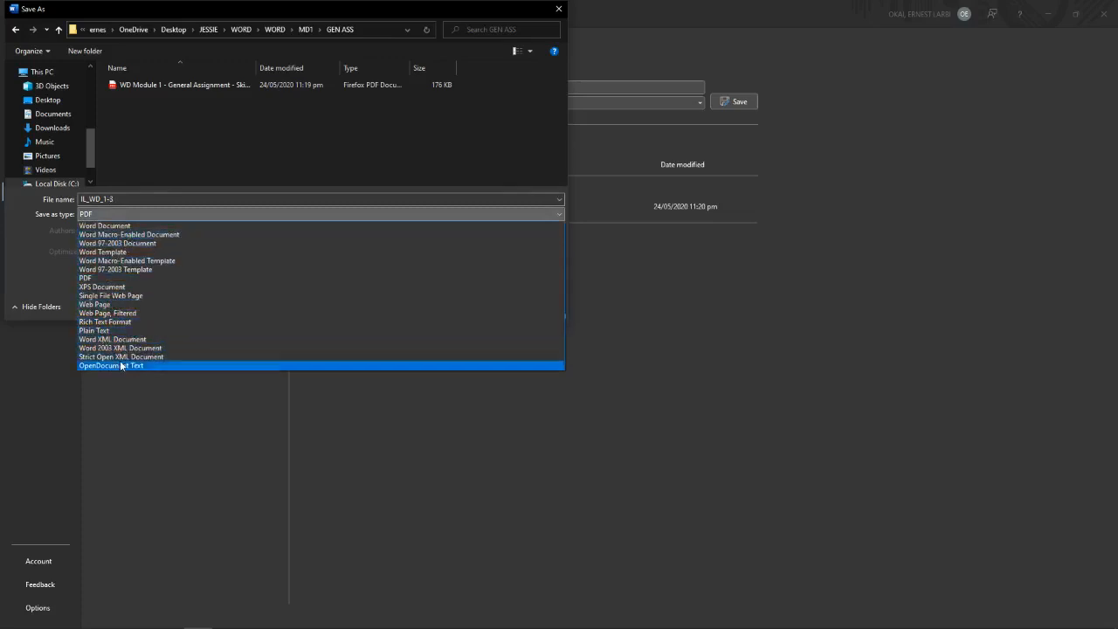
pyautogui.click(632, 267)
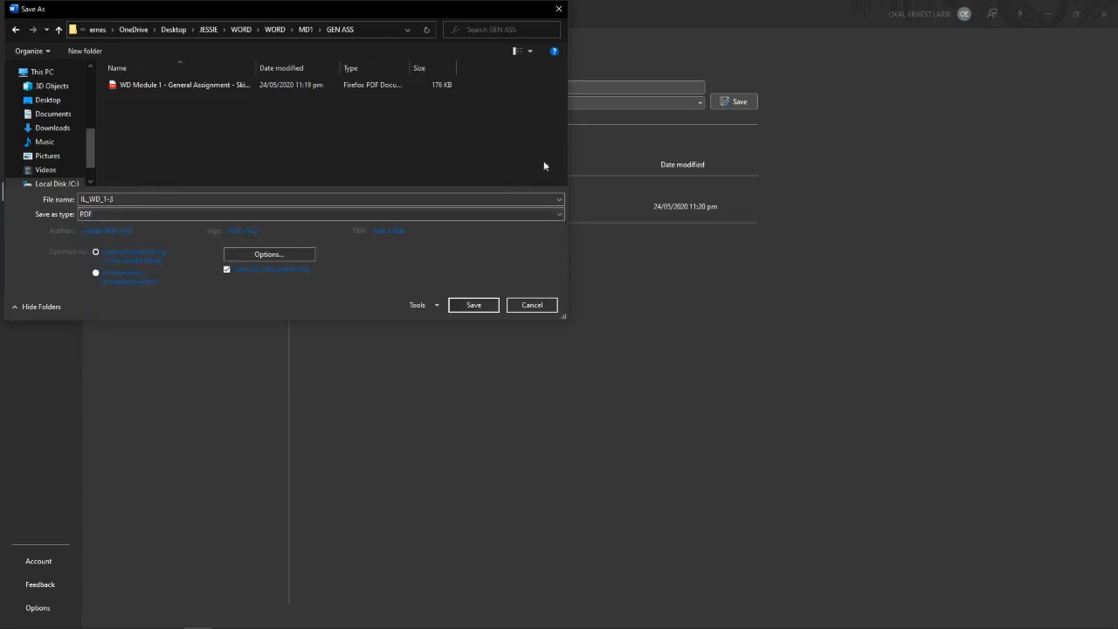
pyautogui.click(535, 302)
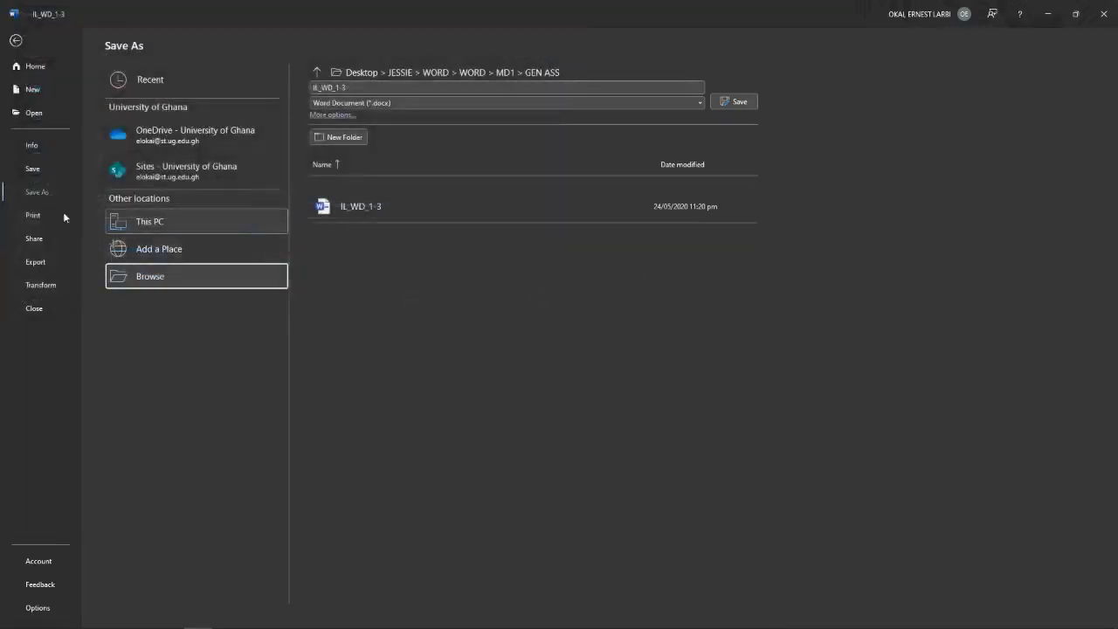
pyautogui.click(33, 214)
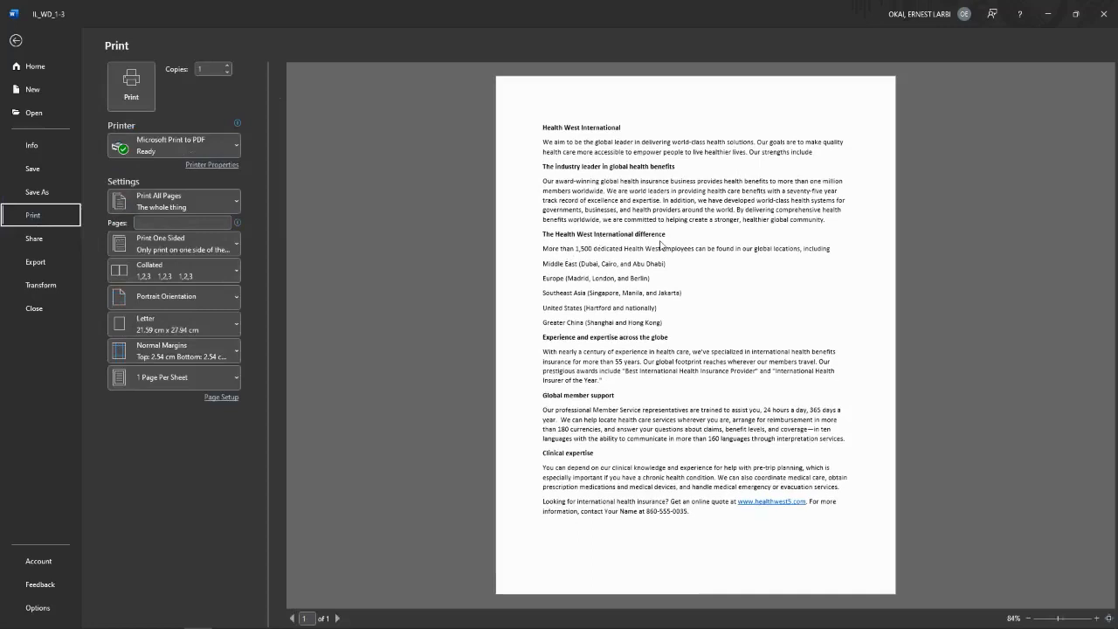
# Step: Set copies to 2 and back to 1, keeping Print All Pages selected
pyautogui.click(226, 66)
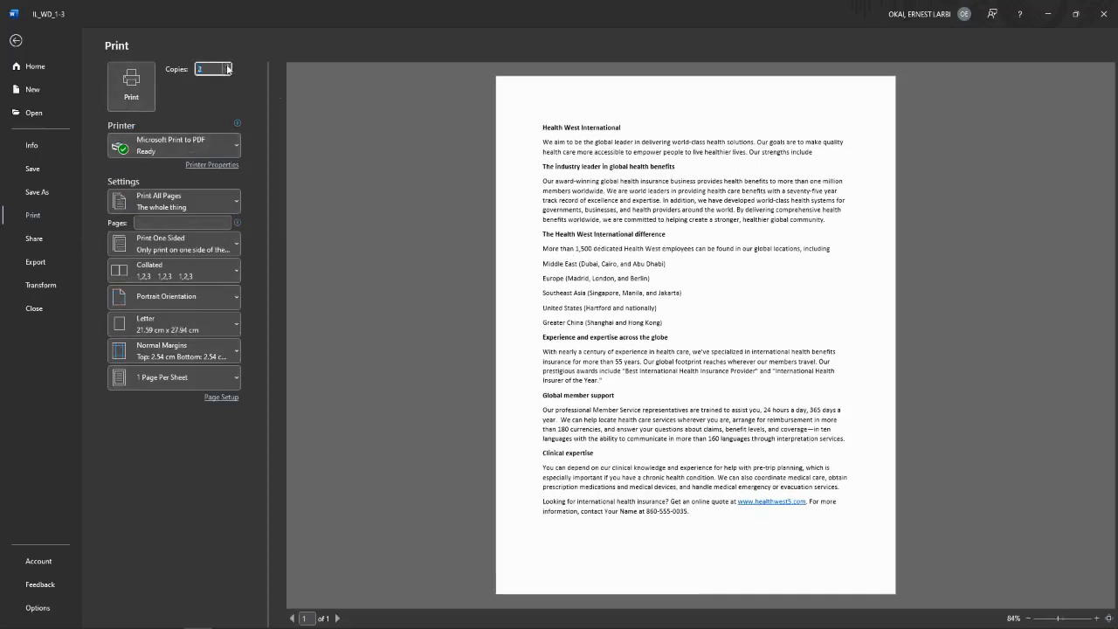
pyautogui.click(227, 73)
pyautogui.click(171, 202)
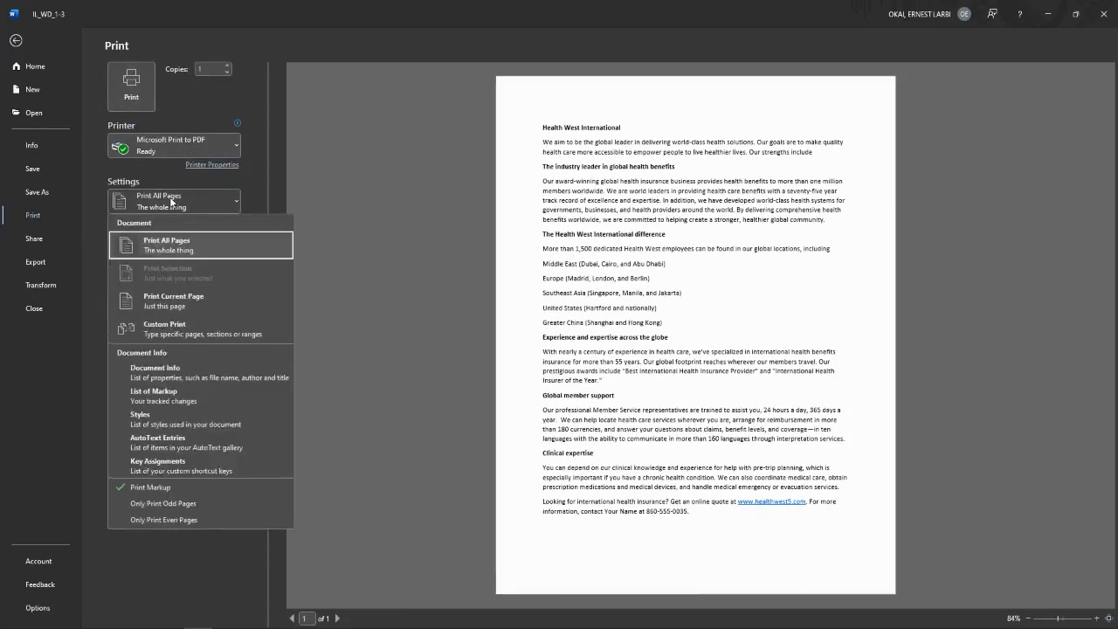
pyautogui.click(171, 202)
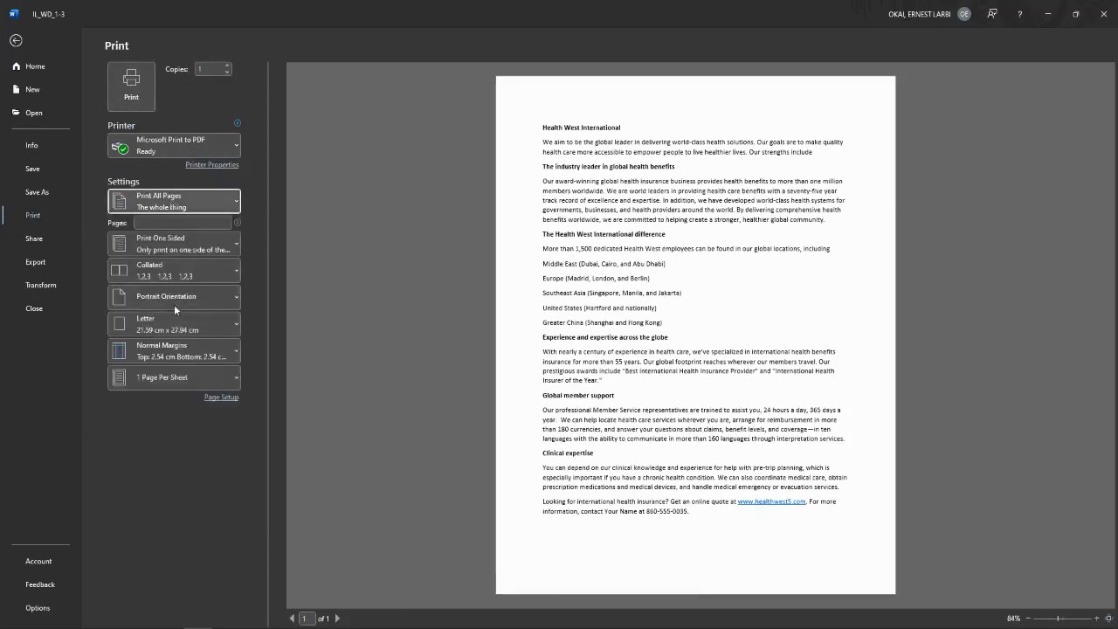
pyautogui.press('Tab')
pyautogui.press('Tab')
pyautogui.press('Tab')
pyautogui.press('Tab')
pyautogui.press('Tab')
pyautogui.press('Tab')
pyautogui.press('Tab')
pyautogui.press('Tab')
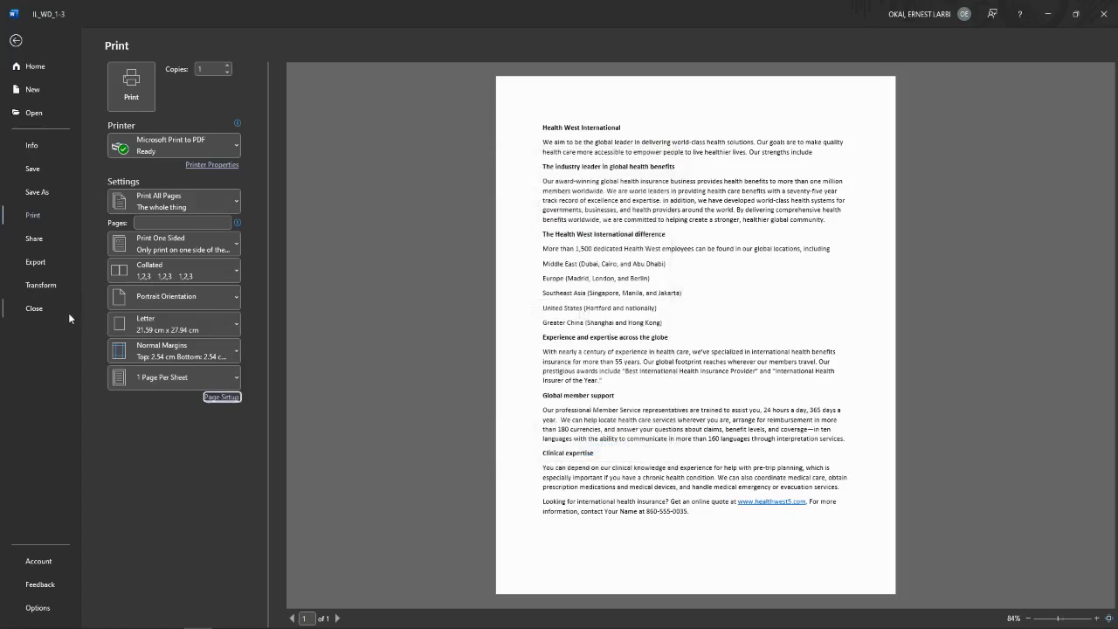
pyautogui.click(33, 238)
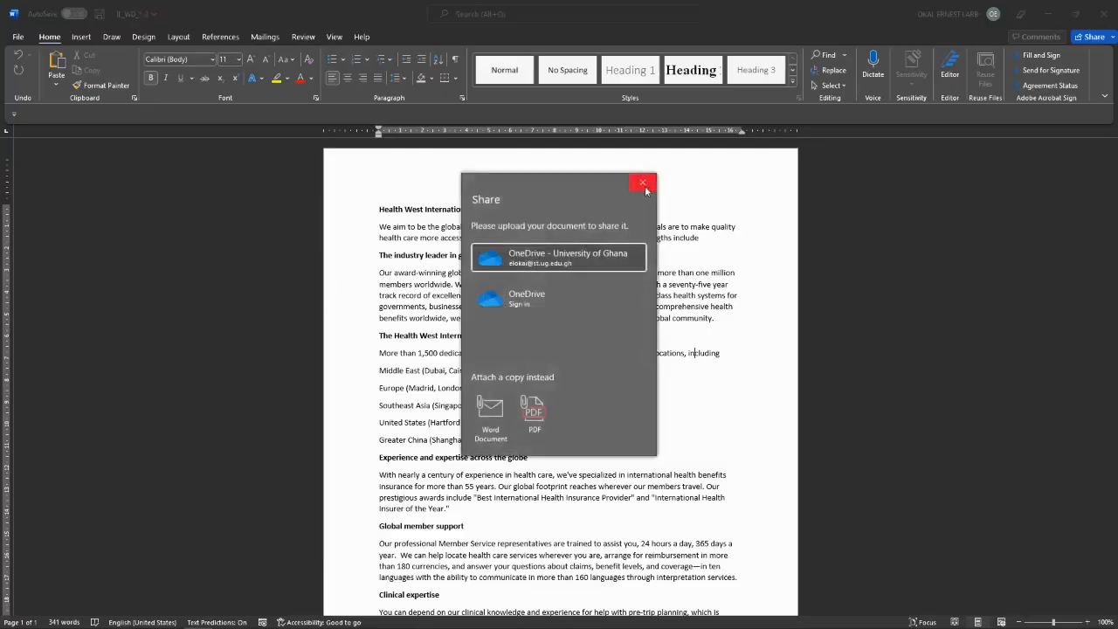
# Step: Close the Share pane and return to the Health West document on the Home tab
pyautogui.click(643, 181)
pyautogui.click(19, 36)
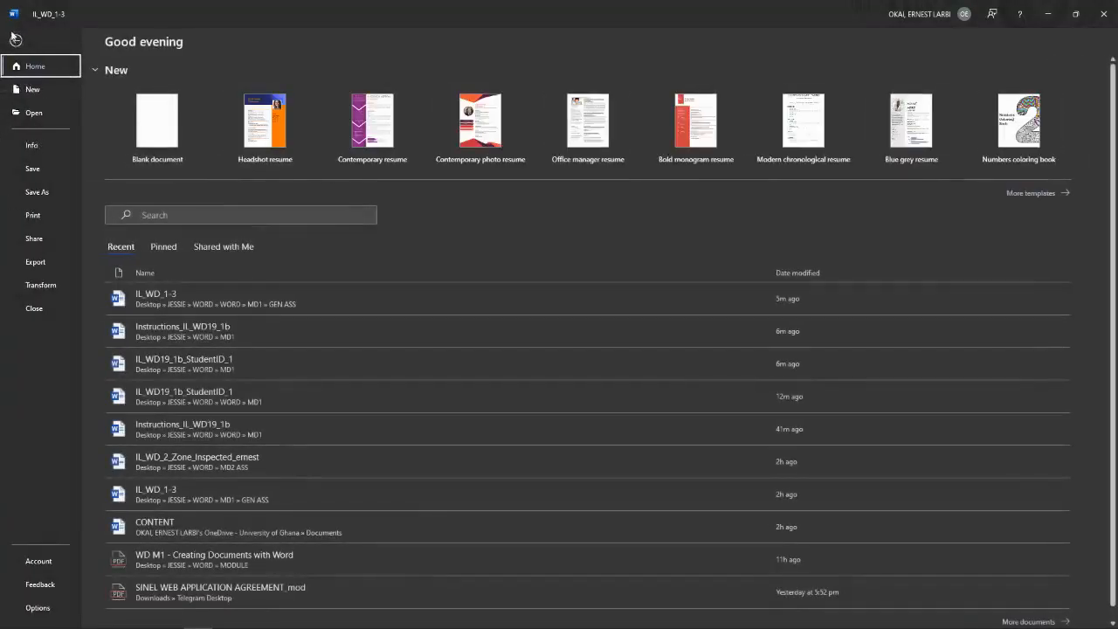
pyautogui.click(16, 41)
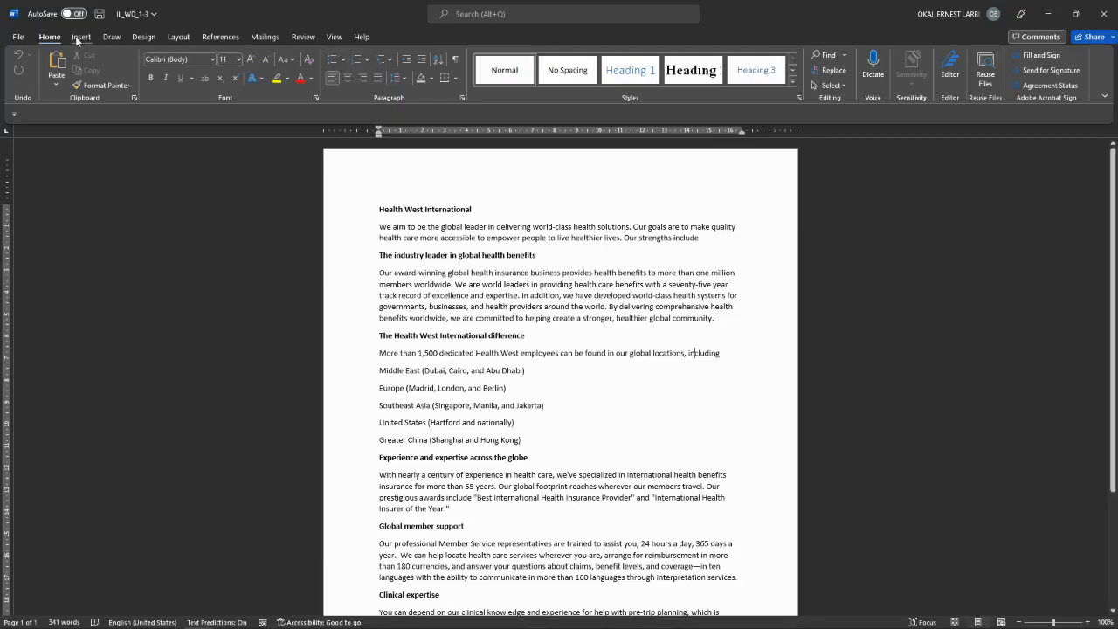
pyautogui.click(80, 37)
pyautogui.click(49, 37)
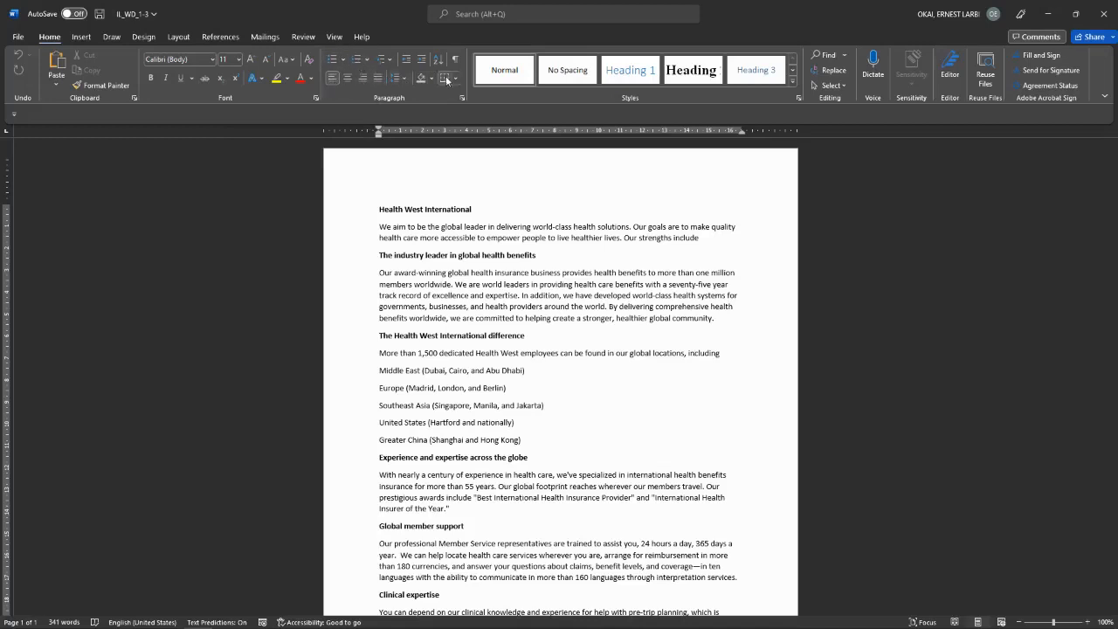
# Step: Browse the Shapes and Pictures galleries, then close the Icons library without inserting
pyautogui.click(82, 37)
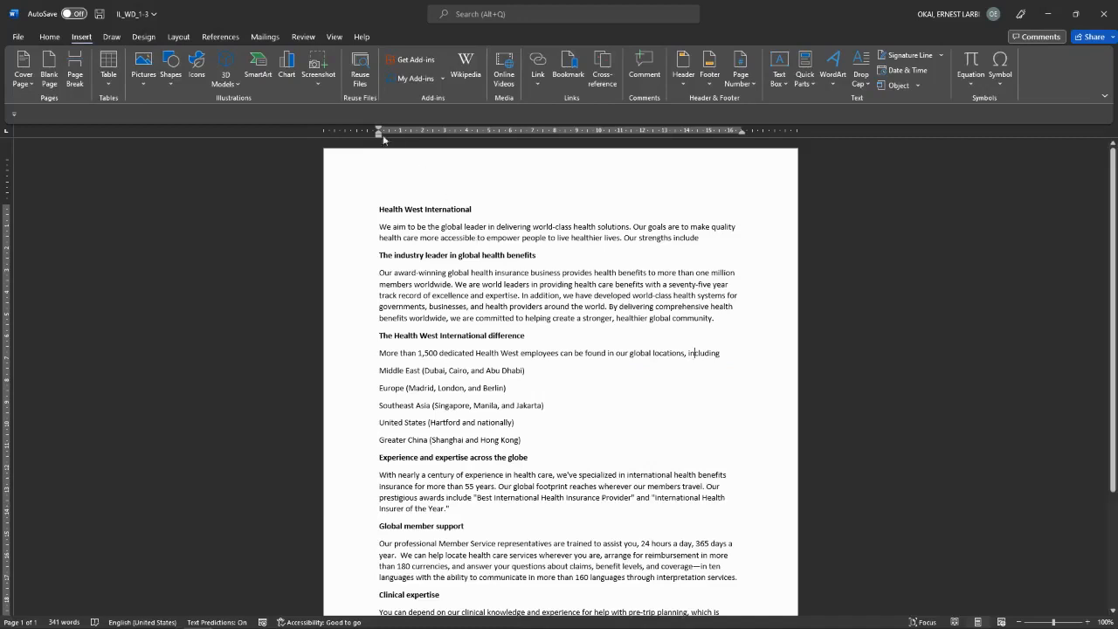
pyautogui.click(173, 88)
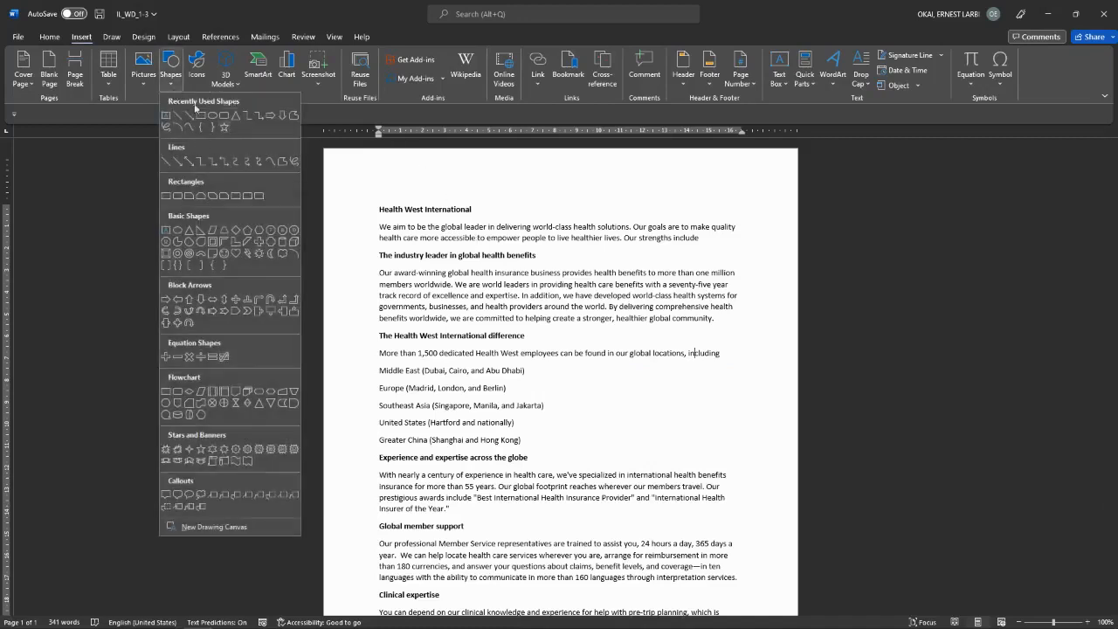
pyautogui.click(146, 86)
pyautogui.click(181, 87)
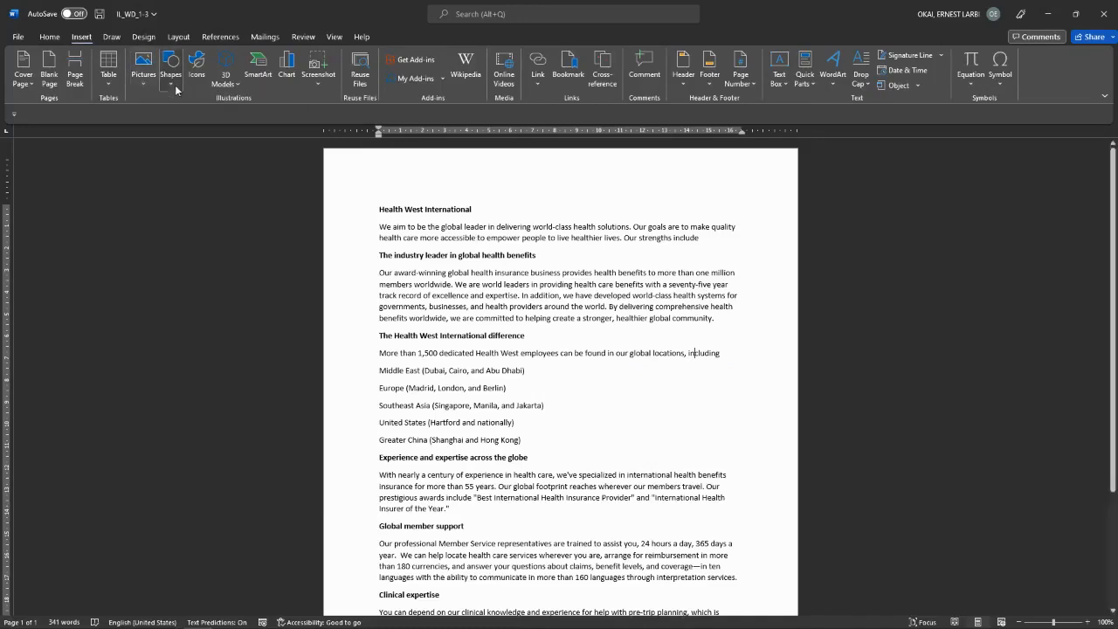
pyautogui.click(195, 85)
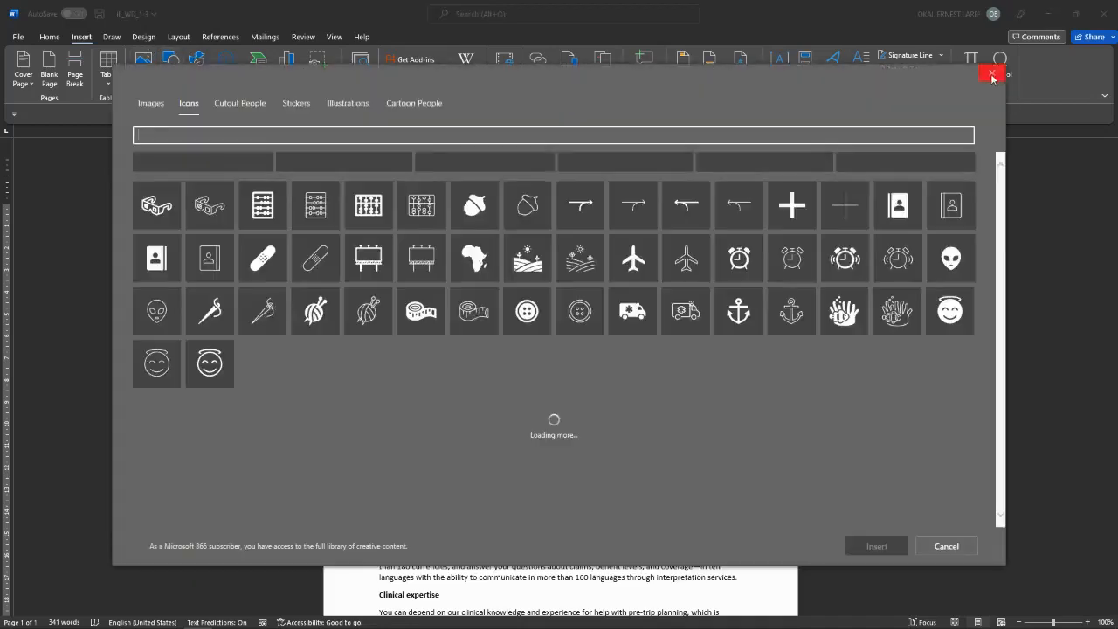
pyautogui.click(992, 75)
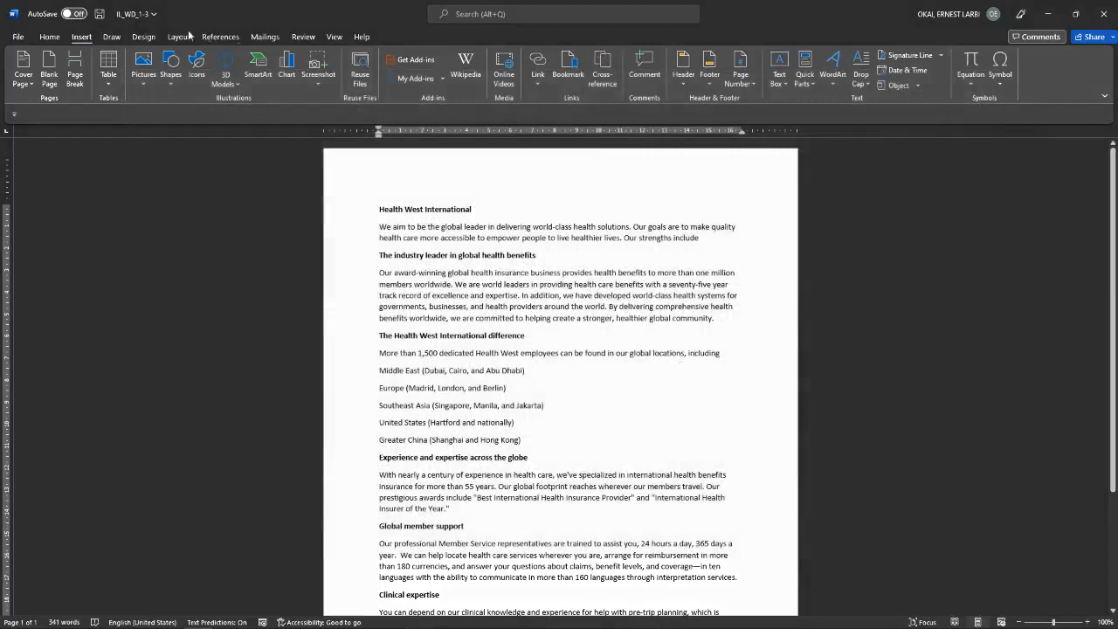
pyautogui.click(155, 38)
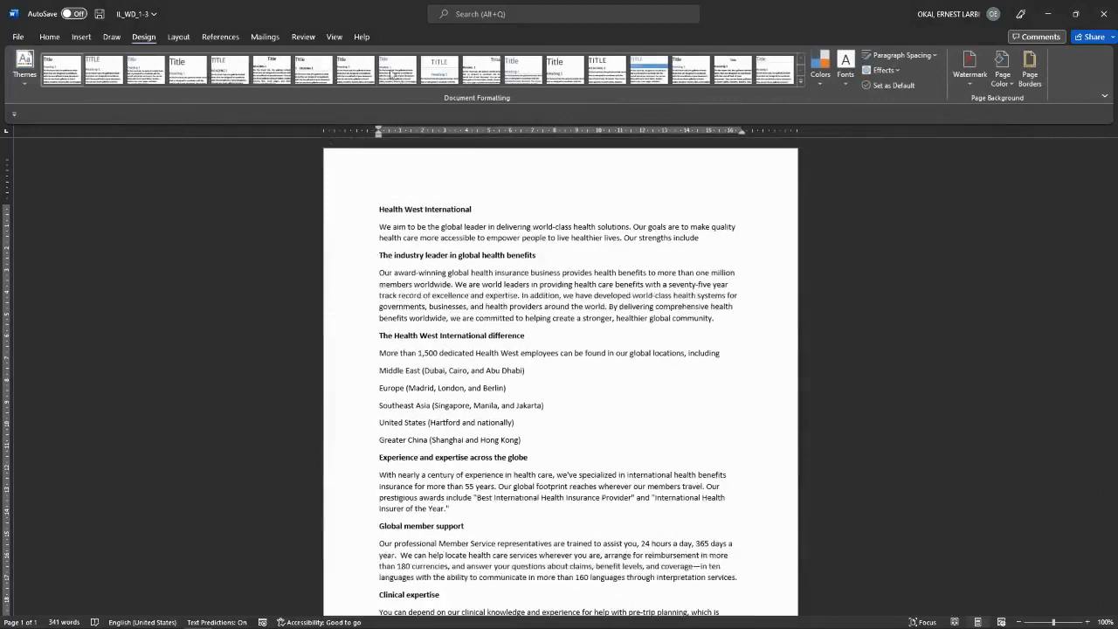
# Step: Check the Margins presets and switch the page to Landscape orientation
pyautogui.click(175, 37)
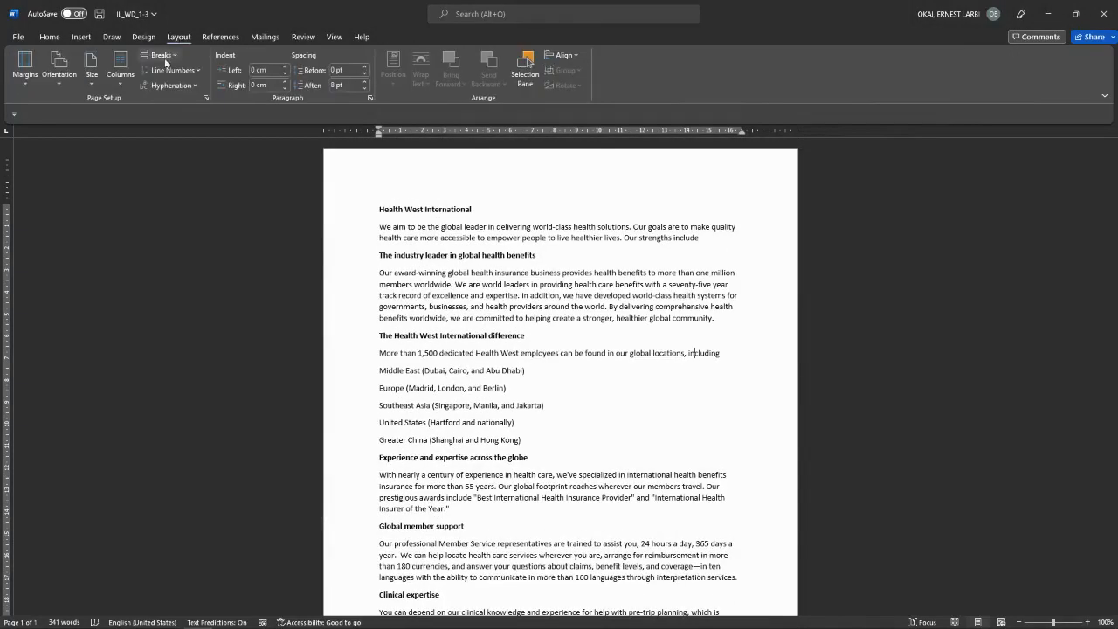
pyautogui.click(25, 68)
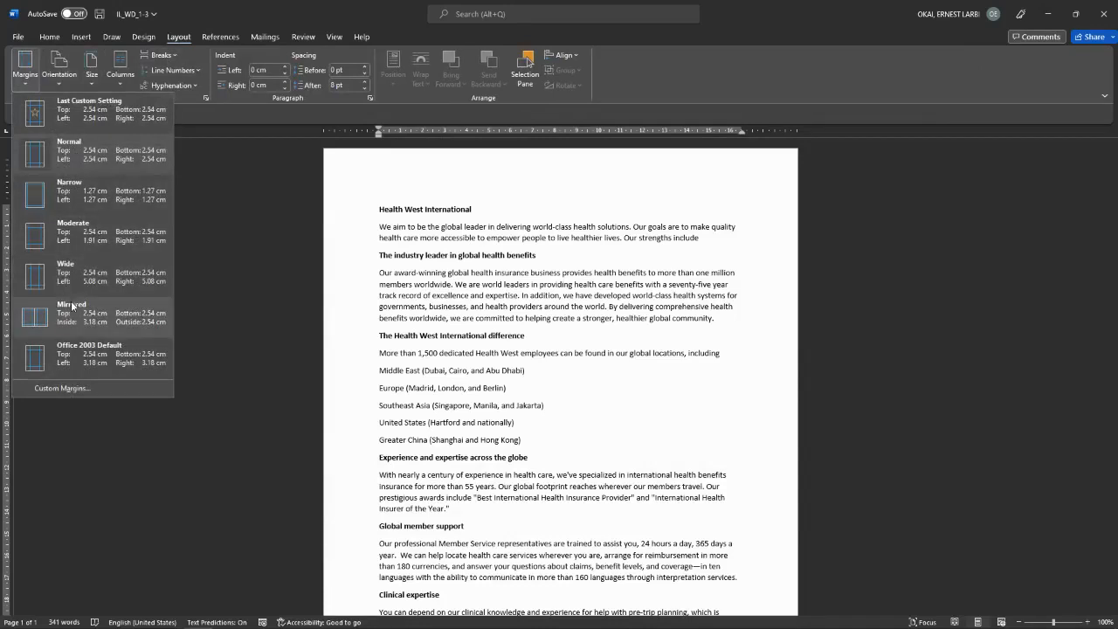
pyautogui.click(58, 80)
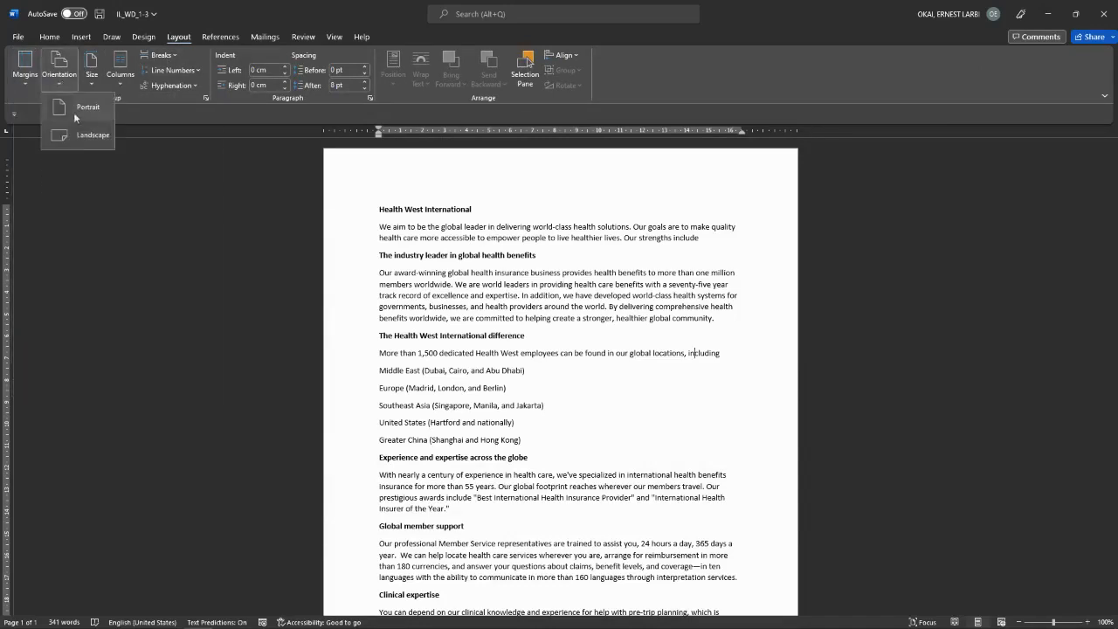
pyautogui.click(97, 138)
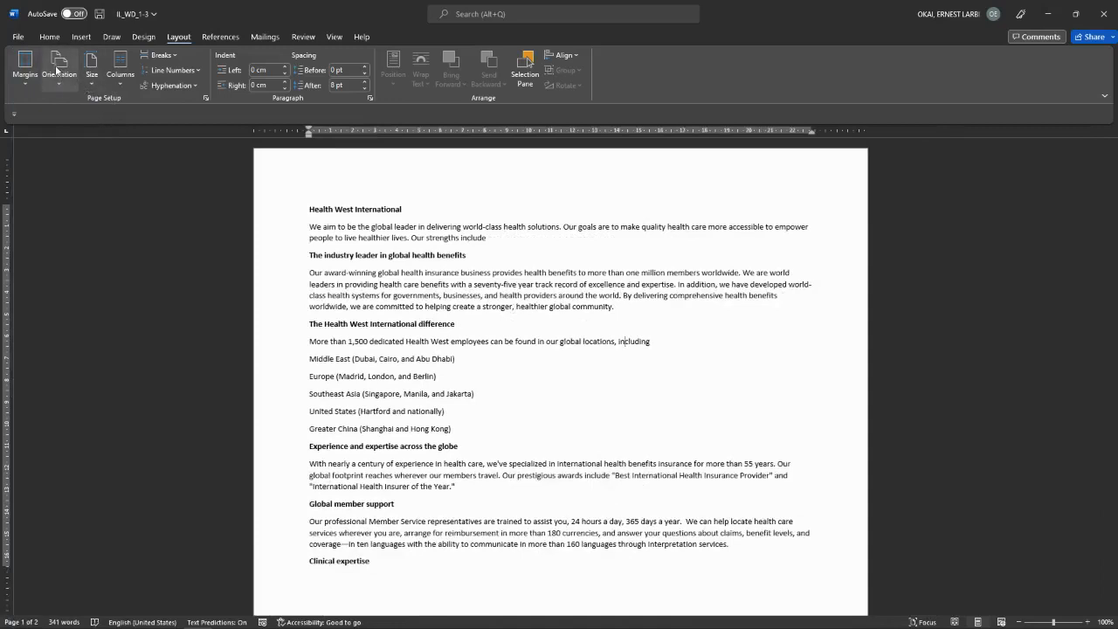
# Step: Review the paper Size choices and dismiss them unchanged
pyautogui.click(58, 94)
pyautogui.click(91, 91)
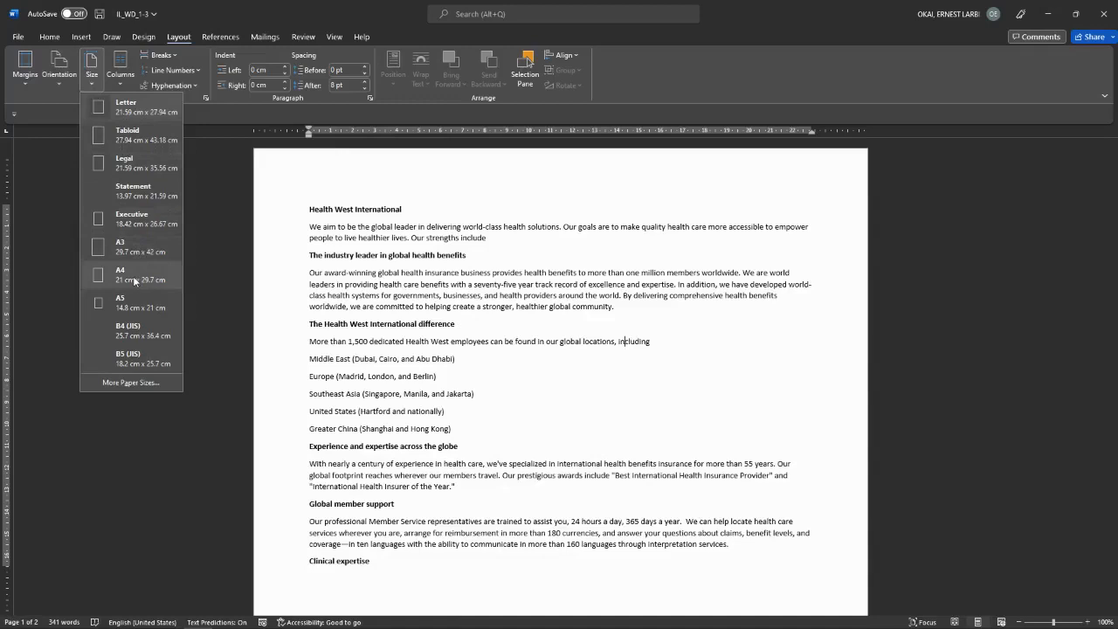
pyautogui.press('Escape')
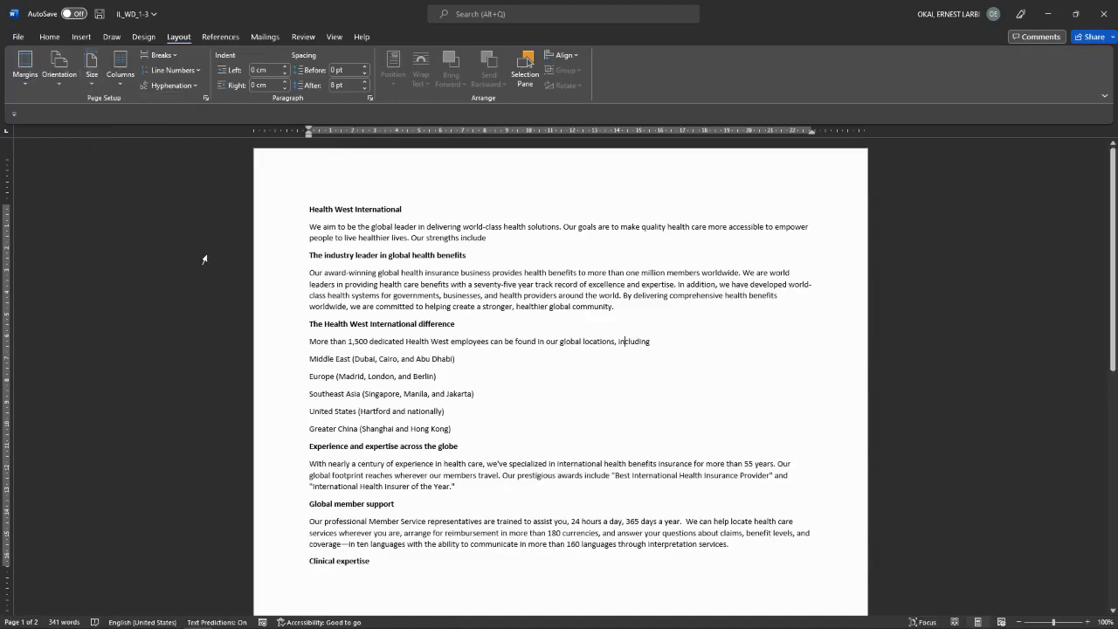
# Step: Try three columns, then settle on a two-column layout for the text
pyautogui.click(123, 84)
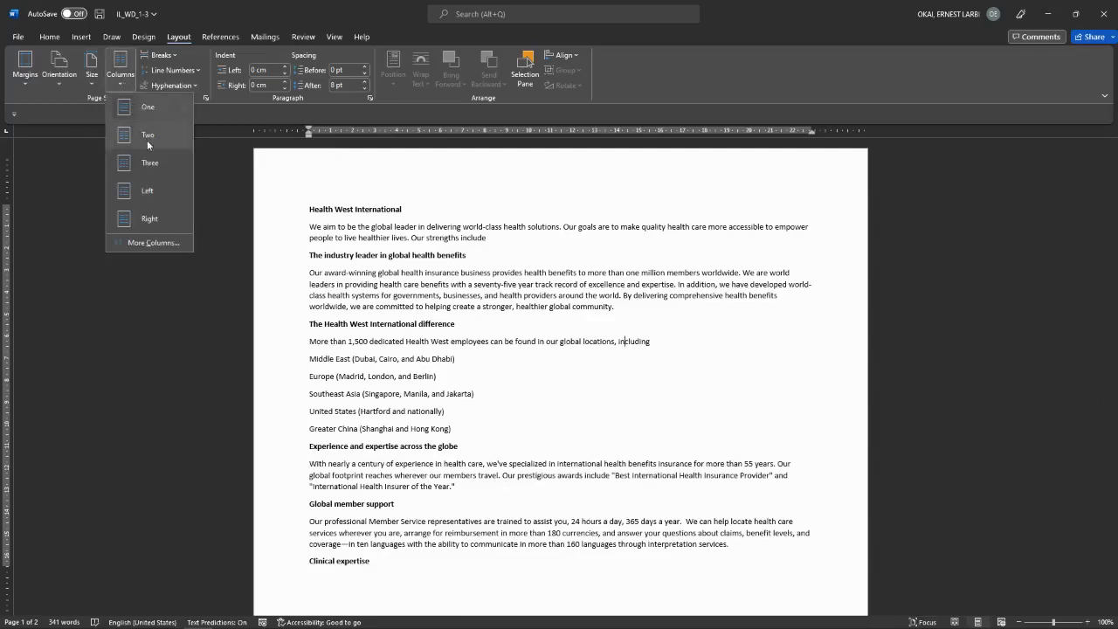
pyautogui.click(150, 163)
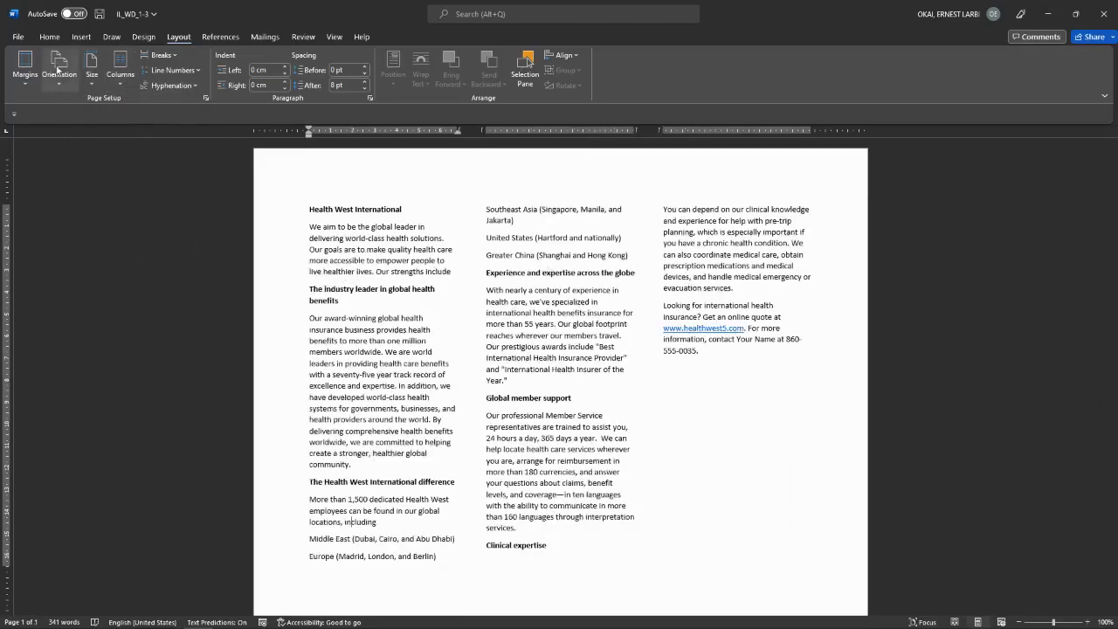
pyautogui.click(121, 80)
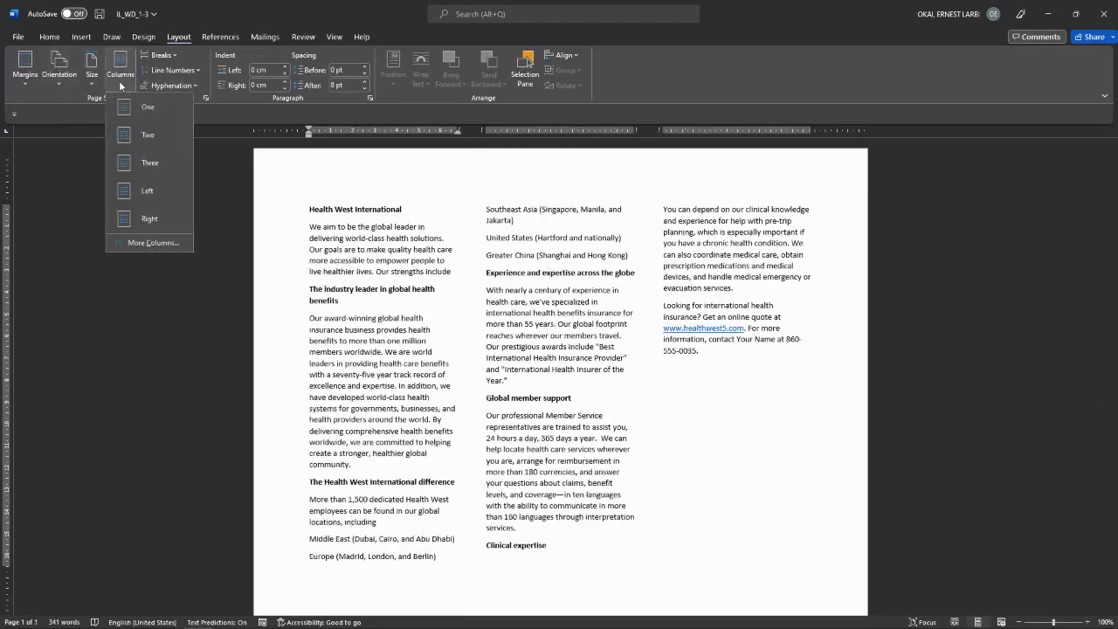
pyautogui.click(147, 133)
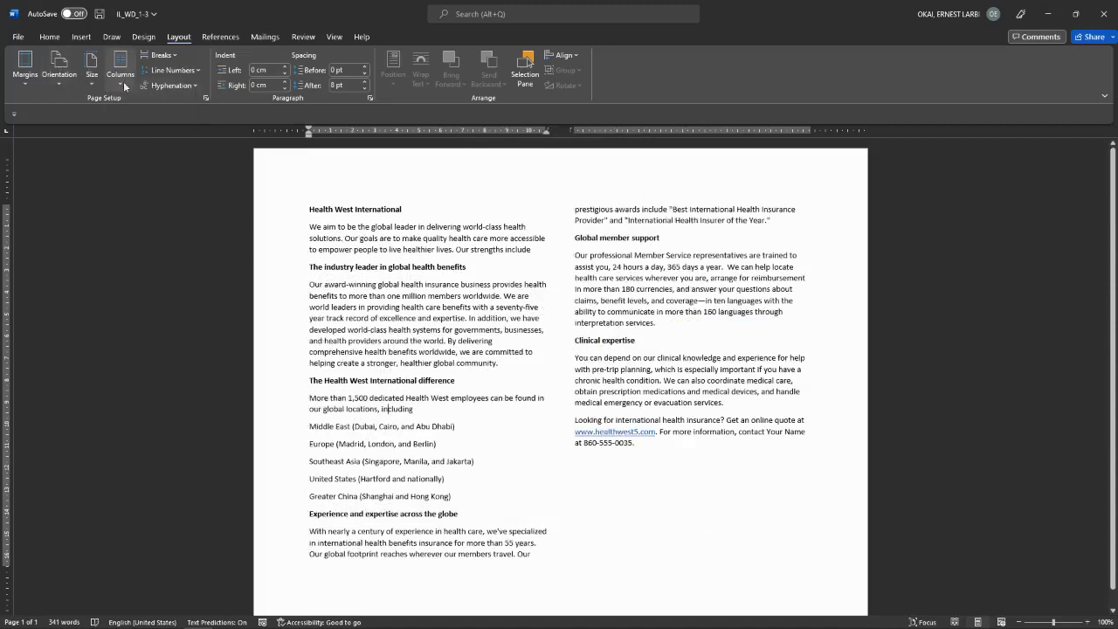
pyautogui.click(122, 80)
pyautogui.click(232, 151)
pyautogui.click(226, 36)
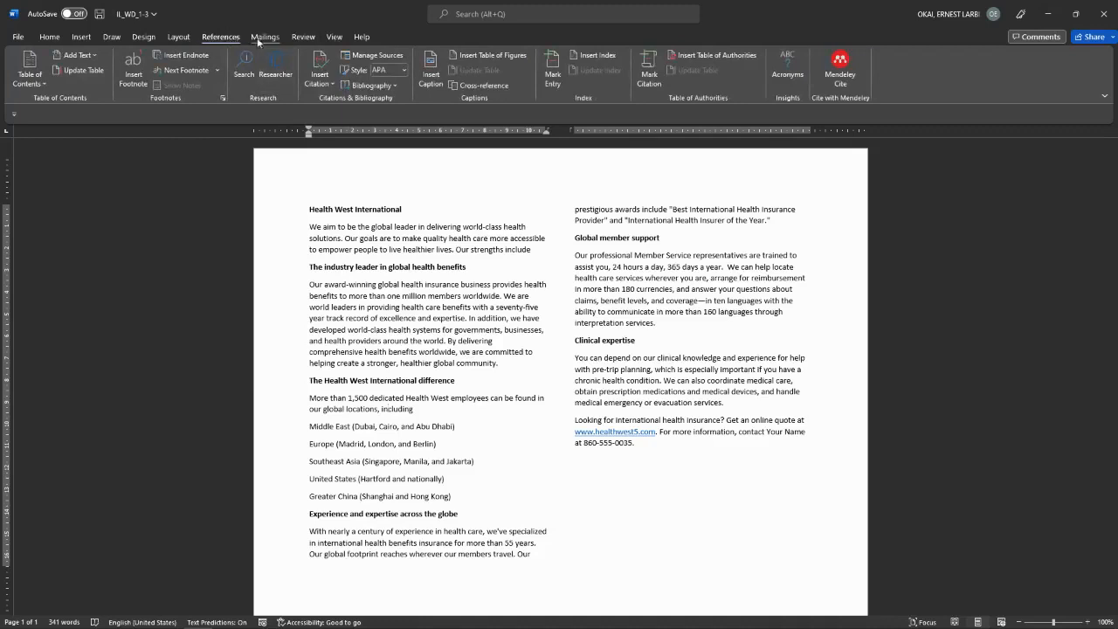
# Step: Run a full Spelling and Grammar check from the Review tab
pyautogui.click(307, 34)
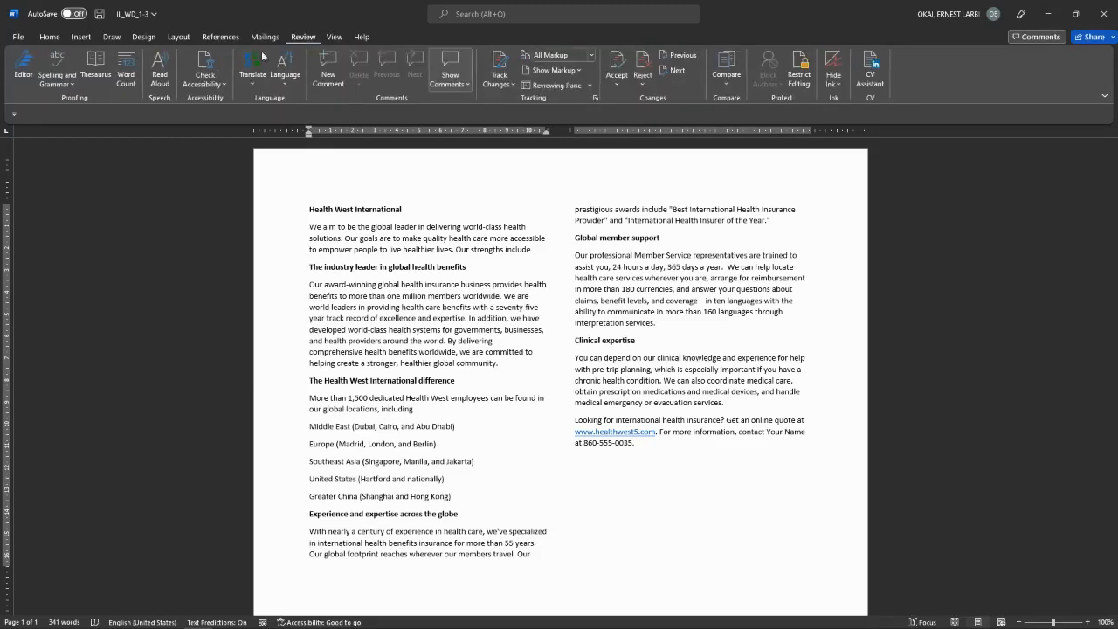
pyautogui.click(74, 86)
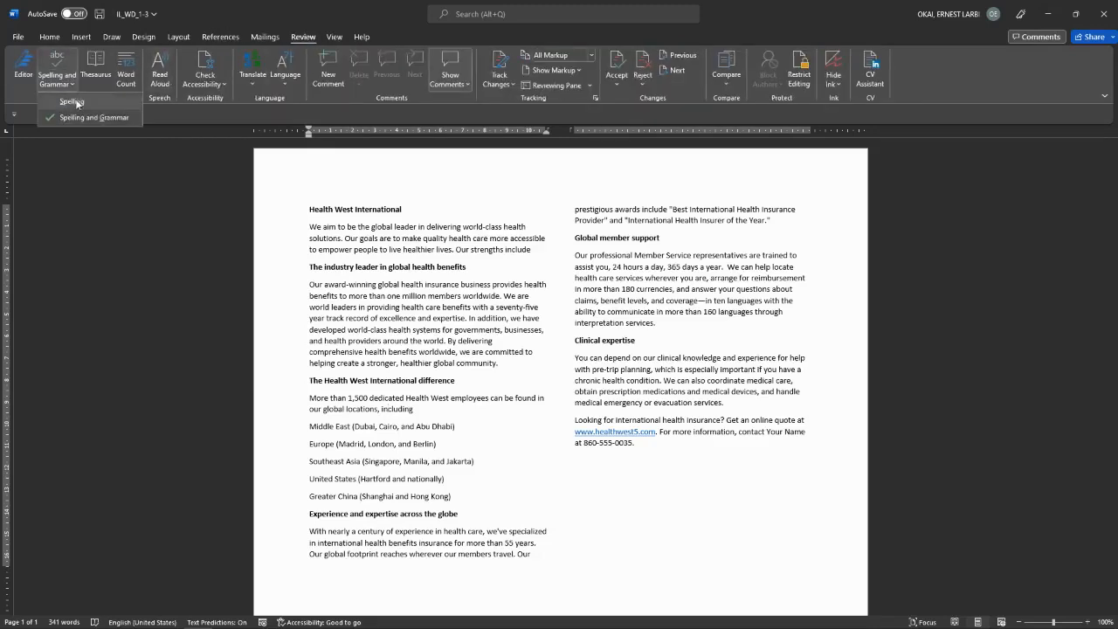
pyautogui.click(100, 117)
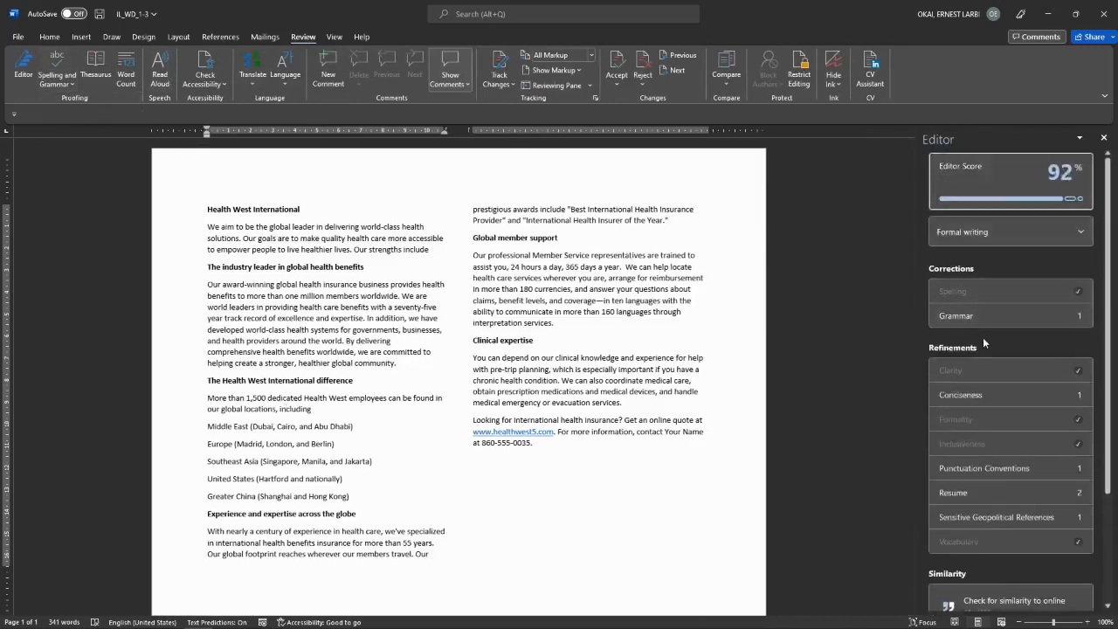
# Step: Accept Editor fixes: 'seventy-five-year', drop 'nearly', and change 'we've' to 'we have'
pyautogui.click(976, 317)
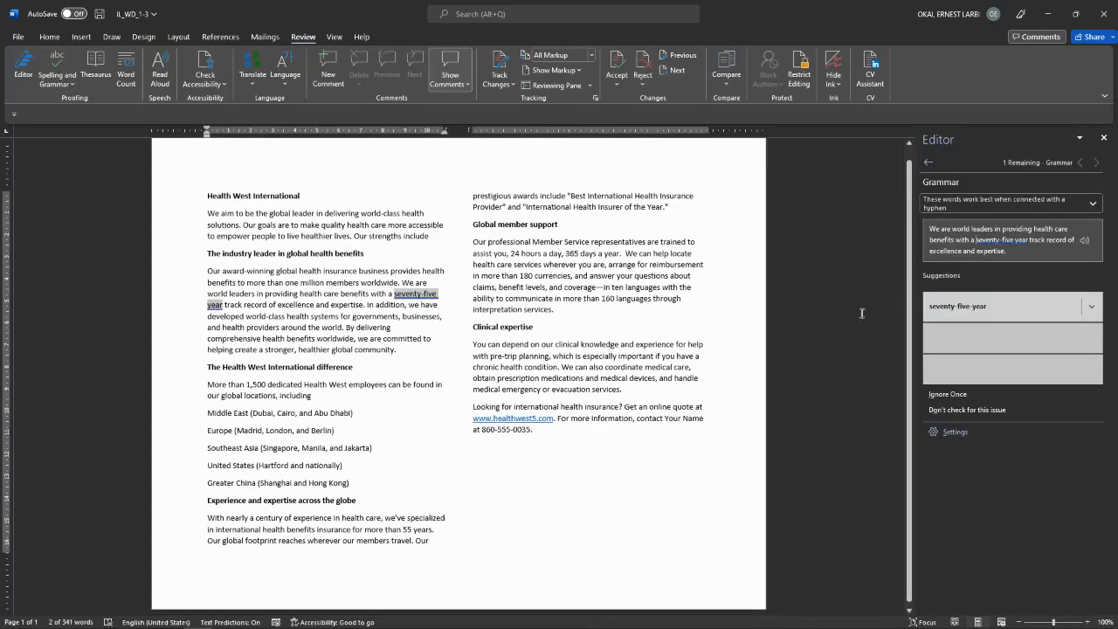
pyautogui.click(958, 308)
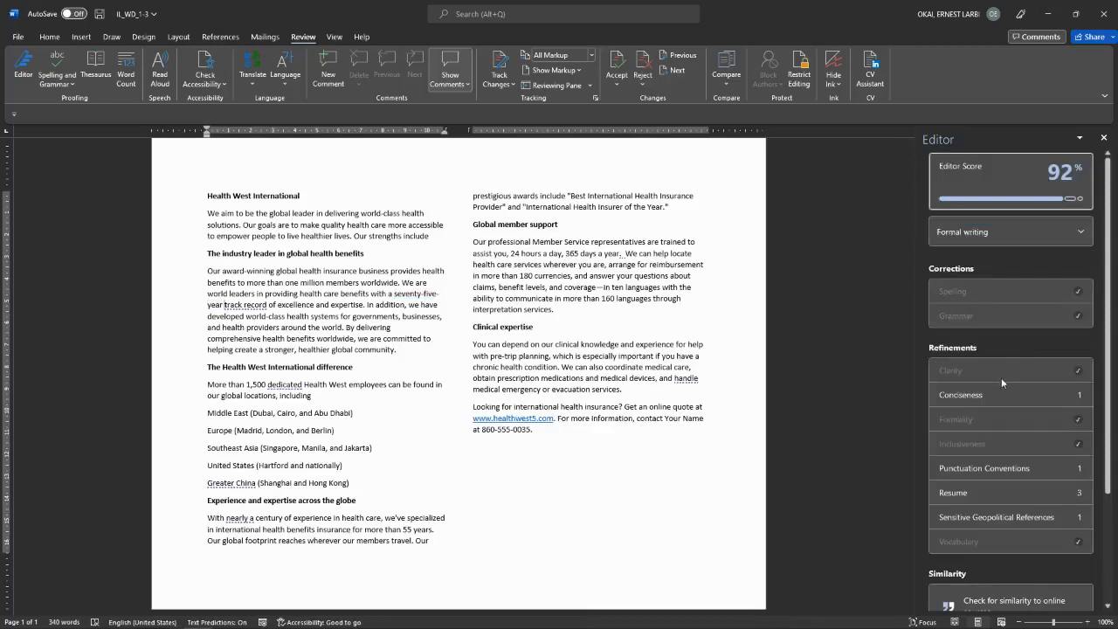
pyautogui.click(985, 397)
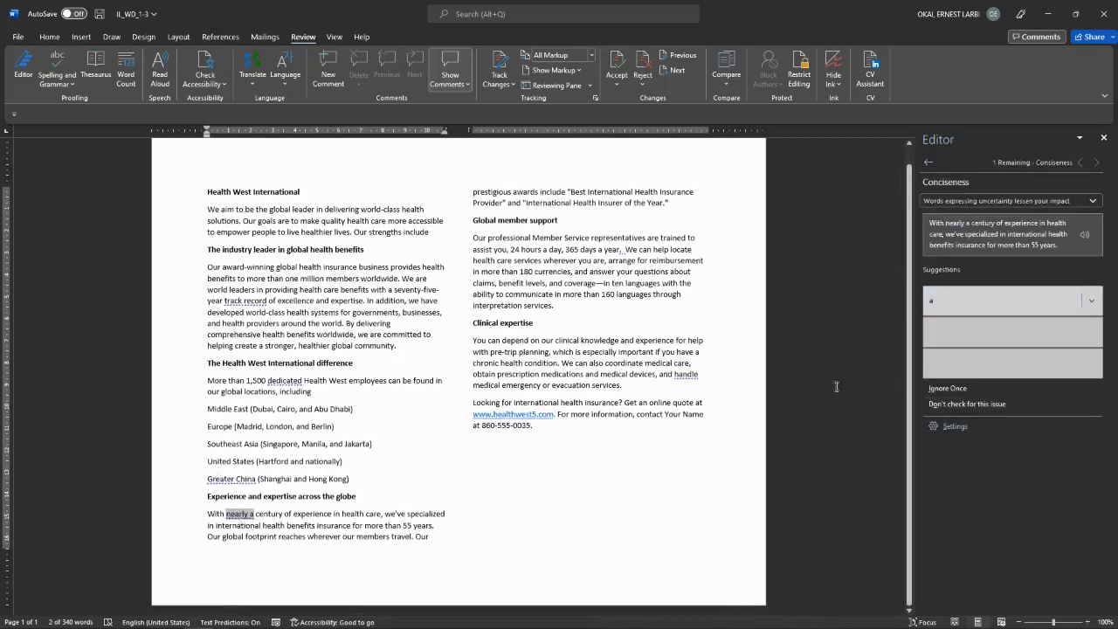
pyautogui.click(1005, 300)
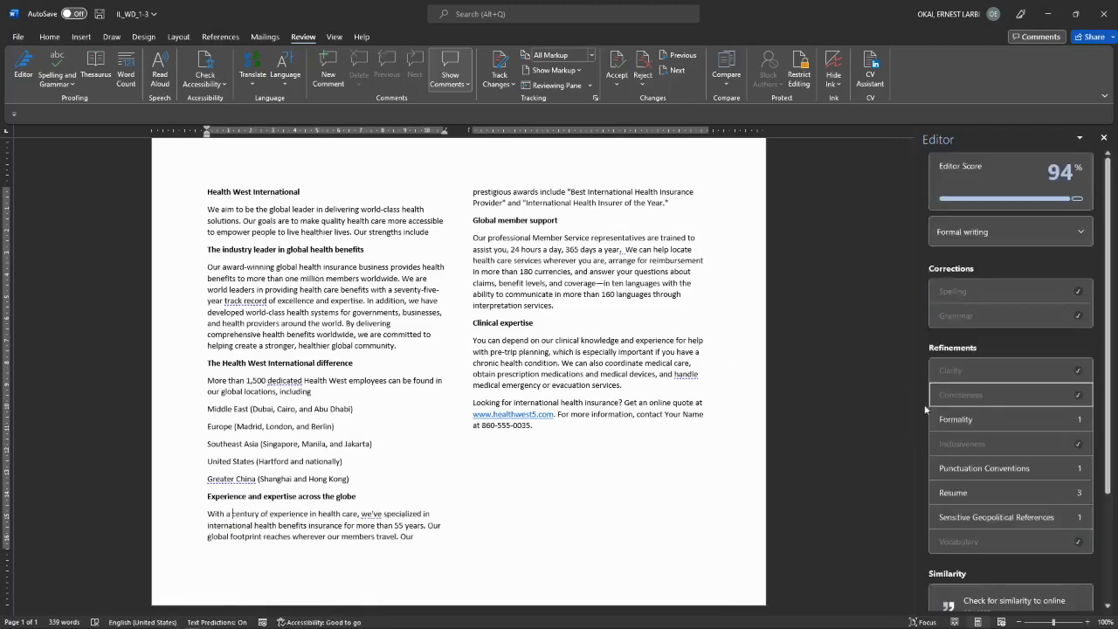
pyautogui.click(967, 420)
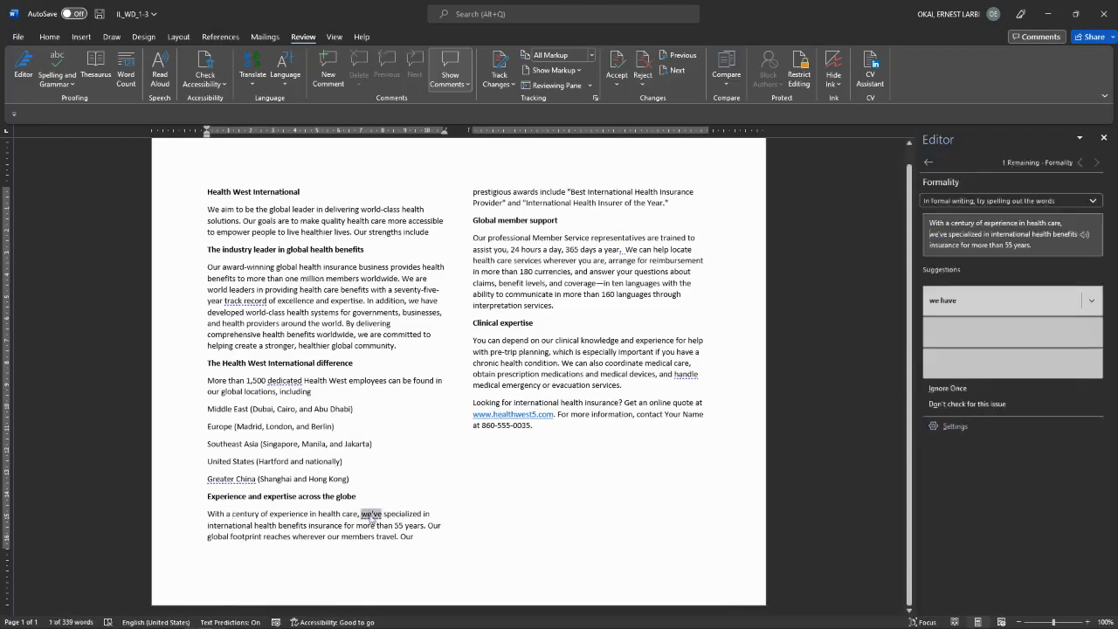
pyautogui.click(977, 305)
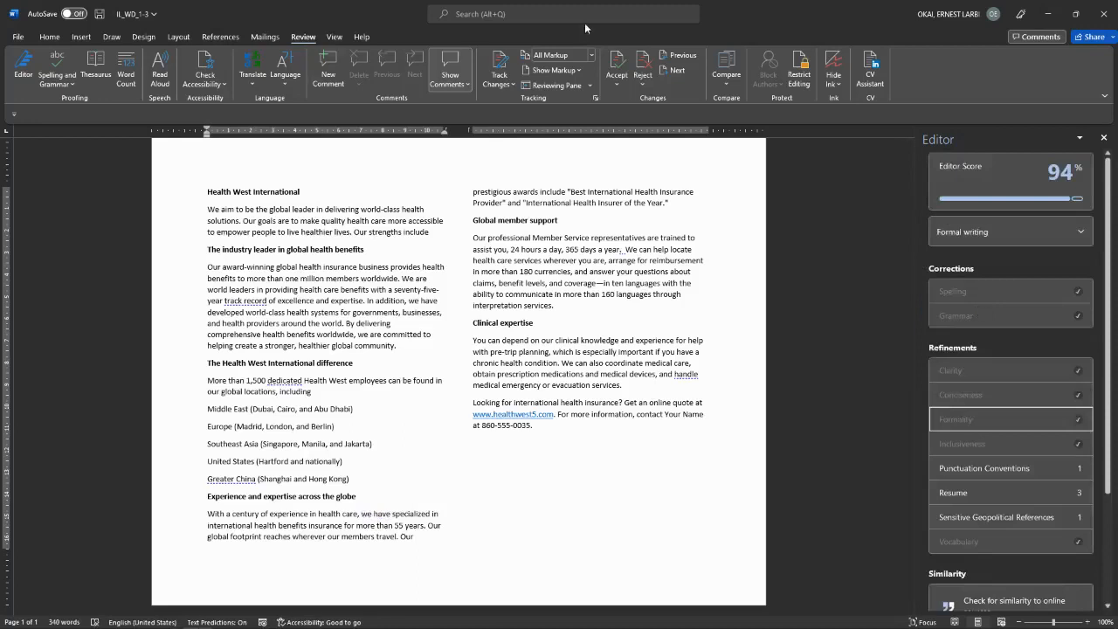
pyautogui.click(336, 36)
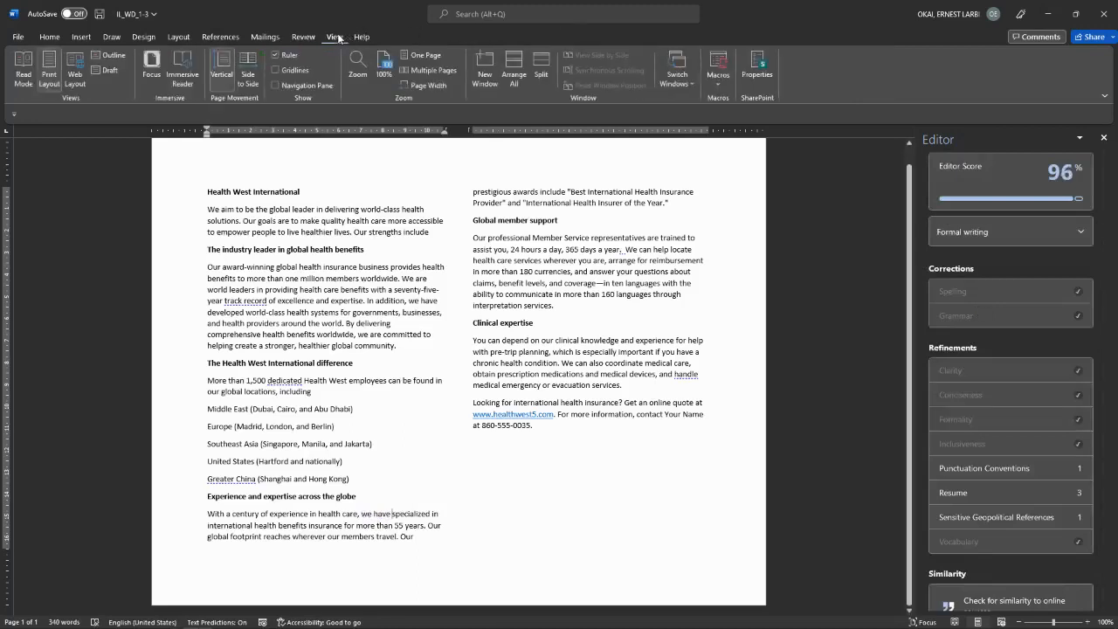
# Step: Open Word Options, look at the Save settings, and close without changes
pyautogui.click(18, 38)
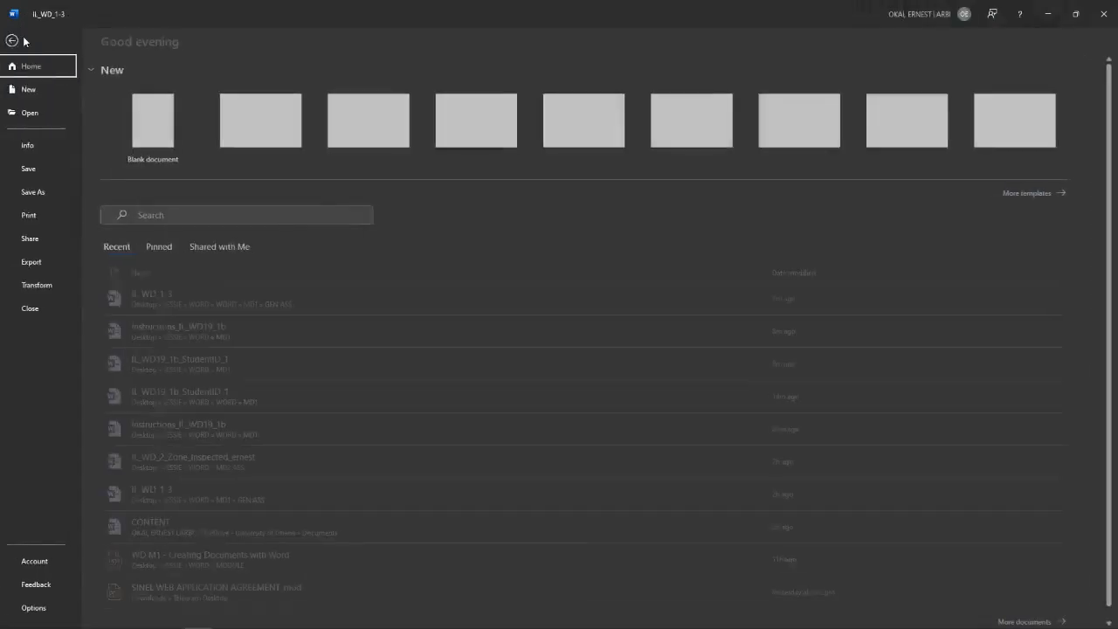
pyautogui.click(16, 46)
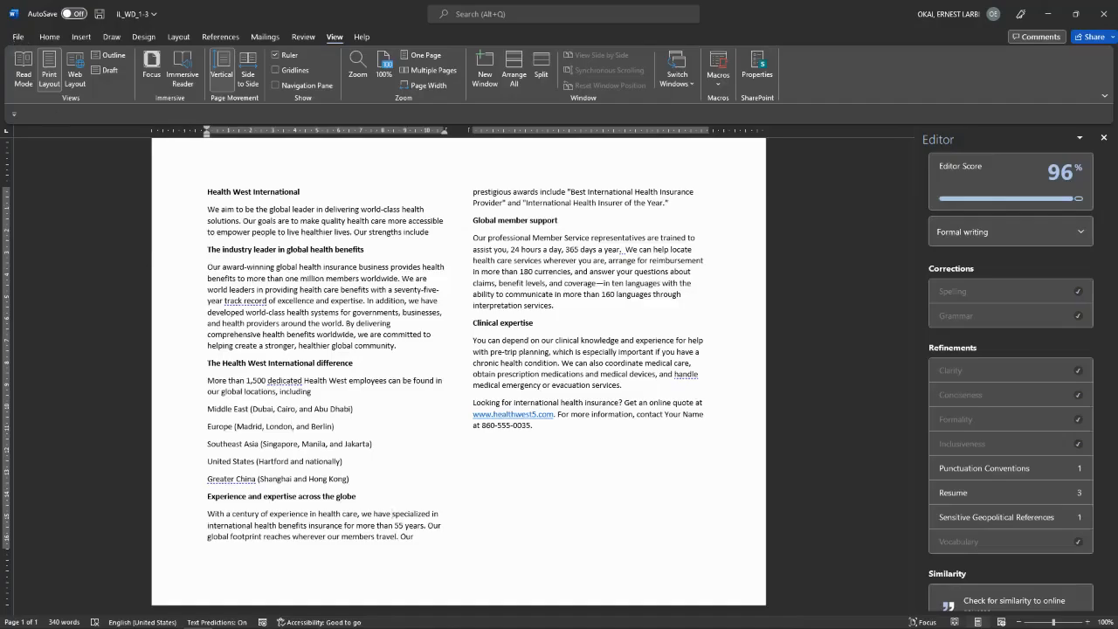
pyautogui.click(18, 38)
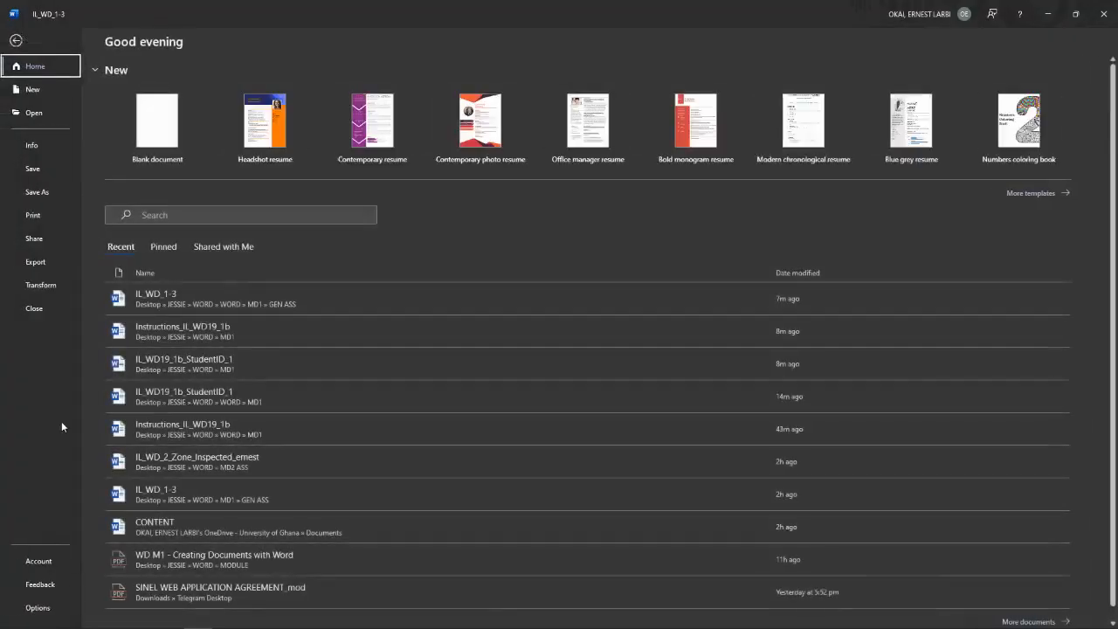
pyautogui.click(43, 610)
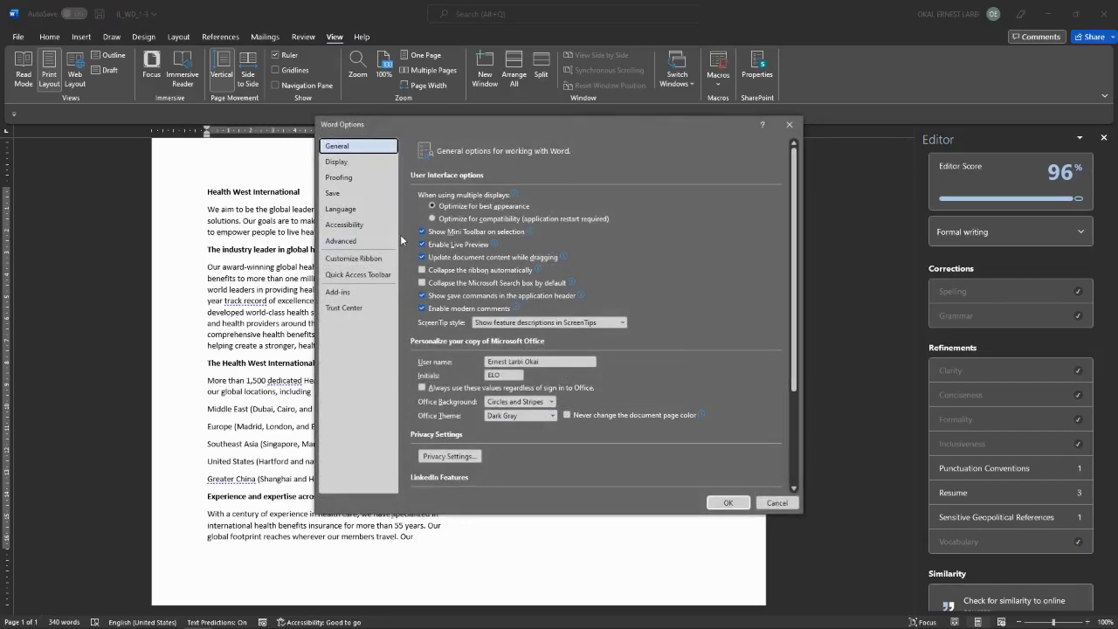
pyautogui.click(330, 194)
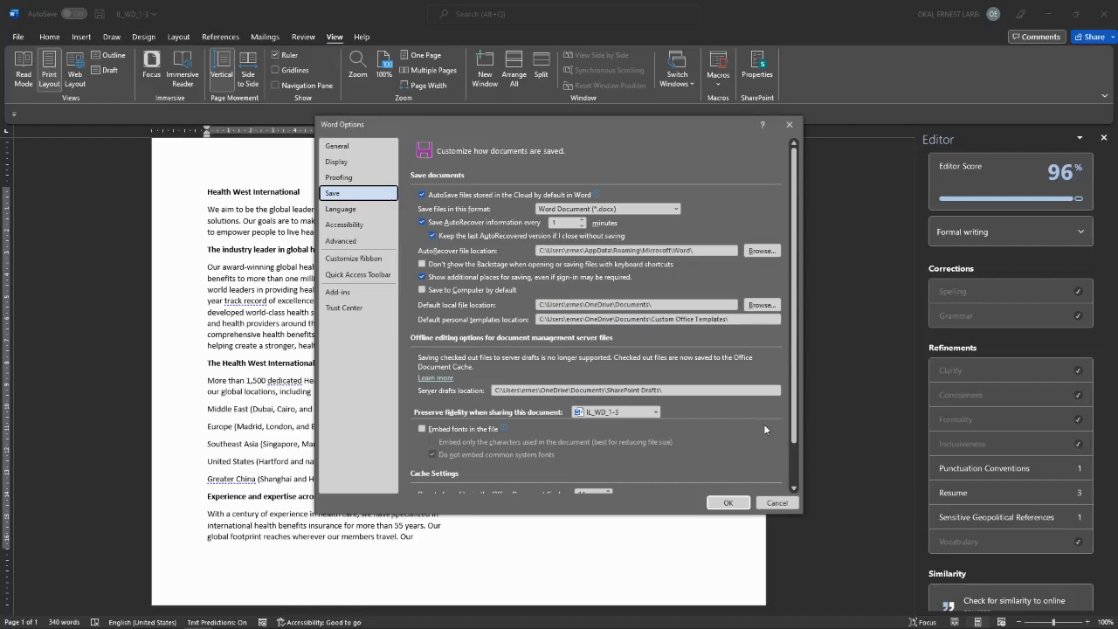
pyautogui.click(776, 502)
# Step: Set the Office Theme to White in Word Options and apply it
pyautogui.click(17, 37)
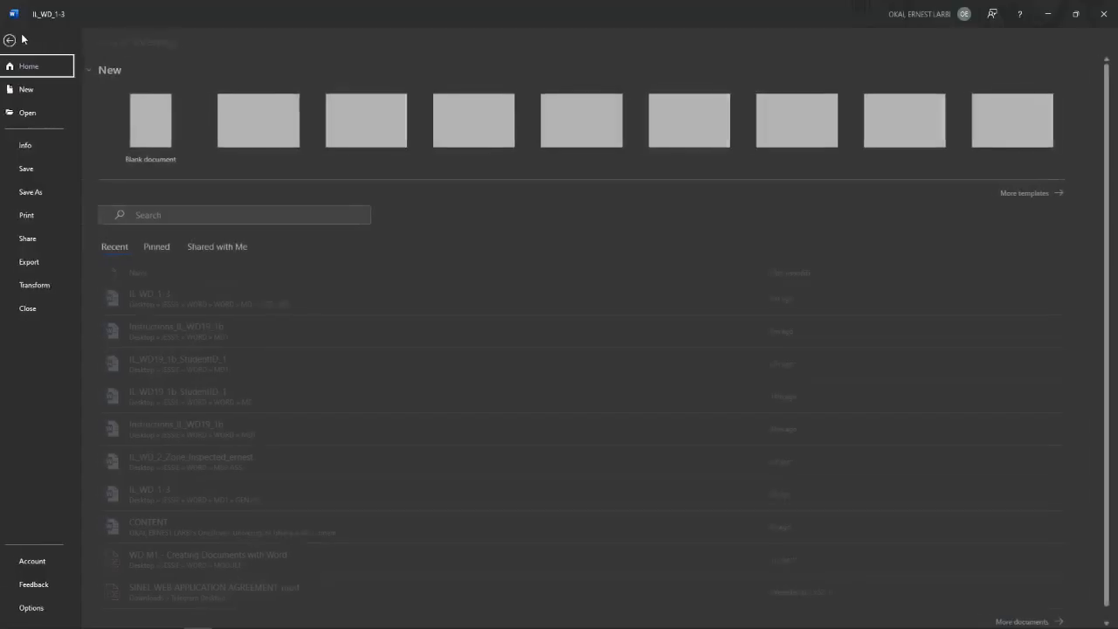
pyautogui.click(38, 610)
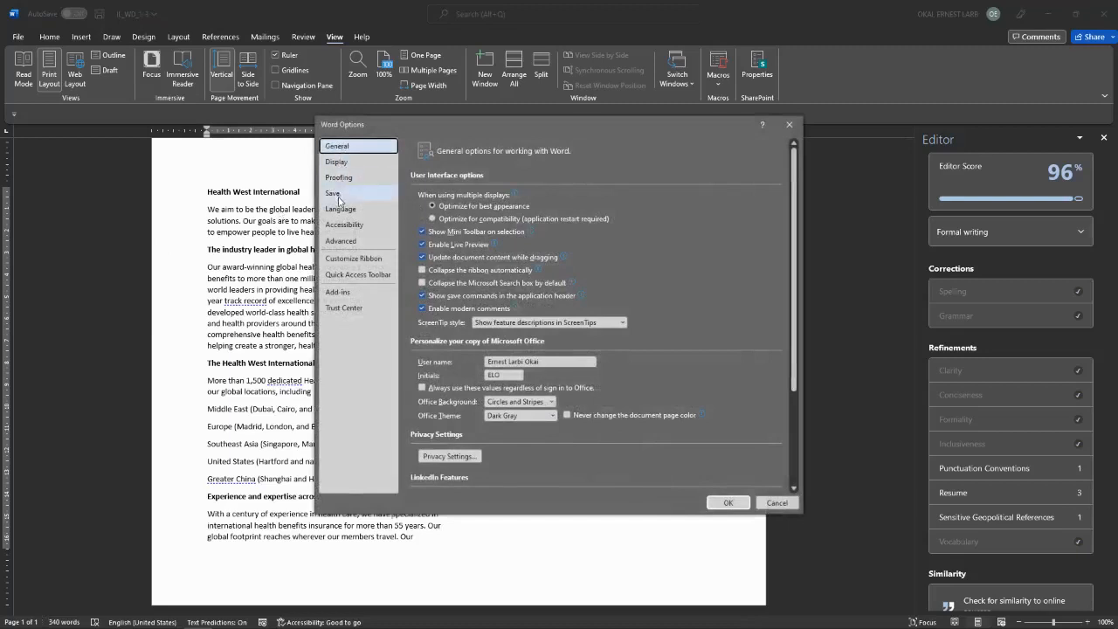
pyautogui.click(340, 194)
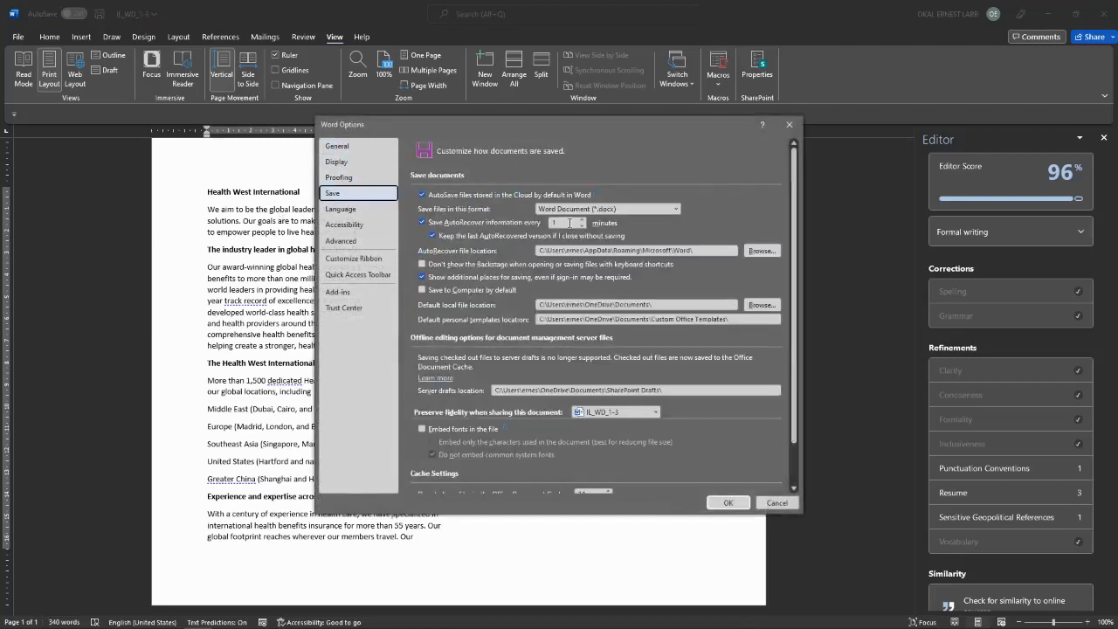
pyautogui.scroll(-2, 491, 416)
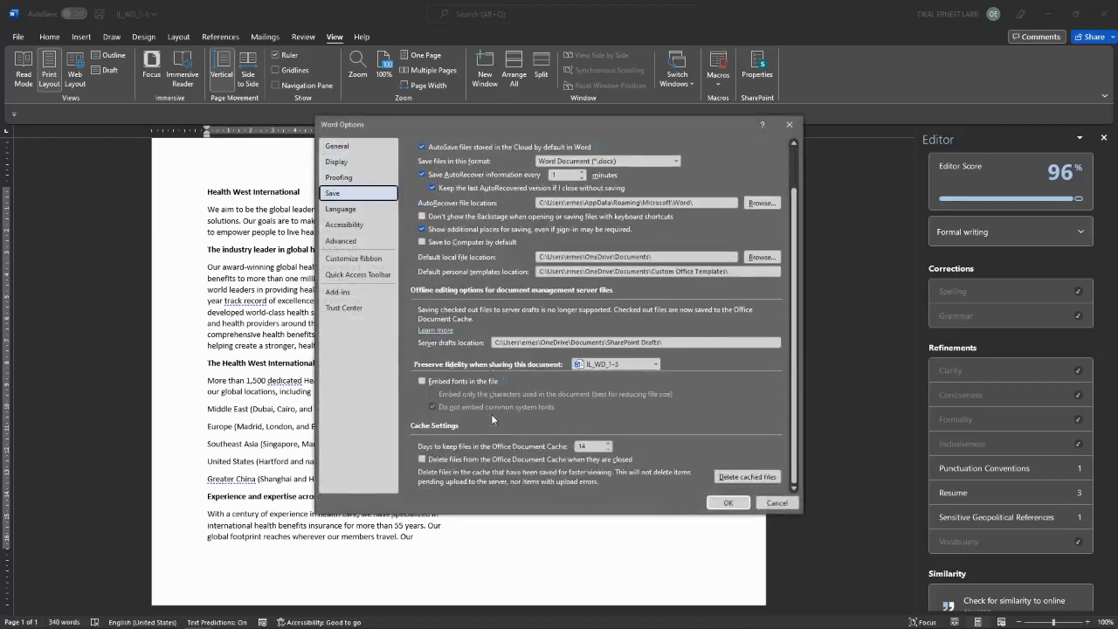
pyautogui.click(343, 147)
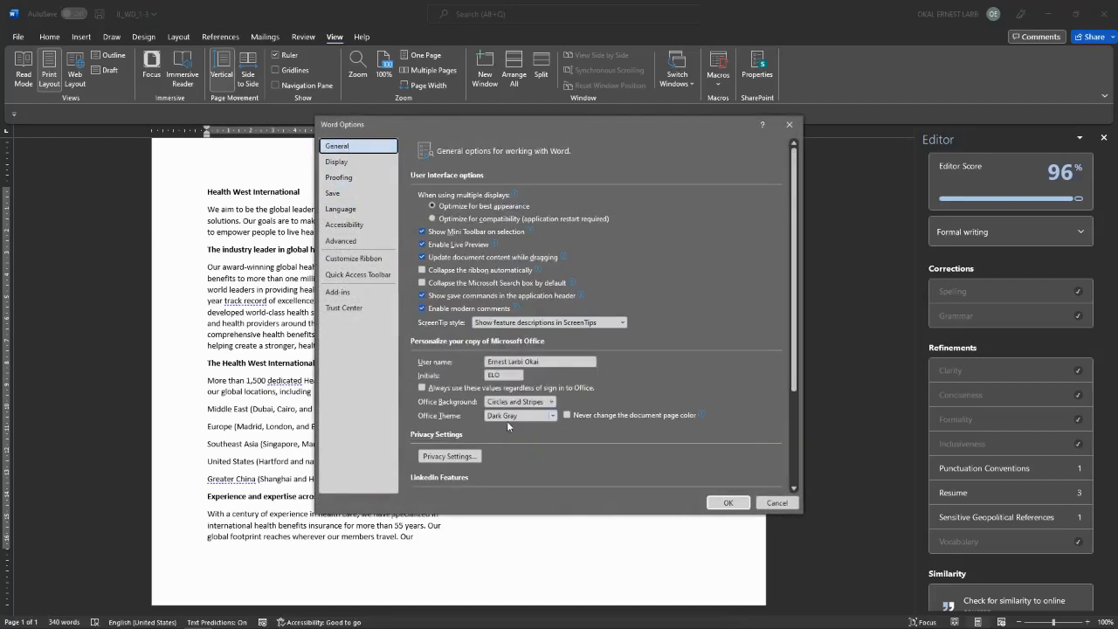
pyautogui.click(552, 416)
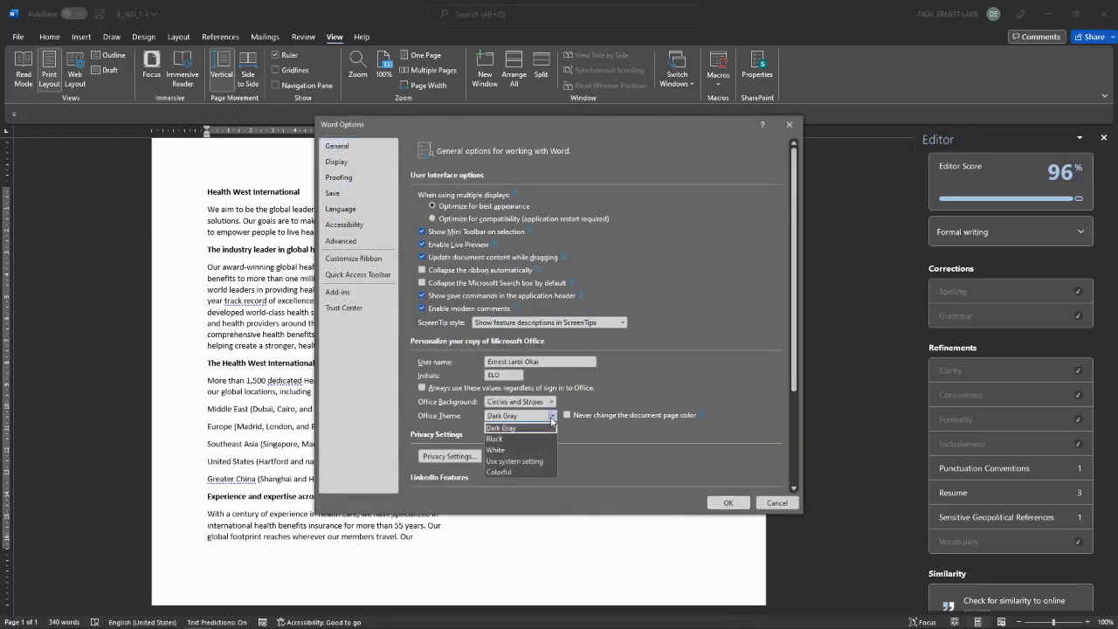
pyautogui.click(504, 451)
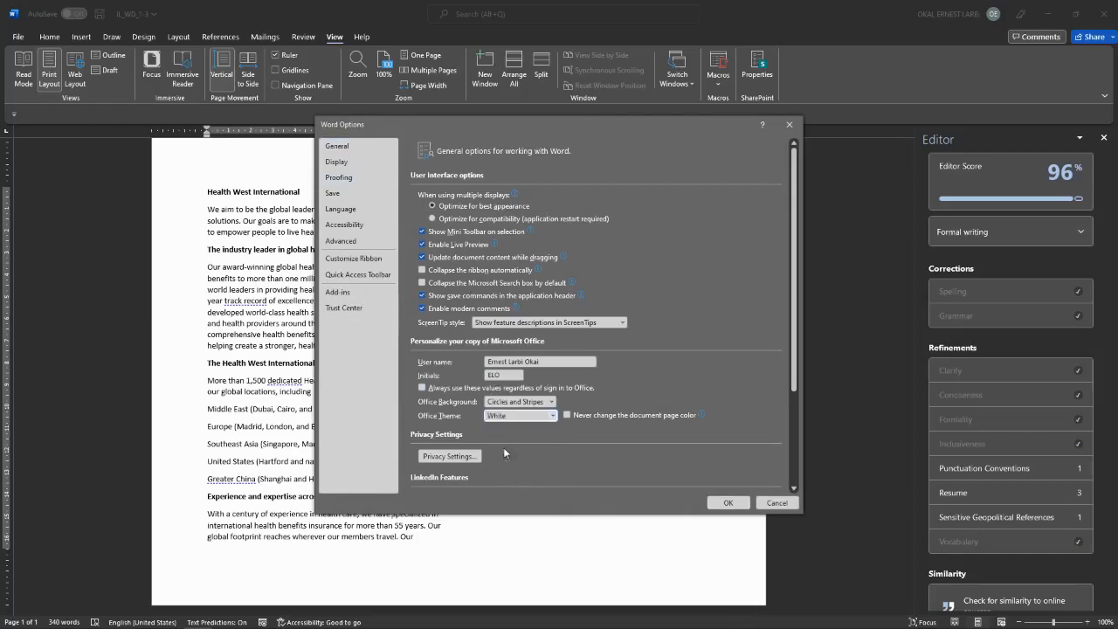
pyautogui.click(728, 502)
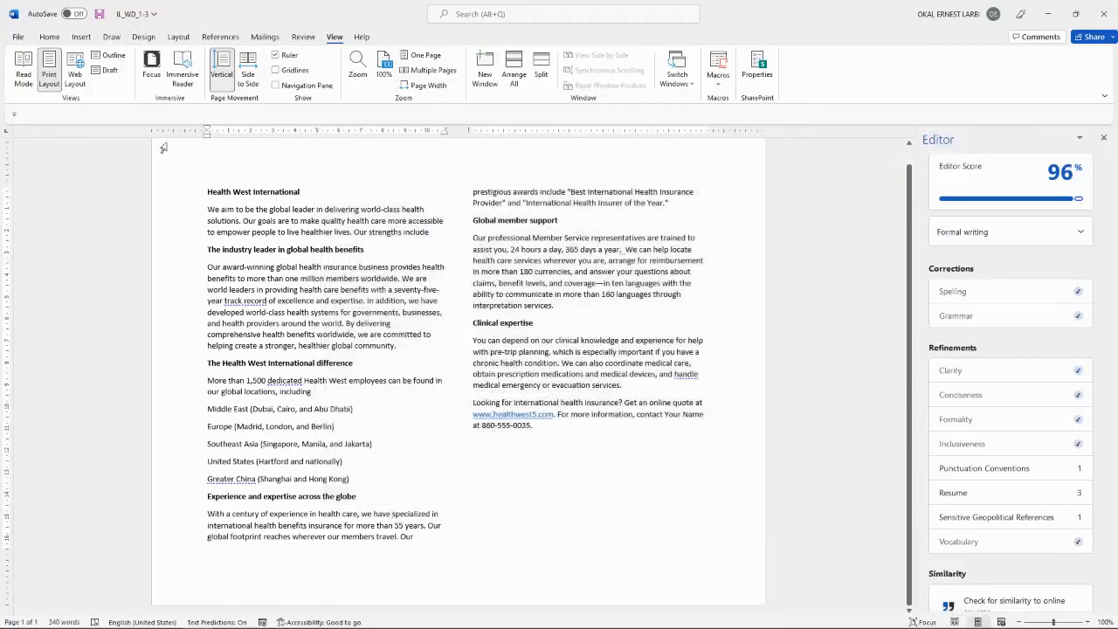
# Step: Open the File backstage and return to the document without changes
pyautogui.click(17, 36)
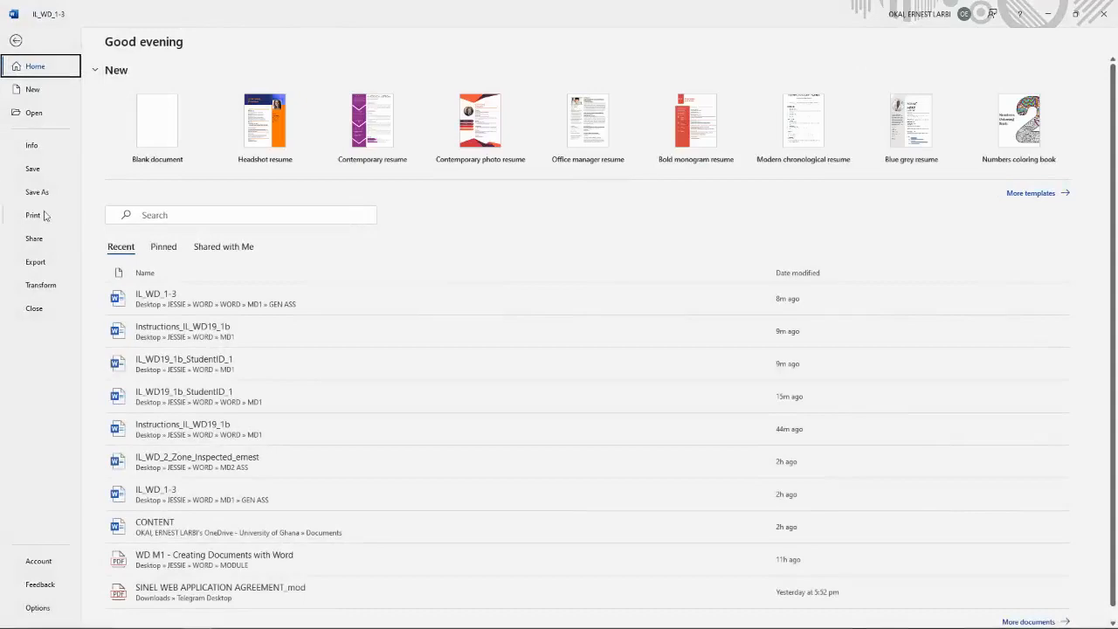
pyautogui.moveTo(35, 624)
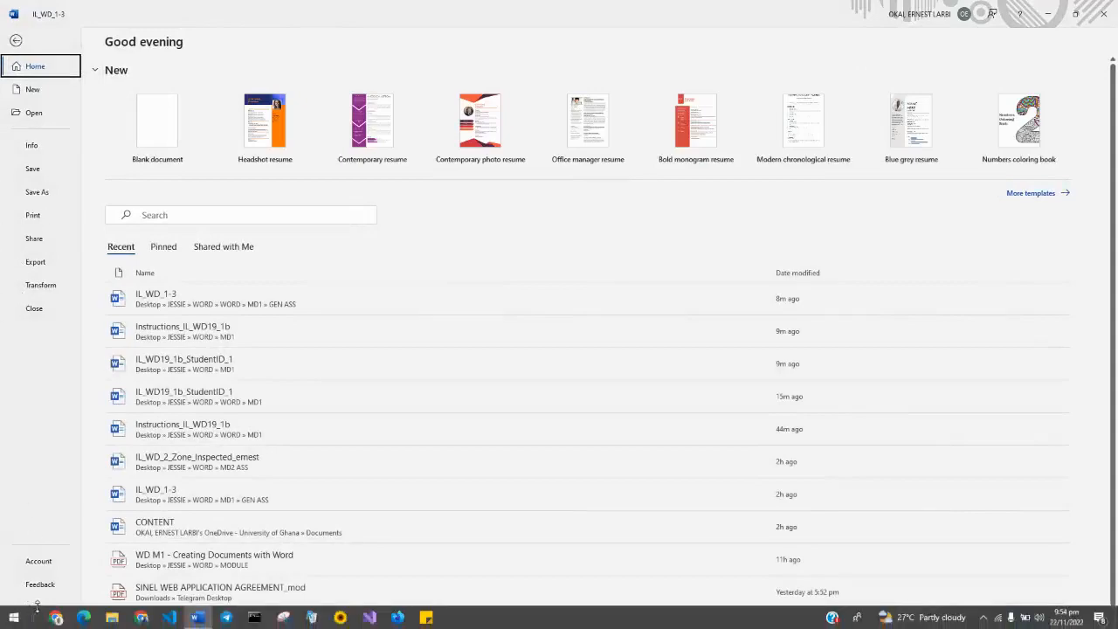
pyautogui.press('Escape')
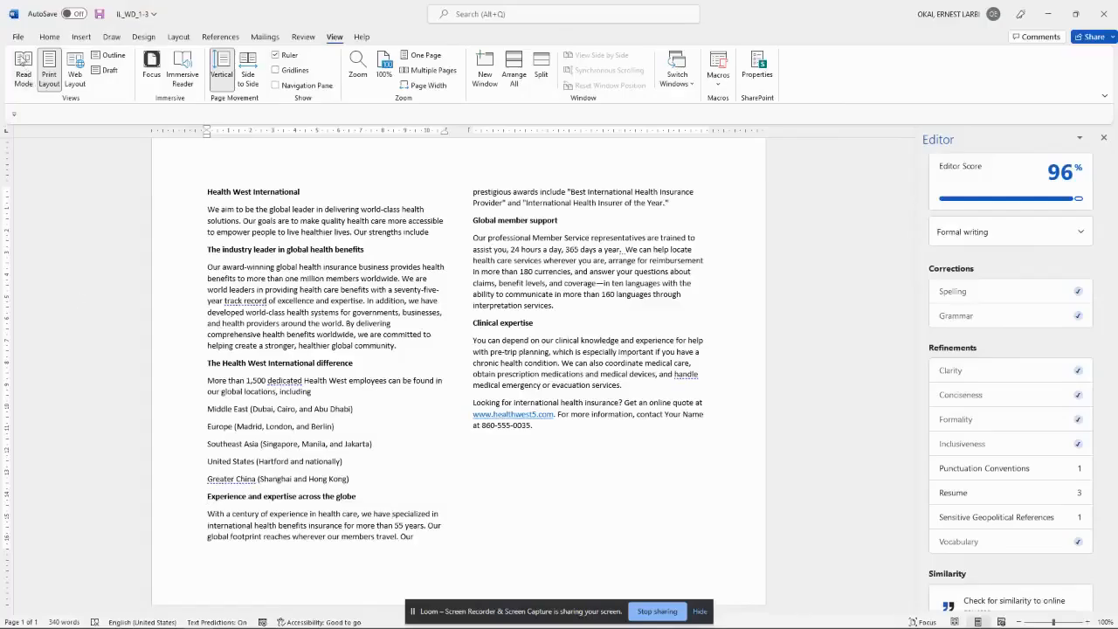
pyautogui.click(17, 37)
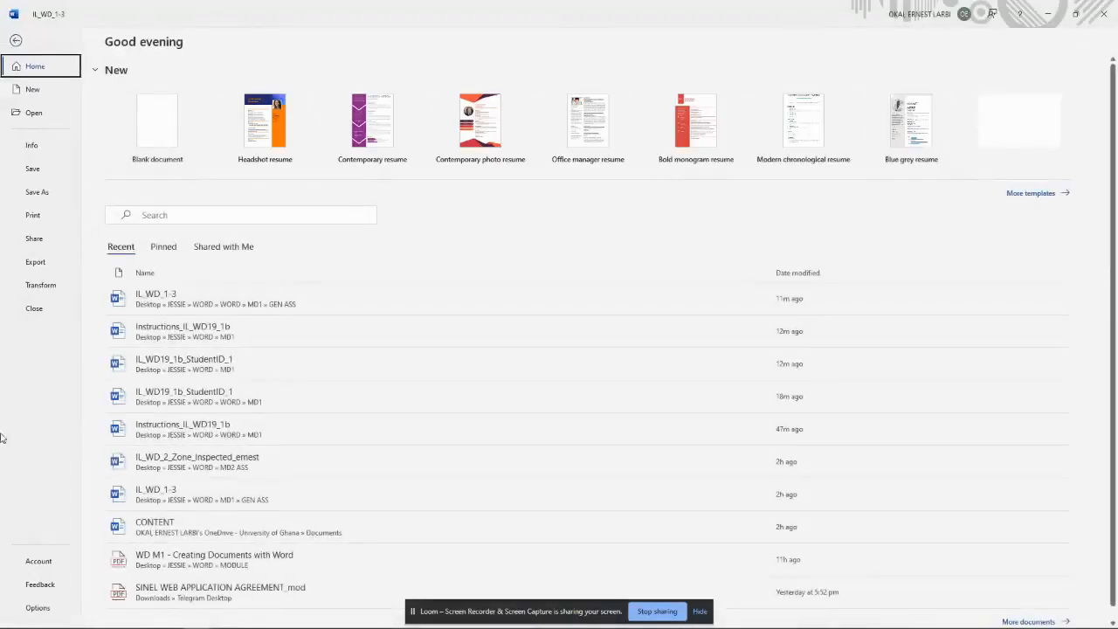
pyautogui.press('Escape')
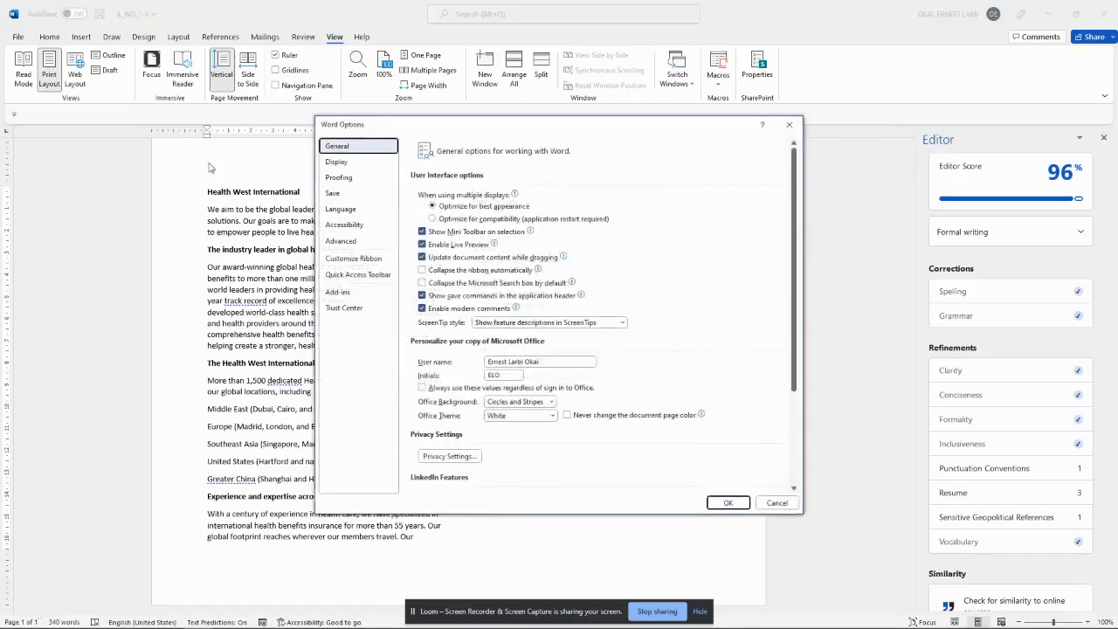
# Step: Switch the Office Theme back to Dark Gray in Word Options and apply it
pyautogui.click(337, 194)
pyautogui.click(338, 146)
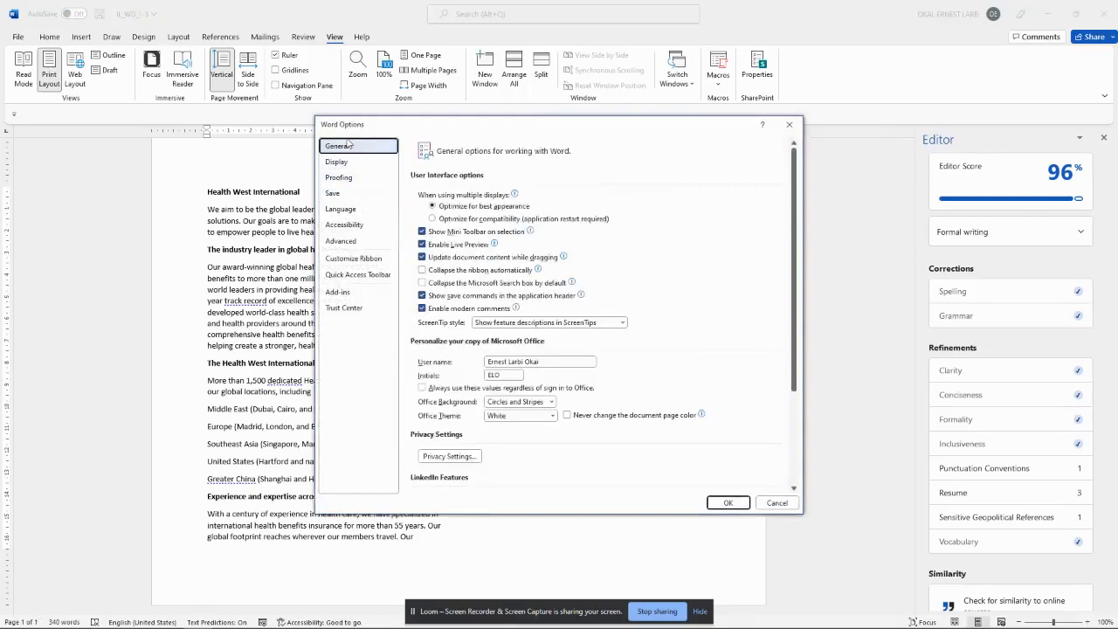
pyautogui.click(517, 416)
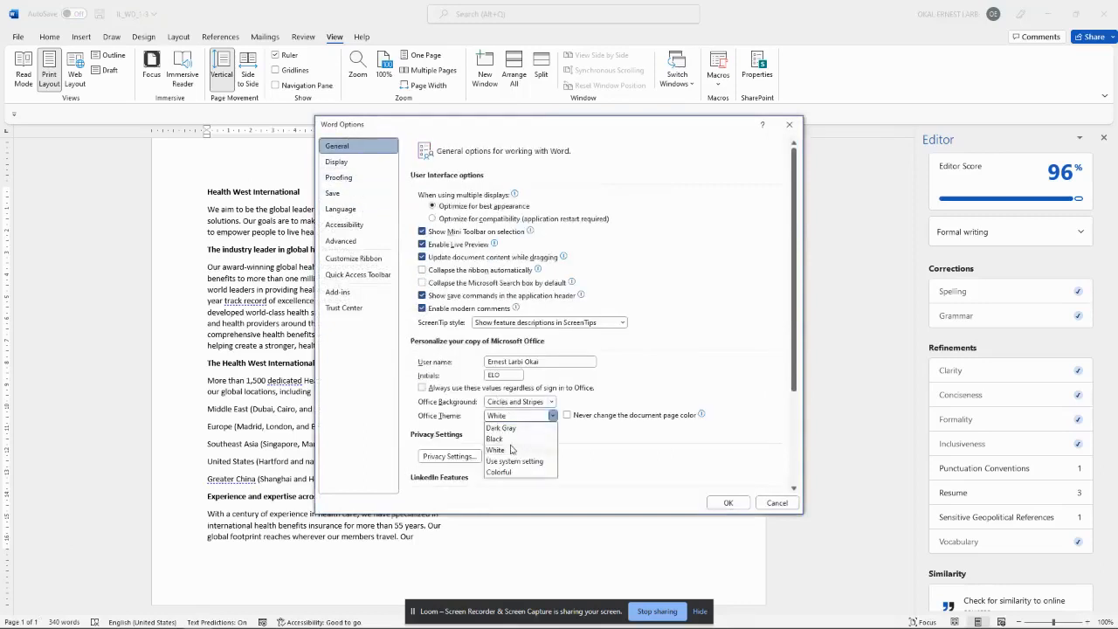
pyautogui.click(509, 429)
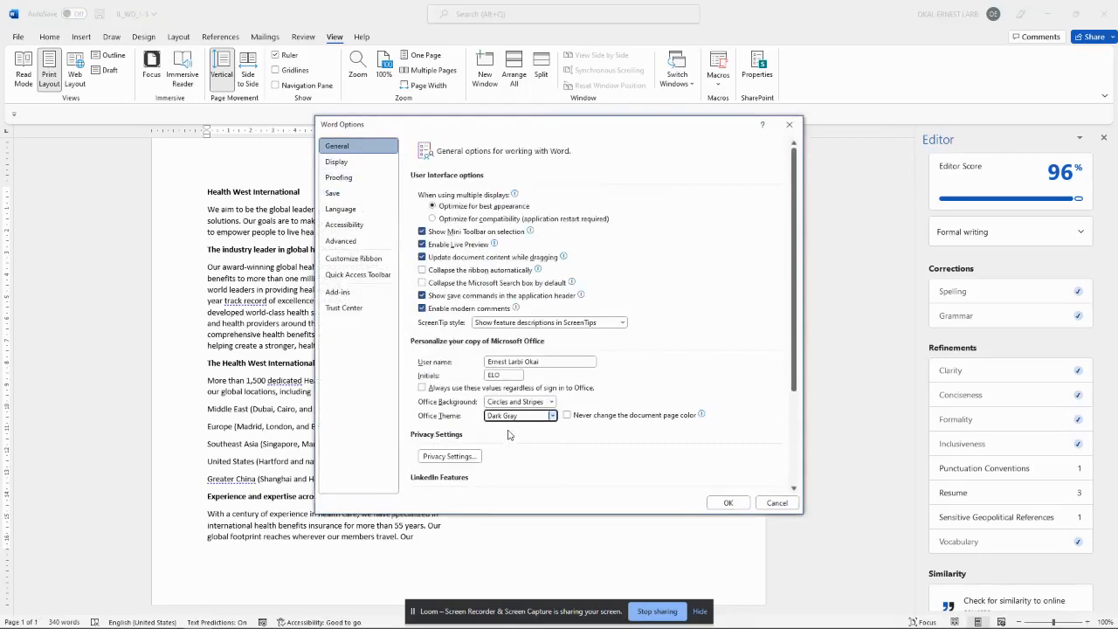
pyautogui.click(727, 502)
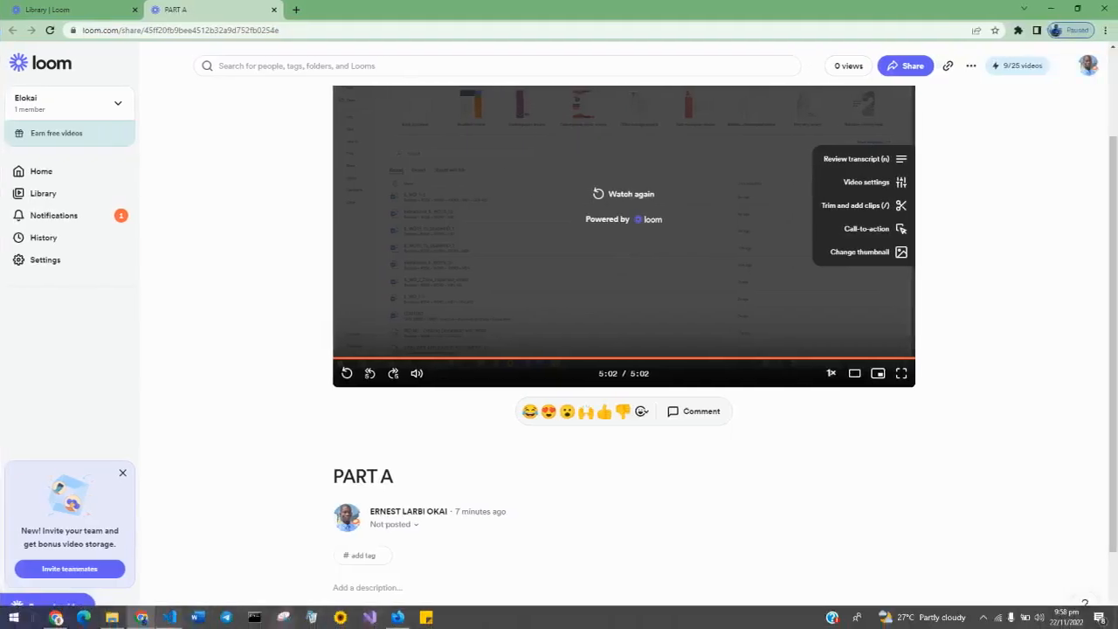
# Step: Bring up EDUCATION OUTLINE.pdf in Firefox and scroll to the Module 1(a) topic list
pyautogui.click(399, 618)
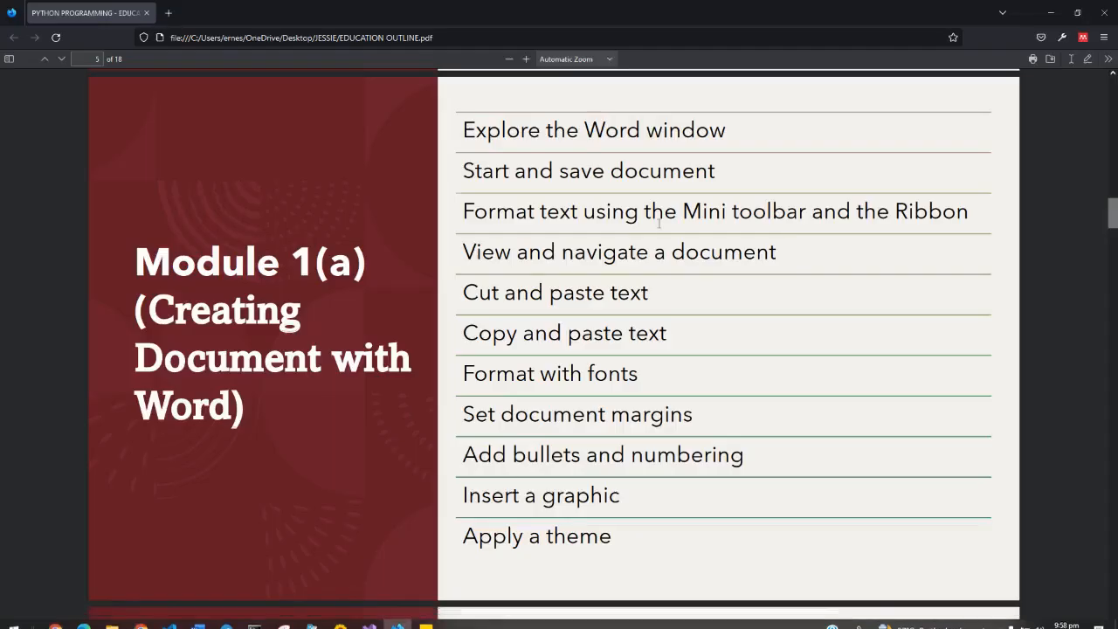
pyautogui.scroll(1, 659, 224)
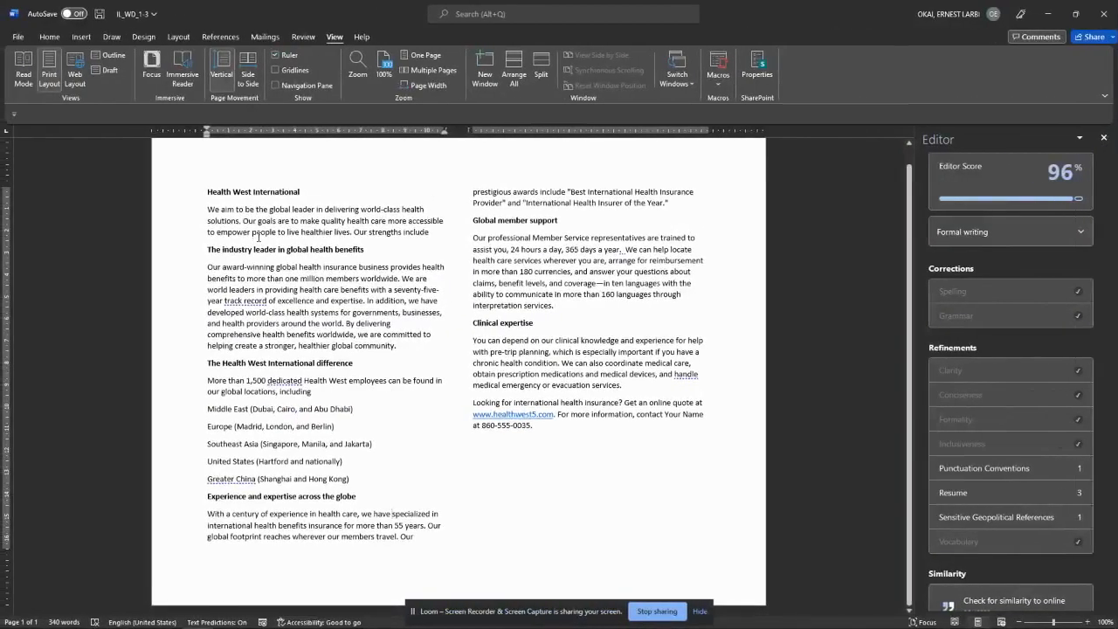
# Step: Place the cursor before the first paragraph and close the Editor pane
pyautogui.click(207, 210)
pyautogui.click(1103, 137)
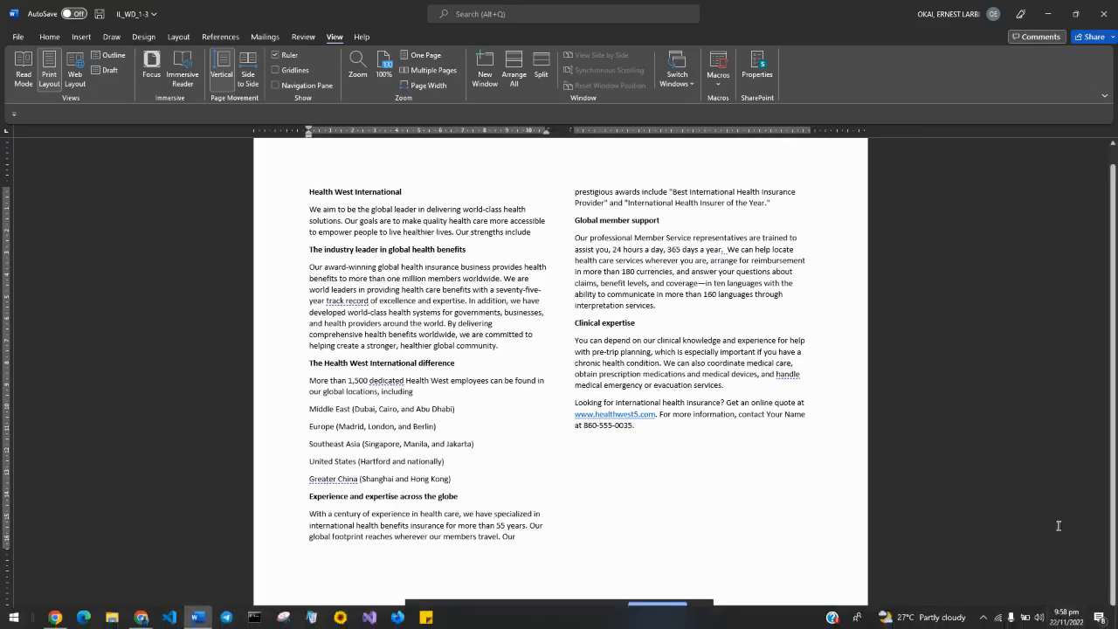
# Step: Zoom the document view in to 160% and scroll to the top
pyautogui.click(1087, 622)
pyautogui.click(1087, 622)
pyautogui.click(1087, 622)
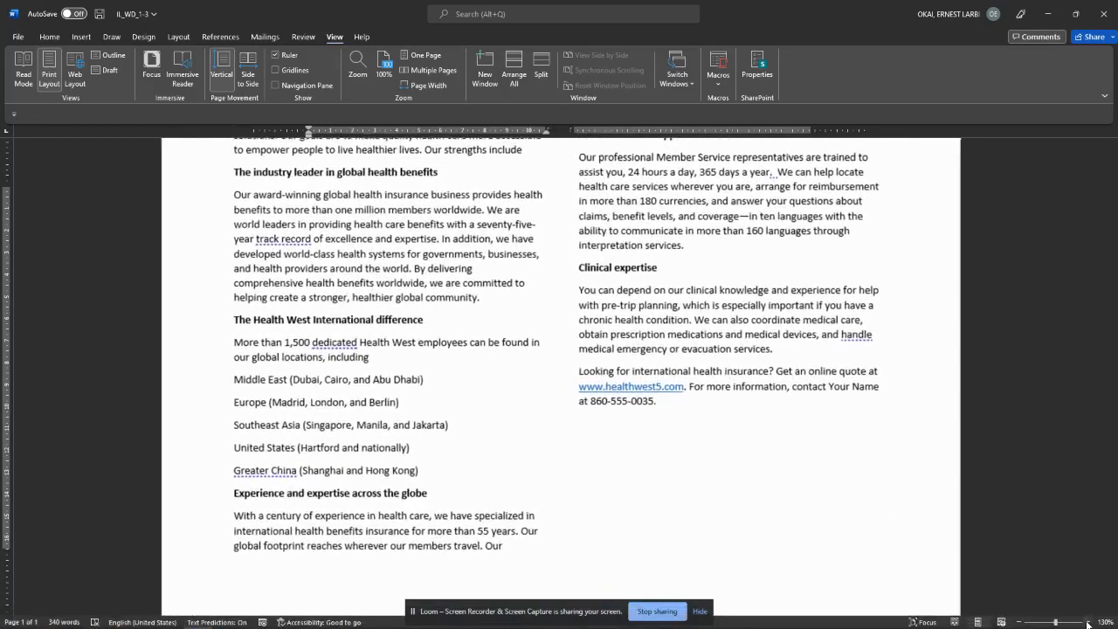
pyautogui.click(1087, 622)
pyautogui.click(1087, 622)
pyautogui.click(1087, 621)
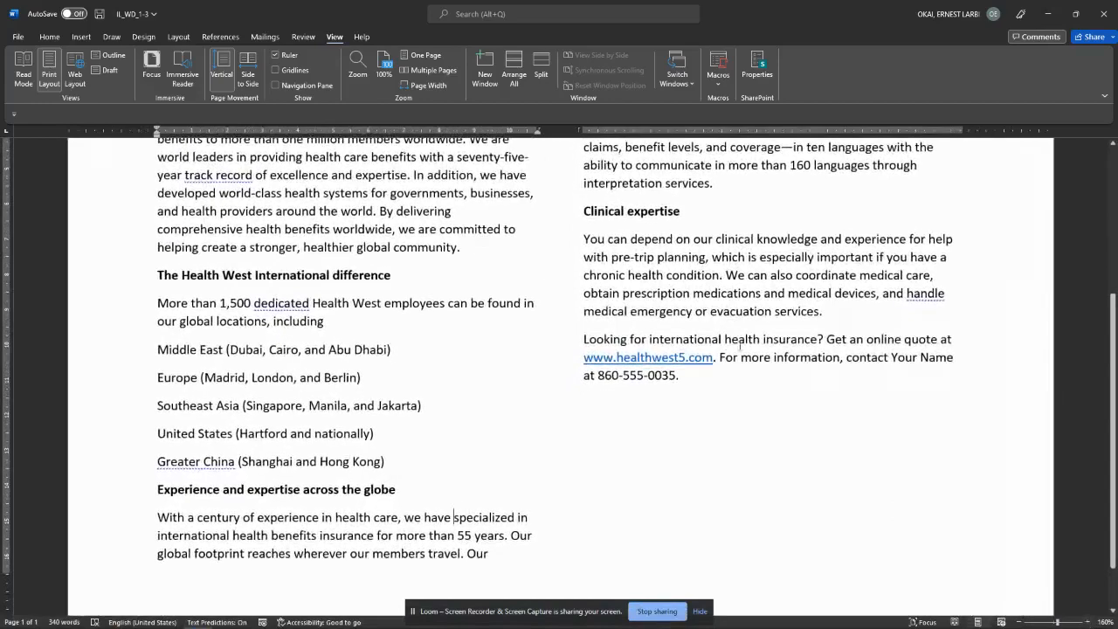
pyautogui.scroll(5, 727, 345)
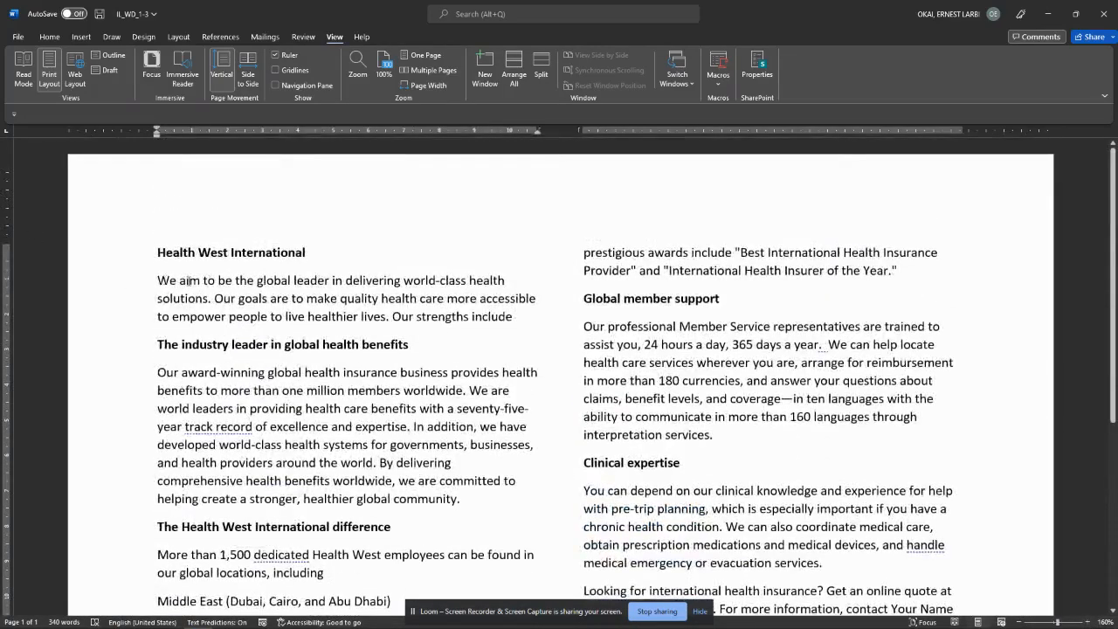
# Step: Practise selecting the word 'aim', the first paragraph, a line, and two paragraphs, clearing each
pyautogui.doubleClick(188, 281)
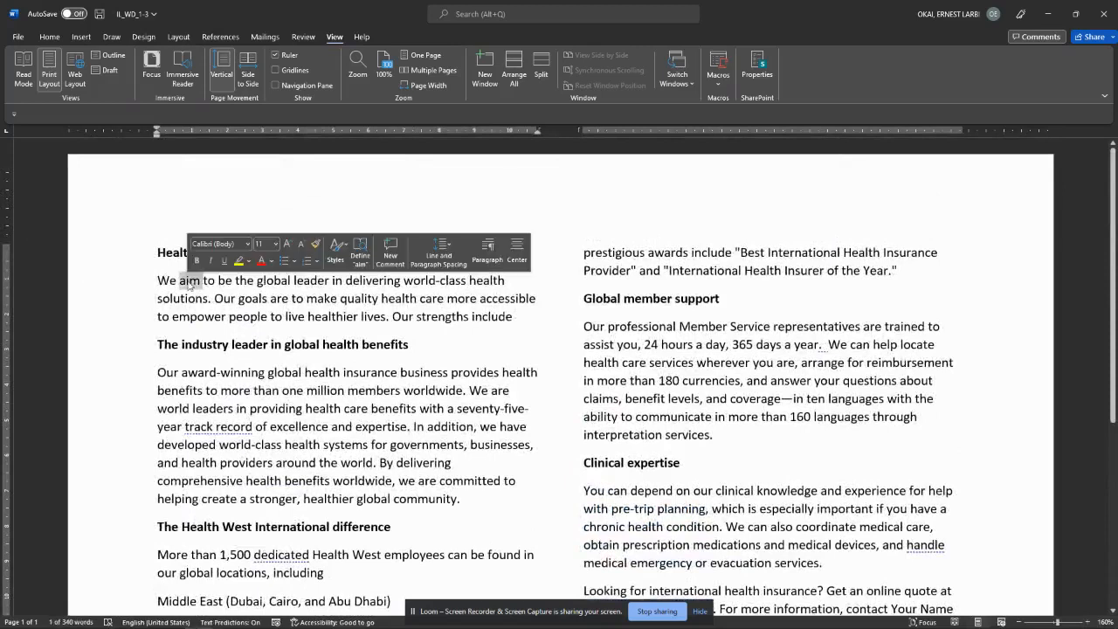
pyautogui.click(189, 285)
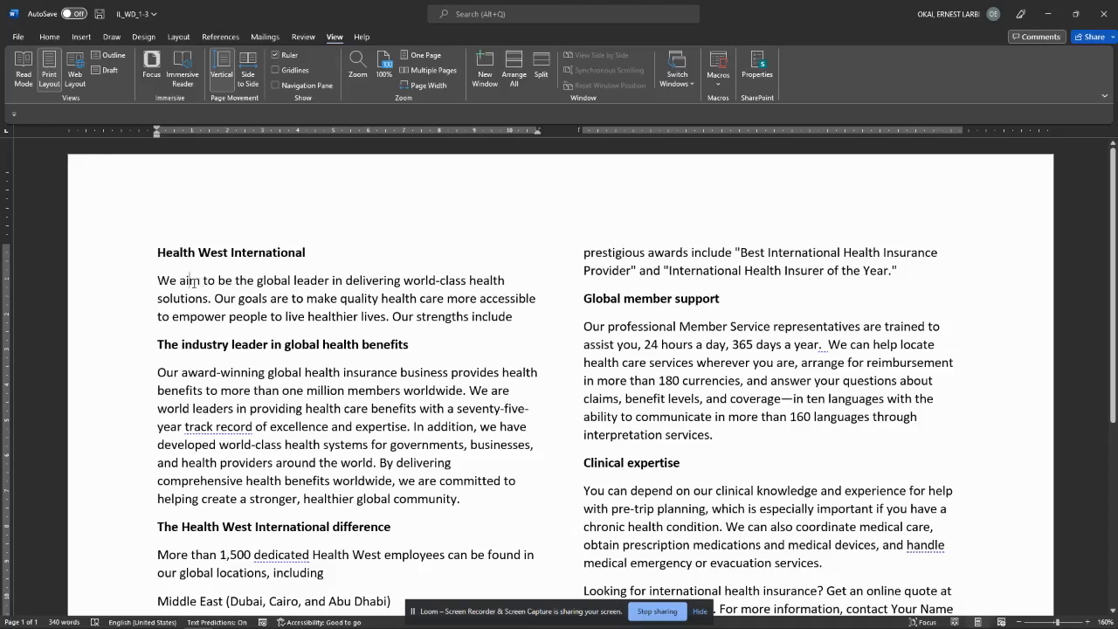
pyautogui.tripleClick(191, 281)
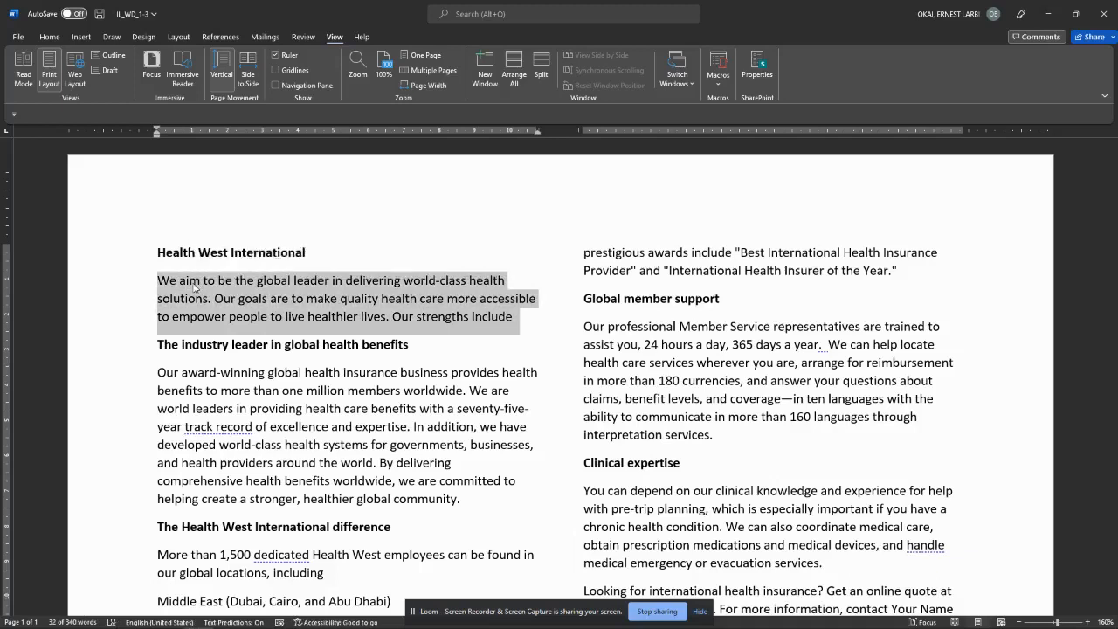
pyautogui.click(192, 284)
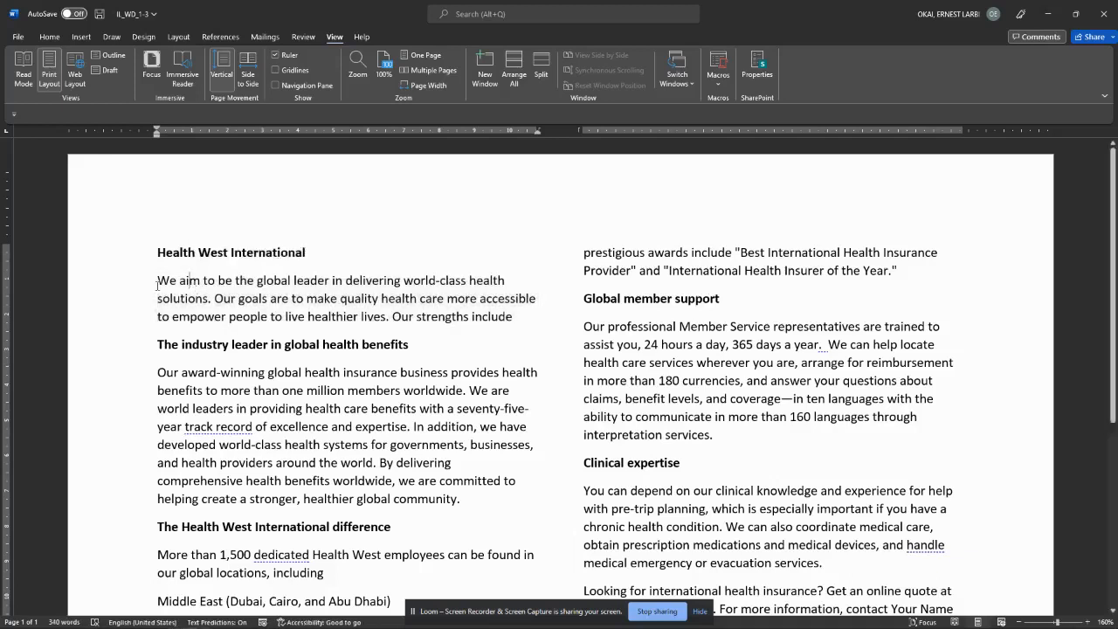
pyautogui.click(111, 287)
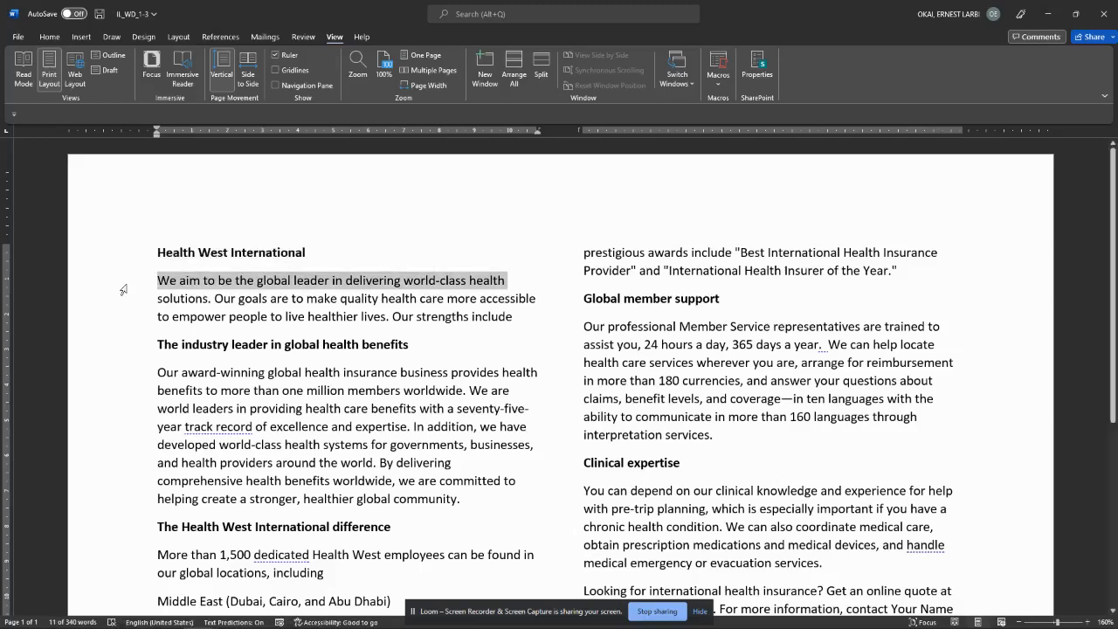
pyautogui.click(229, 297)
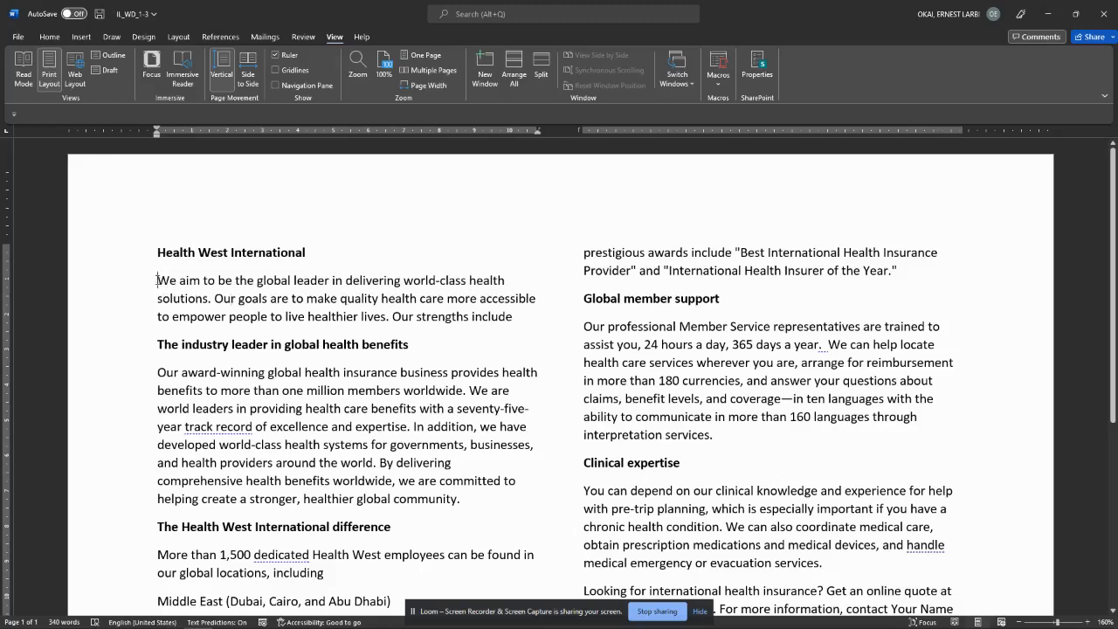
pyautogui.moveTo(162, 285)
pyautogui.mouseDown()
pyautogui.moveTo(524, 409)
pyautogui.moveTo(384, 555)
pyautogui.moveTo(321, 481)
pyautogui.mouseUp()
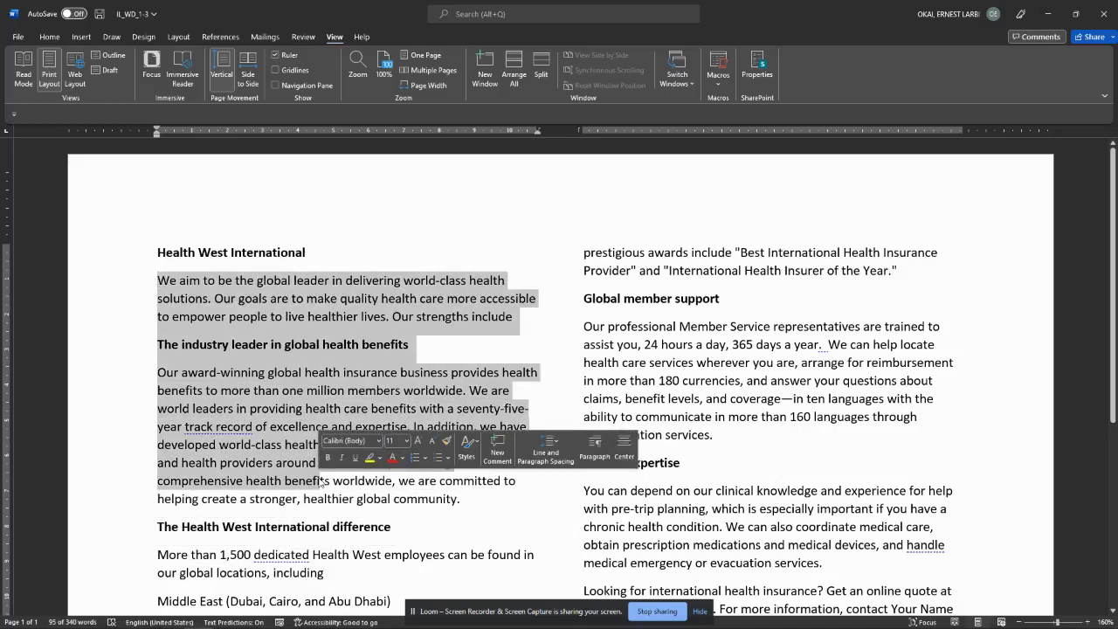
pyautogui.click(321, 481)
pyautogui.scroll(-3, 217, 406)
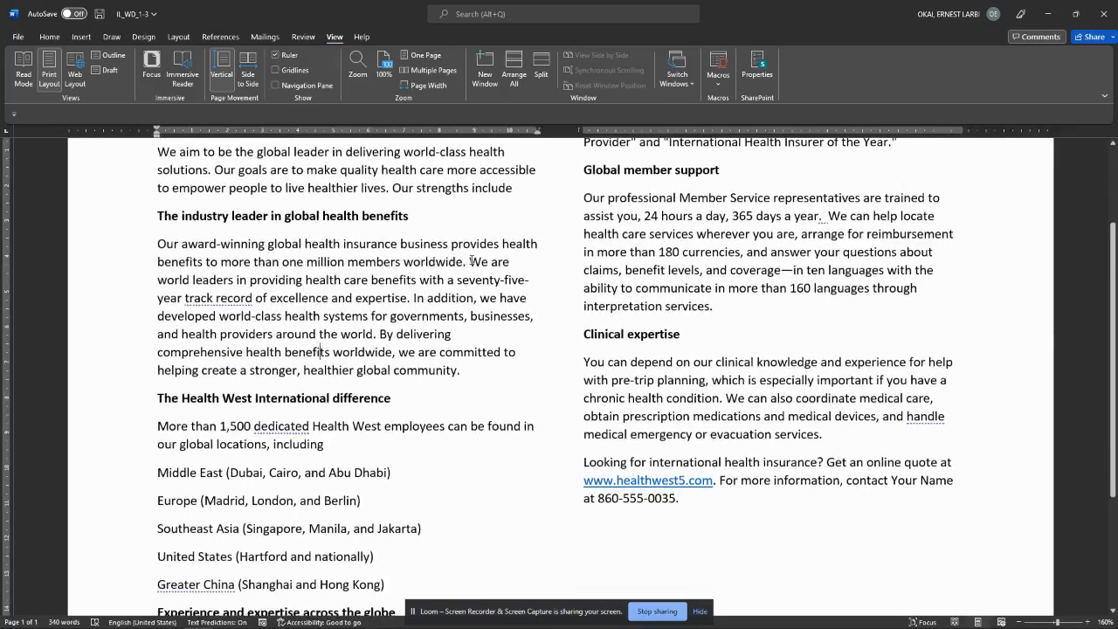
pyautogui.doubleClick(472, 261)
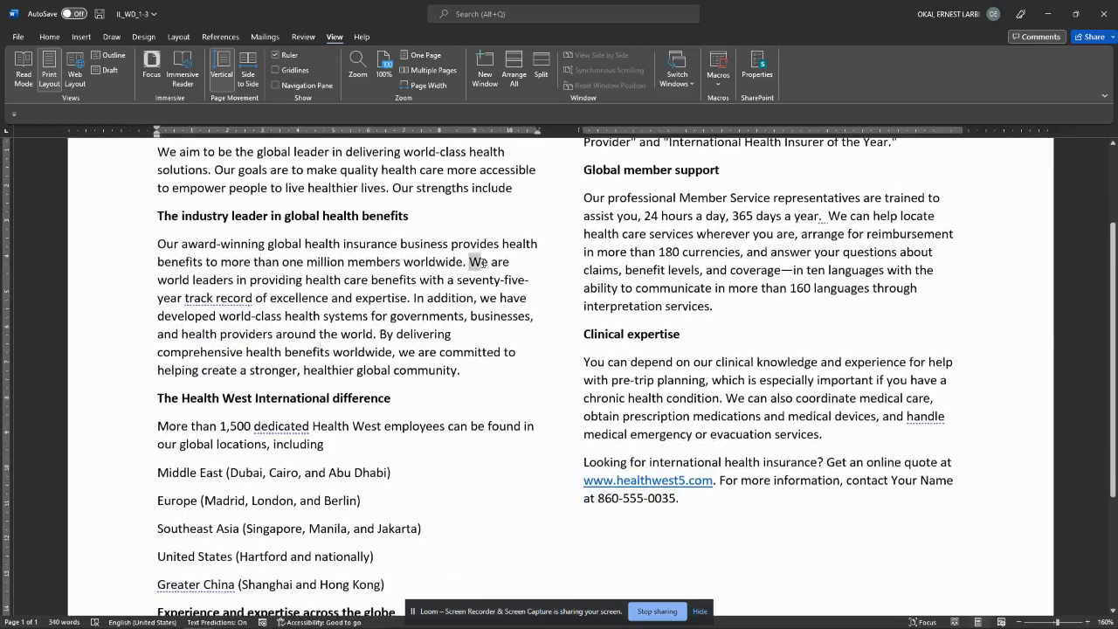
pyautogui.click(438, 335)
pyautogui.keyDown('shift'); pyautogui.click(451, 334); pyautogui.keyUp('shift')
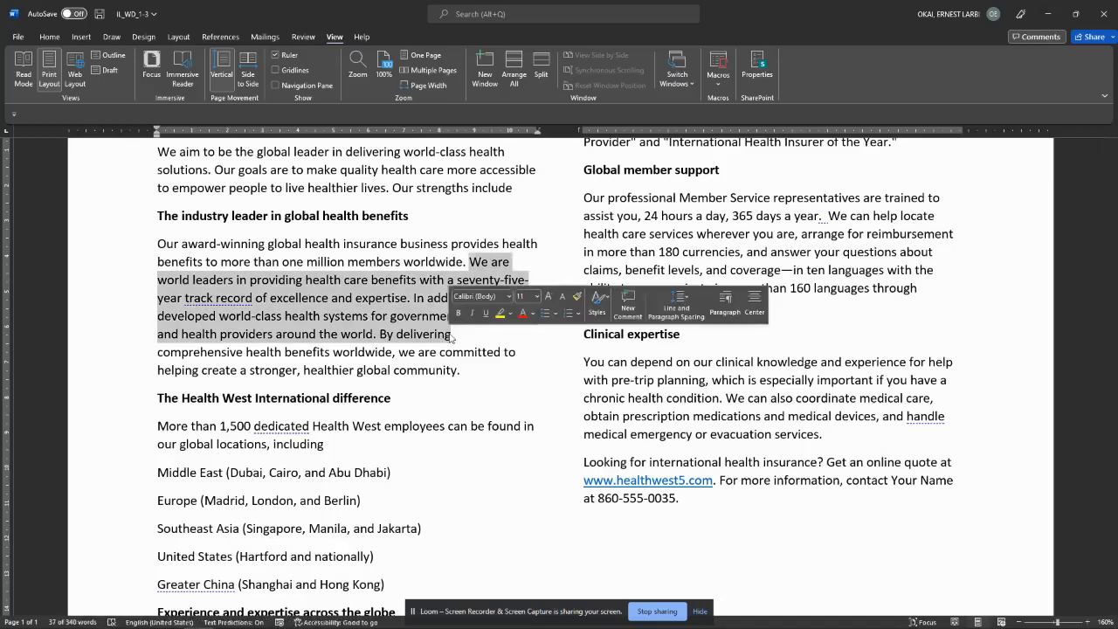
pyautogui.click(452, 334)
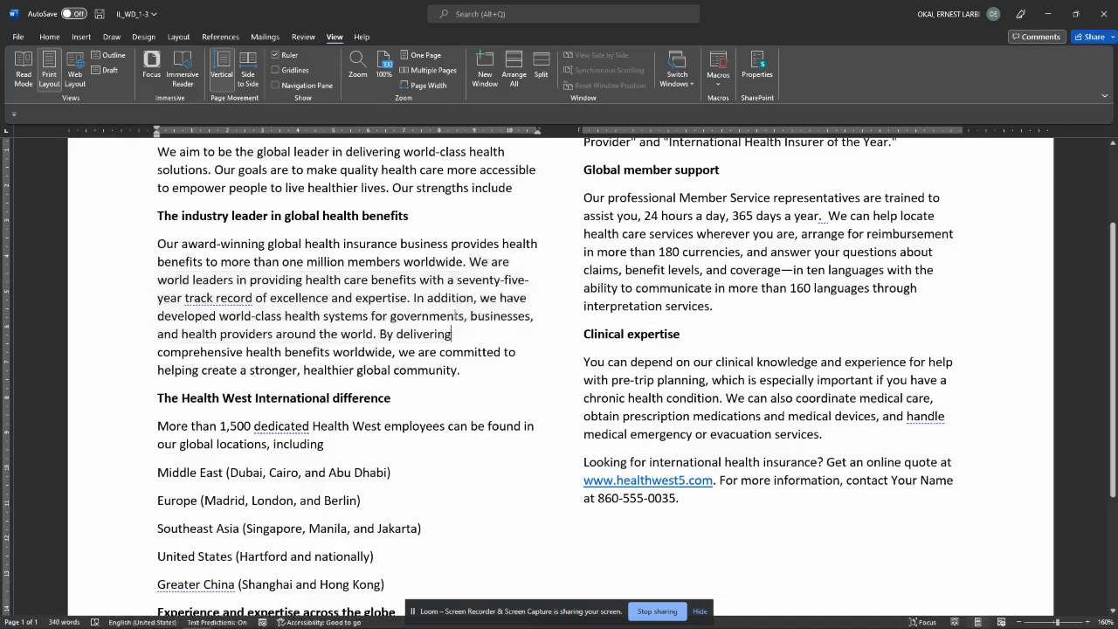
pyautogui.click(470, 261)
pyautogui.keyDown('shift'); pyautogui.click(394, 352); pyautogui.keyUp('shift')
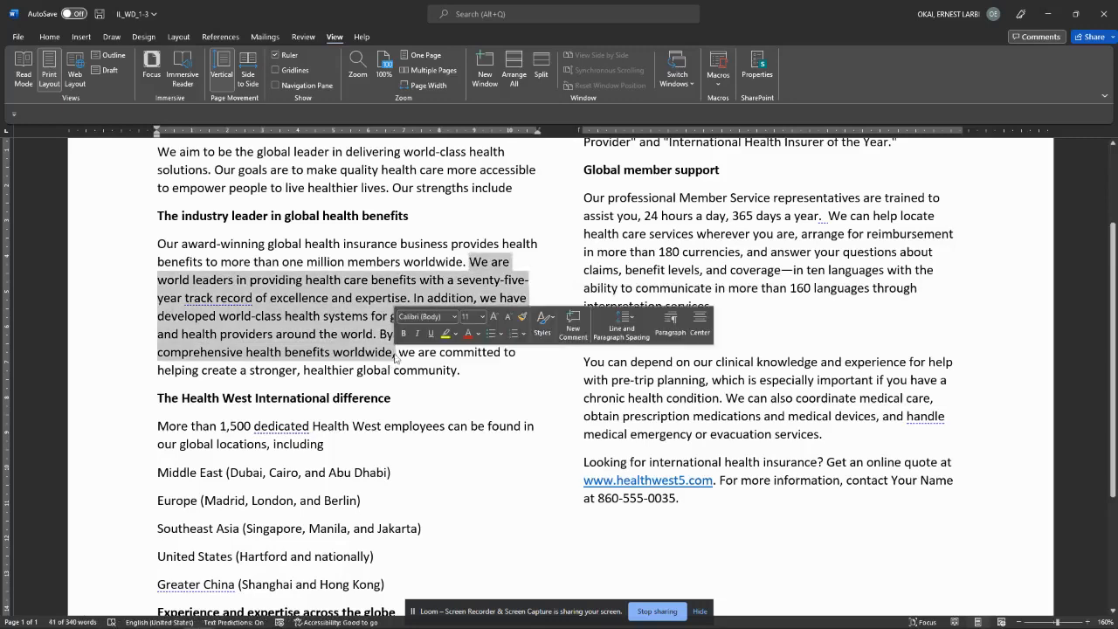
pyautogui.hotkey('alt', 'Tab')
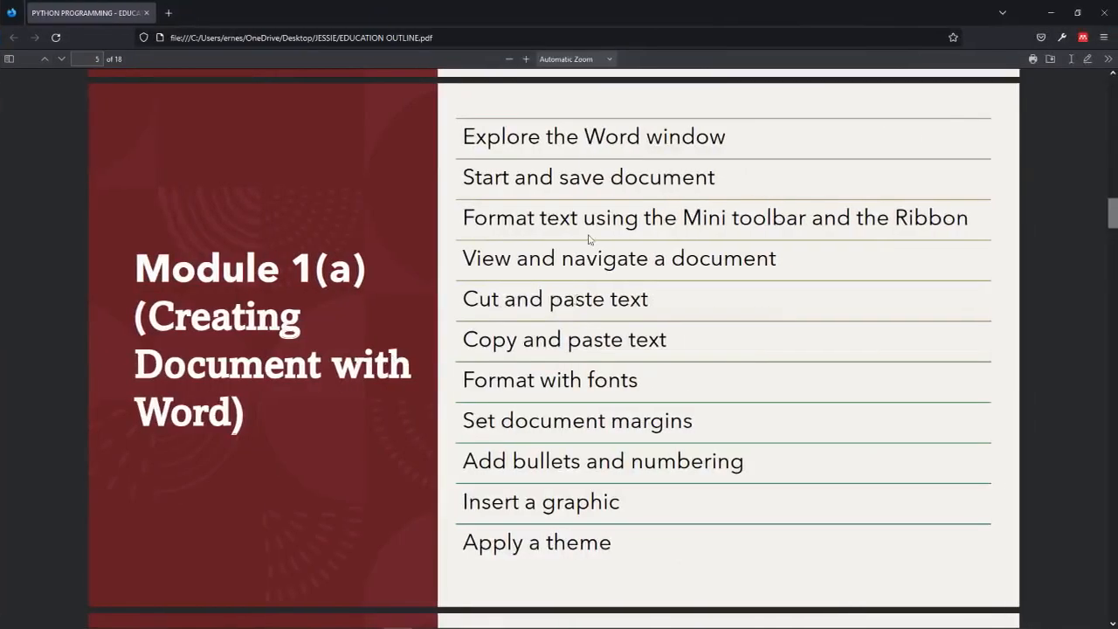
pyautogui.hotkey('alt', 'Tab')
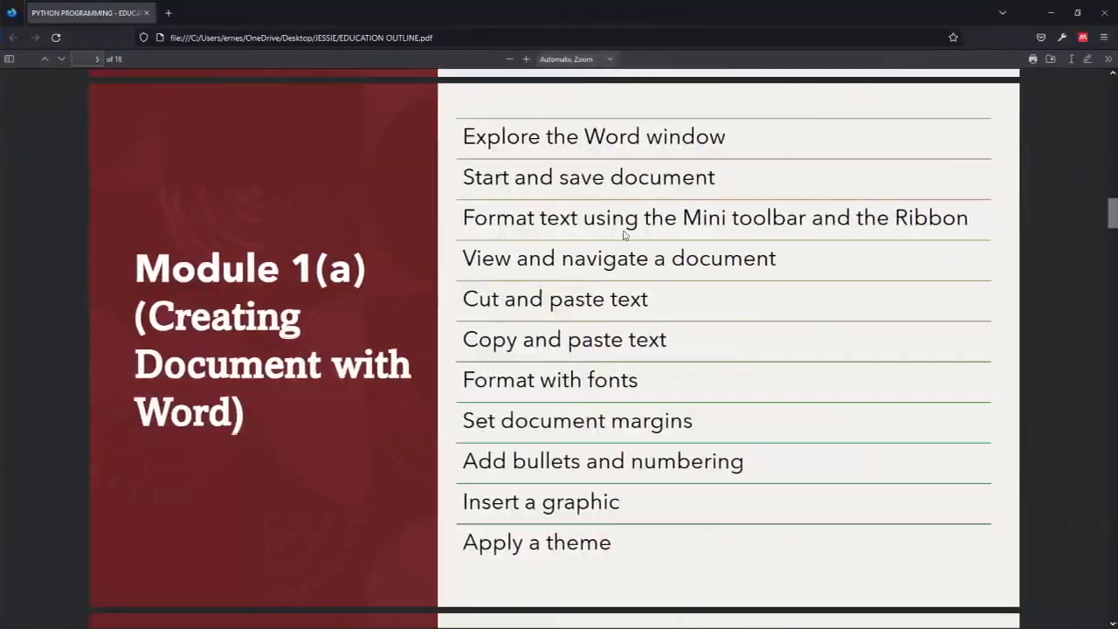
pyautogui.hotkey('alt', 'Tab')
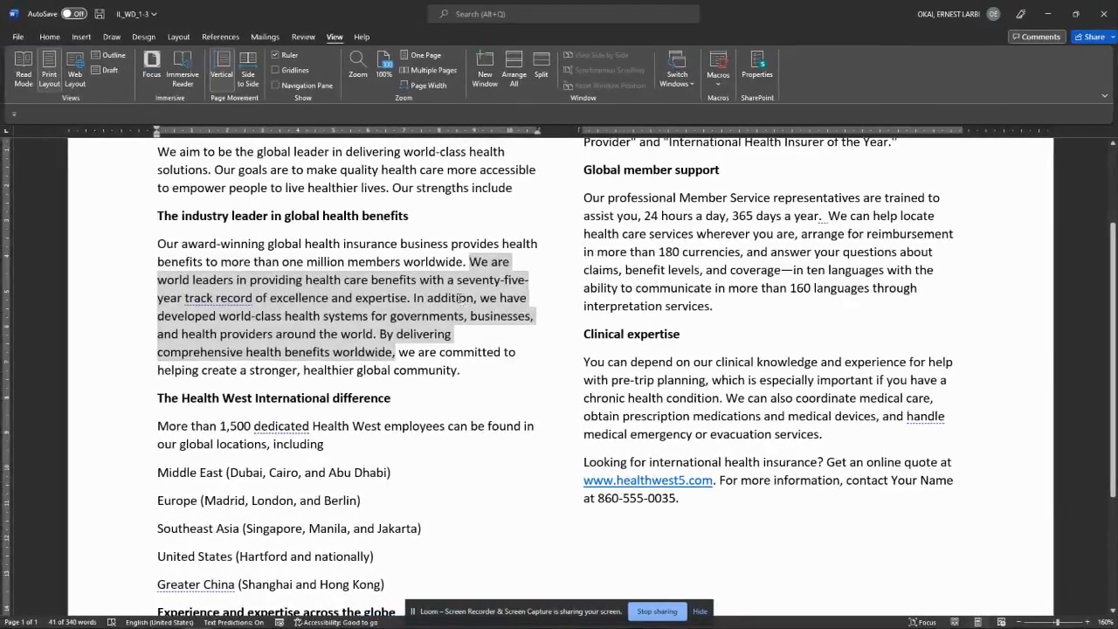
# Step: Select the opening lines of the award-winning paragraph and show the Home formatting commands
pyautogui.click(468, 299)
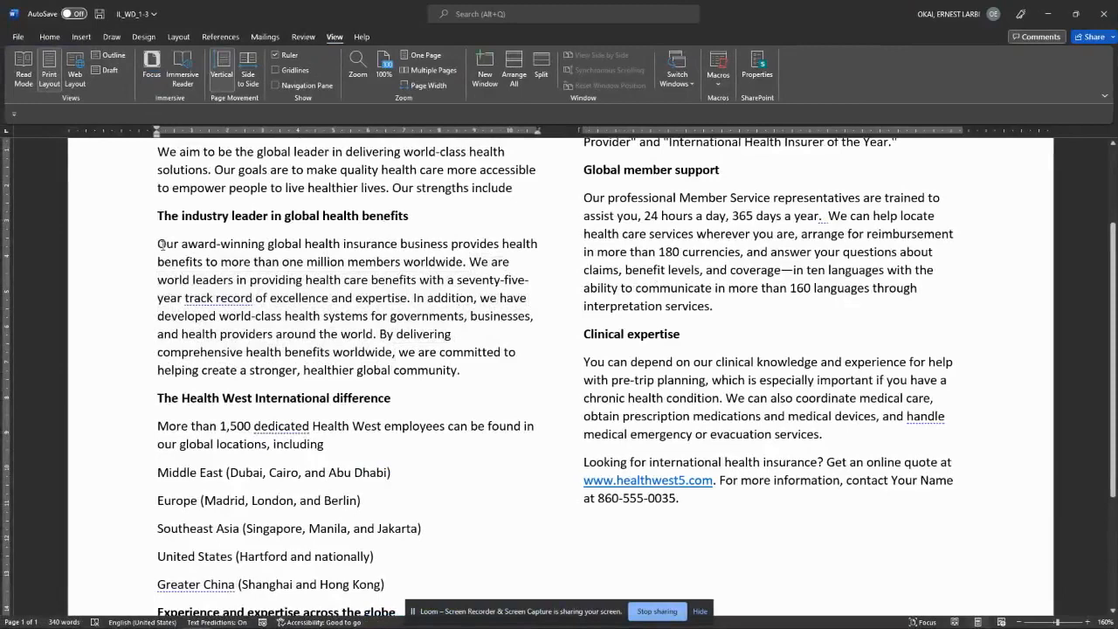
pyautogui.moveTo(158, 244); pyautogui.dragTo(342, 280)
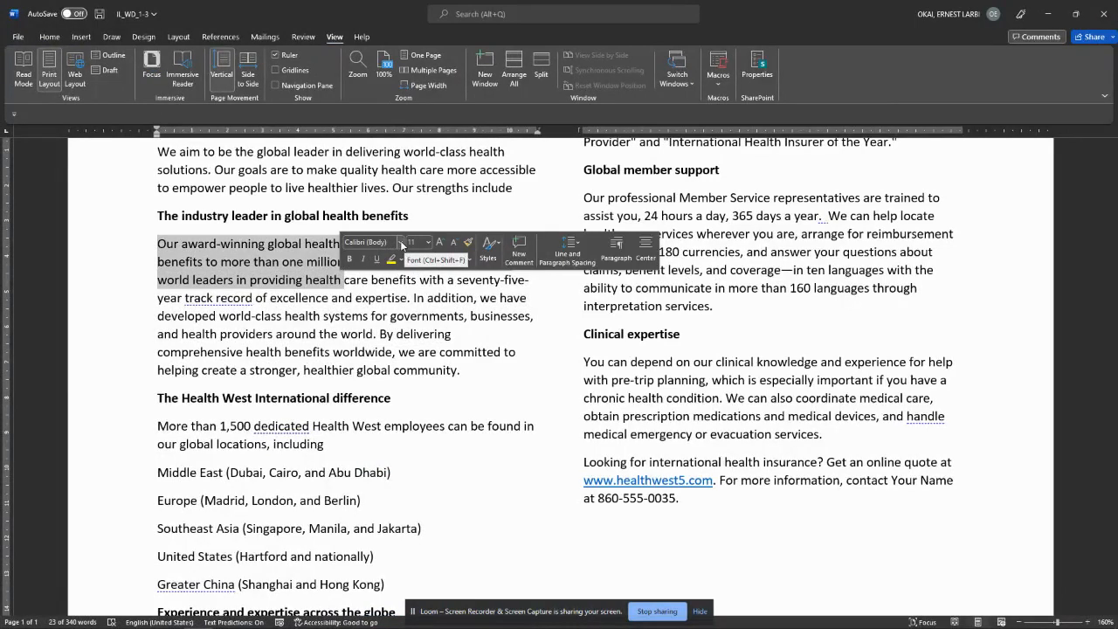
pyautogui.click(39, 38)
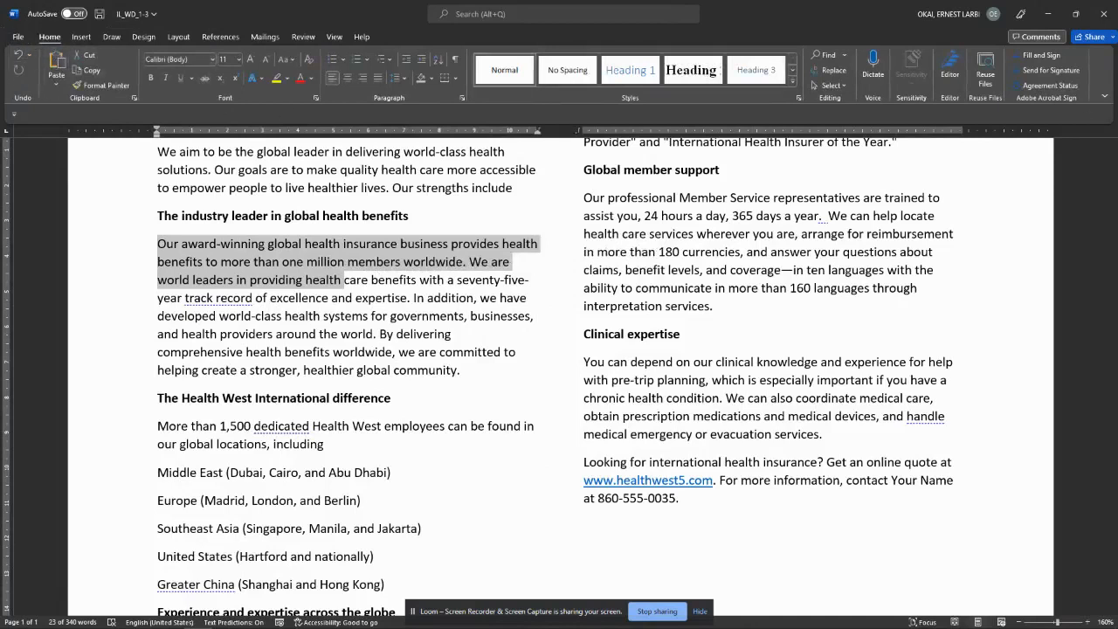
pyautogui.click(288, 266)
pyautogui.moveTo(158, 244)
pyautogui.mouseDown()
pyautogui.moveTo(409, 297)
pyautogui.moveTo(365, 279)
pyautogui.mouseUp()
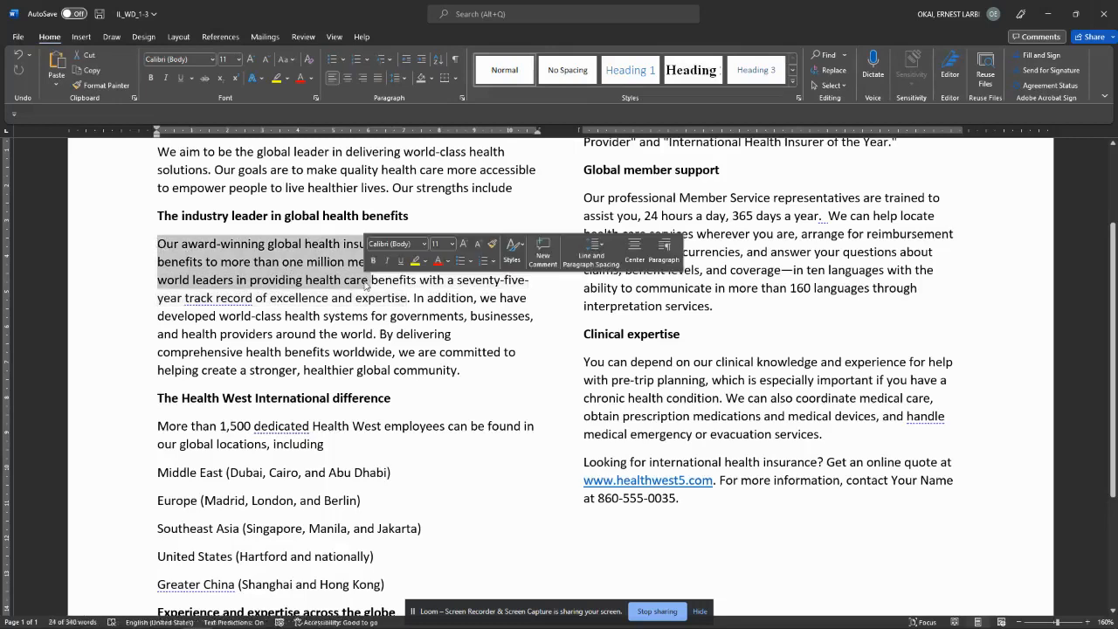
pyautogui.click(424, 245)
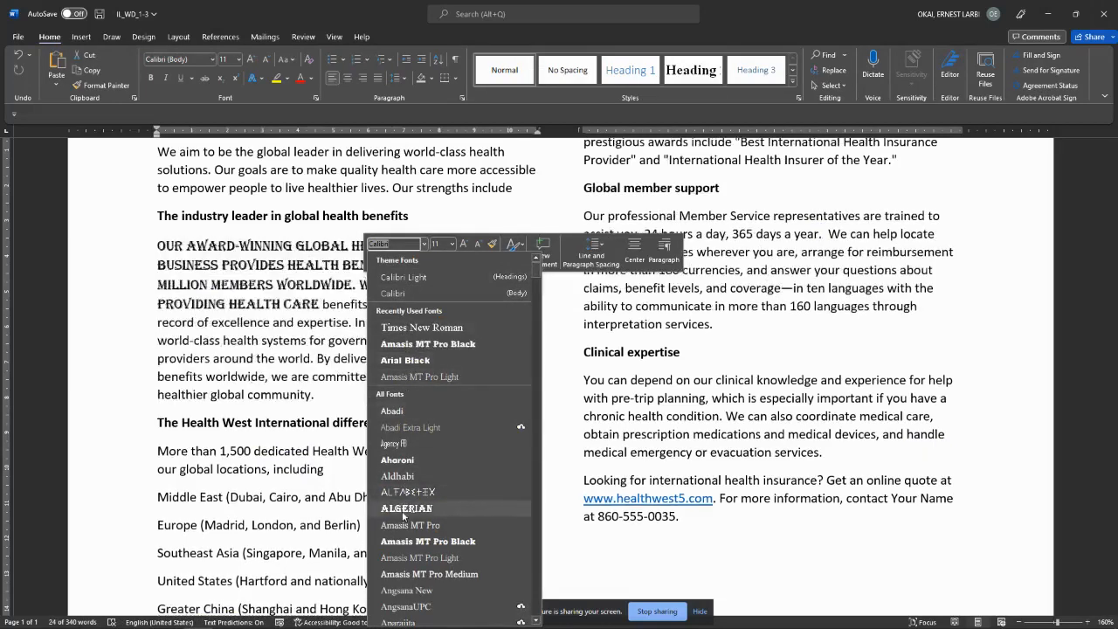
pyautogui.click(414, 345)
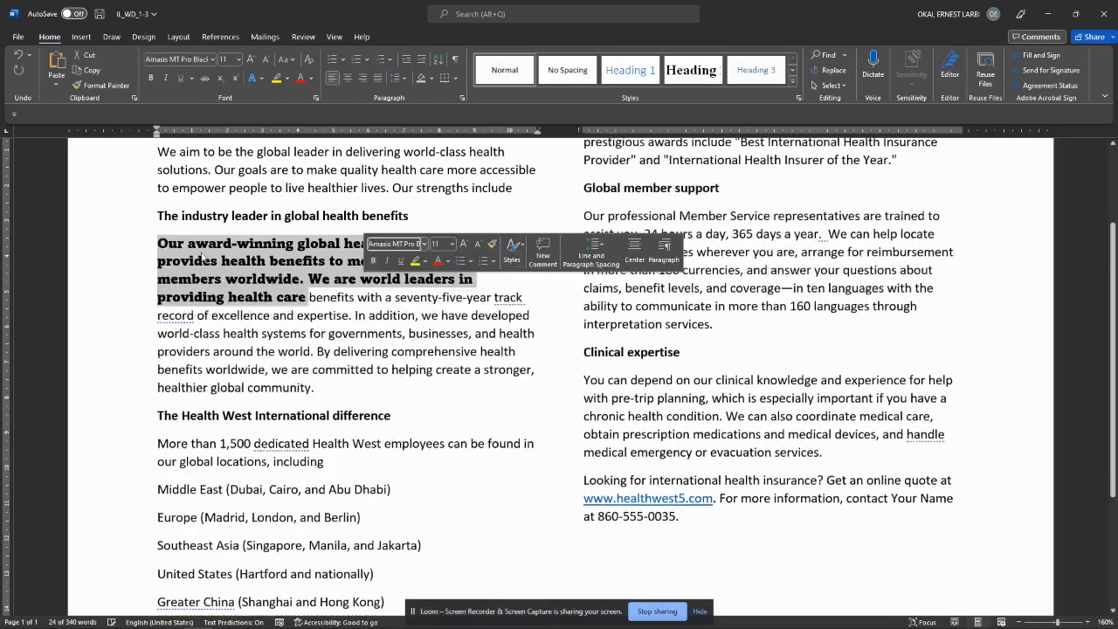
pyautogui.click(323, 285)
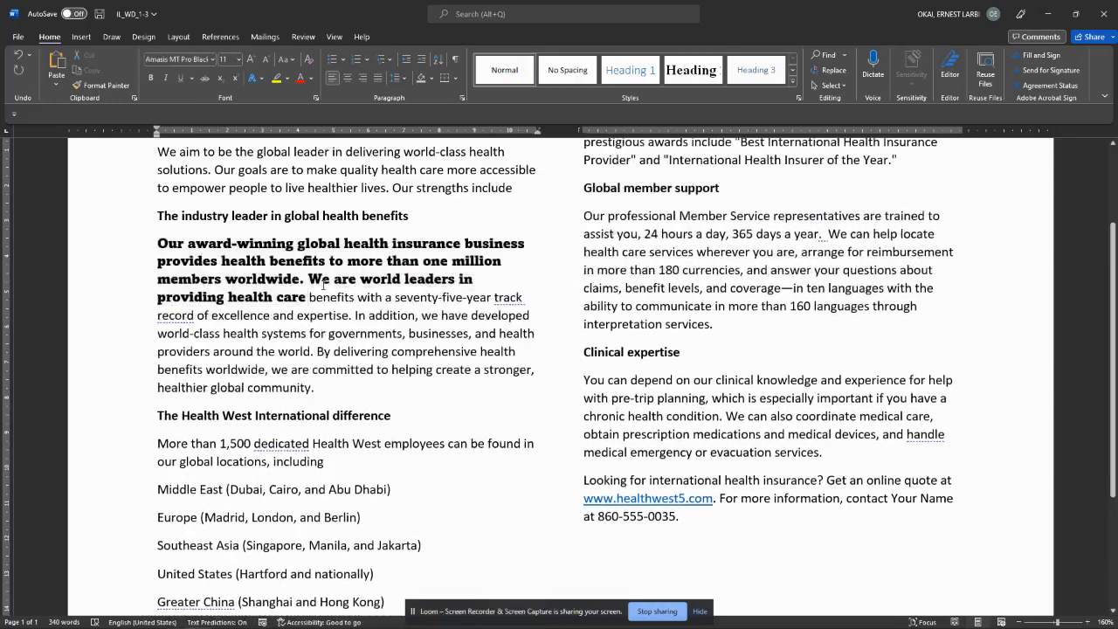
pyautogui.hotkey('ctrl', 'z')
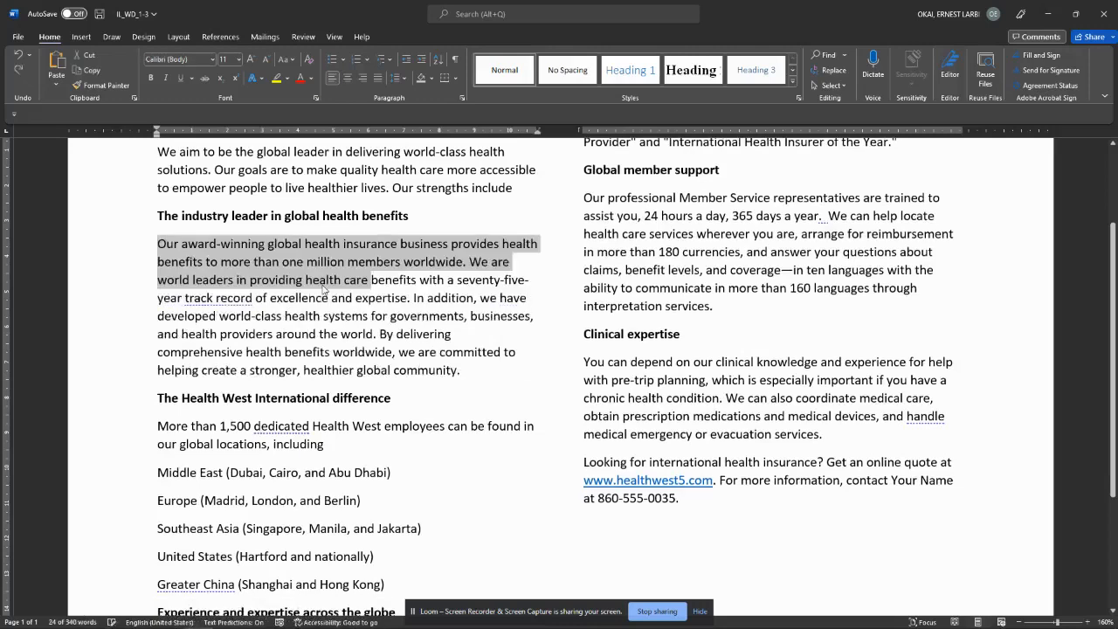
# Step: Make the selected sentences bold, italic and underlined
pyautogui.click(151, 77)
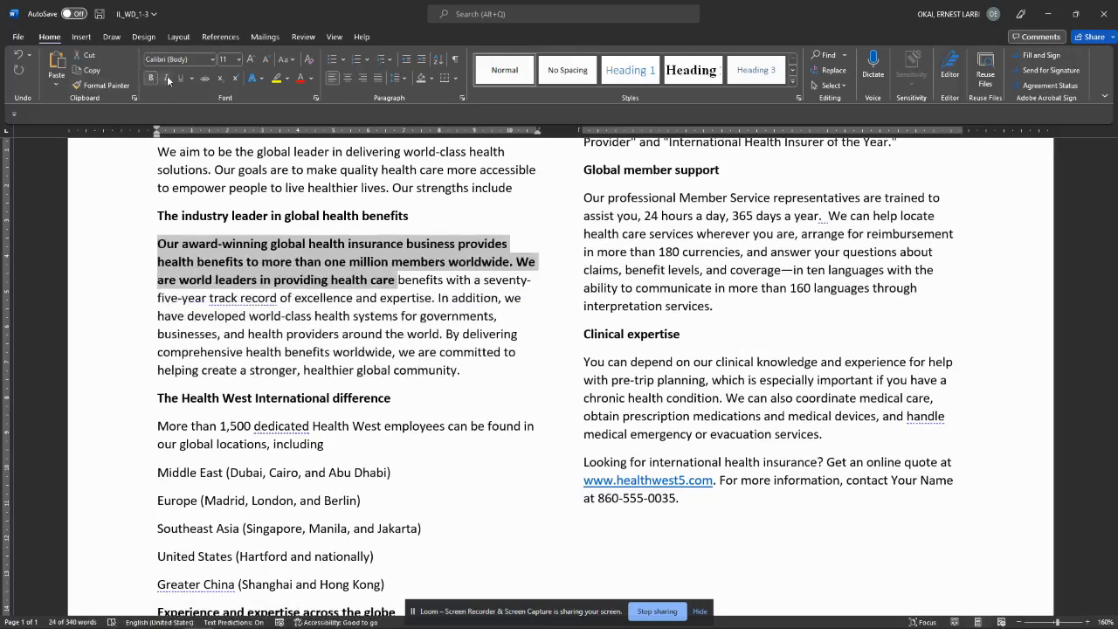
pyautogui.click(166, 77)
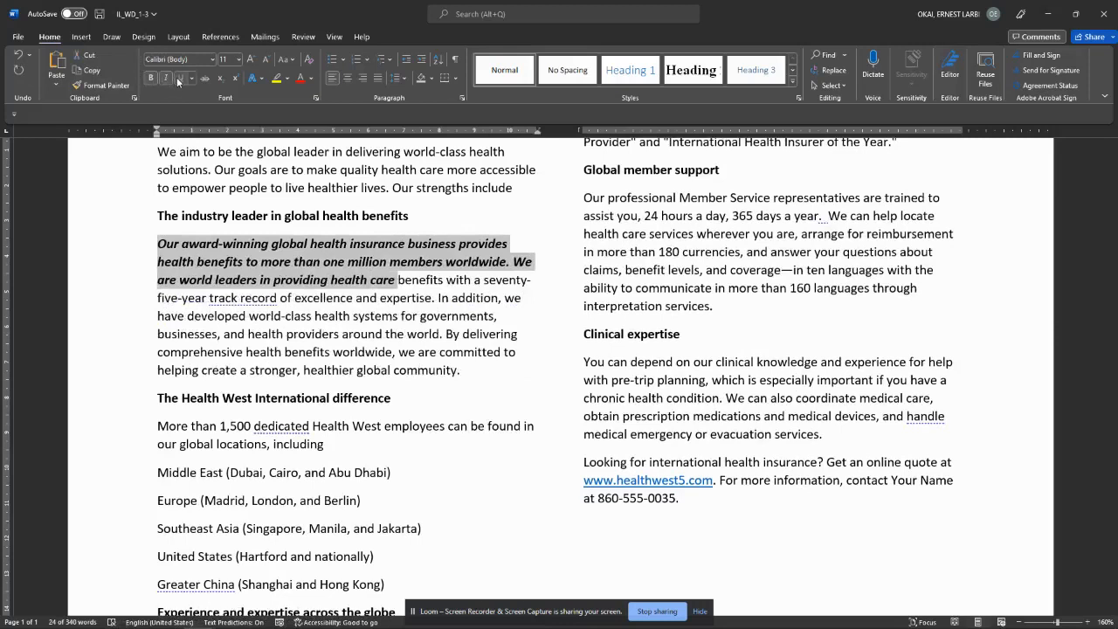
pyautogui.click(178, 78)
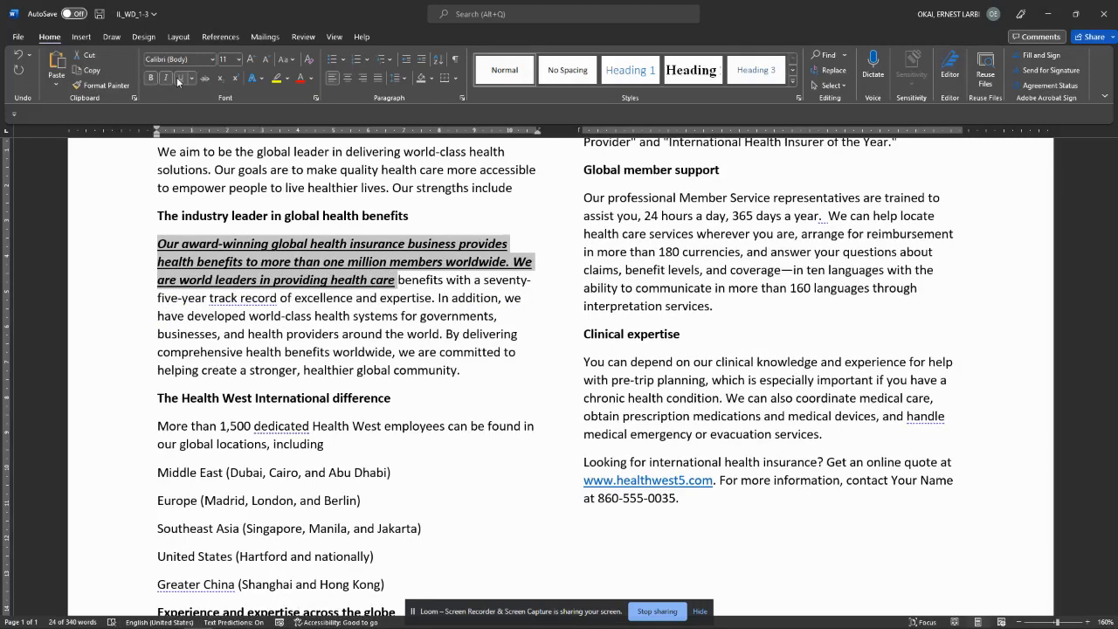
# Step: Cycle the text case through lowercase and UPPERCASE, ending with Capitalize Each Word
pyautogui.click(293, 61)
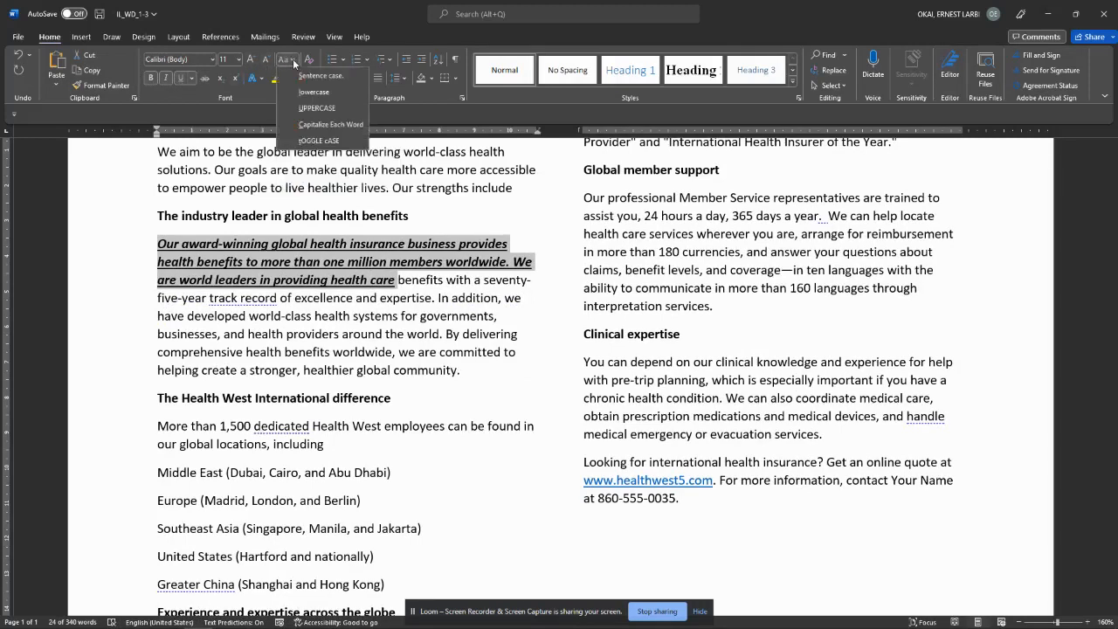
pyautogui.click(313, 93)
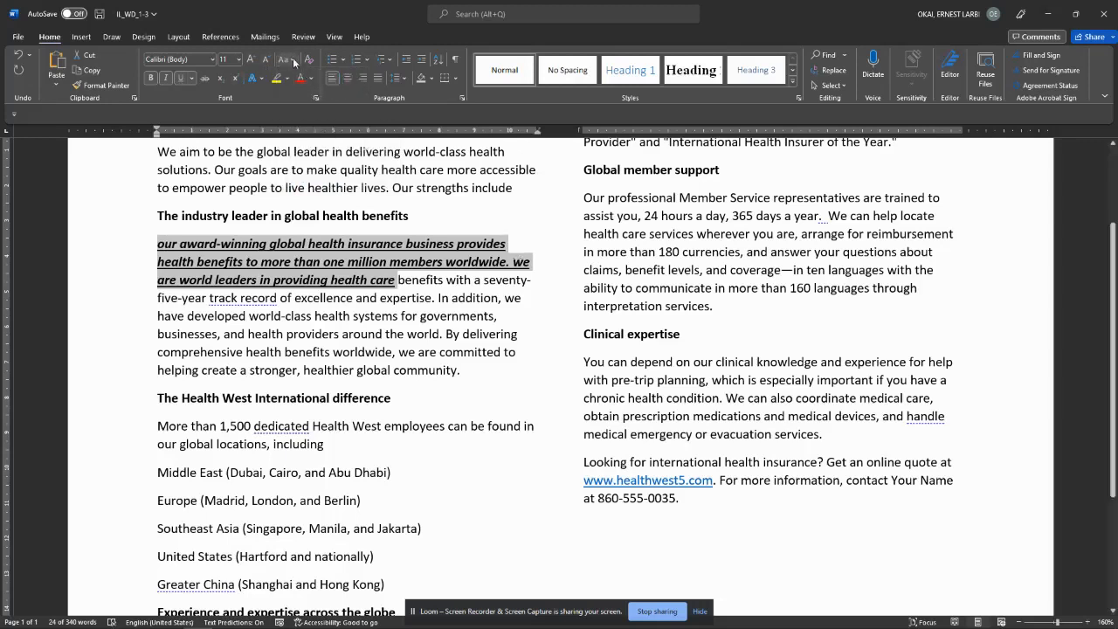
pyautogui.click(294, 59)
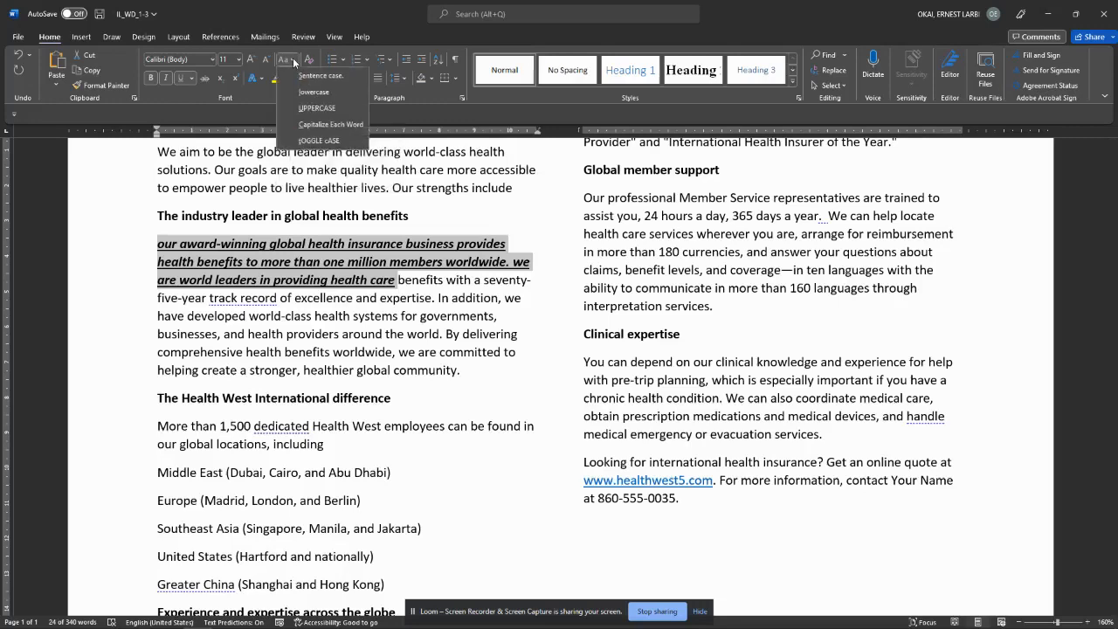
pyautogui.click(315, 111)
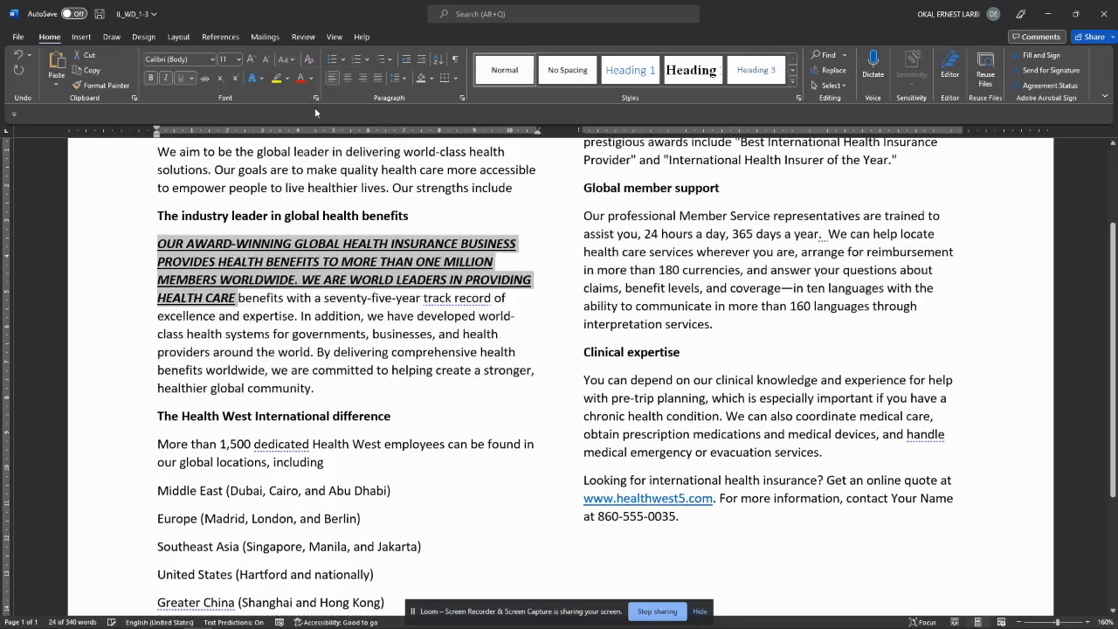
pyautogui.click(295, 60)
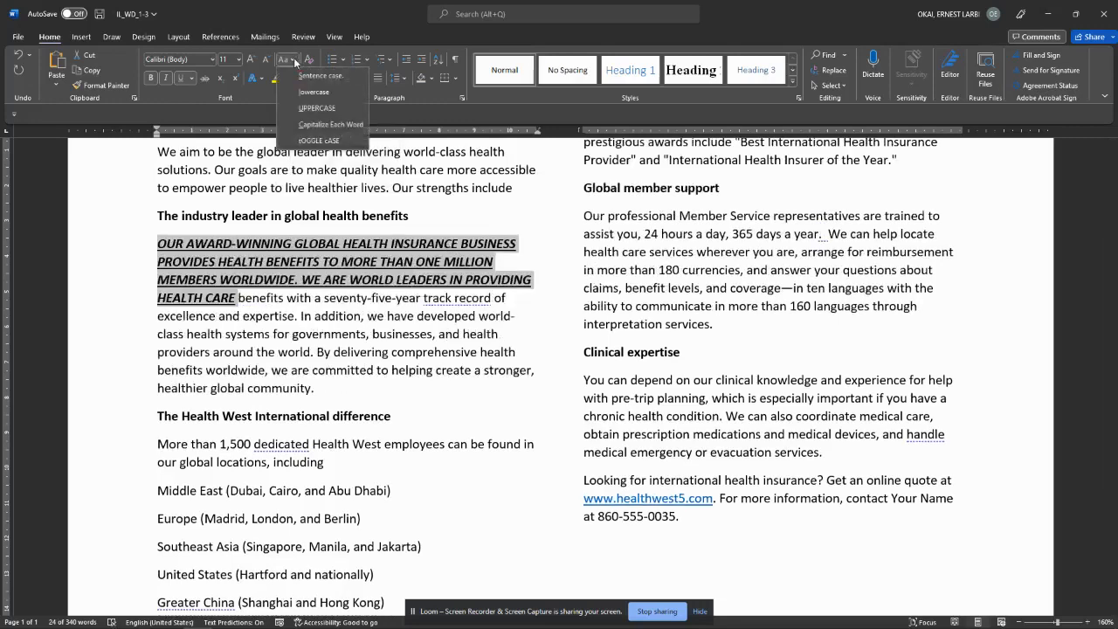
pyautogui.click(319, 125)
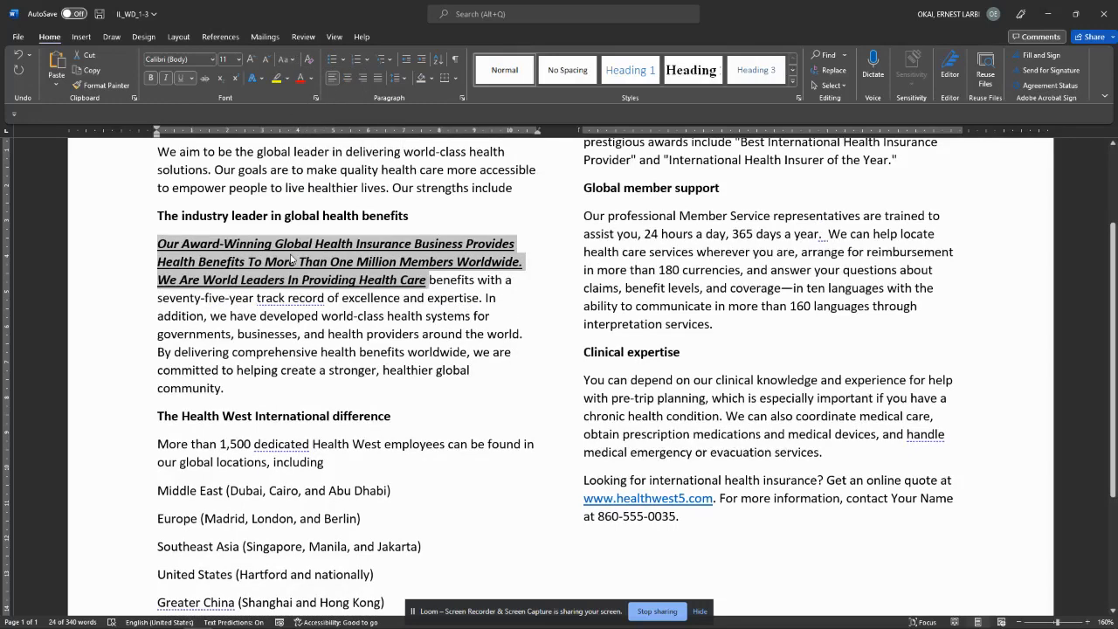
# Step: Highlight the sentences yellow, then colour them red through 'benefits'
pyautogui.click(276, 79)
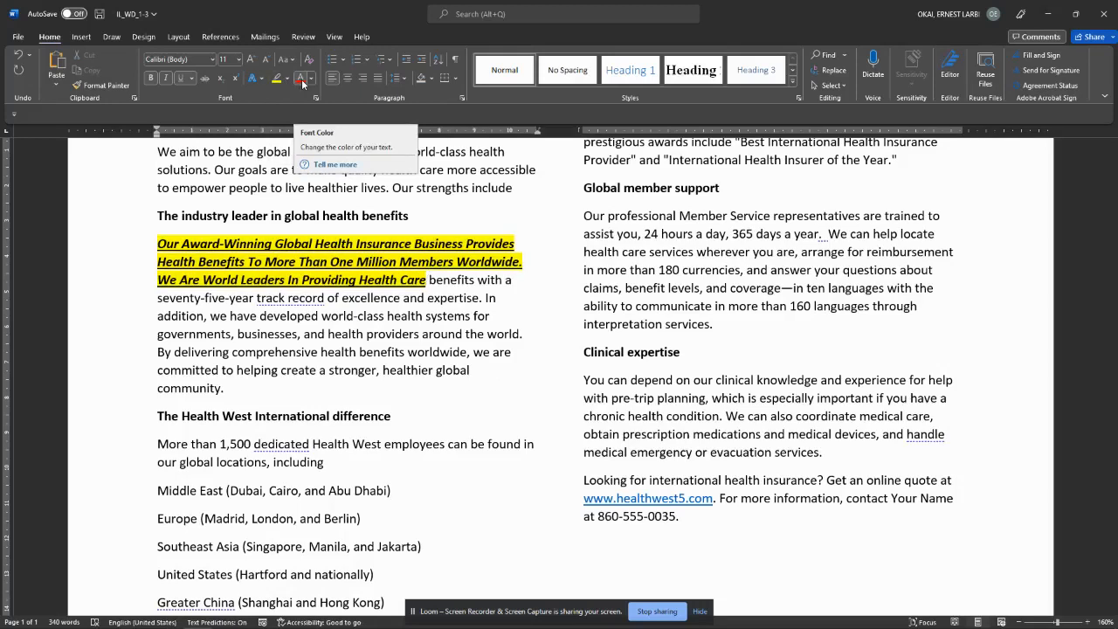
pyautogui.click(300, 78)
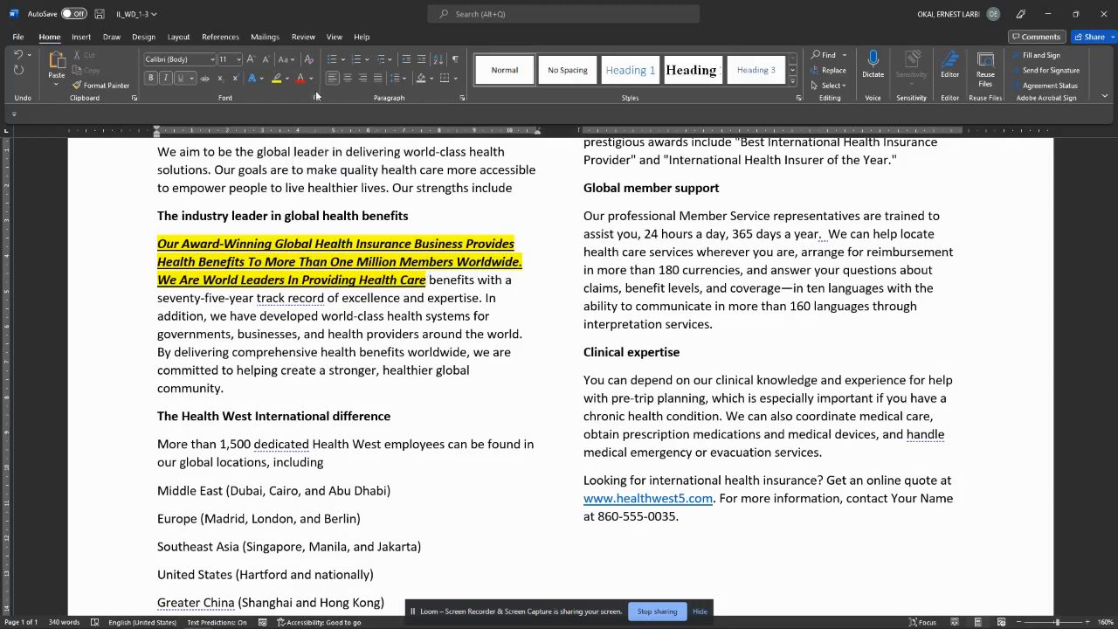
pyautogui.click(336, 216)
pyautogui.moveTo(157, 244); pyautogui.dragTo(475, 280)
pyautogui.click(300, 77)
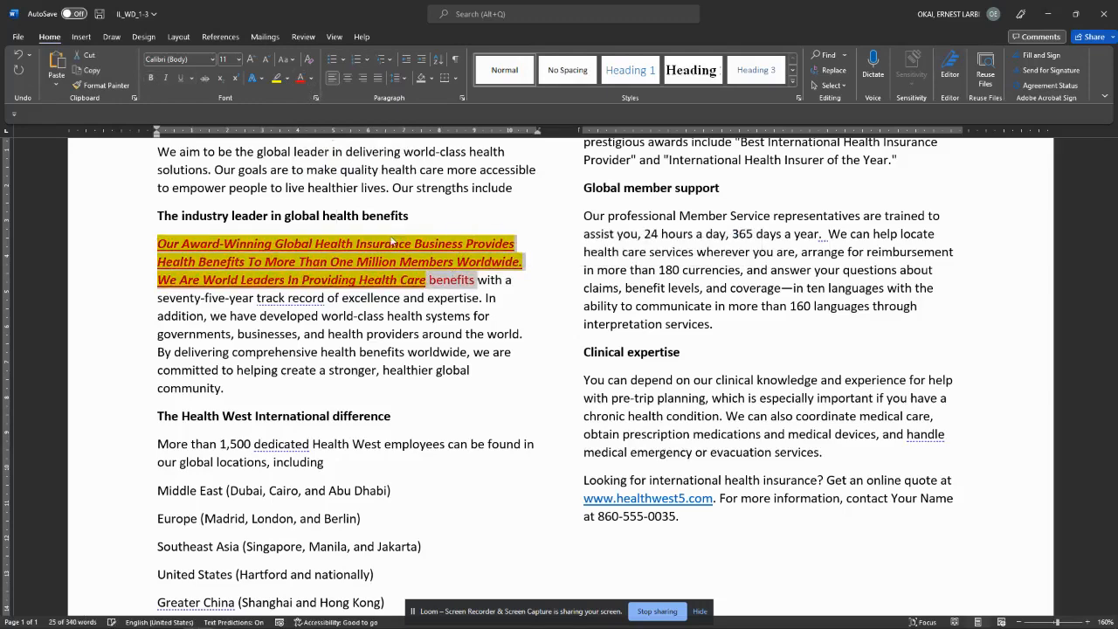
pyautogui.click(548, 322)
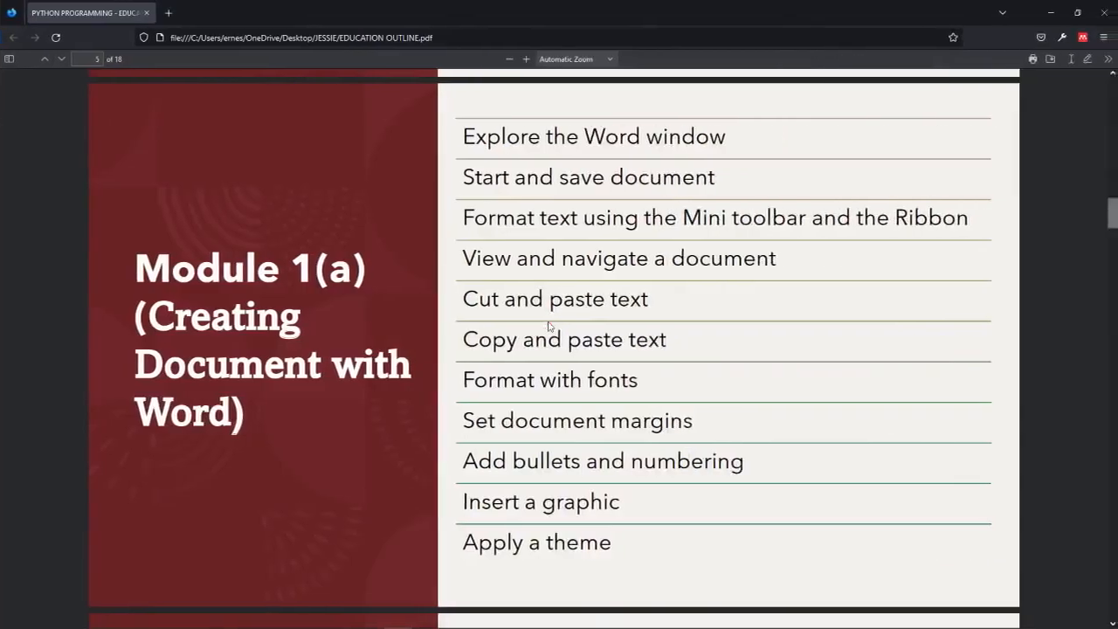
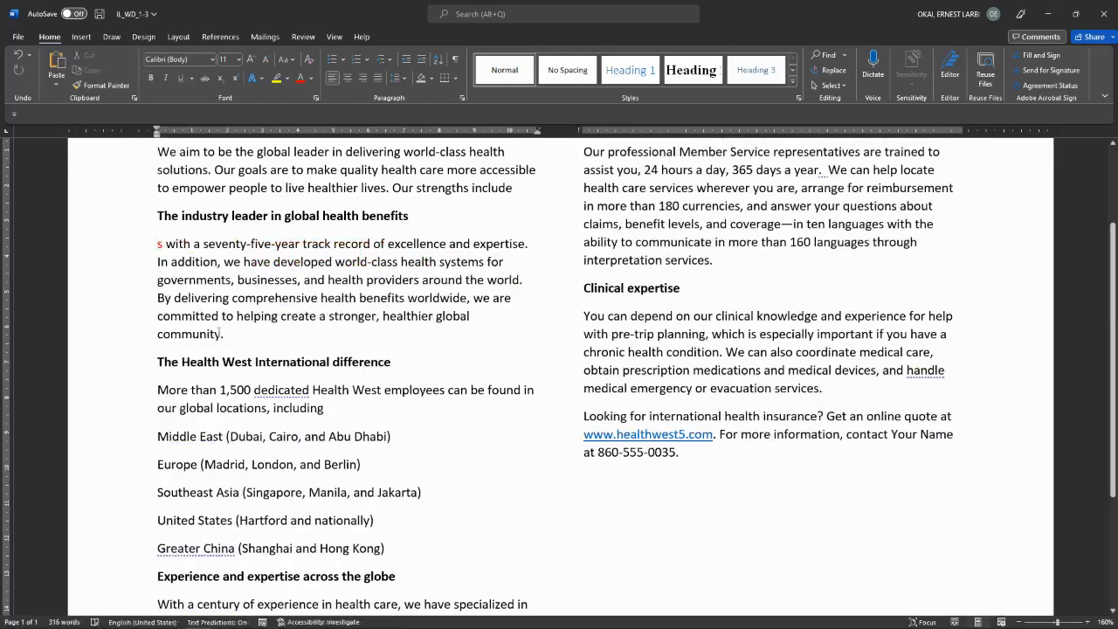
# Step: Delete the stray 's', then restore the cut sentence to its paragraph's start
pyautogui.press('Delete')
pyautogui.click(242, 334)
pyautogui.press('Return')
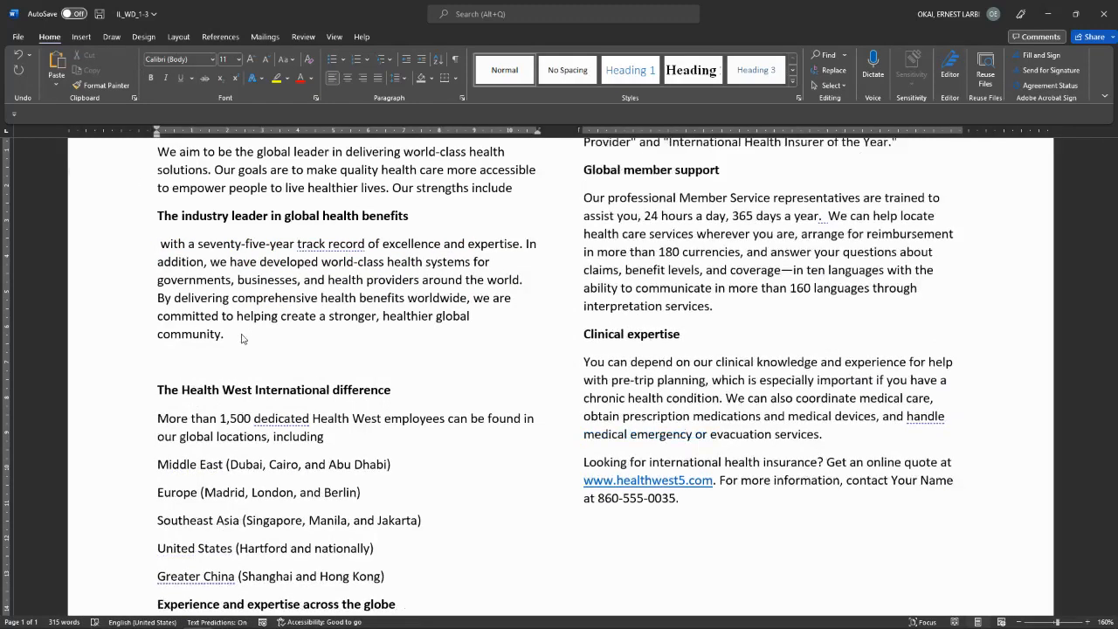
pyautogui.click(54, 61)
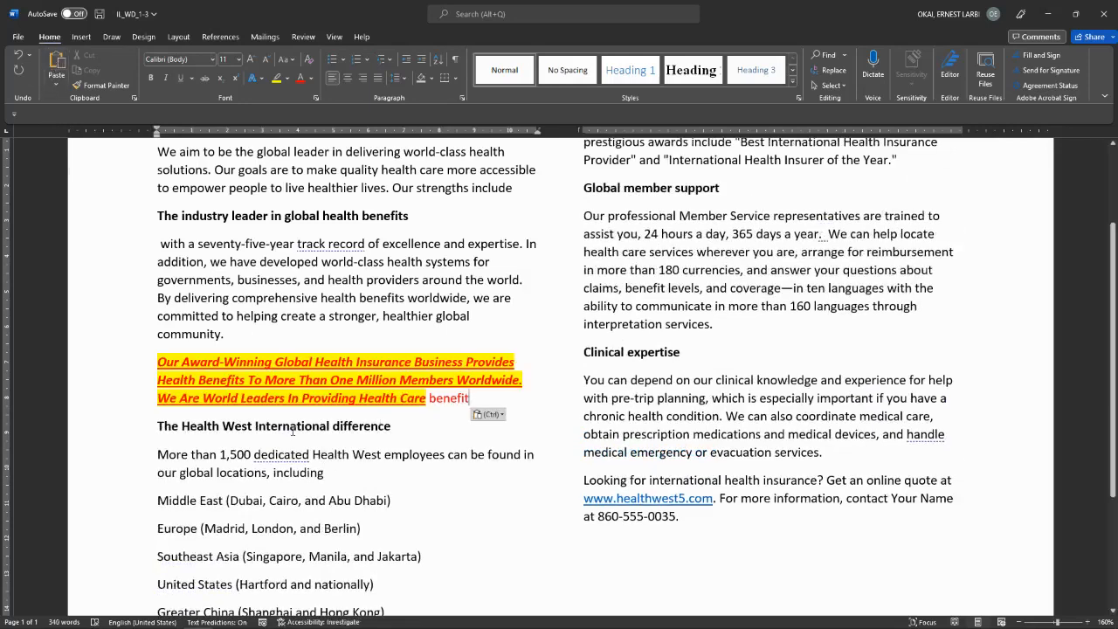
pyautogui.hotkey('ctrl', 'z')
pyautogui.hotkey('ctrl', 'z')
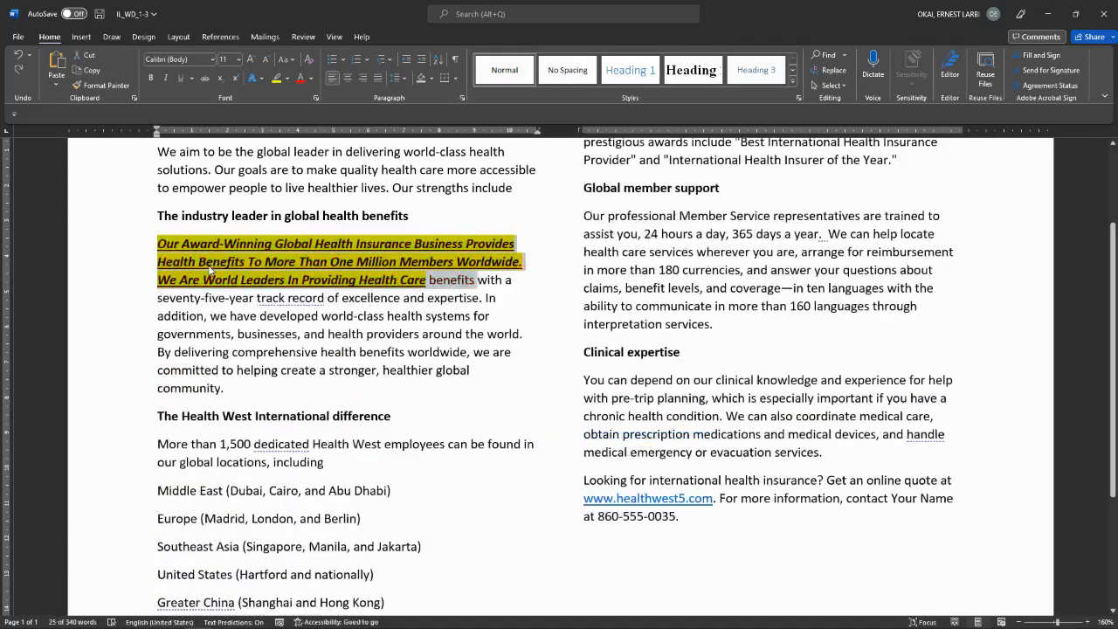
pyautogui.click(210, 268)
# Step: Paste a copy of the highlighted award-winning sentence on a new line after 'community.'
pyautogui.moveTo(158, 245); pyautogui.dragTo(426, 288)
pyautogui.hotkey('ctrl', 'c')
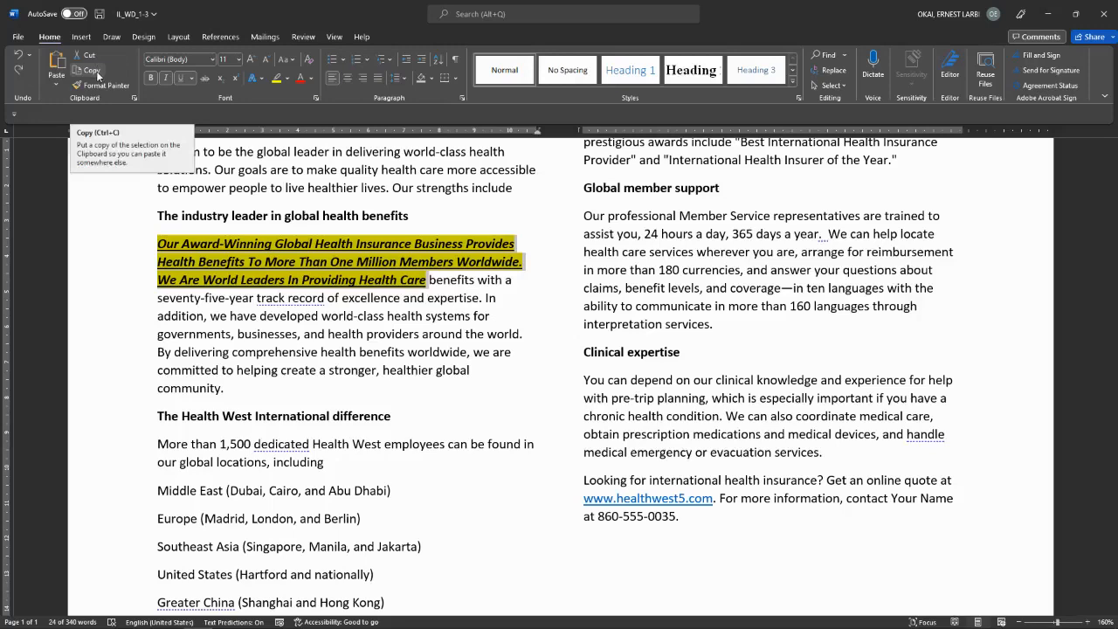
pyautogui.click(229, 399)
pyautogui.press('Return')
pyautogui.press('Return')
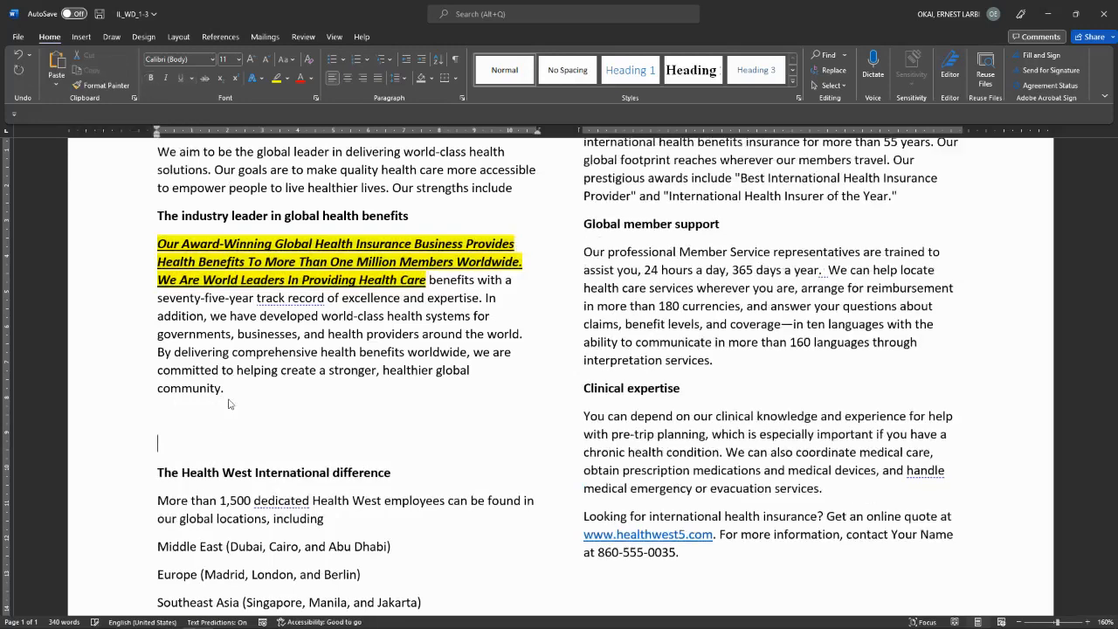
pyautogui.hotkey('ctrl', 'v')
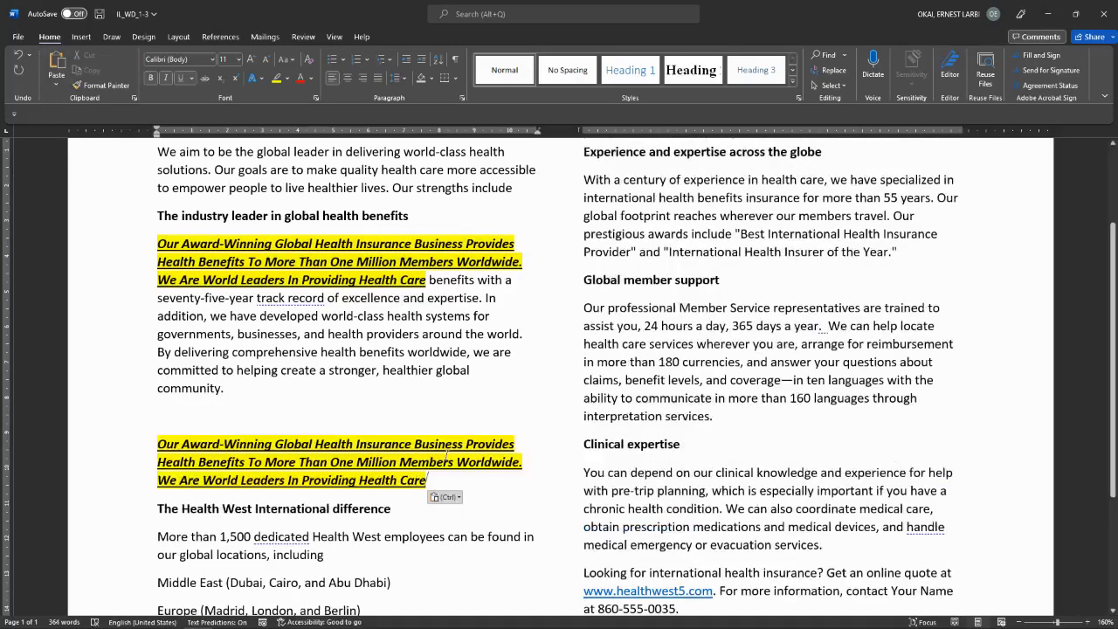
pyautogui.press('ctrl+super+Right')
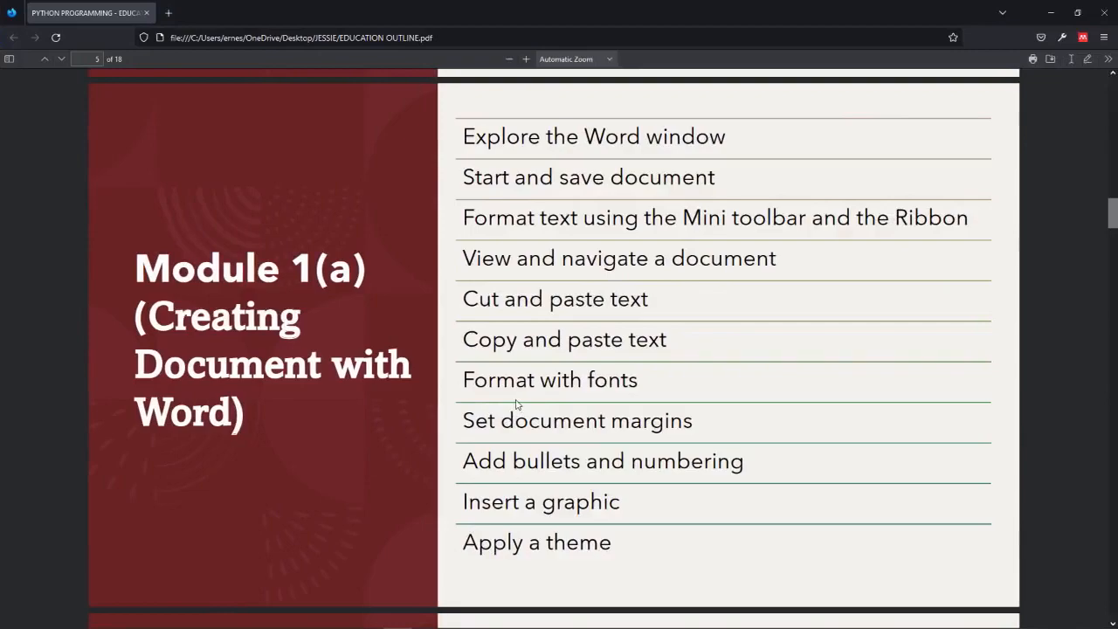
pyautogui.press('ctrl+super+Left')
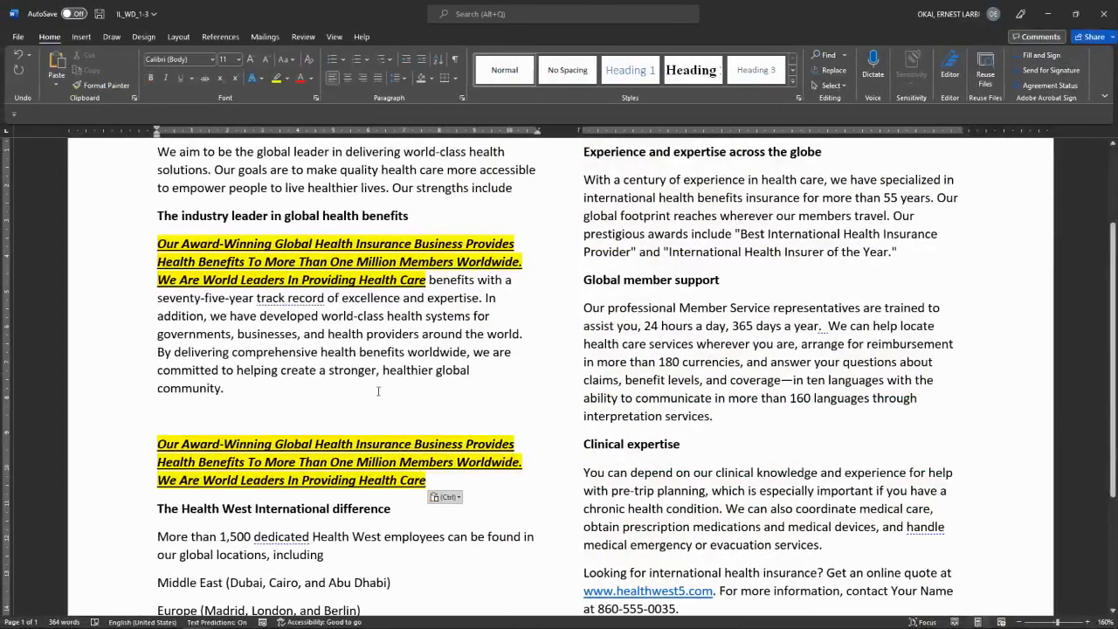
pyautogui.scroll(2, 365, 389)
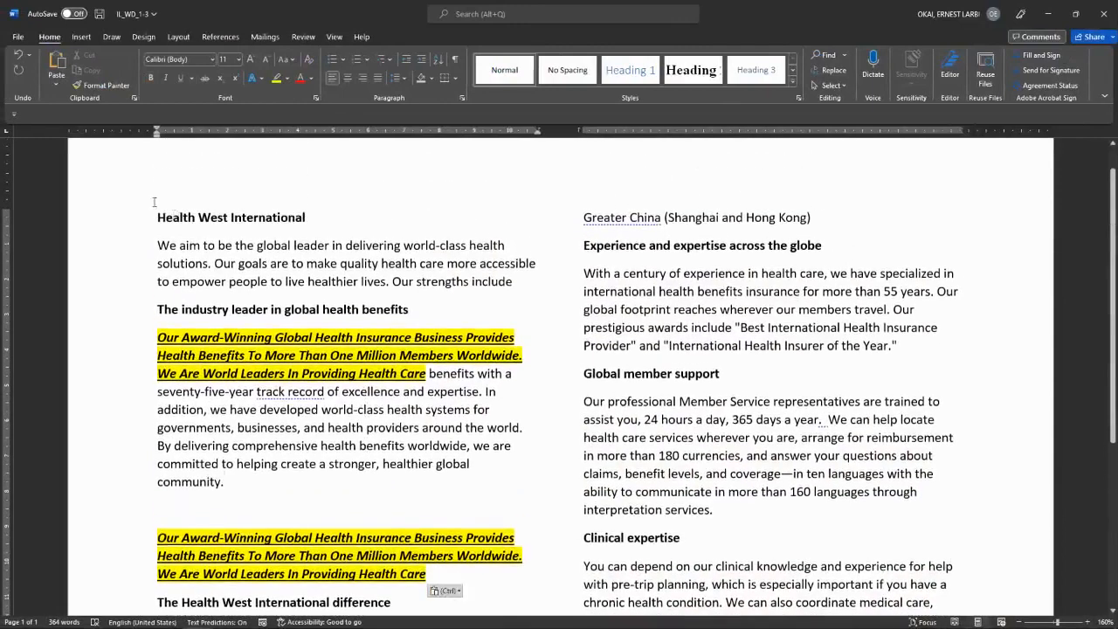
# Step: Toggle bold and italic on the heading and try the Arial Black and Angsana New fonts
pyautogui.moveTo(159, 217); pyautogui.dragTo(287, 220)
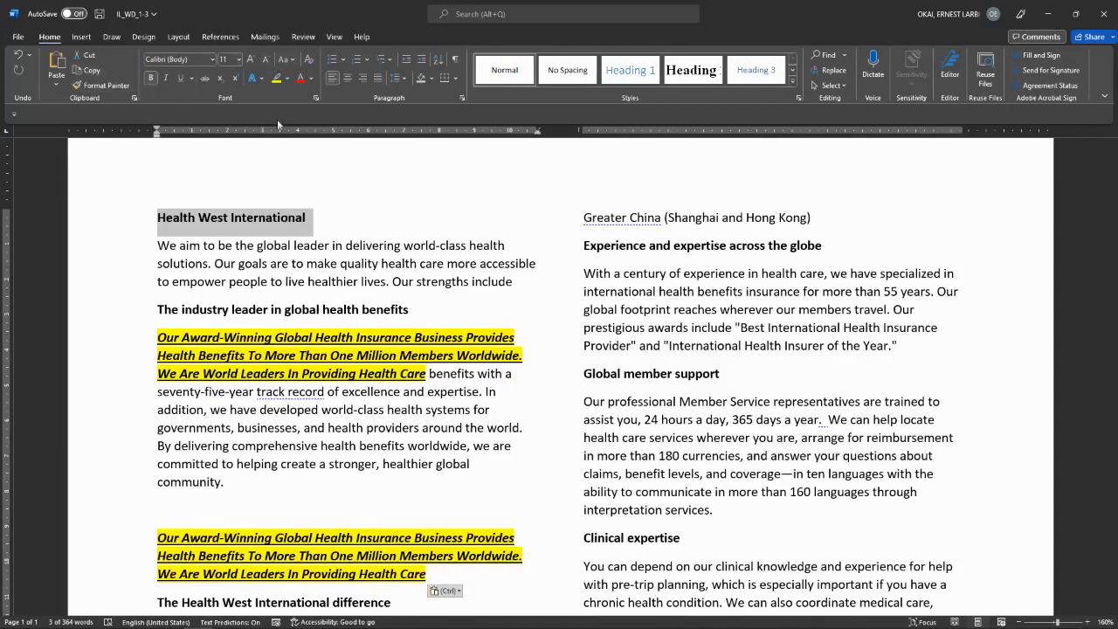
pyautogui.click(150, 78)
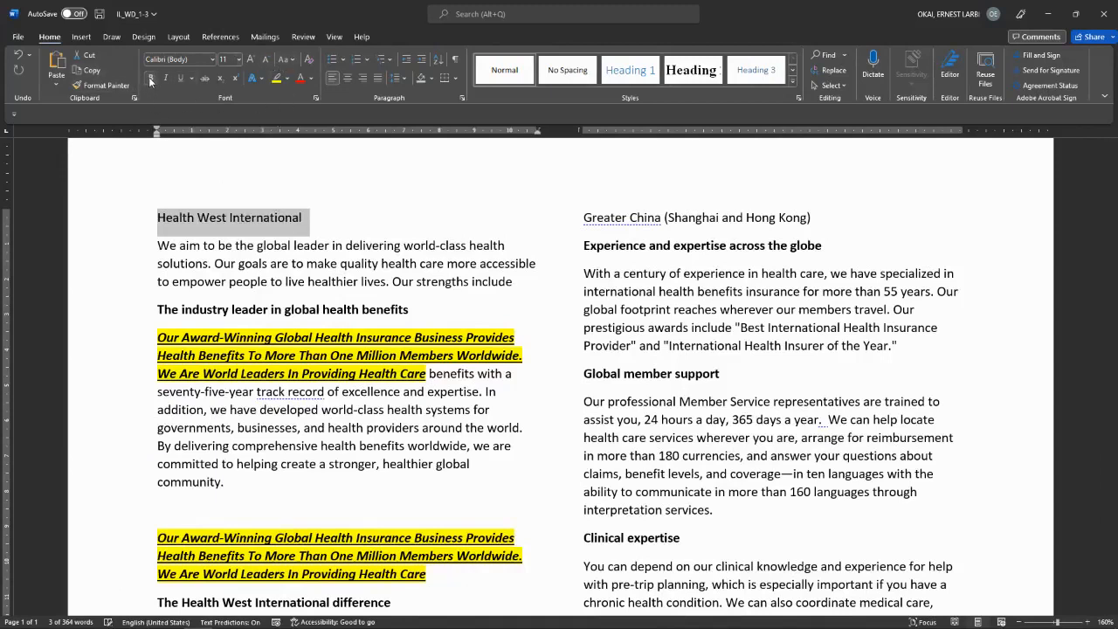
pyautogui.click(150, 79)
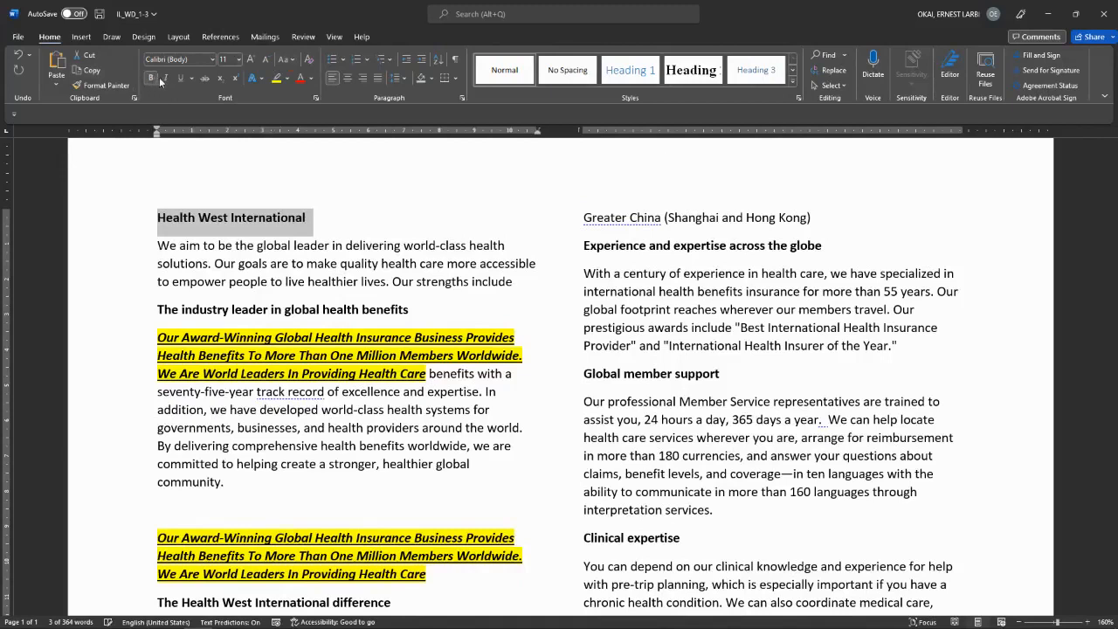
pyautogui.click(165, 80)
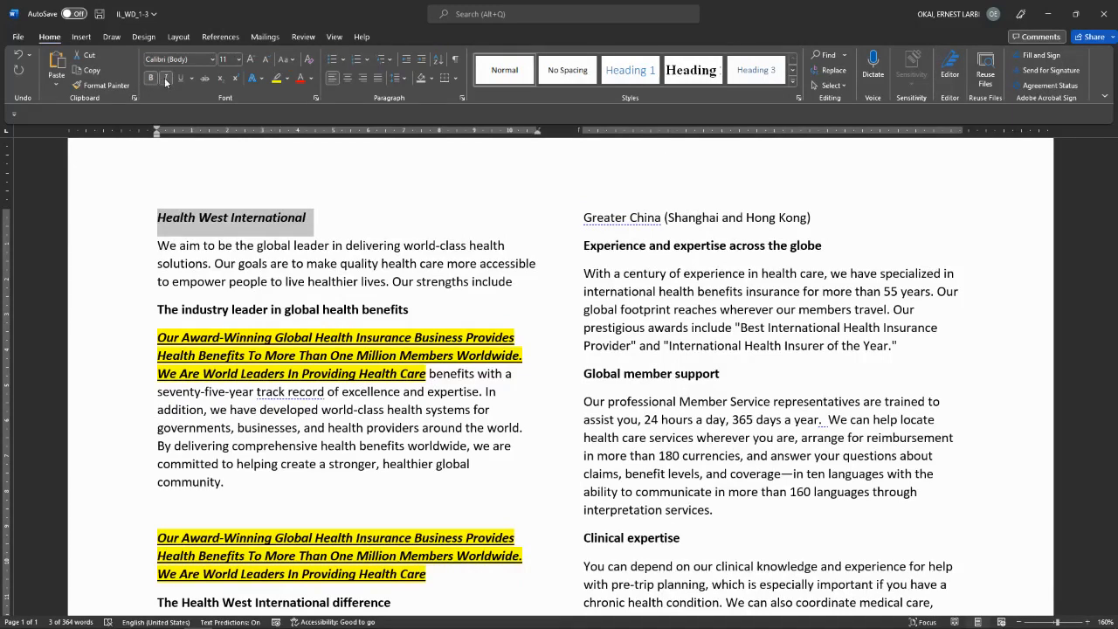
pyautogui.click(165, 80)
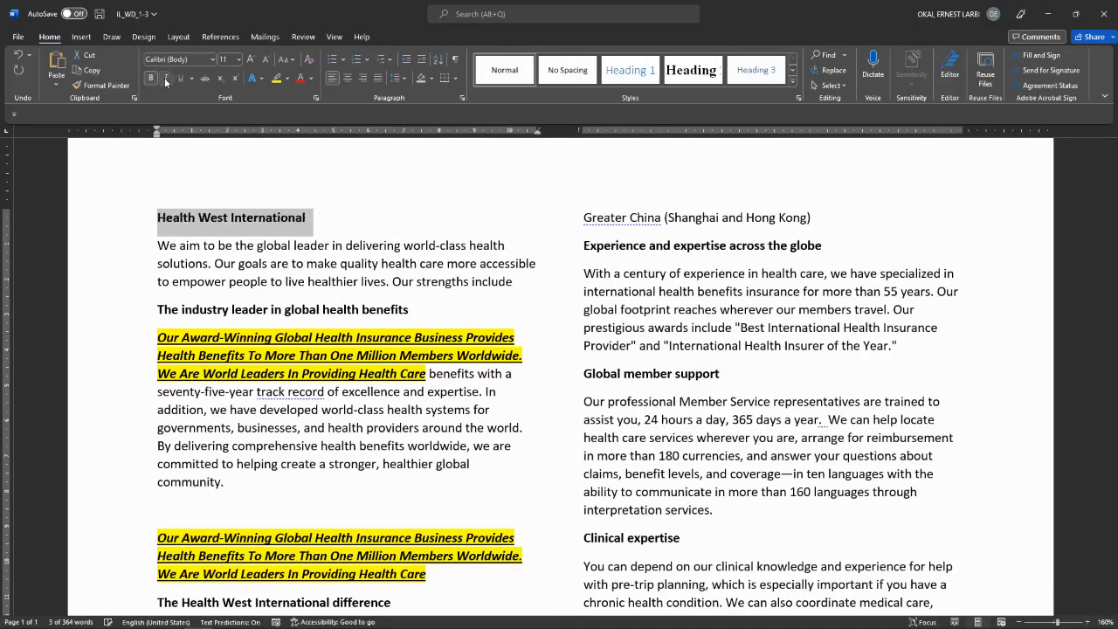
pyautogui.click(211, 60)
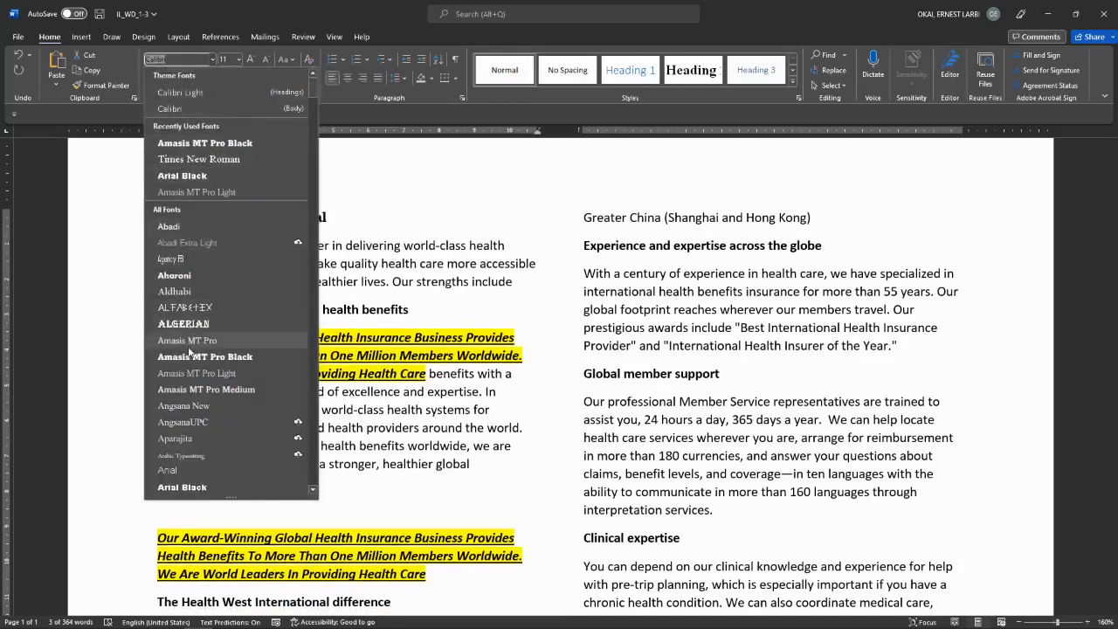
pyautogui.click(176, 178)
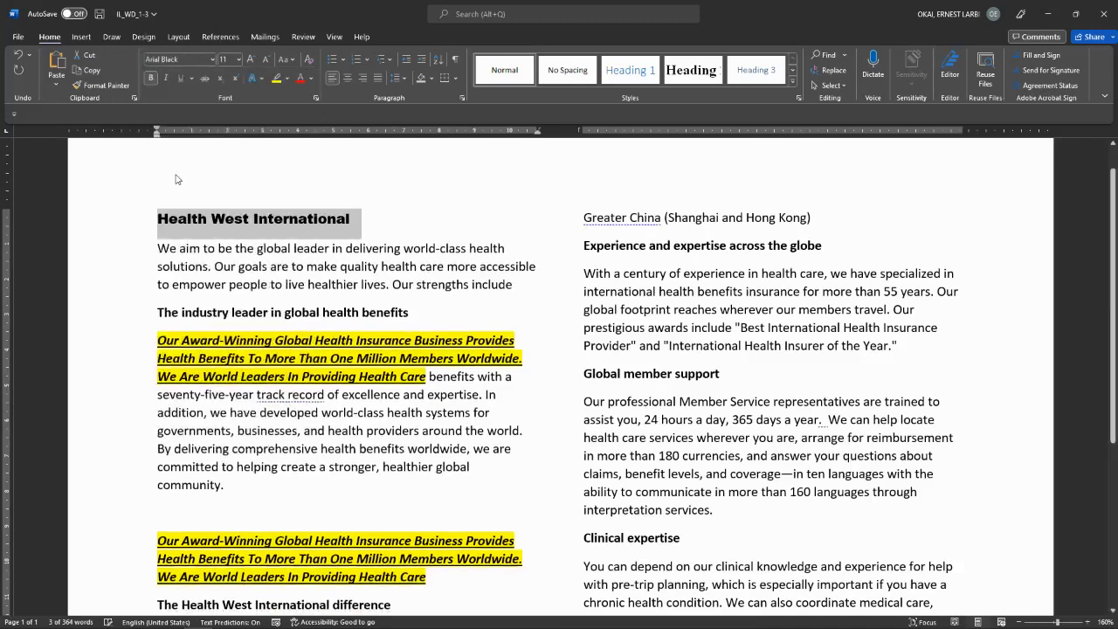
pyautogui.click(213, 60)
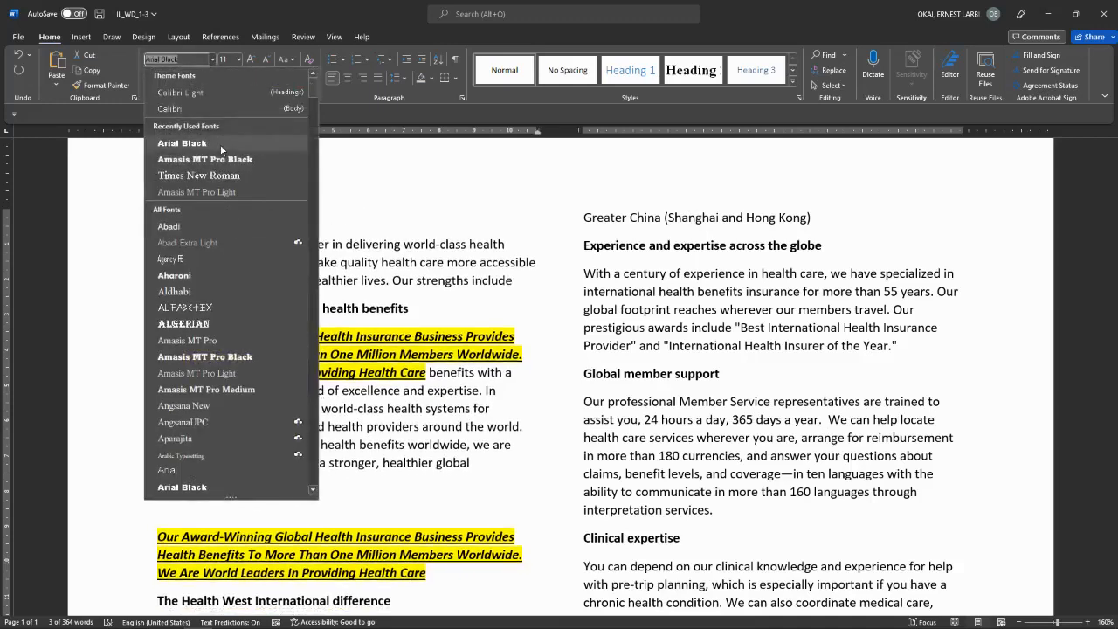
pyautogui.click(185, 405)
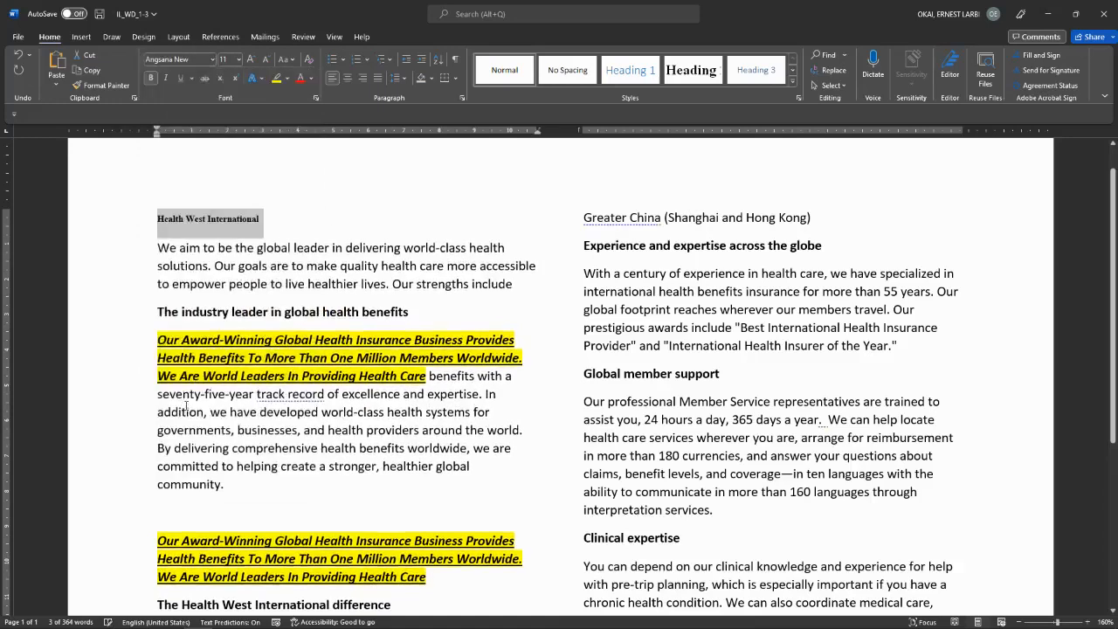
# Step: Change the heading size to 12 then 11 pt, capitalize each word, and highlight it yellow
pyautogui.click(250, 58)
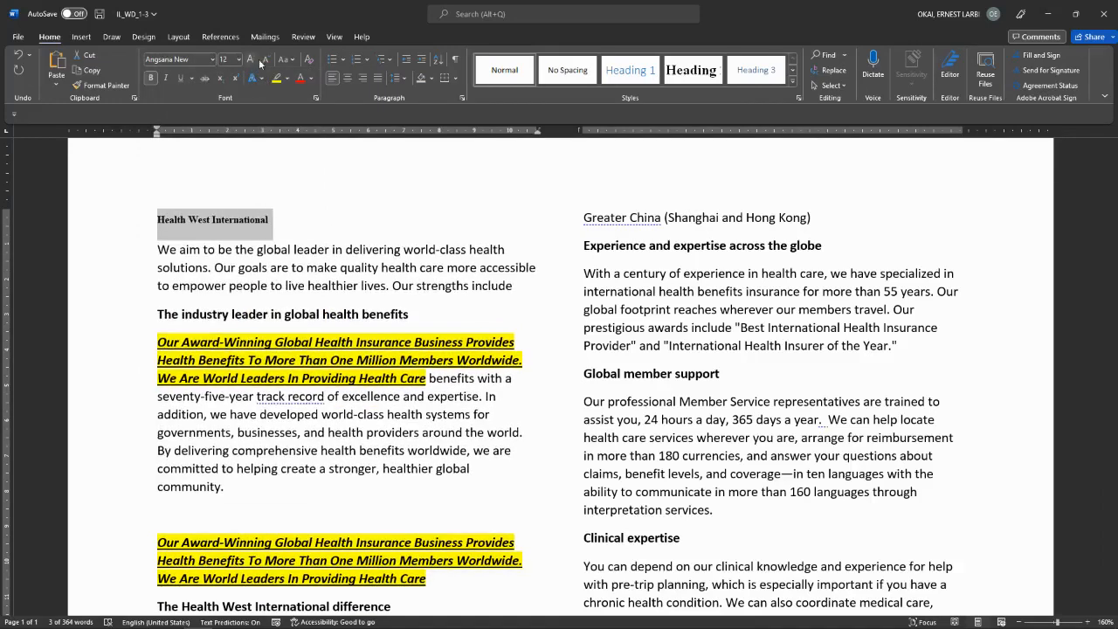
pyautogui.click(266, 60)
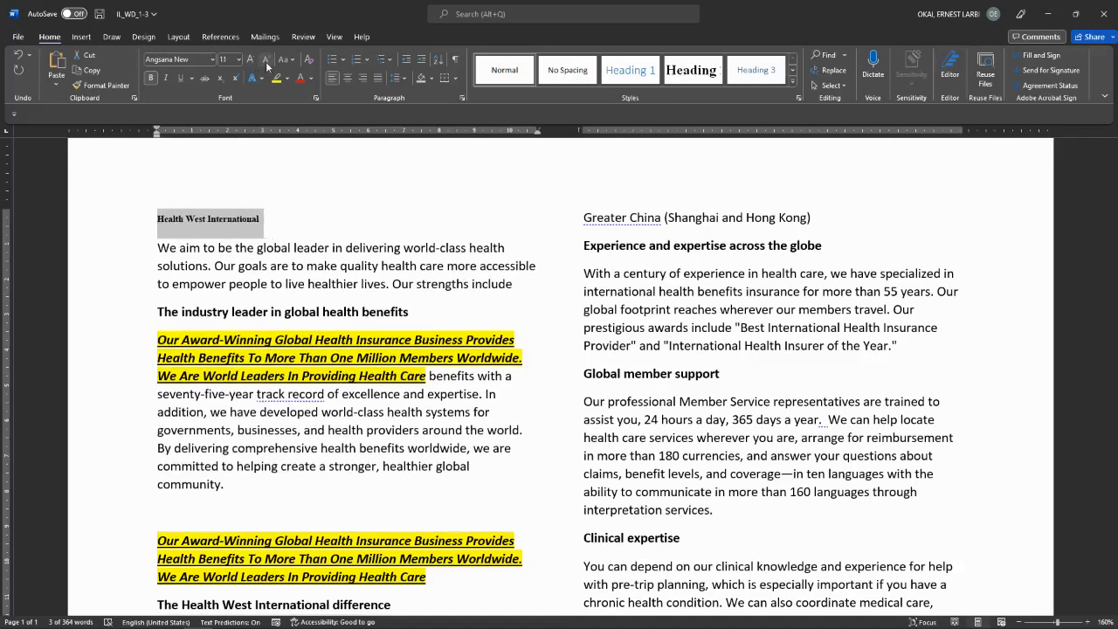
pyautogui.click(284, 59)
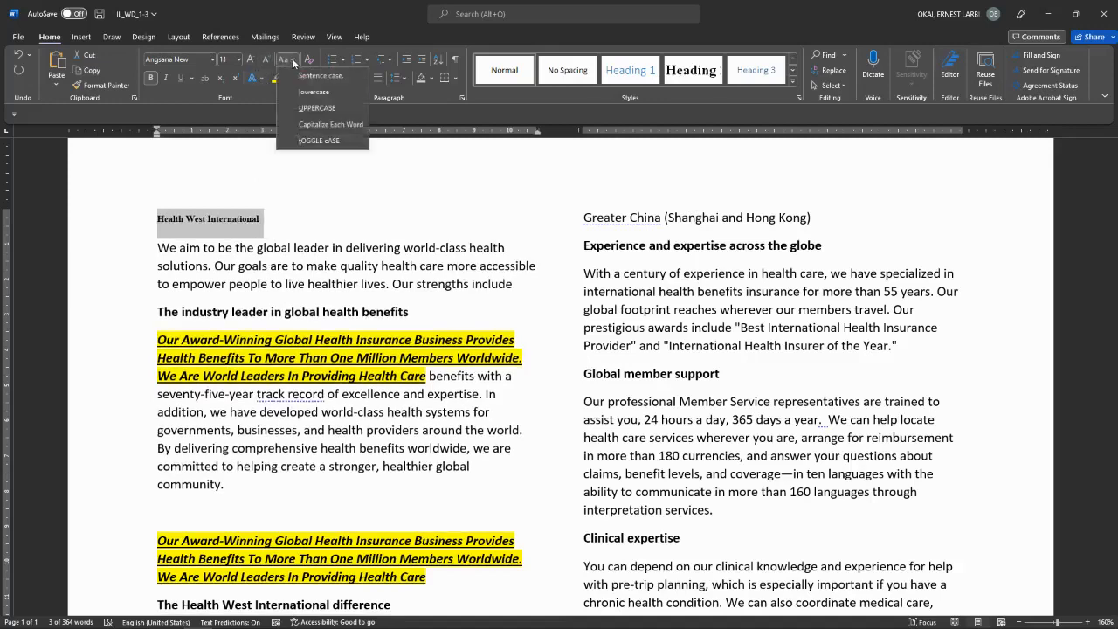
pyautogui.click(330, 124)
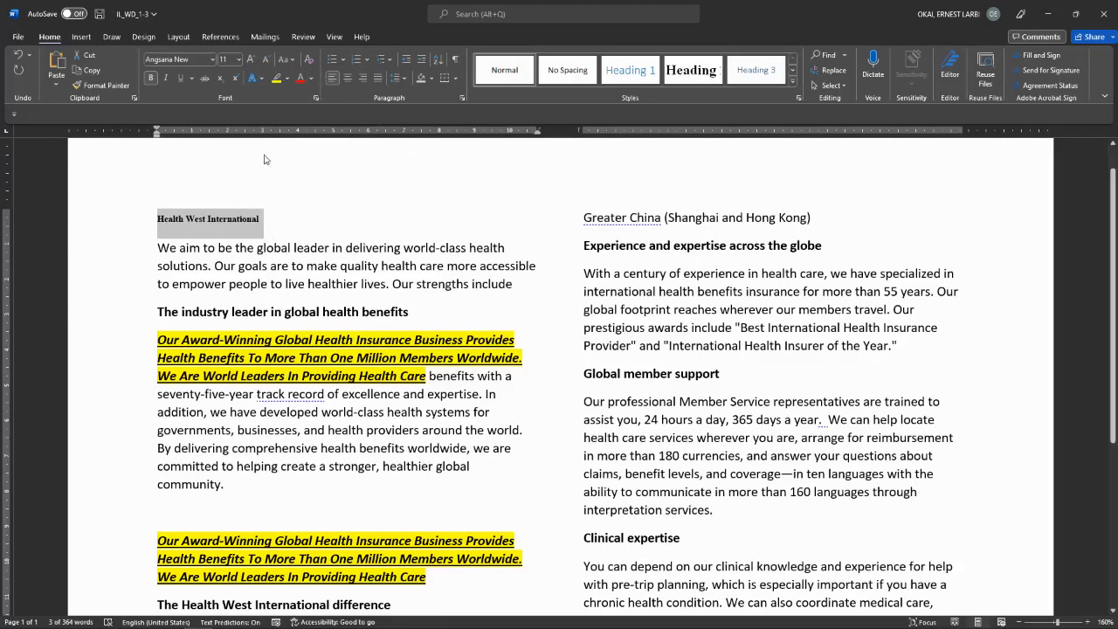
pyautogui.click(276, 79)
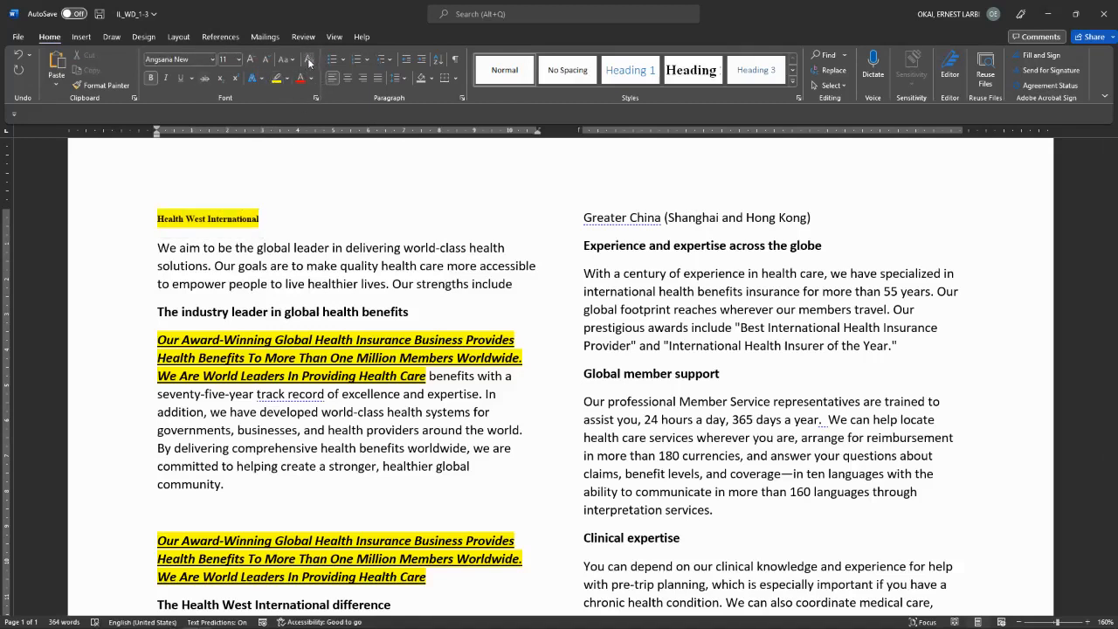
# Step: Clear all formatting from the heading and set its highlight to No Color
pyautogui.moveTo(143, 218); pyautogui.dragTo(254, 220)
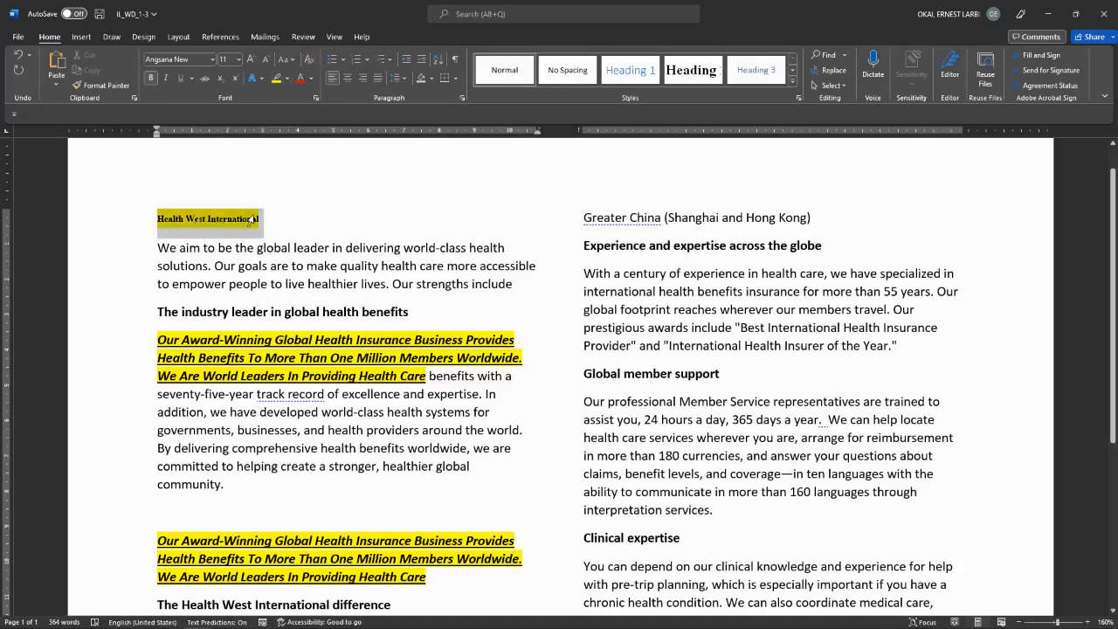
pyautogui.click(310, 62)
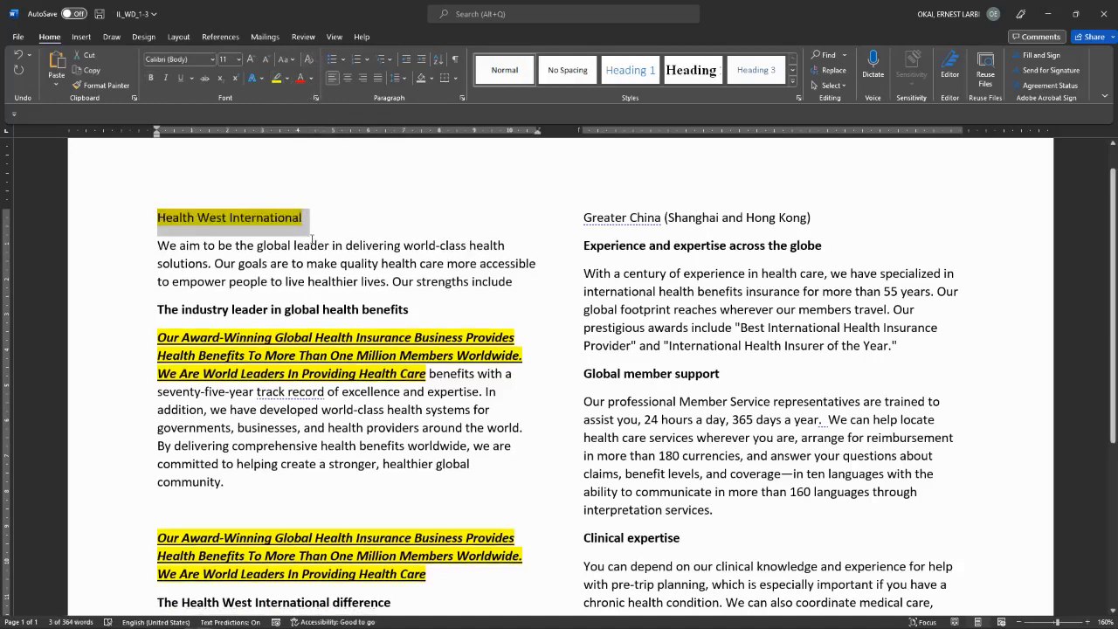
pyautogui.click(286, 79)
pyautogui.click(288, 149)
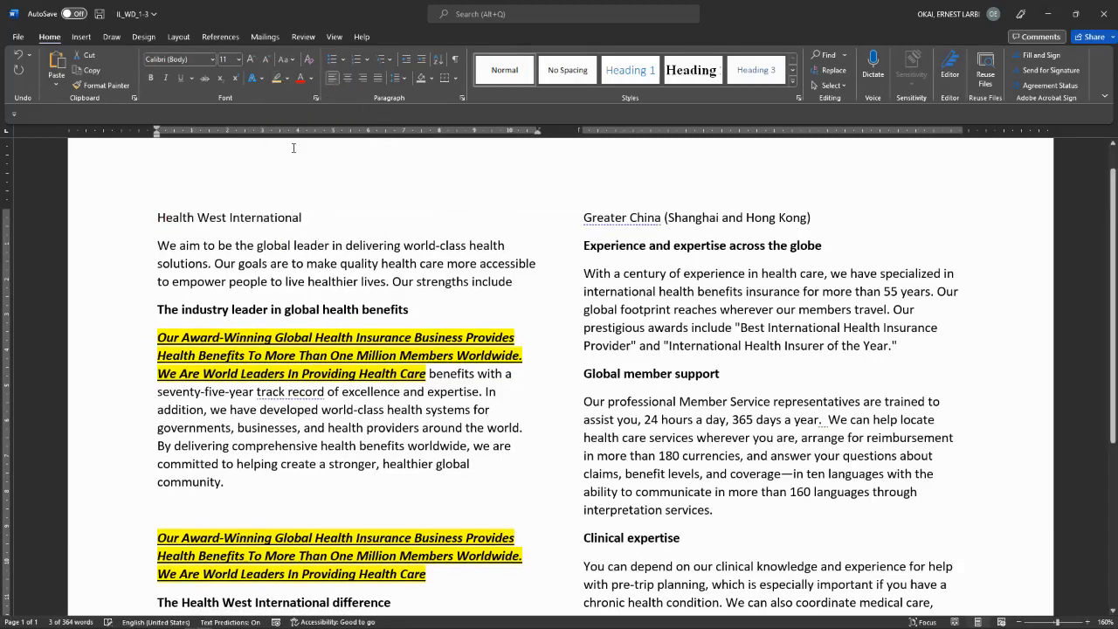
pyautogui.press('Right')
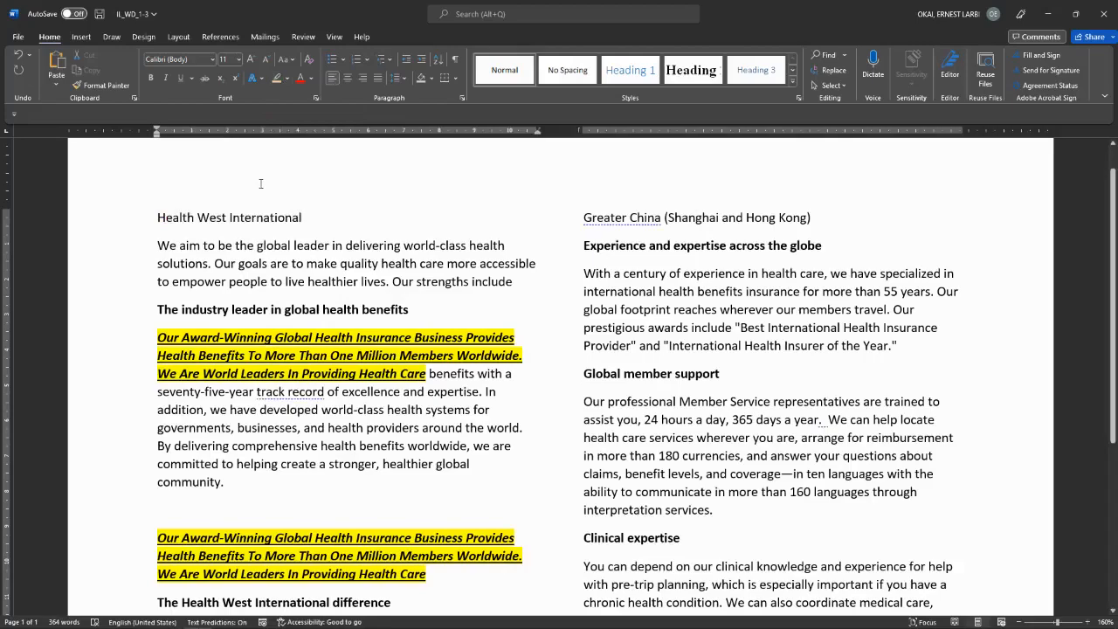
# Step: Switch between the course outline PDF and the Health West document, ending in Word
pyautogui.hotkey('alt', 'Tab')
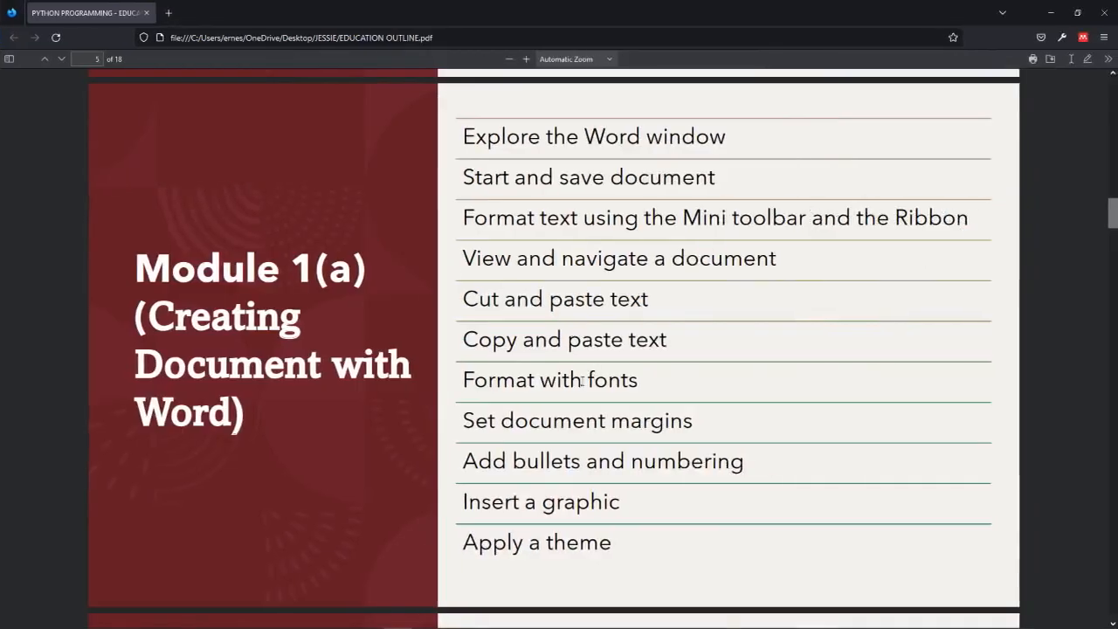
pyautogui.hotkey('alt', 'Tab')
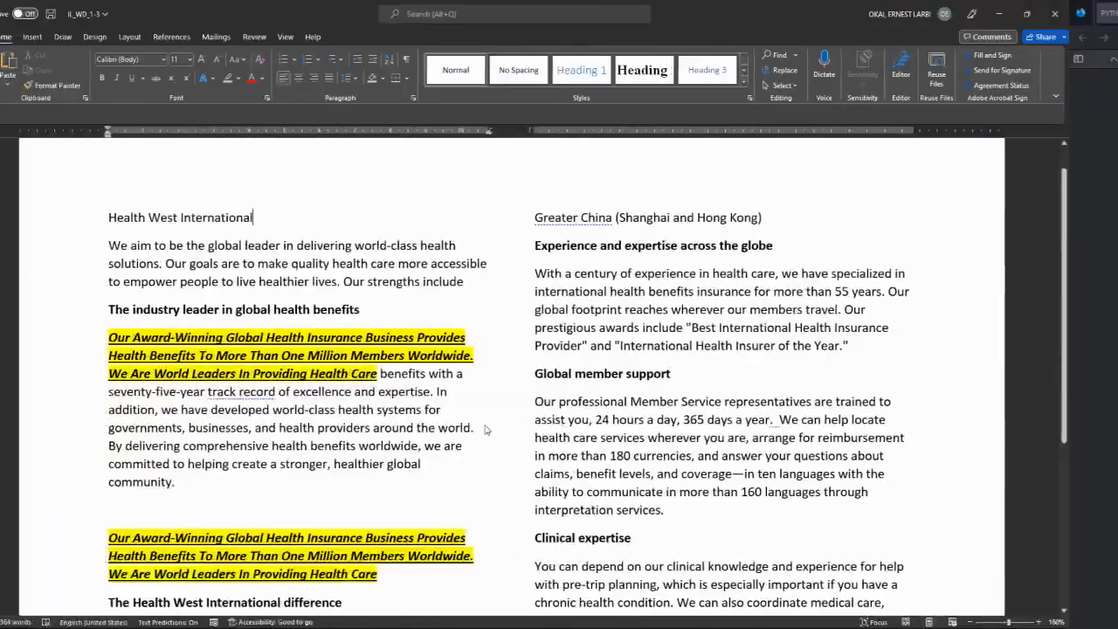
pyautogui.hotkey('alt', 'Tab')
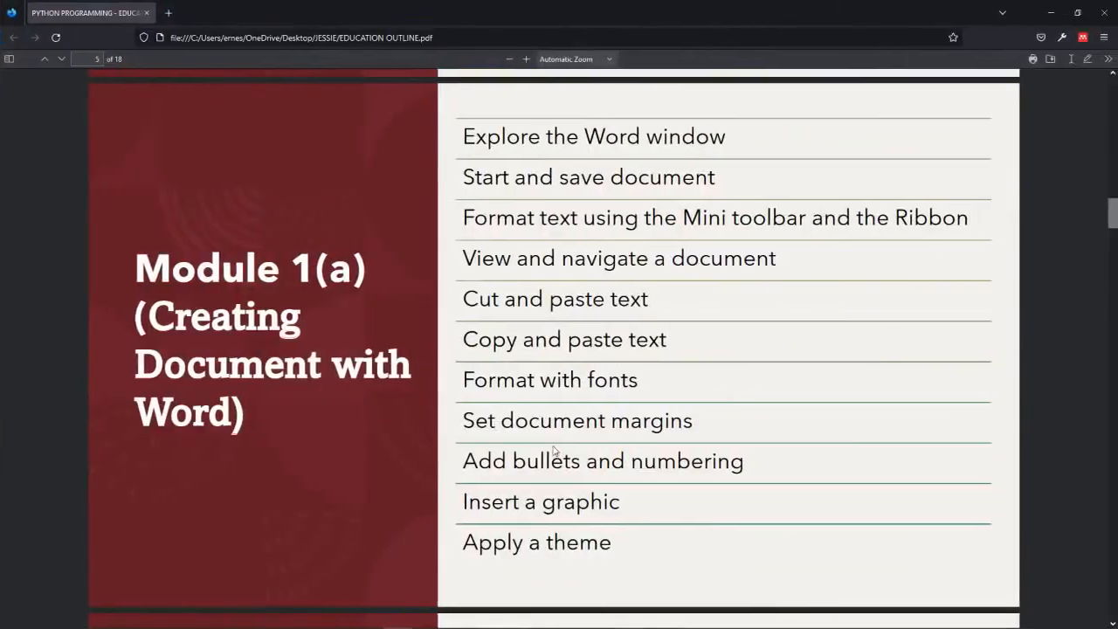
pyautogui.hotkey('alt', 'Tab')
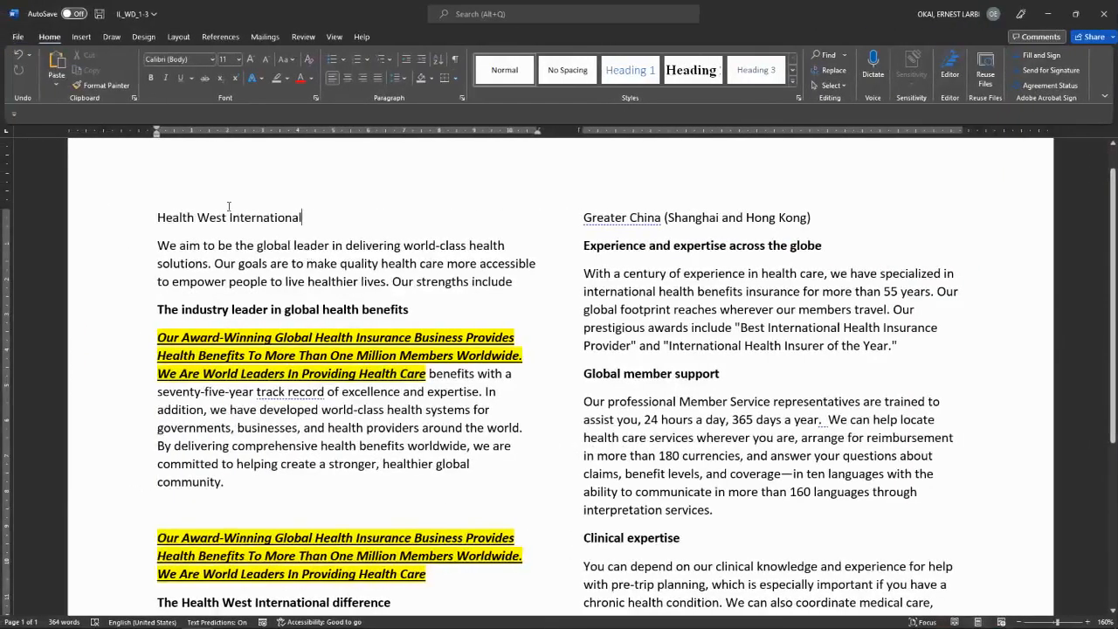
# Step: Try the margin presets, applying Wide and then Narrow 1.27 cm margins
pyautogui.click(177, 37)
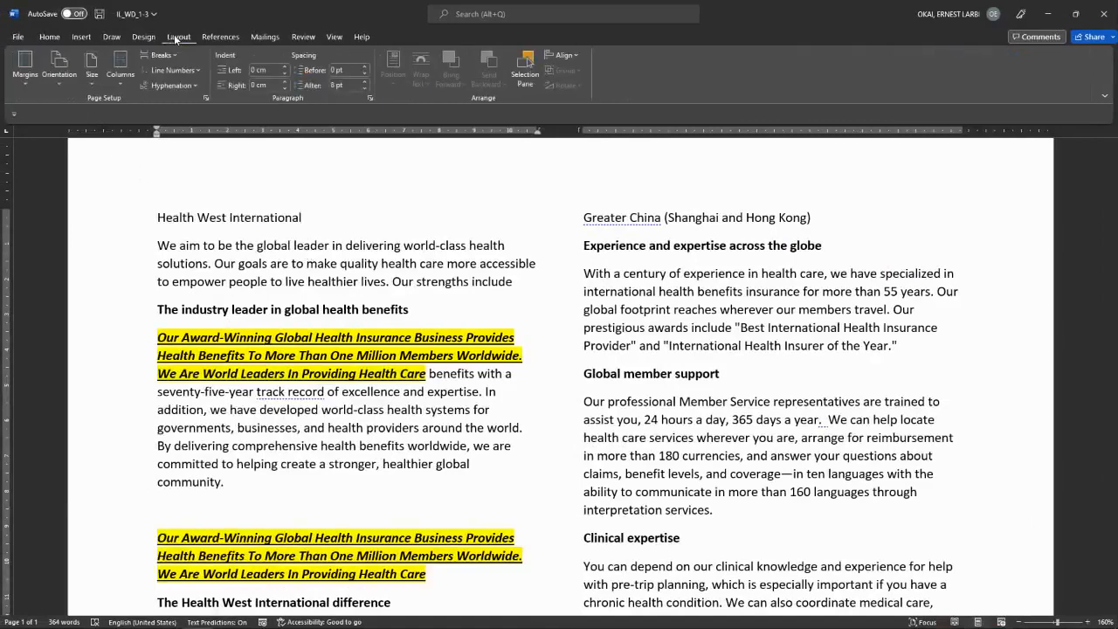
pyautogui.click(27, 84)
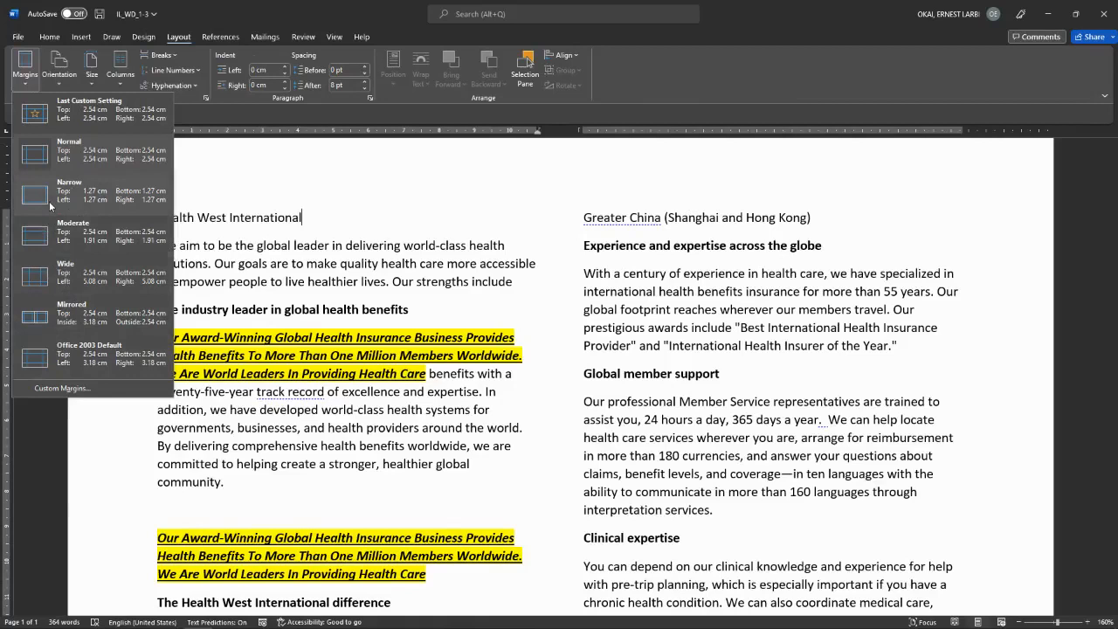
pyautogui.click(49, 152)
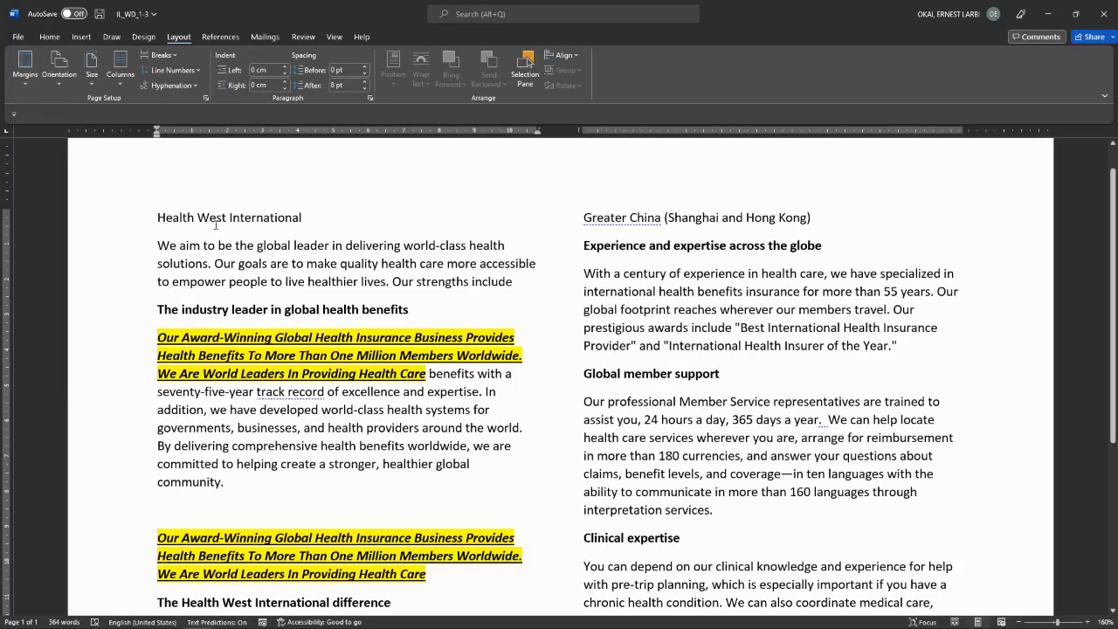
pyautogui.click(25, 68)
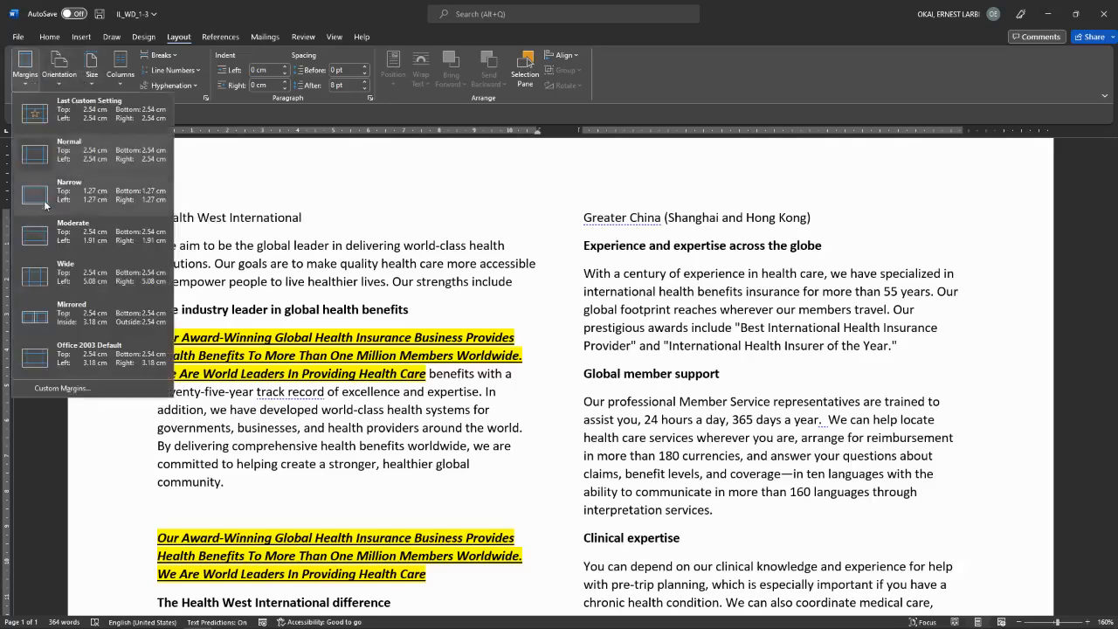
pyautogui.click(41, 278)
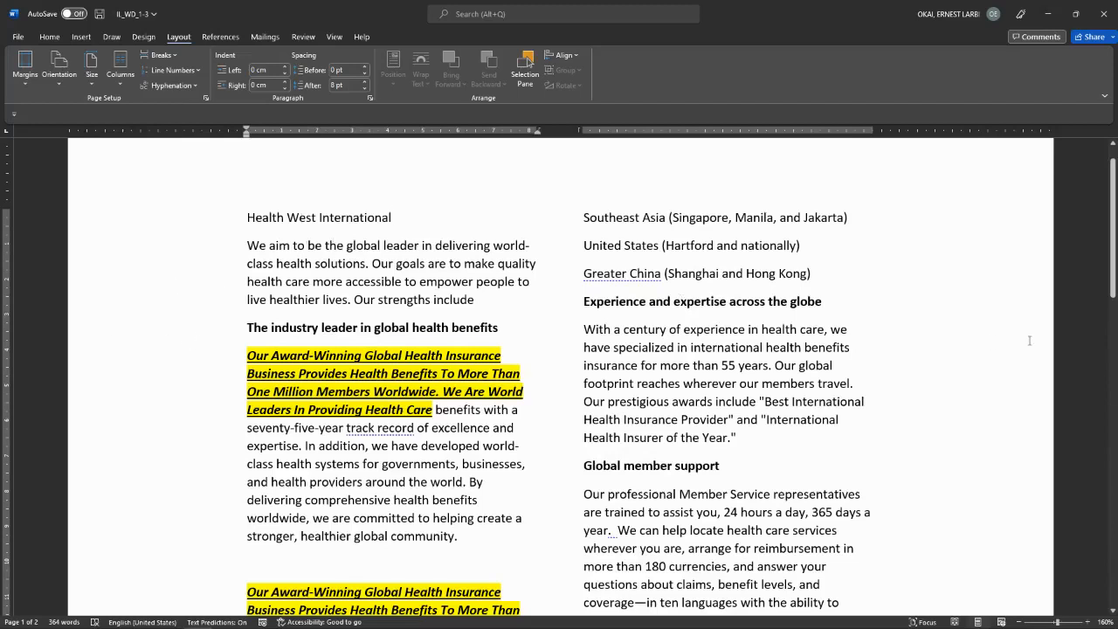
pyautogui.click(26, 66)
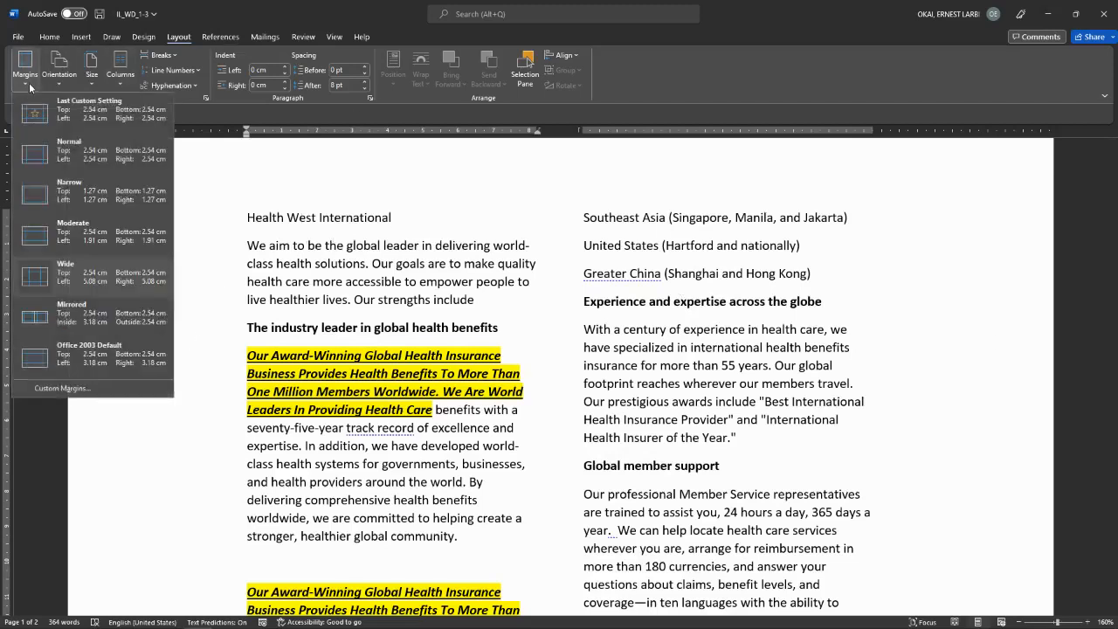
pyautogui.click(76, 192)
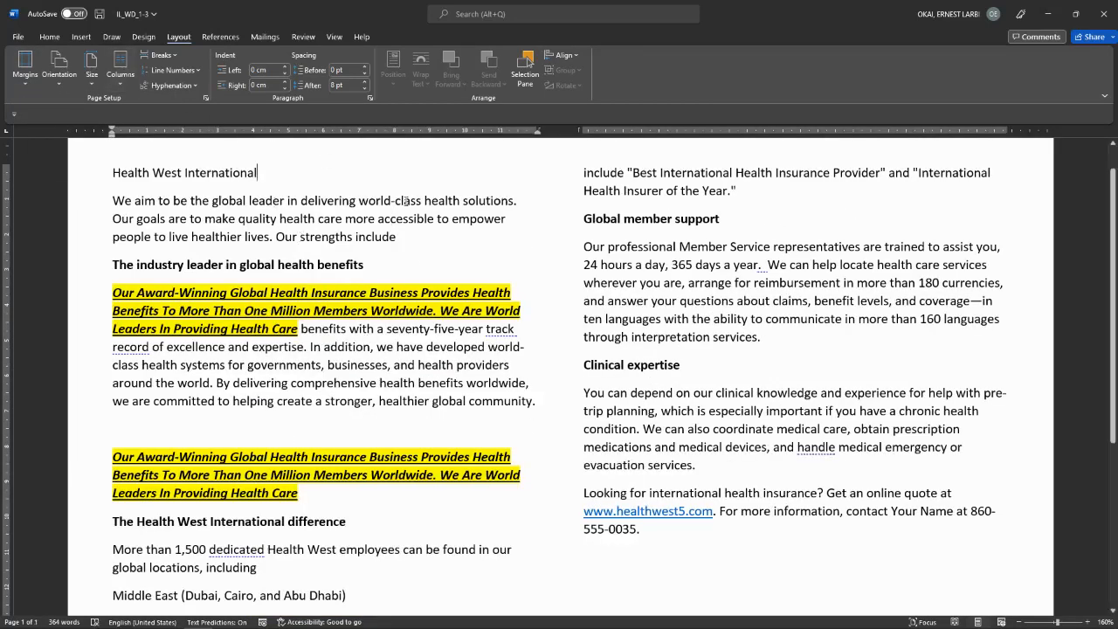
# Step: Try a three-column layout, then undo back to the highlighted bold heading
pyautogui.click(127, 85)
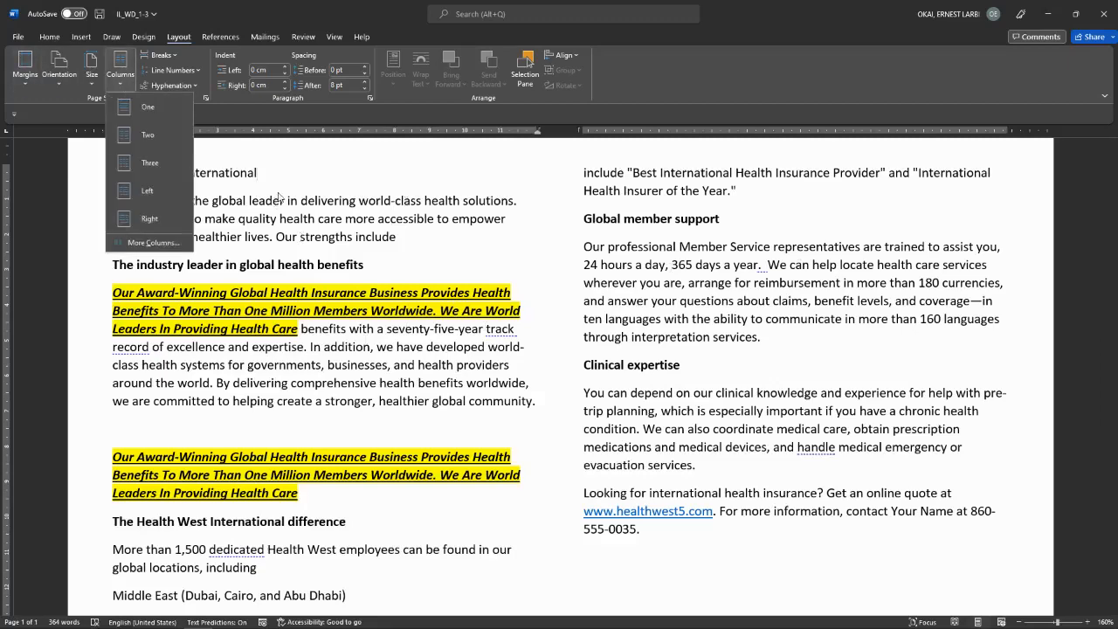
pyautogui.click(158, 164)
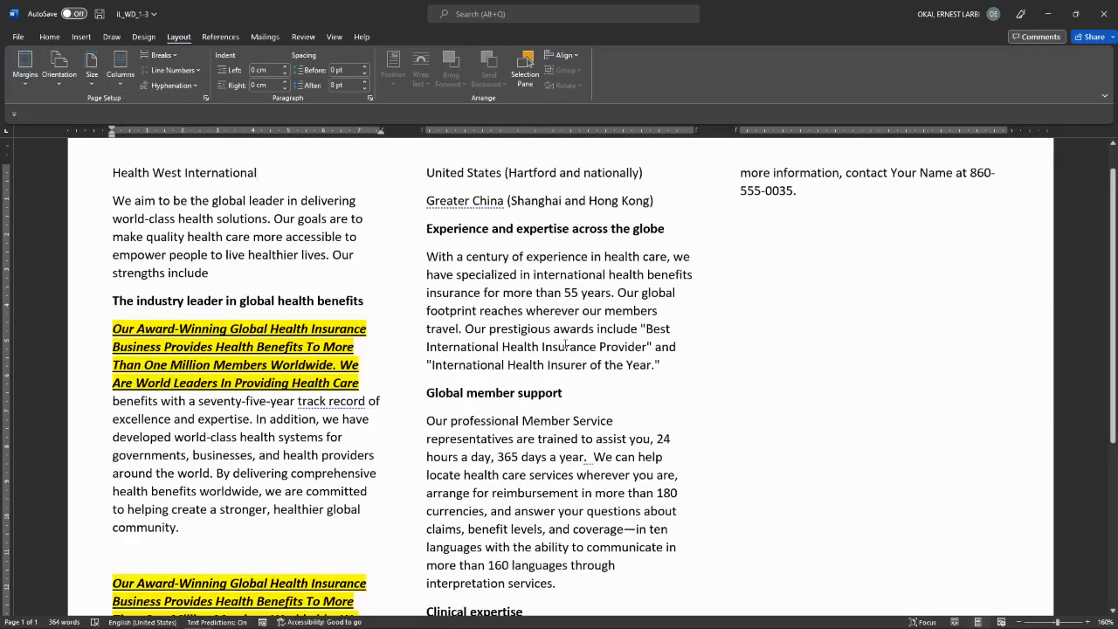
pyautogui.press('ctrl+super+Right')
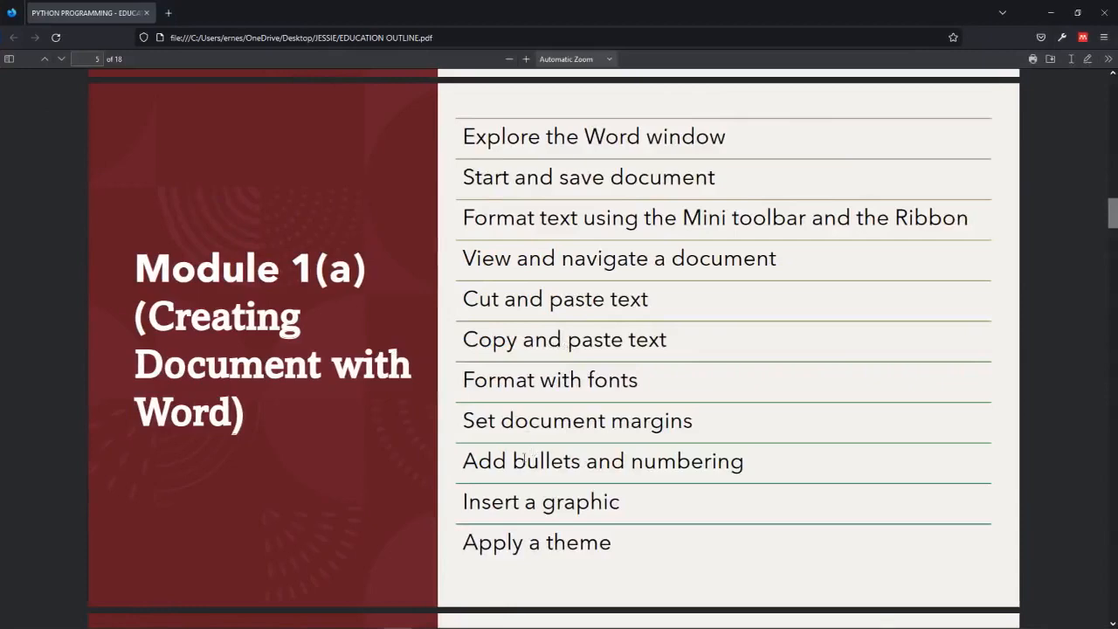
pyautogui.press('ctrl+super+Left')
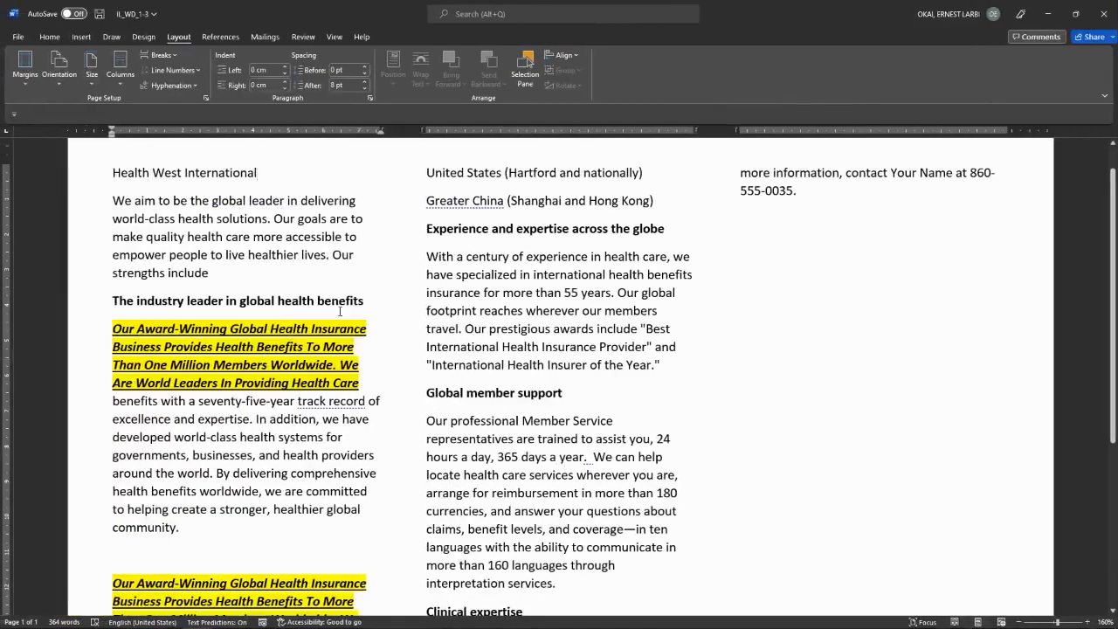
pyautogui.hotkey('ctrl', 'z')
pyautogui.hotkey('ctrl', 'z')
pyautogui.hotkey('ctrl', 'z')
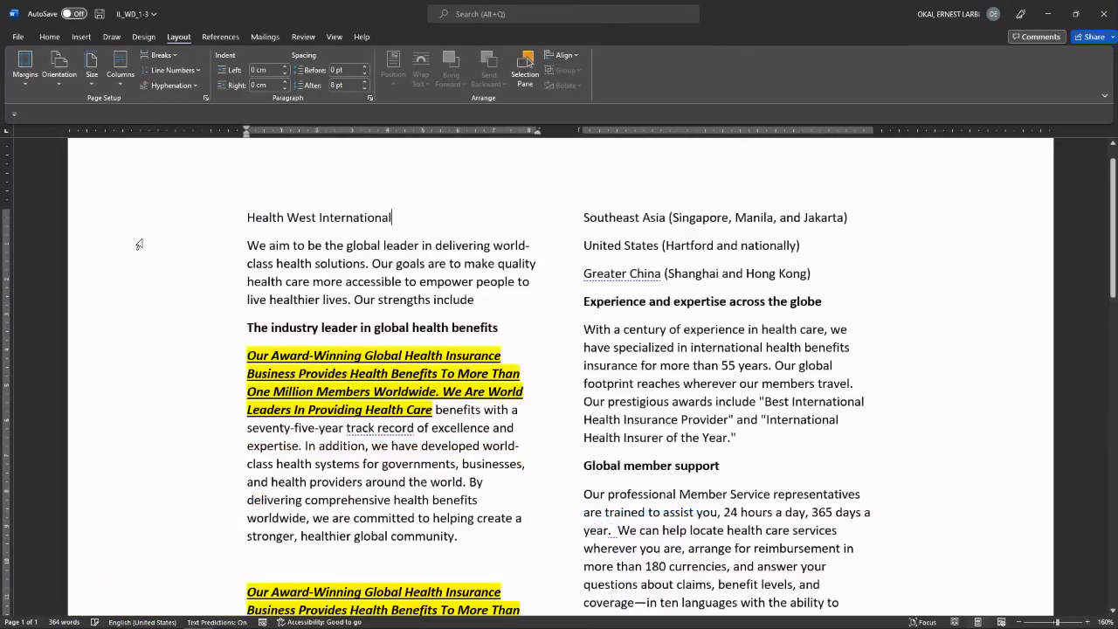
pyautogui.hotkey('ctrl', 'z')
pyautogui.hotkey('ctrl', 'z')
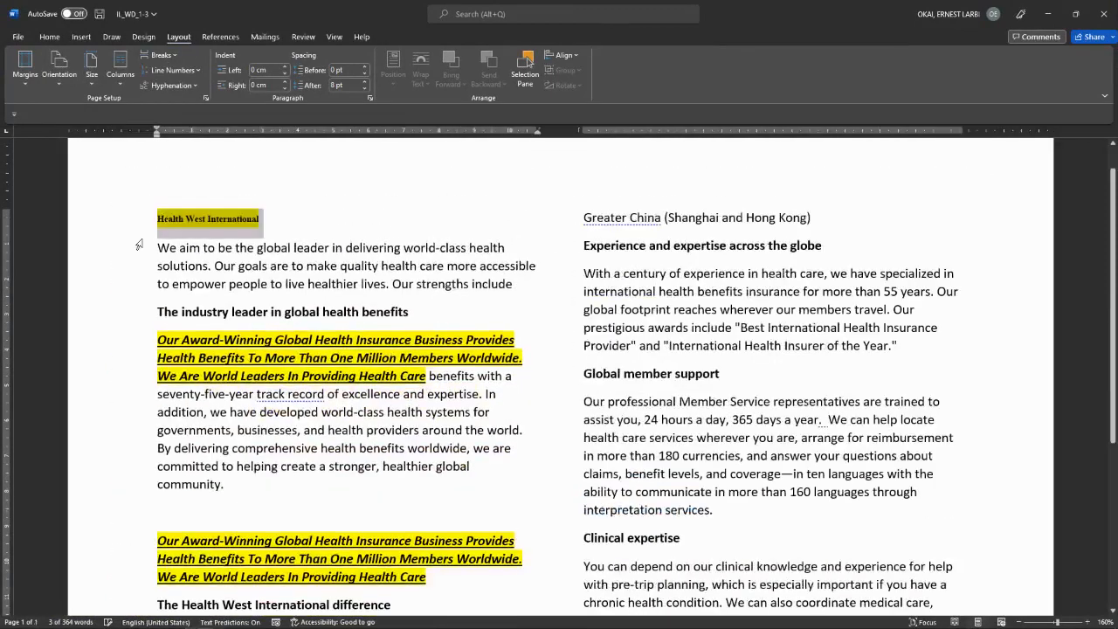
# Step: Set the heading to a single column spanning the page width
pyautogui.click(123, 82)
pyautogui.click(145, 111)
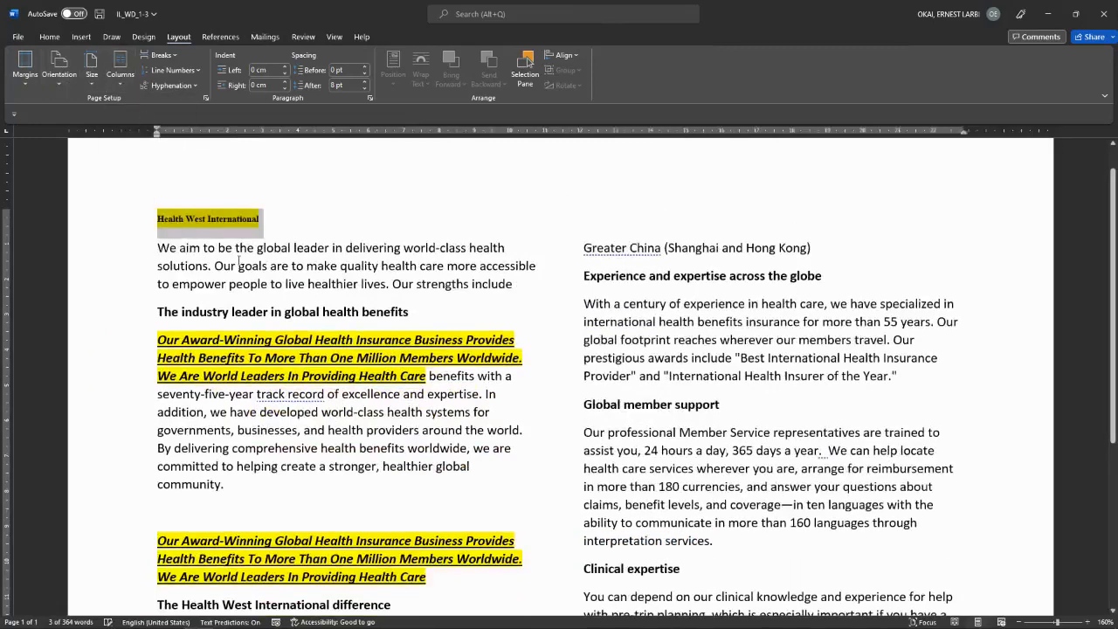
pyautogui.scroll(-5, 193, 203)
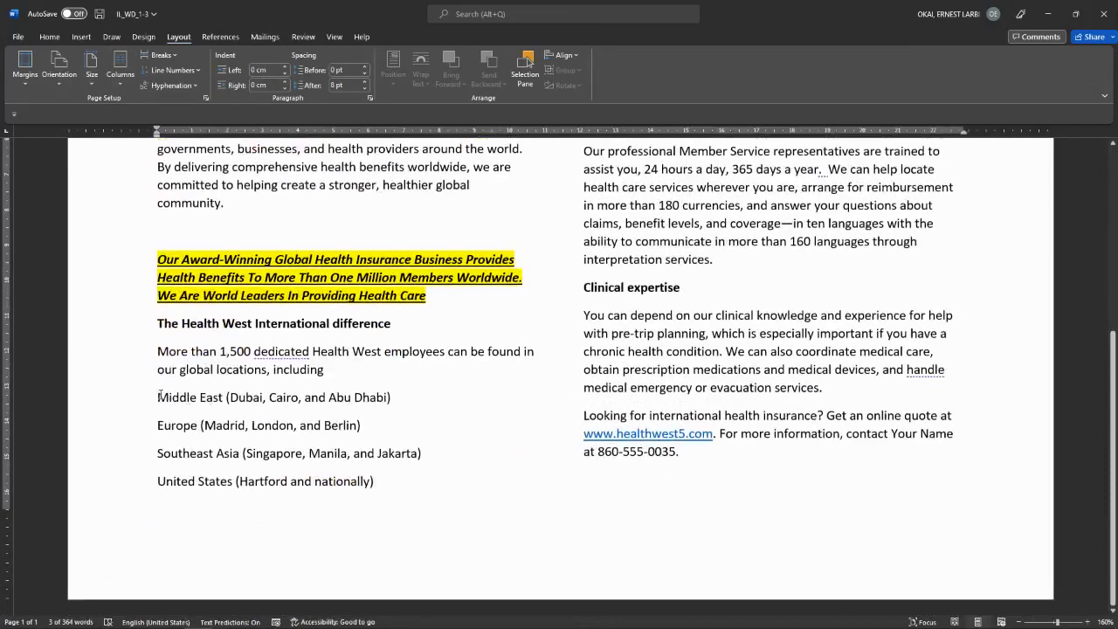
pyautogui.click(158, 397)
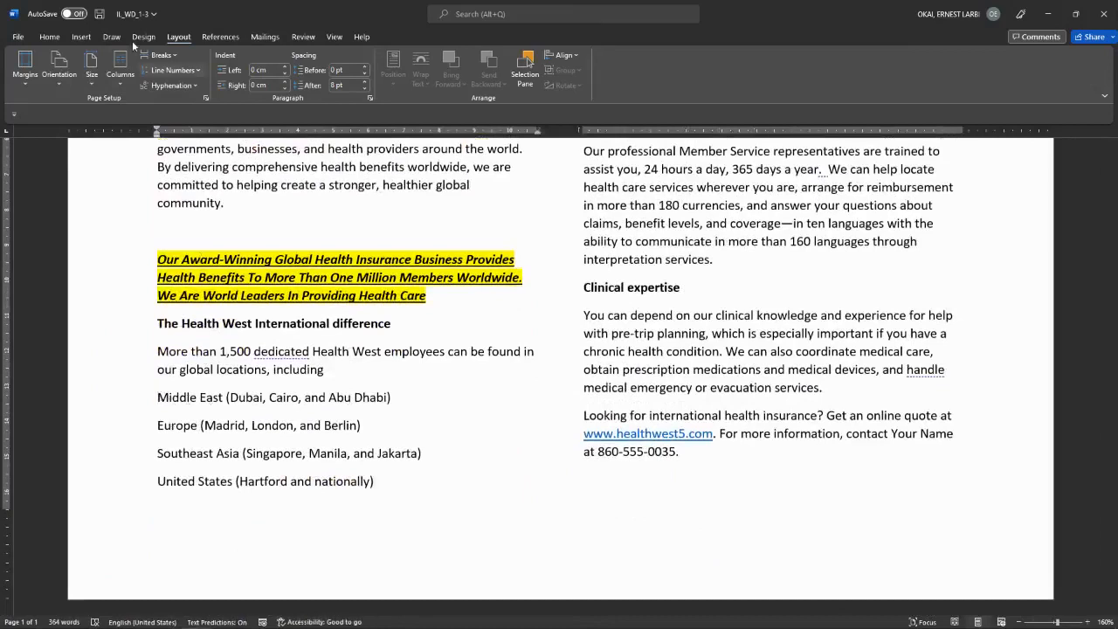
# Step: Give Middle East, Europe, Southeast Asia, United States and Greater China checkmark bullets
pyautogui.click(50, 37)
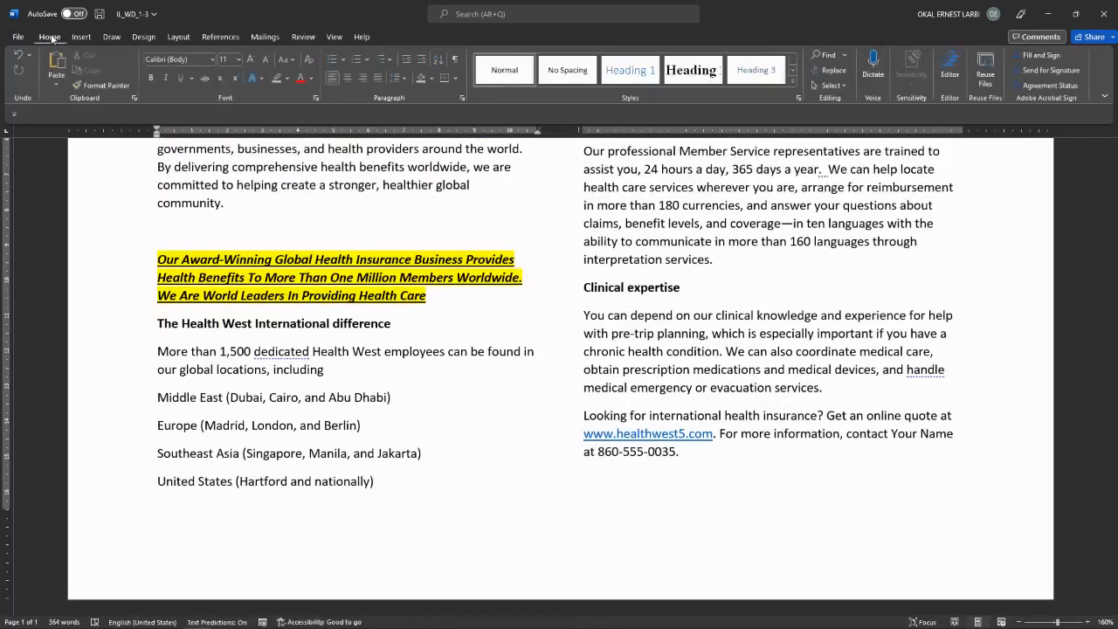
pyautogui.click(344, 60)
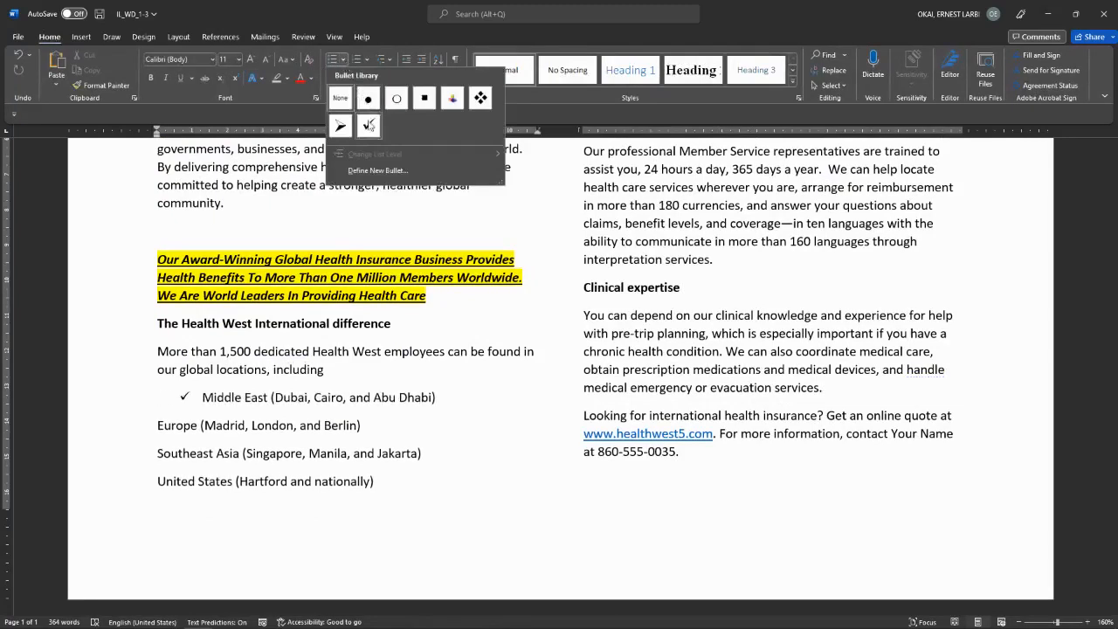
pyautogui.click(368, 127)
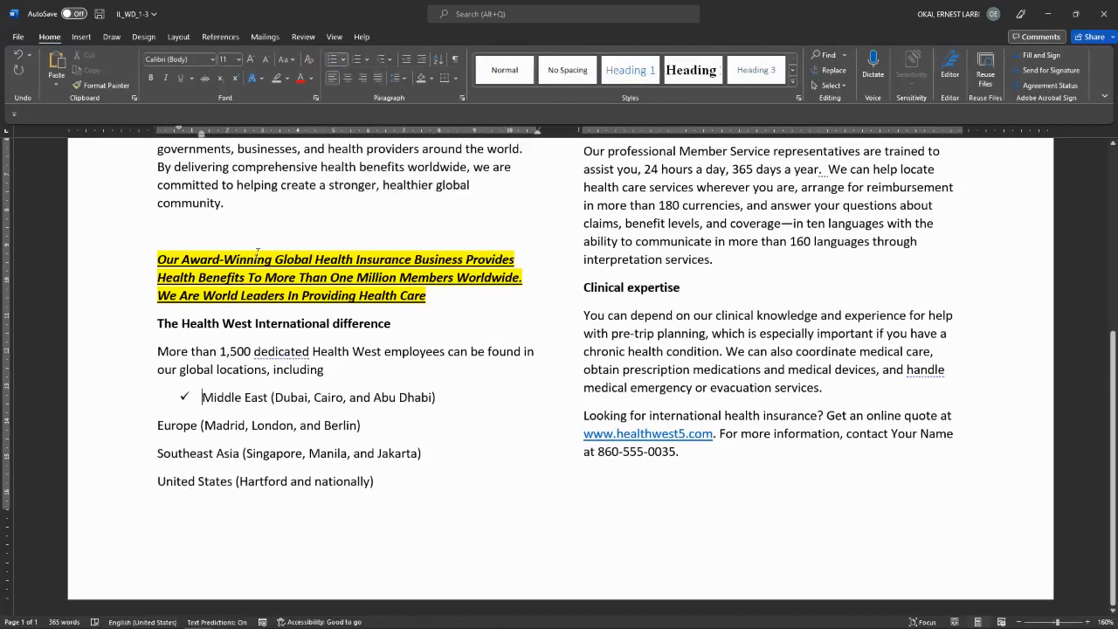
pyautogui.click(158, 426)
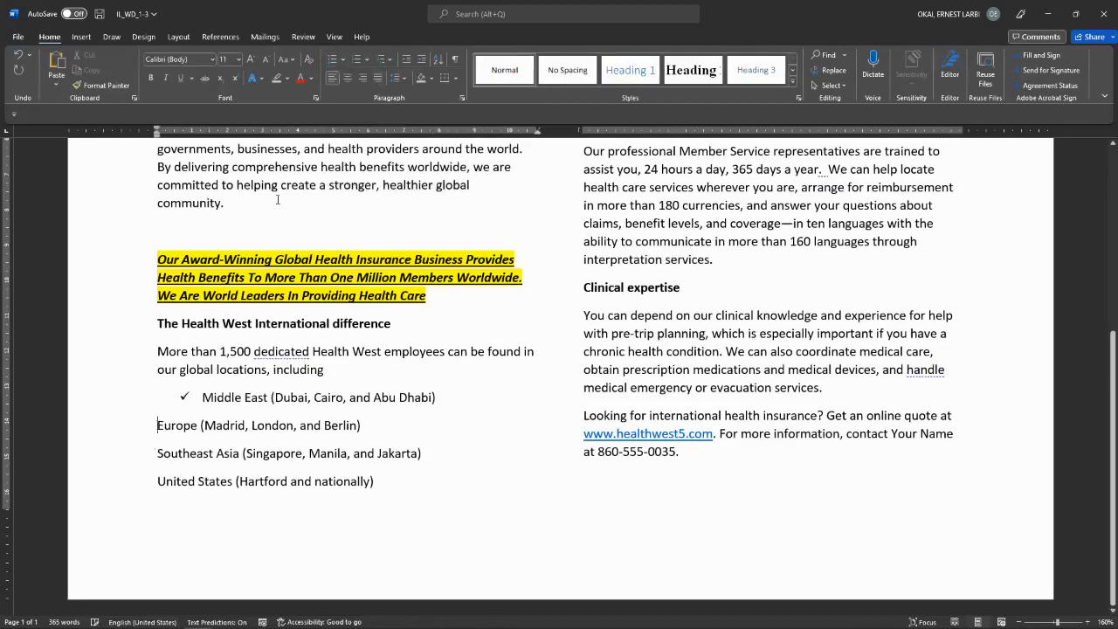
pyautogui.click(332, 60)
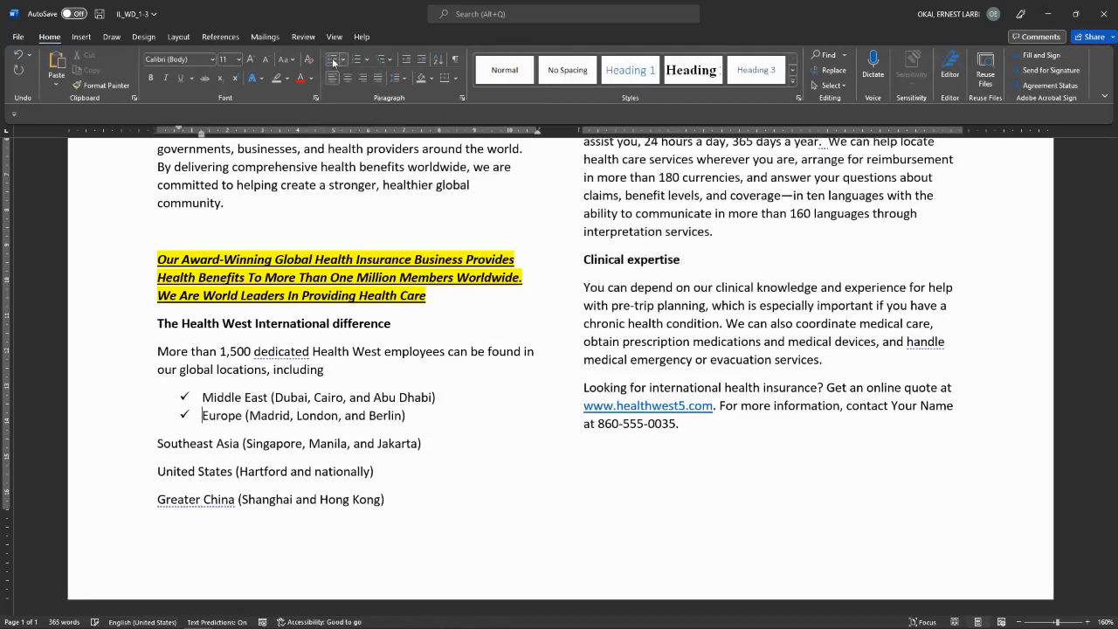
pyautogui.click(158, 445)
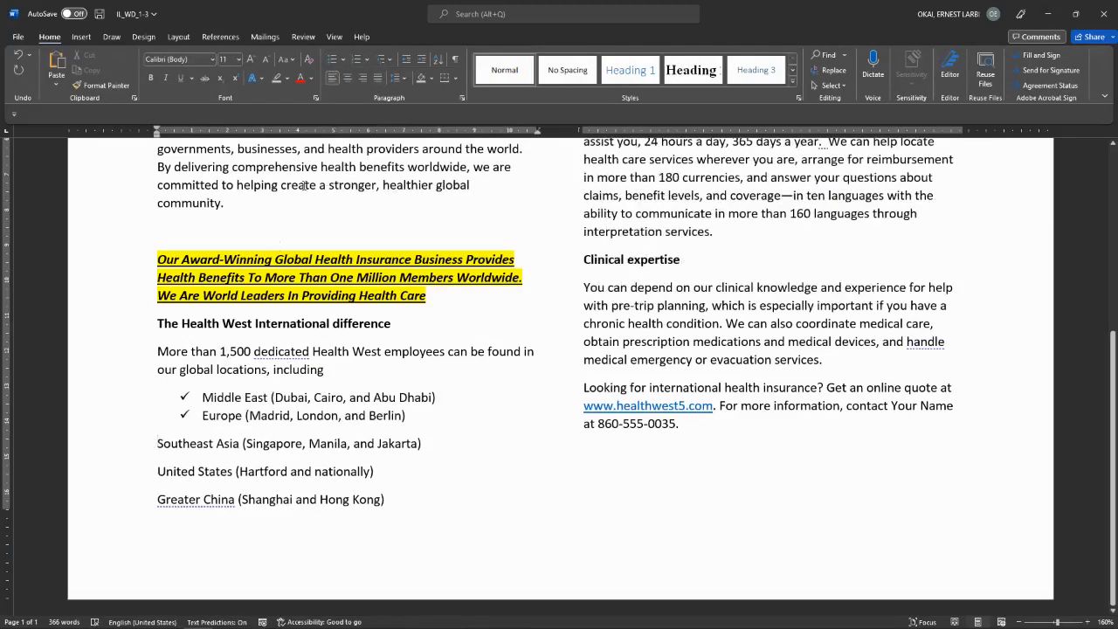
pyautogui.click(342, 59)
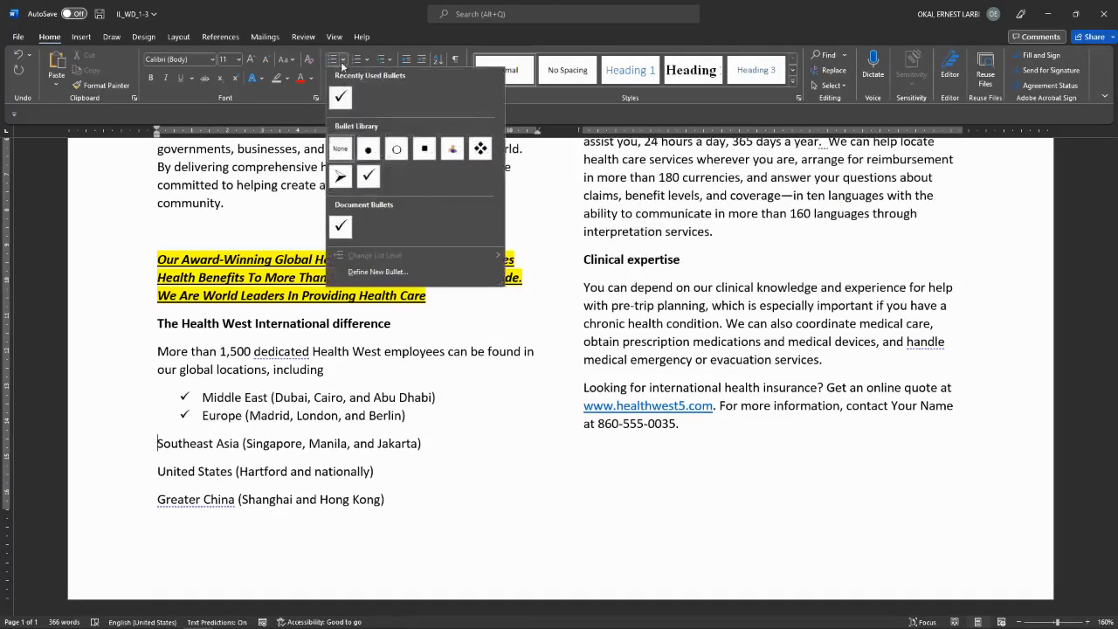
pyautogui.click(369, 175)
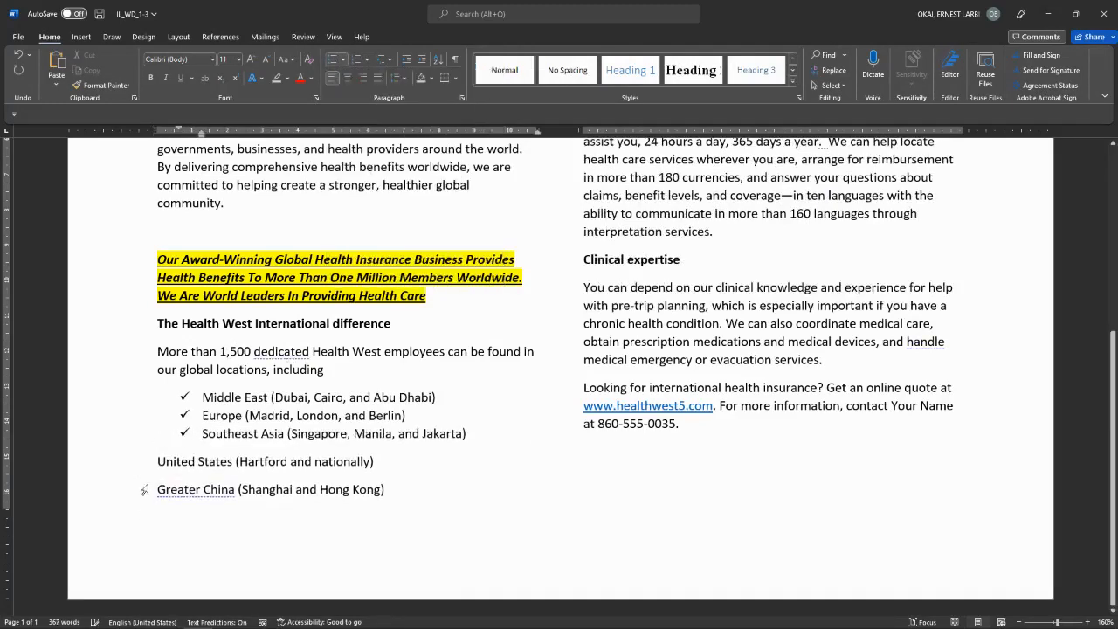
pyautogui.click(161, 456)
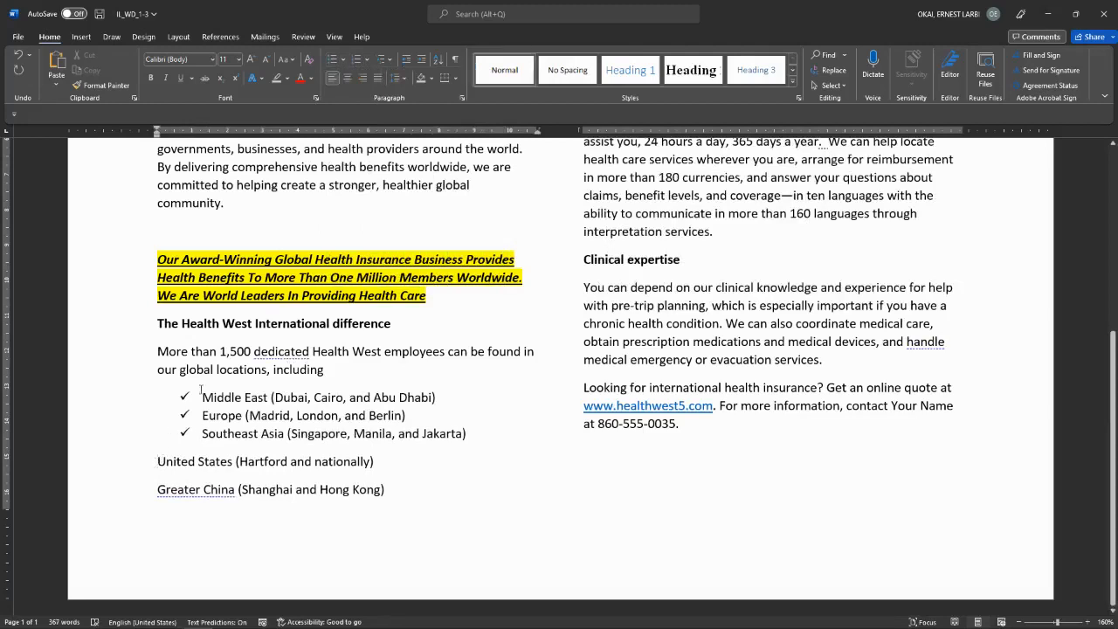
pyautogui.click(337, 61)
pyautogui.click(159, 479)
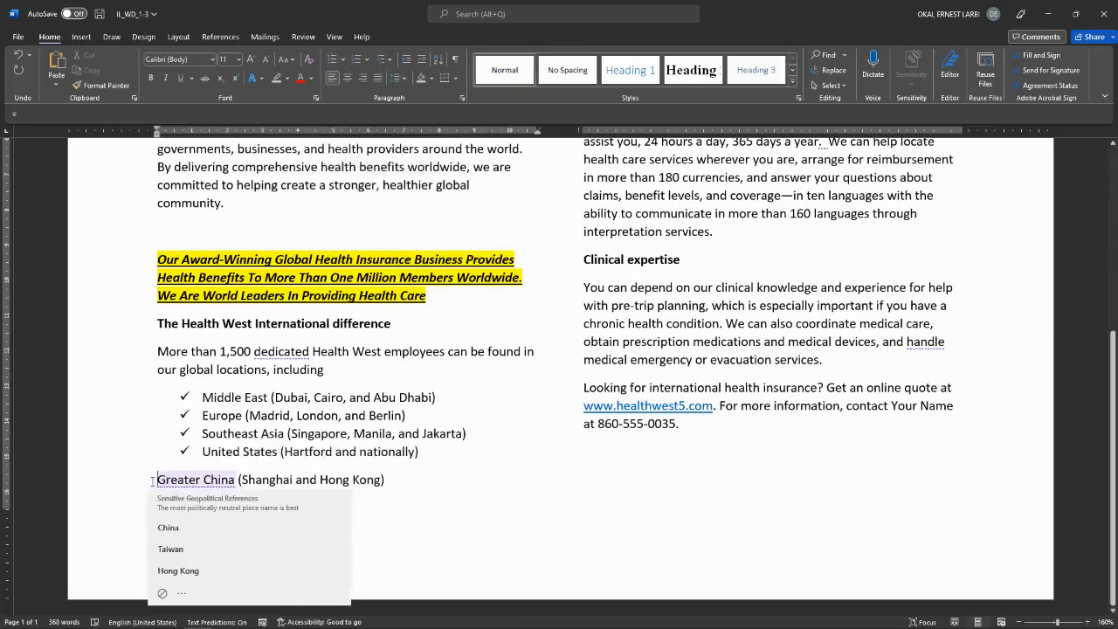
pyautogui.click(334, 59)
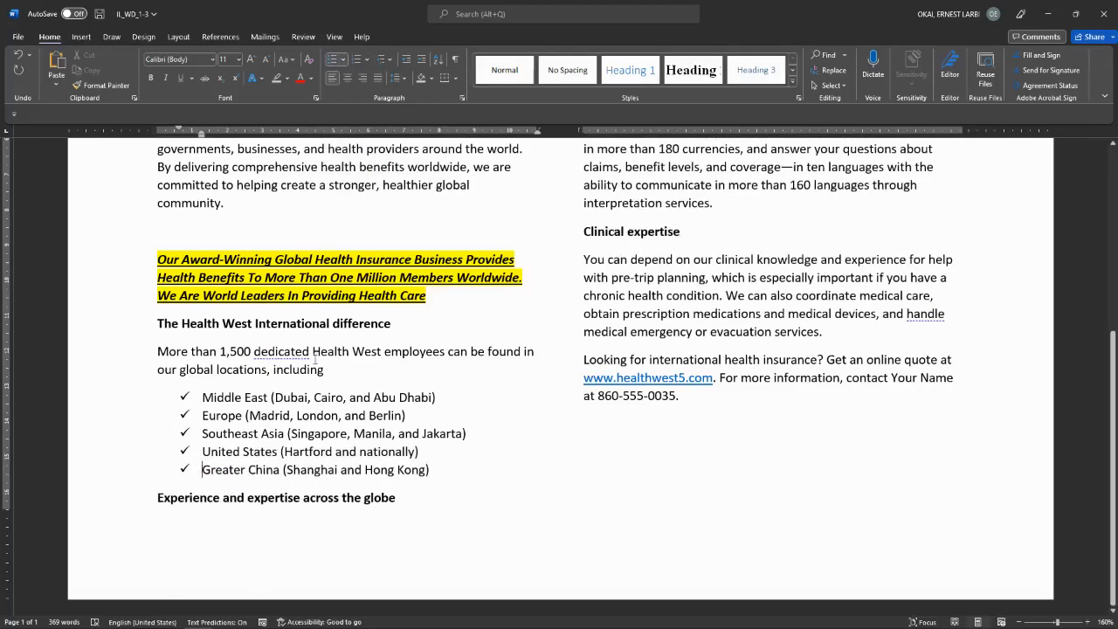
# Step: Convert the checkmark bullets to 1. 2. 3. numbering and add the 'More than 1,500' paragraph
pyautogui.click(368, 60)
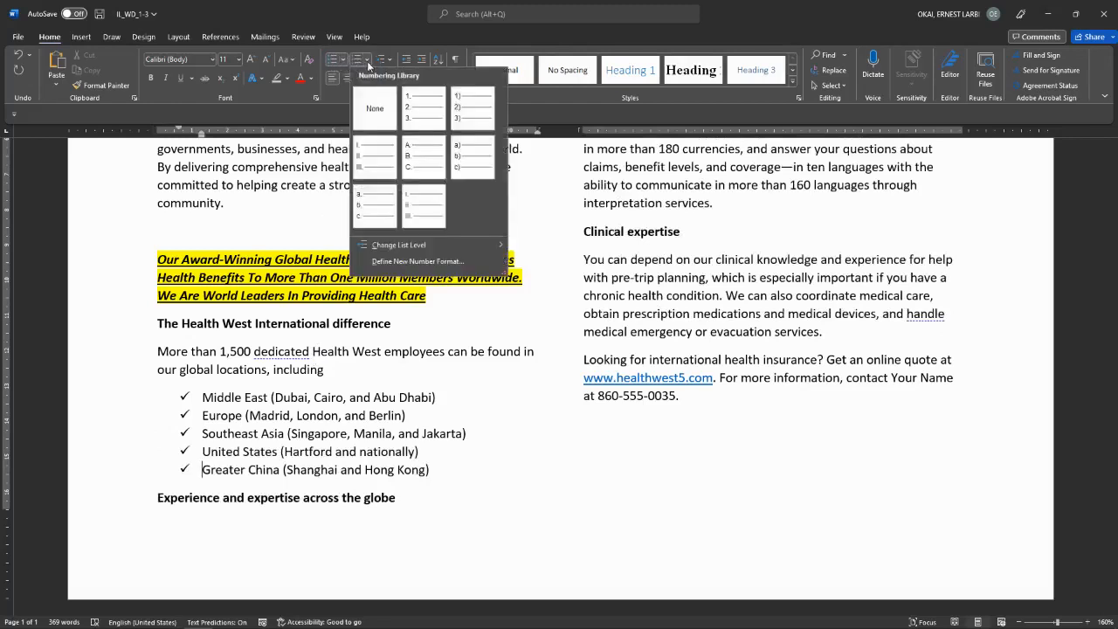
pyautogui.click(410, 113)
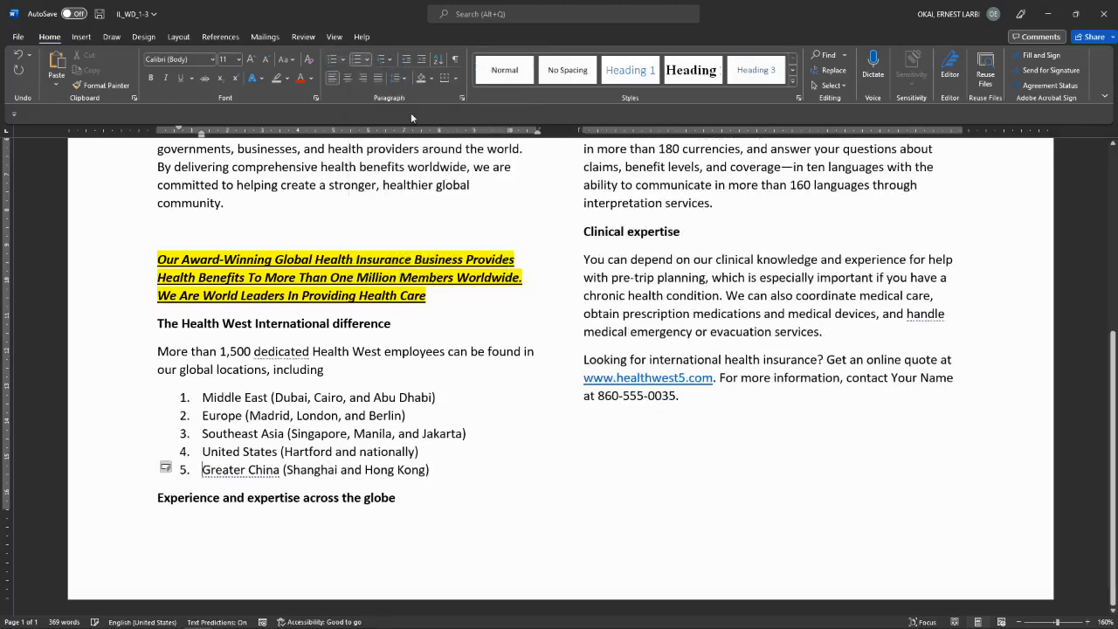
pyautogui.click(158, 351)
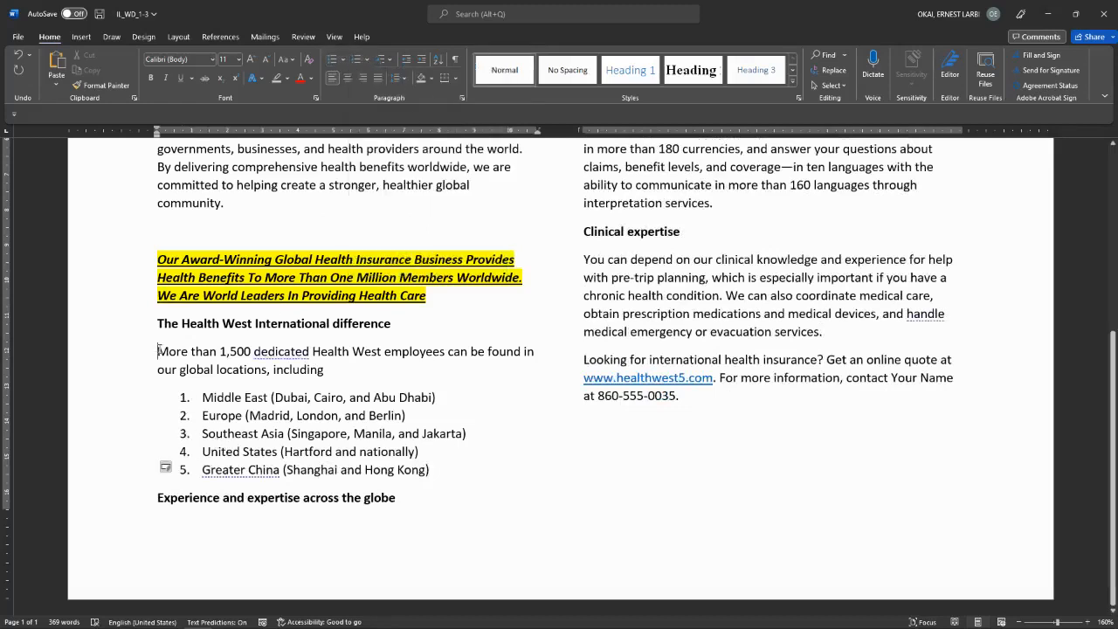
pyautogui.click(366, 59)
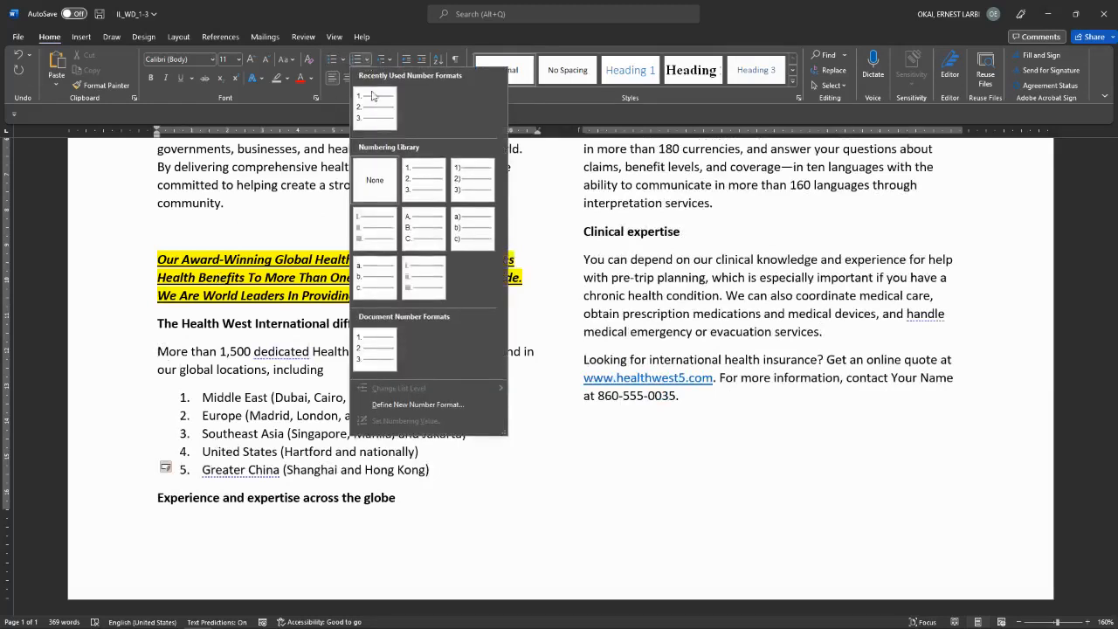
pyautogui.click(412, 175)
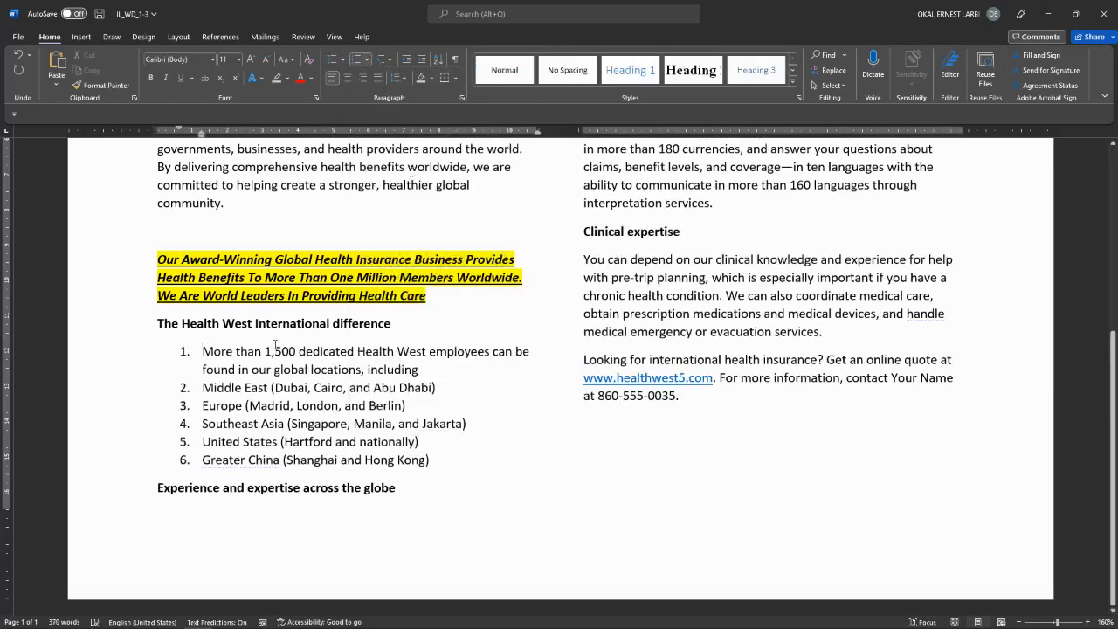
pyautogui.press('ctrl+super+Right')
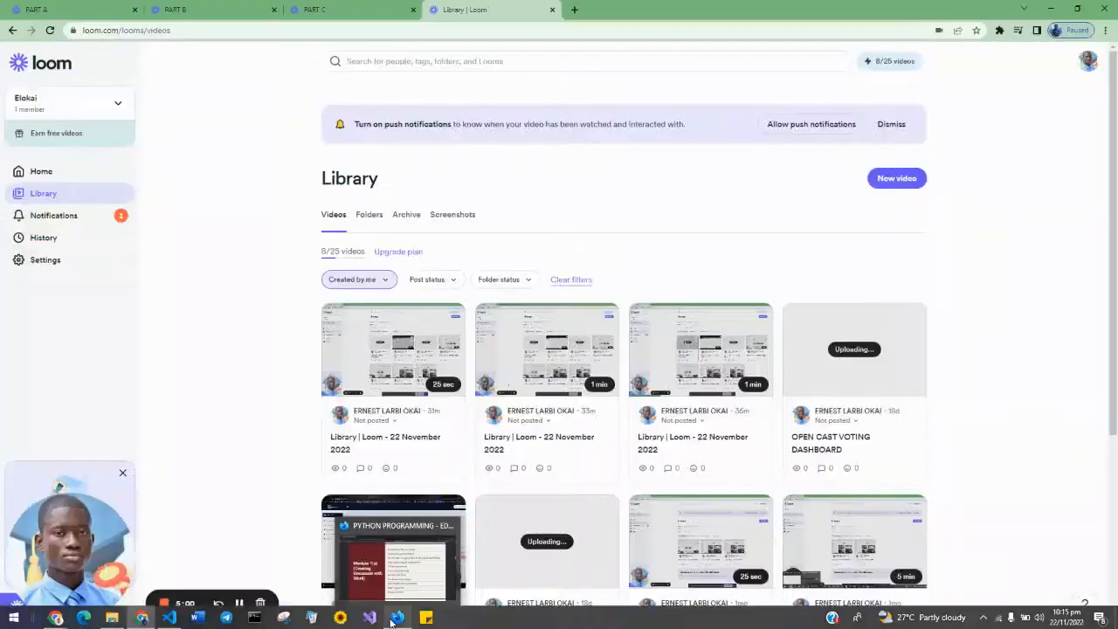
# Step: Review the Module 1(a) course outline PDF, then return to the Word document
pyautogui.click(393, 621)
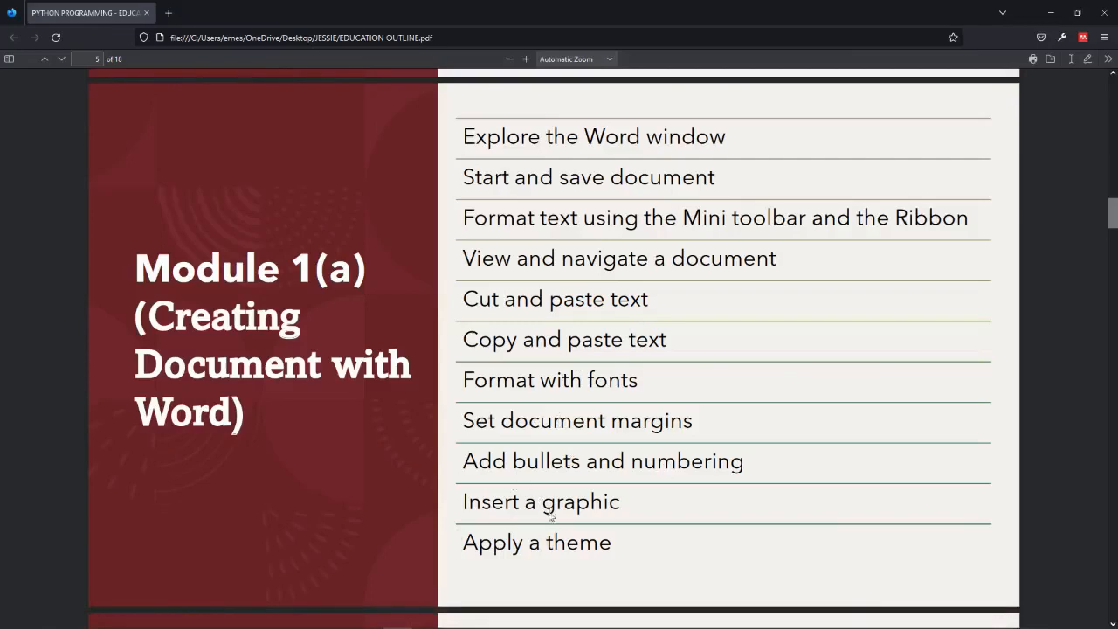
pyautogui.hotkey('alt', 'Tab')
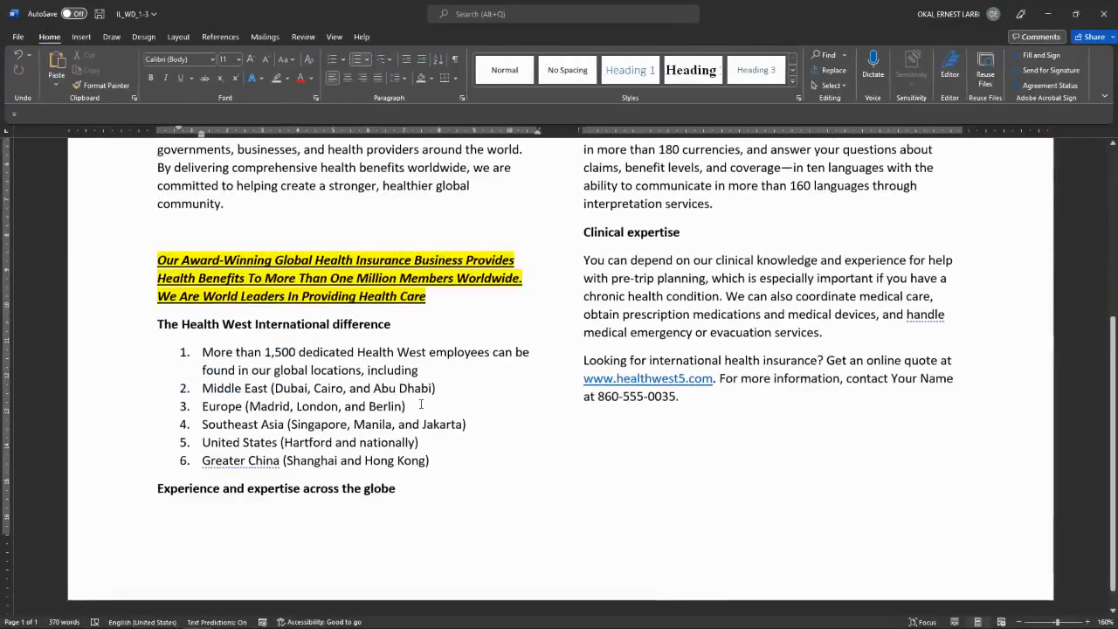
# Step: Set the document to one column and portrait orientation, leaving the margins unchanged
pyautogui.scroll(6, 421, 404)
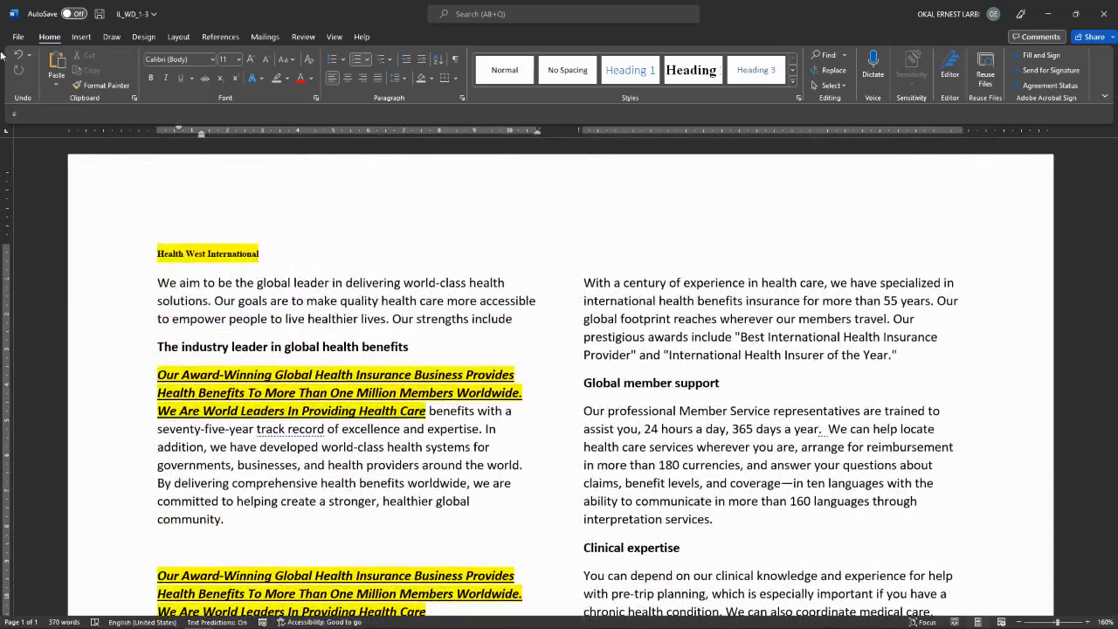
pyautogui.click(178, 40)
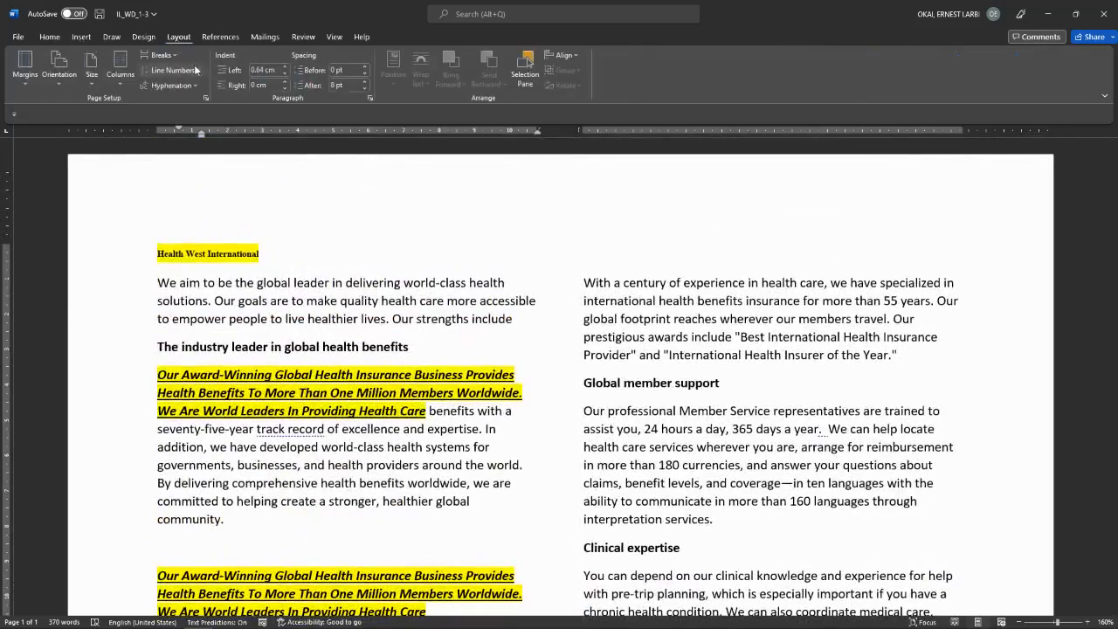
pyautogui.click(120, 80)
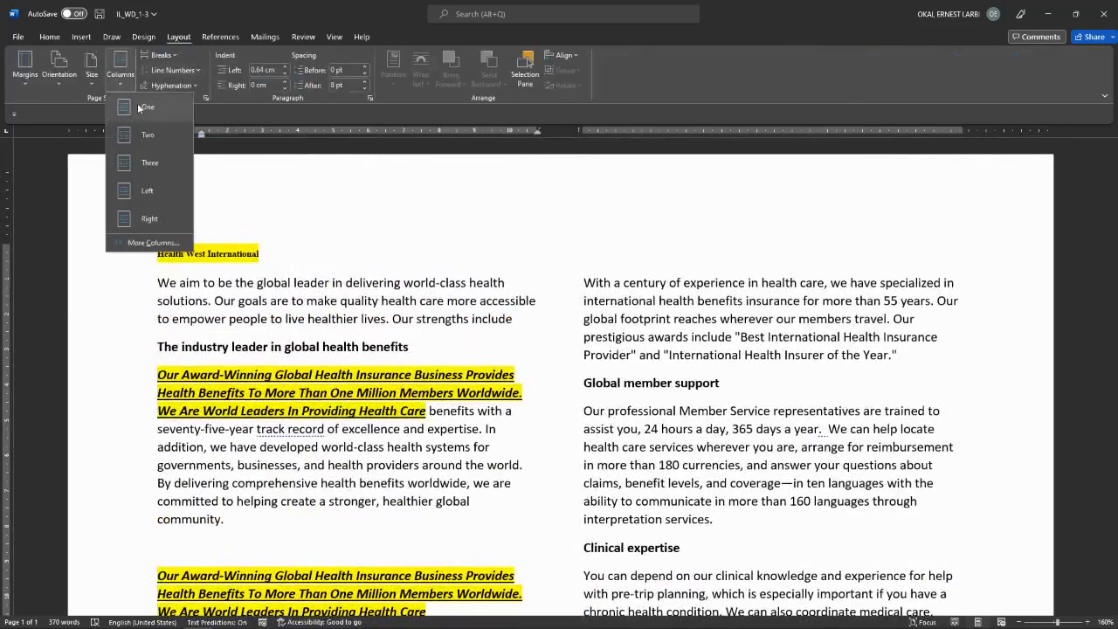
pyautogui.click(137, 106)
pyautogui.scroll(-5, 496, 303)
pyautogui.scroll(4, 496, 303)
pyautogui.click(33, 85)
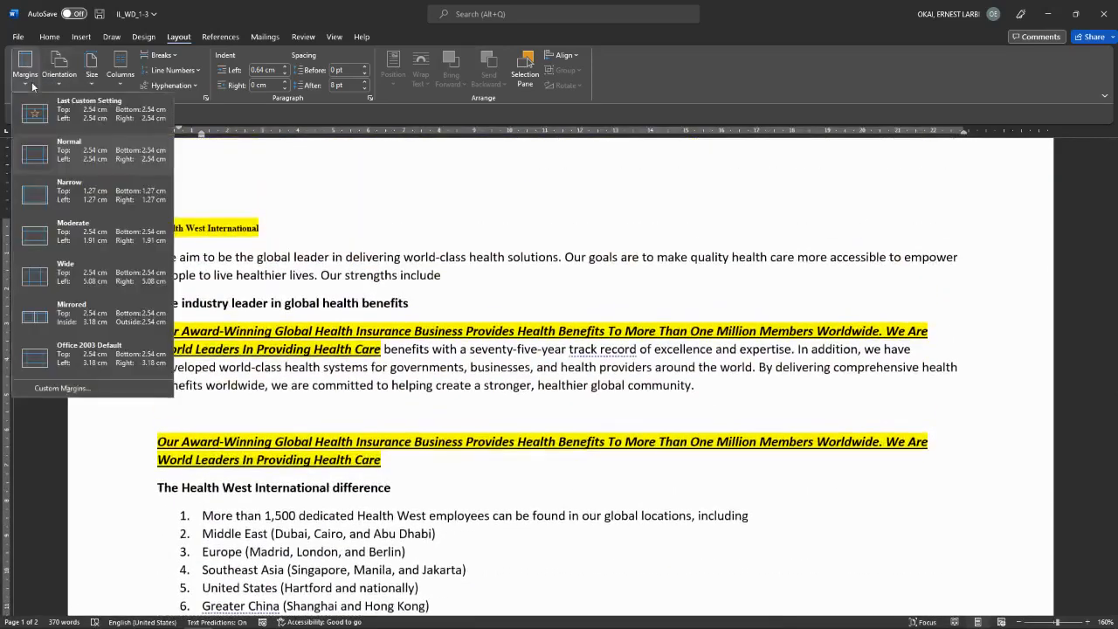
pyautogui.click(32, 85)
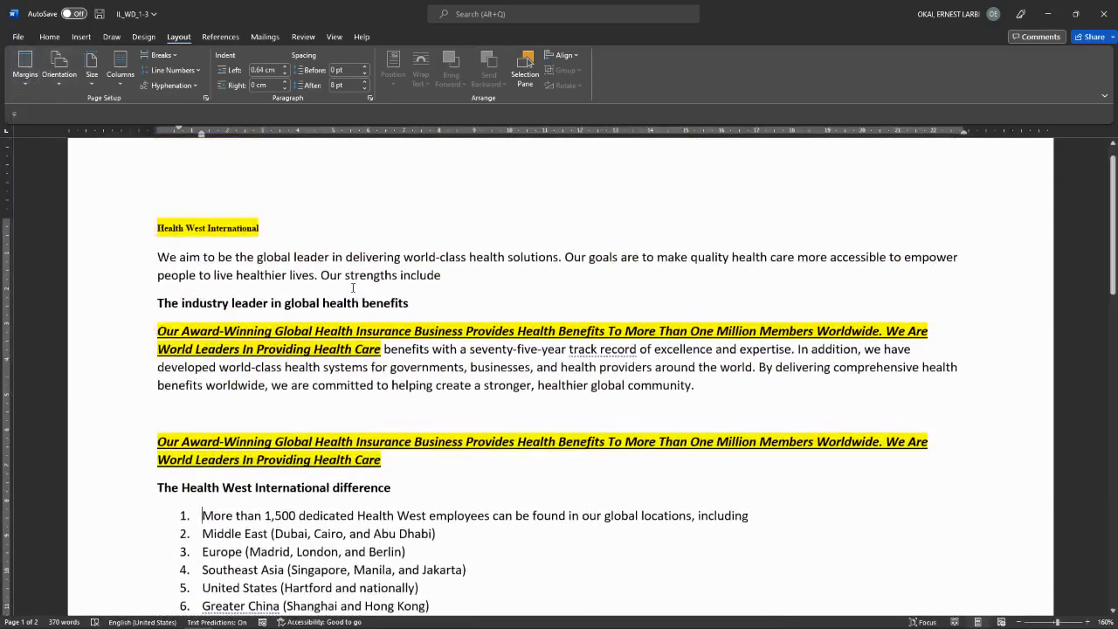
pyautogui.scroll(-4, 352, 289)
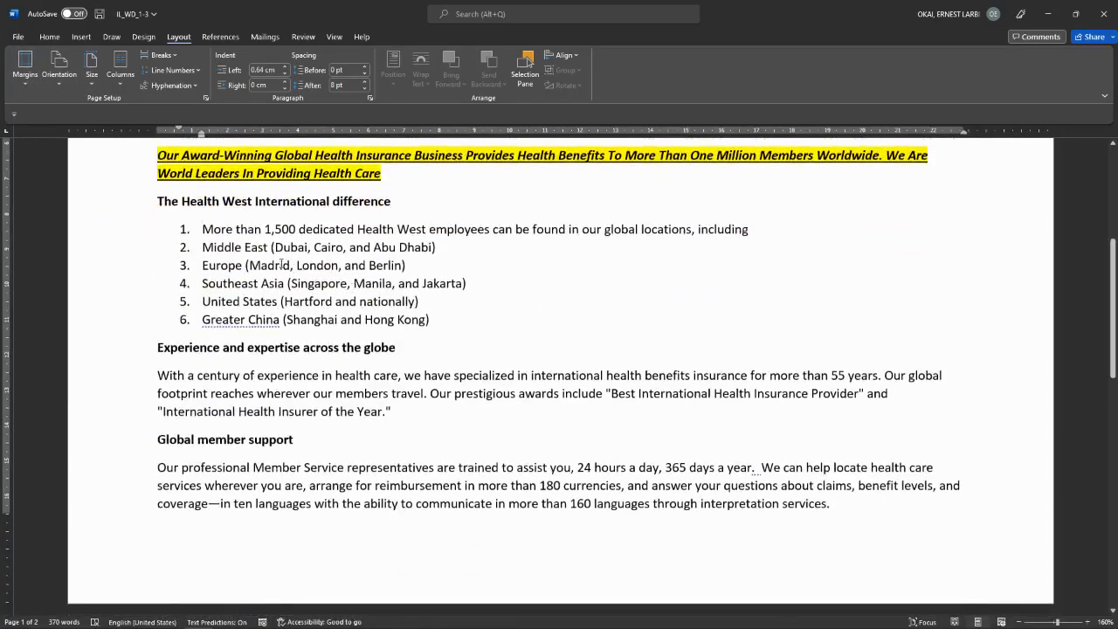
pyautogui.click(60, 72)
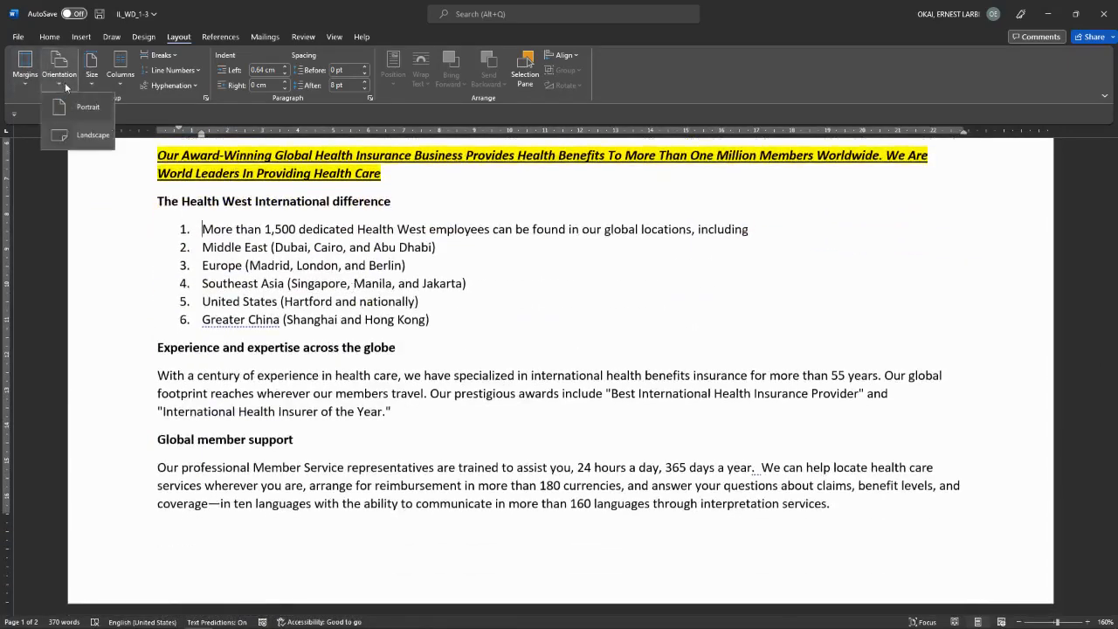
pyautogui.click(79, 108)
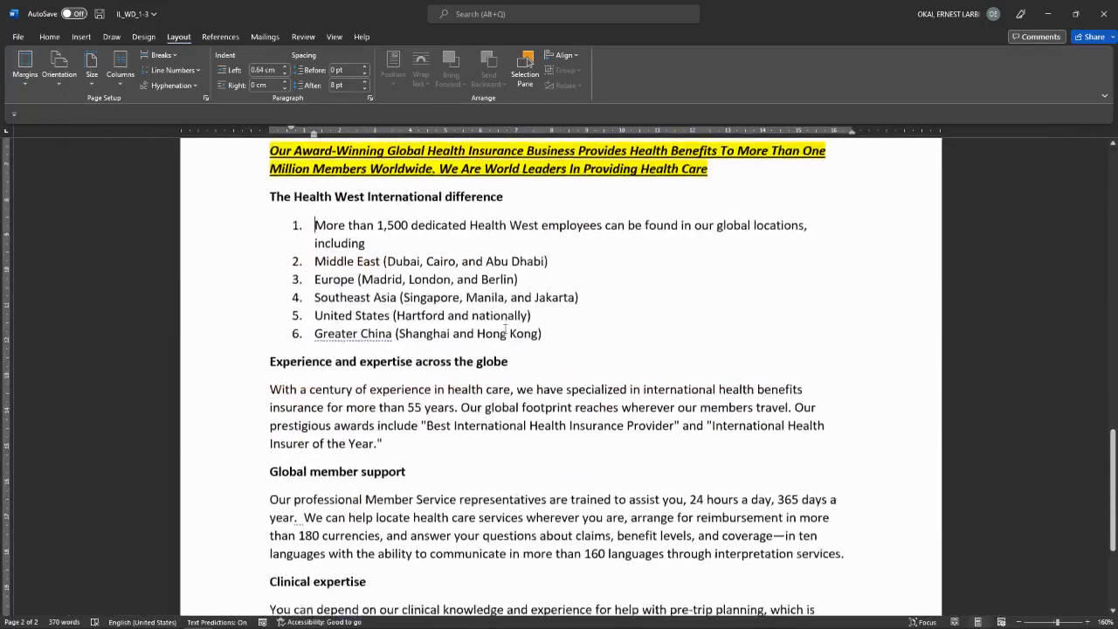
pyautogui.scroll(3, 505, 328)
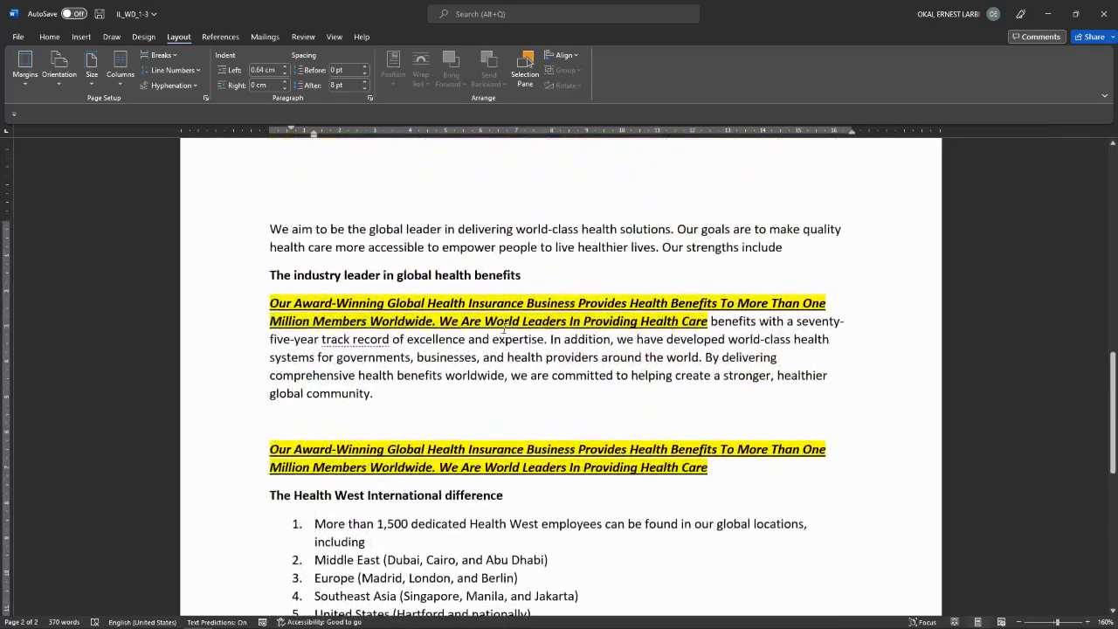
pyautogui.click(274, 225)
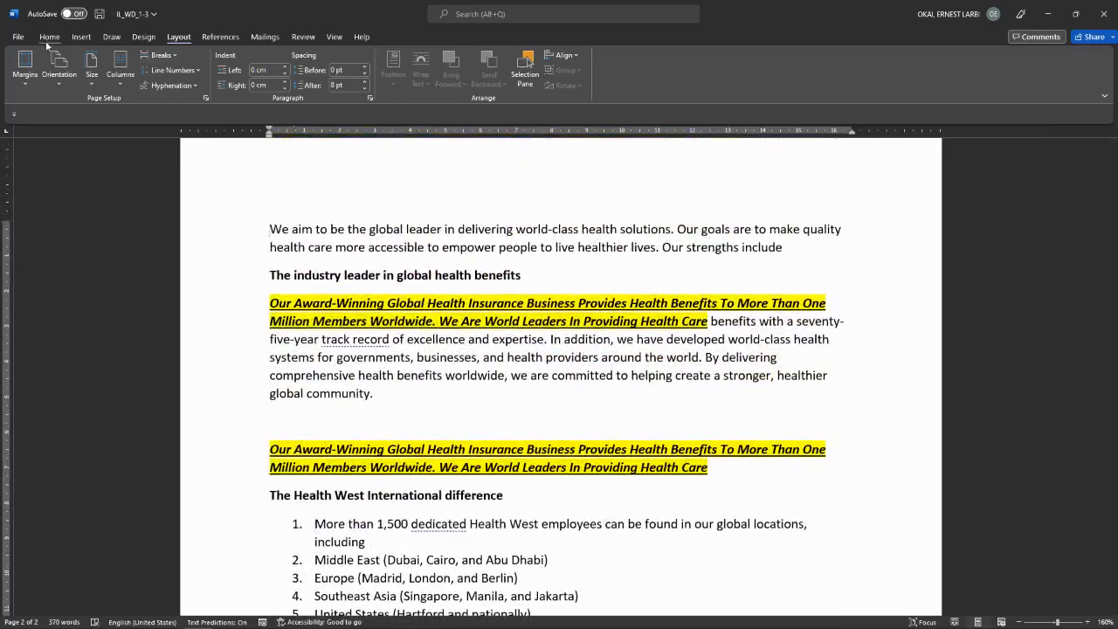
# Step: Draw a rectangle at the page's top right, shrink it to about 3 cm, and choose a picture fill
pyautogui.click(79, 38)
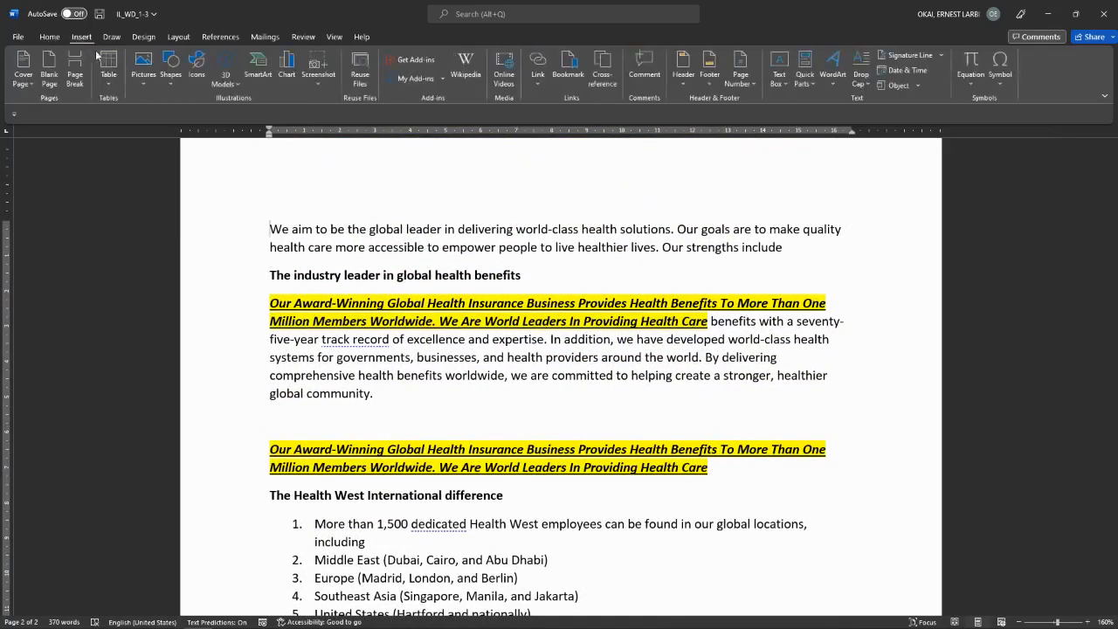
pyautogui.click(174, 80)
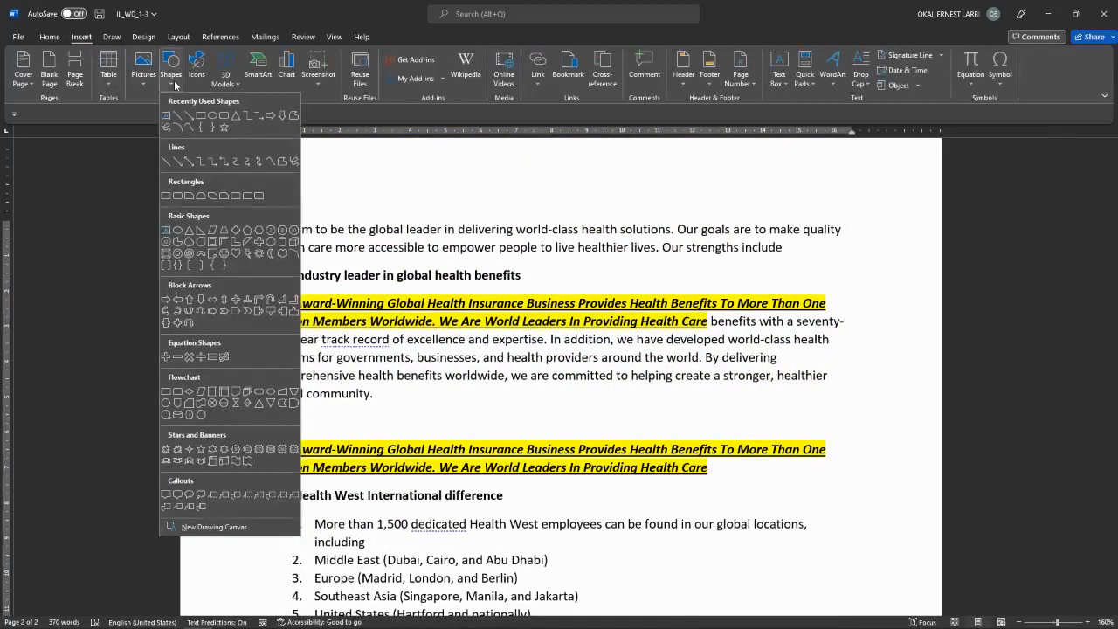
pyautogui.click(200, 117)
pyautogui.moveTo(705, 168); pyautogui.dragTo(842, 292)
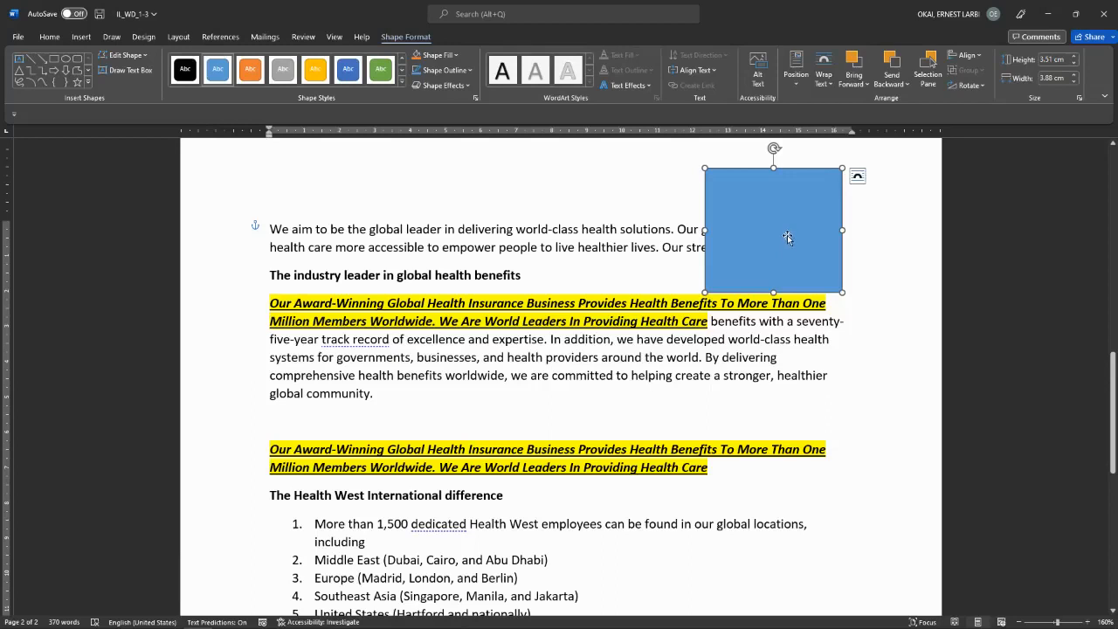
pyautogui.moveTo(704, 167); pyautogui.dragTo(732, 181)
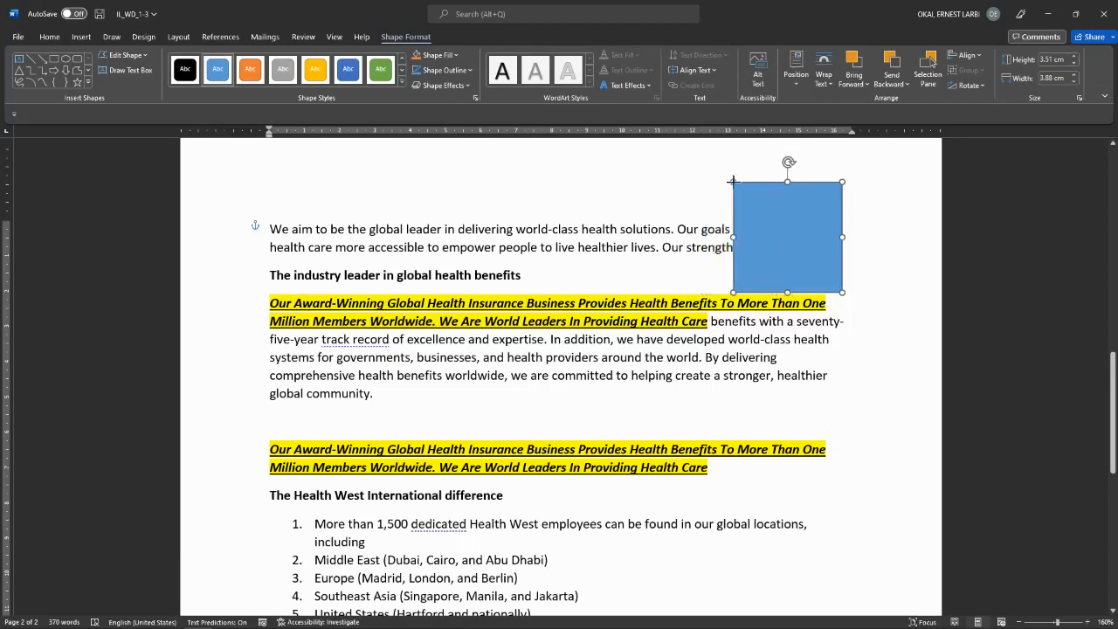
pyautogui.click(455, 55)
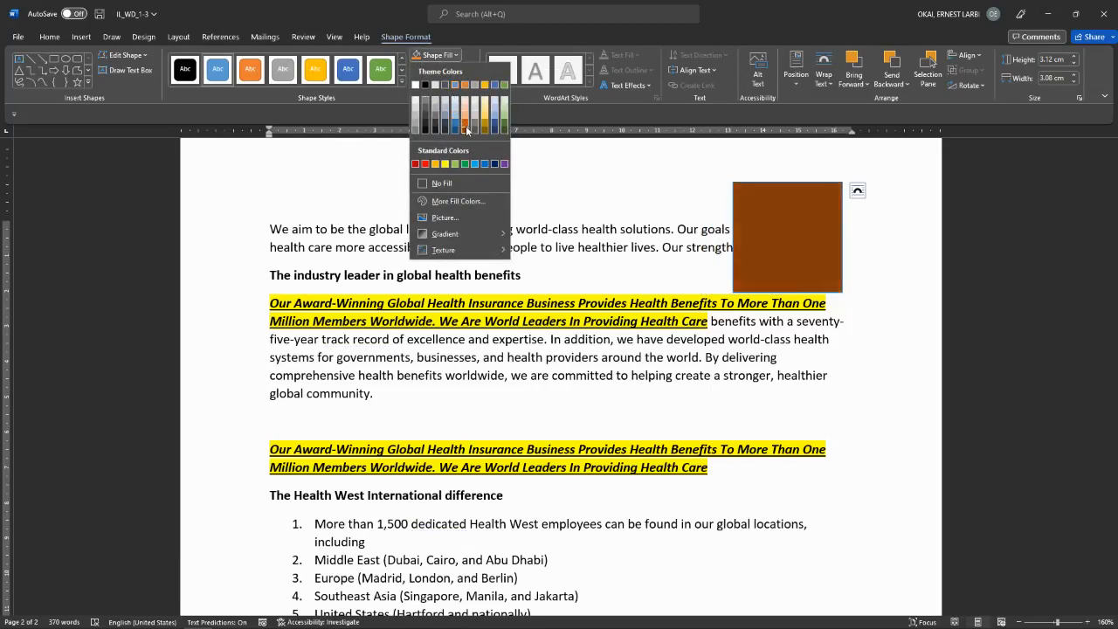
pyautogui.moveTo(444, 235)
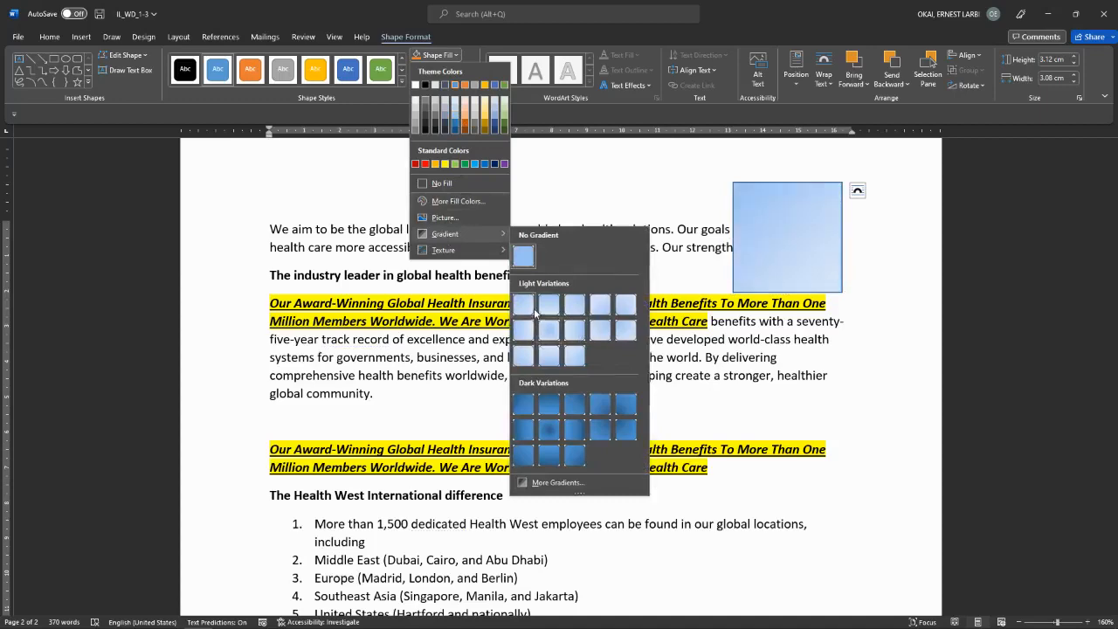
pyautogui.click(463, 218)
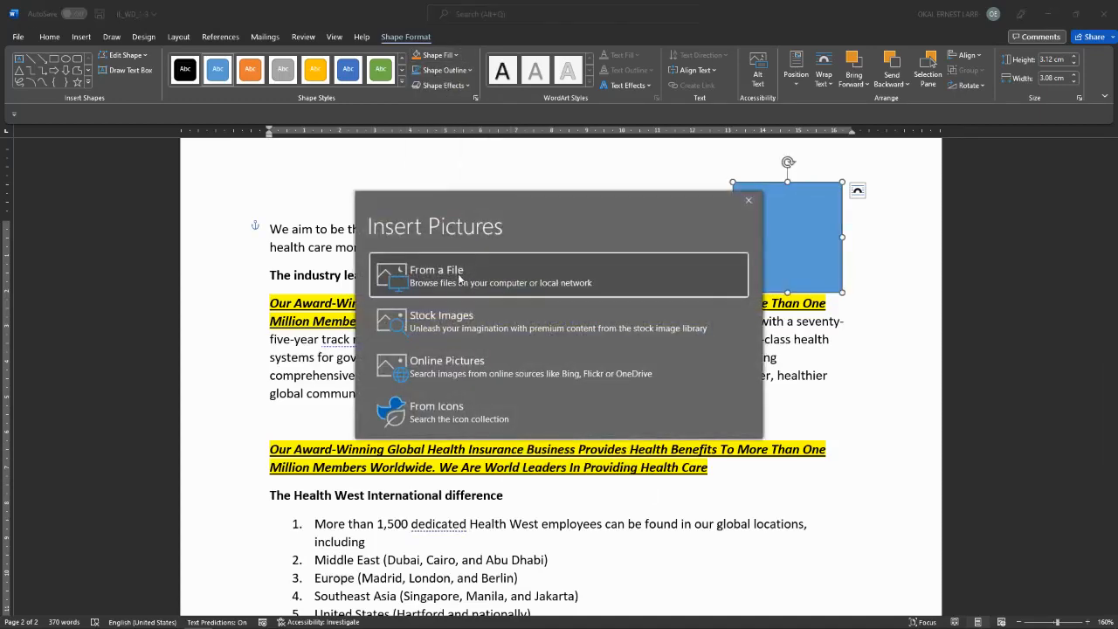
# Step: Fill the rectangle with the BB image from the flyer images folder under Pictures
pyautogui.click(557, 277)
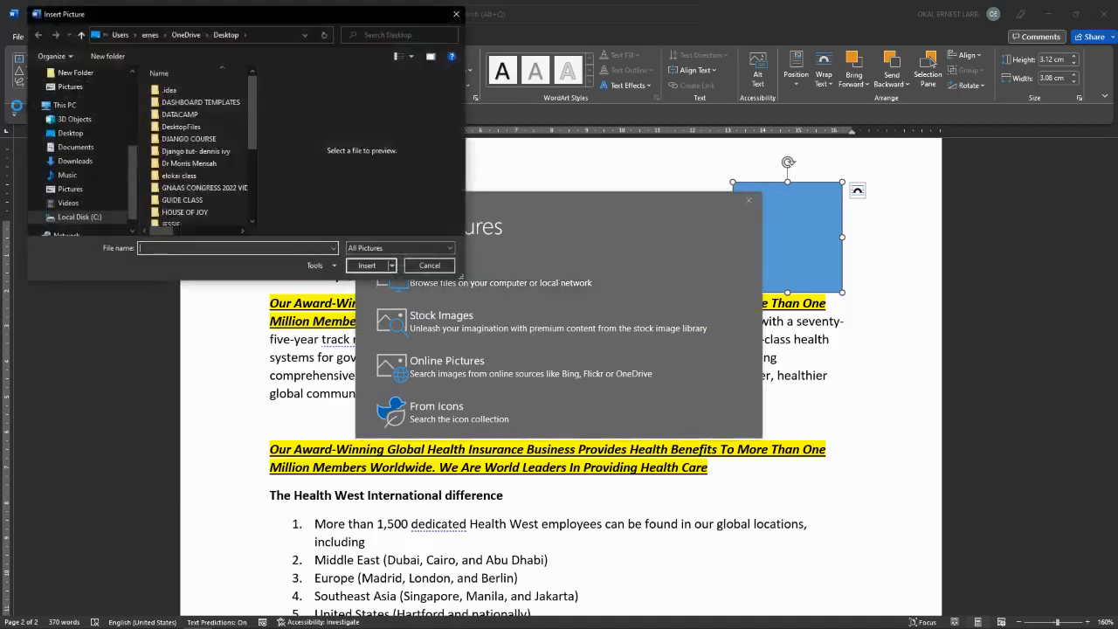
pyautogui.click(70, 190)
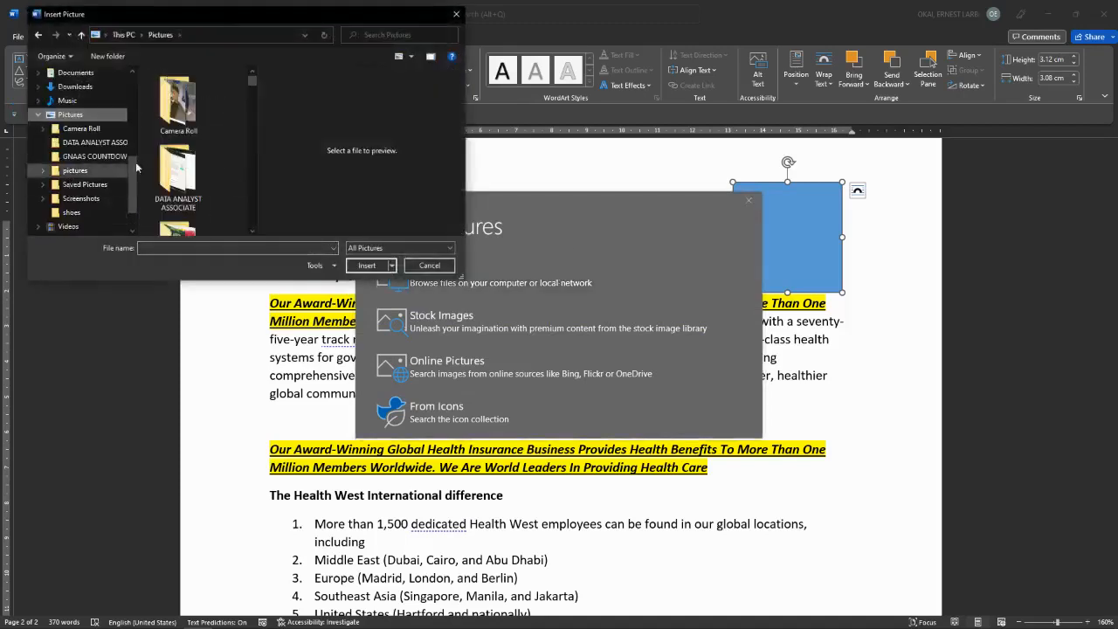
pyautogui.scroll(-1, 178, 175)
pyautogui.doubleClick(178, 188)
pyautogui.scroll(-1, 178, 188)
pyautogui.doubleClick(182, 156)
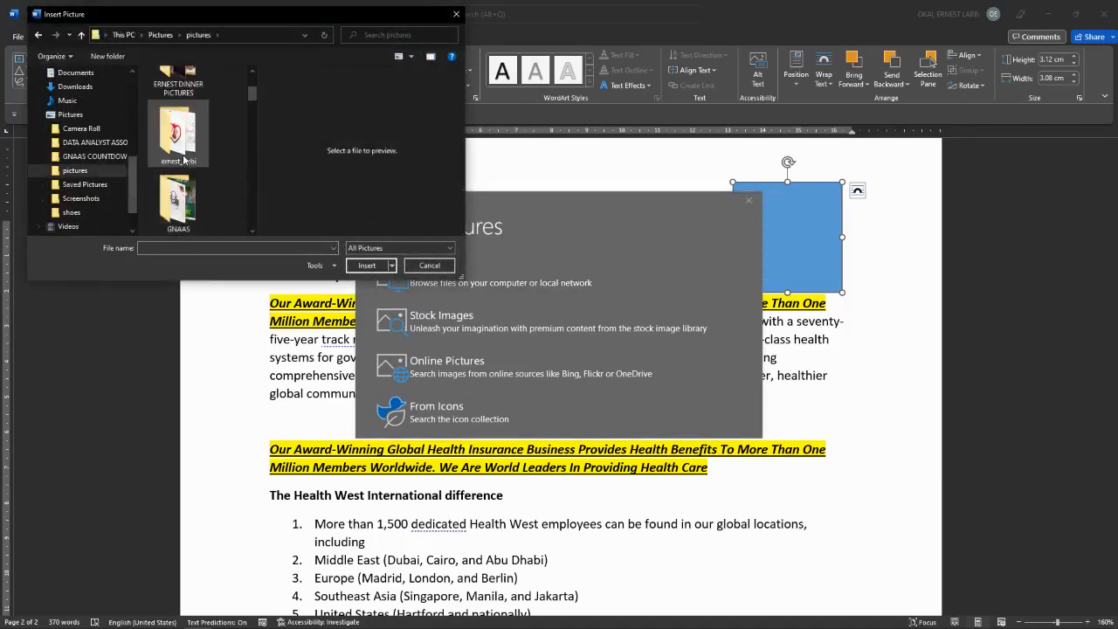
pyautogui.click(183, 159)
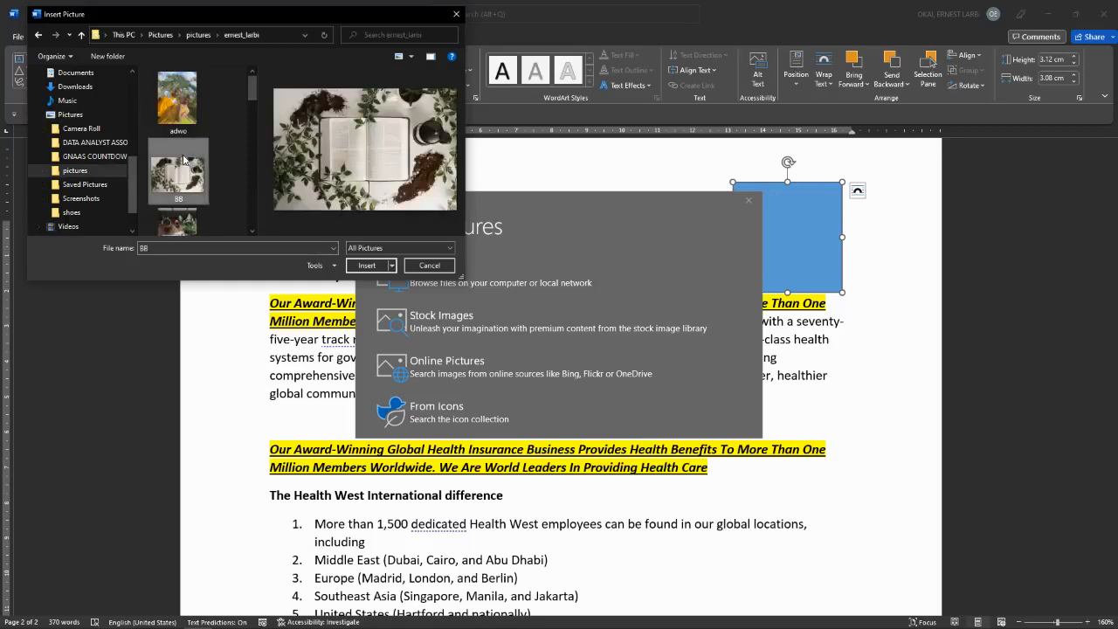
pyautogui.click(381, 267)
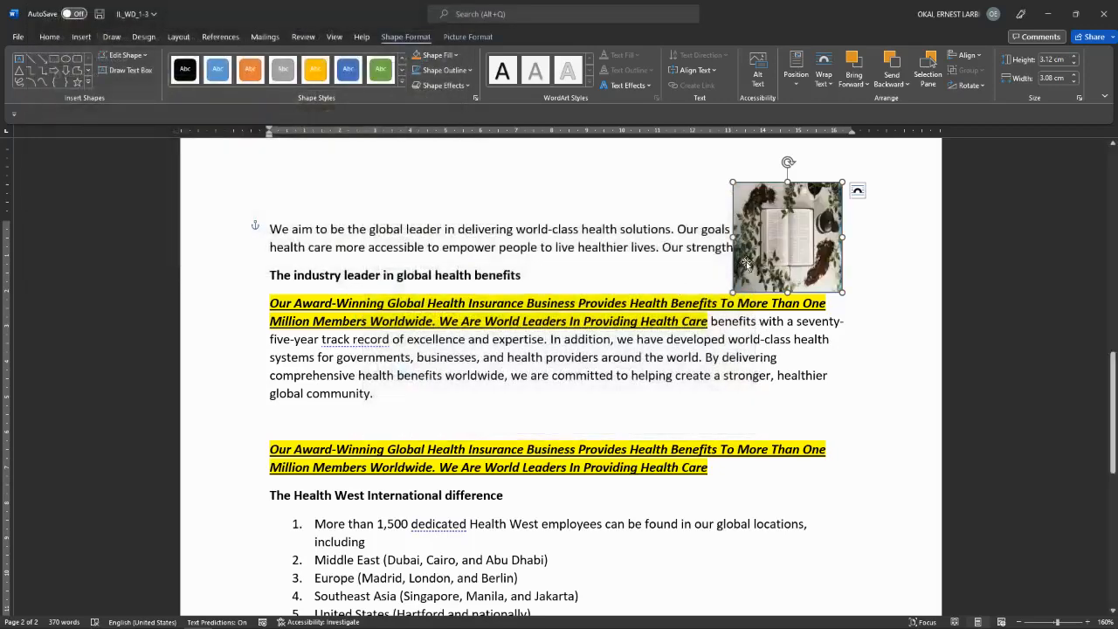
# Step: Move the book picture lower and slightly left over the first paragraph
pyautogui.click(688, 264)
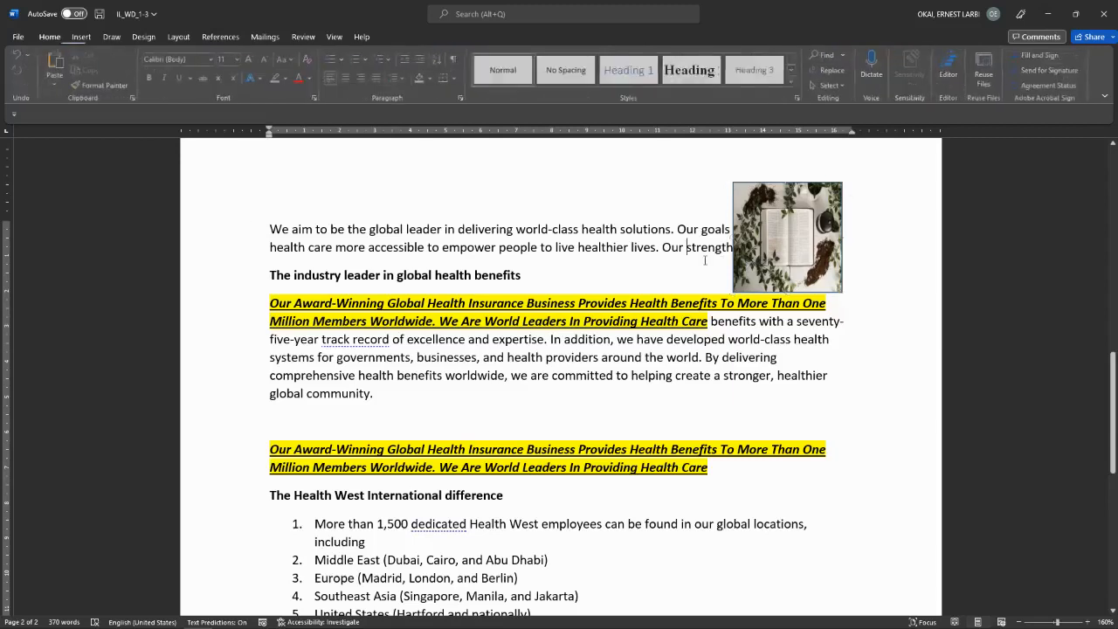
pyautogui.click(813, 246)
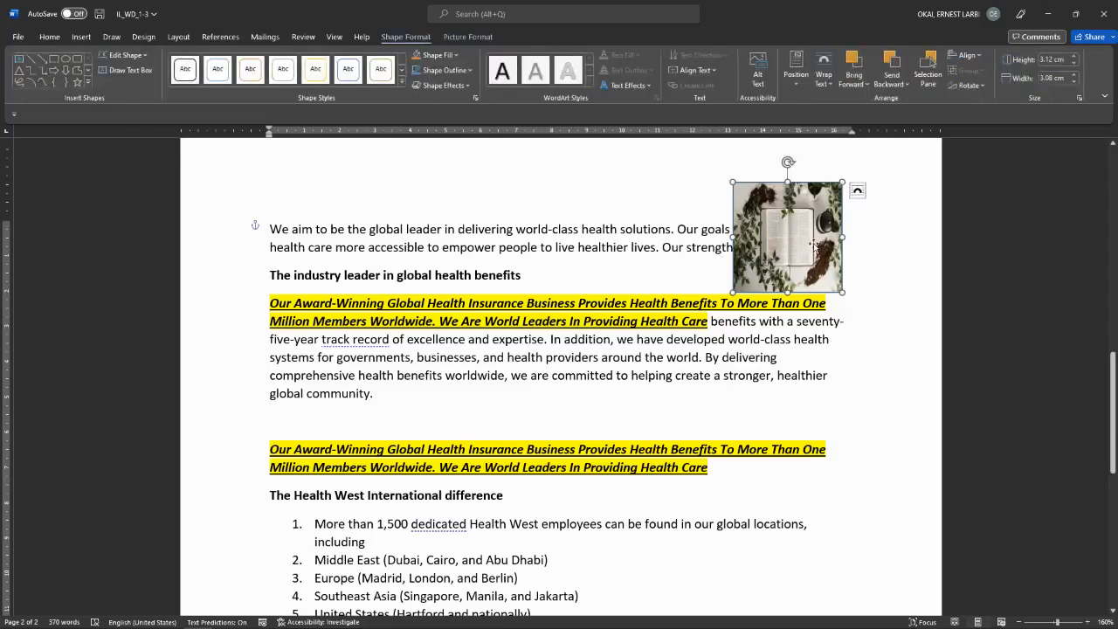
pyautogui.moveTo(773, 263); pyautogui.dragTo(725, 243)
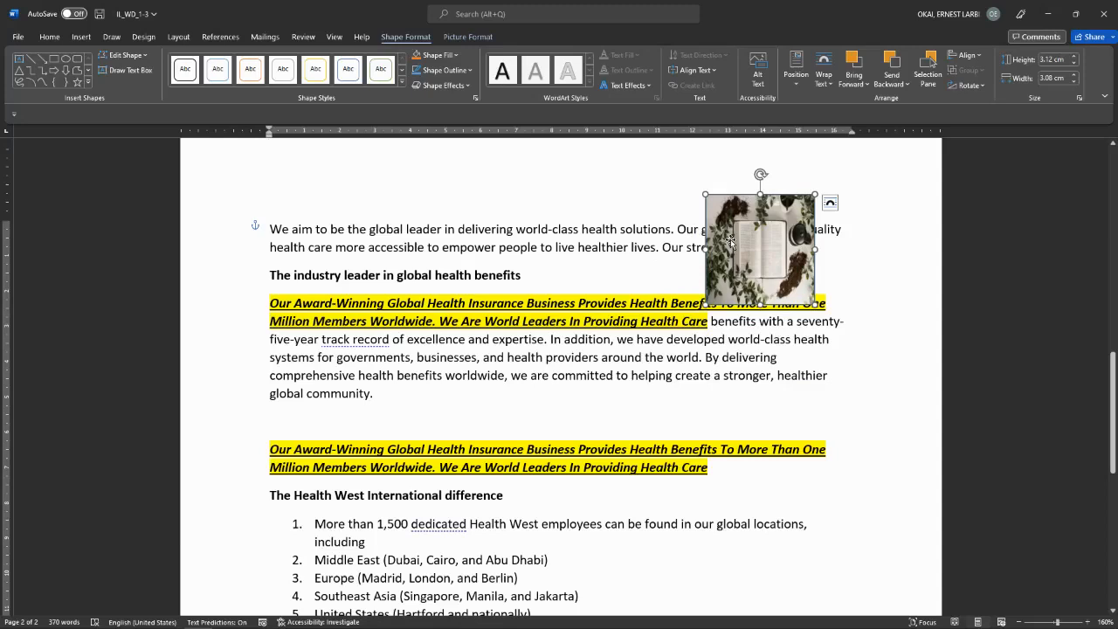
# Step: Set the book picture's text wrapping to In Front of Text and nudge it slightly
pyautogui.click(826, 85)
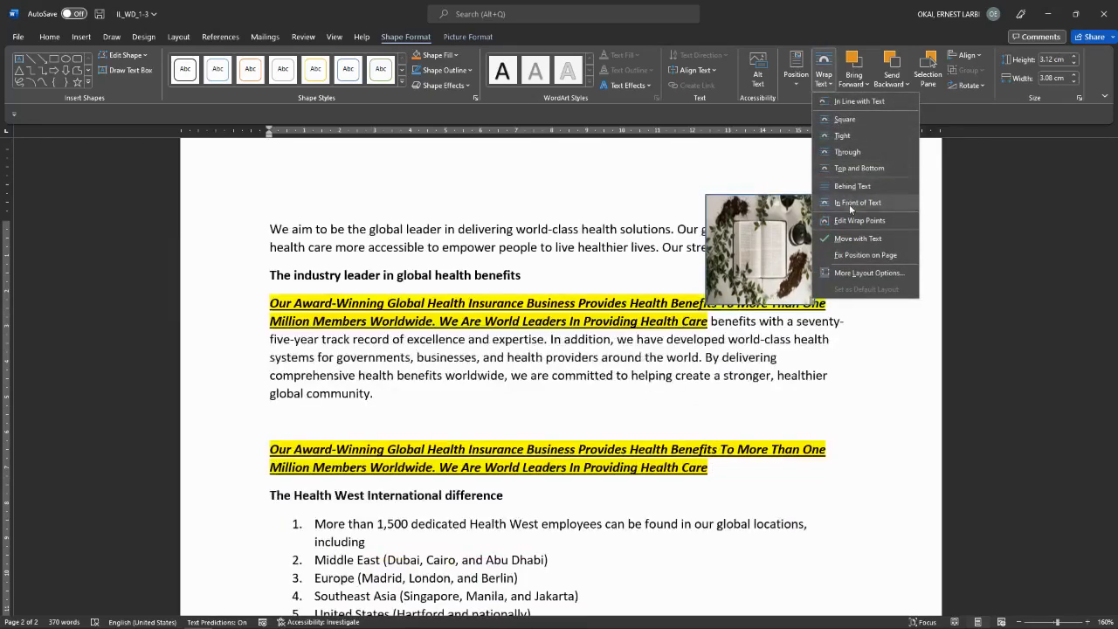
pyautogui.click(849, 207)
pyautogui.moveTo(759, 257)
pyautogui.mouseDown()
pyautogui.moveTo(759, 230)
pyautogui.moveTo(748, 263)
pyautogui.mouseUp()
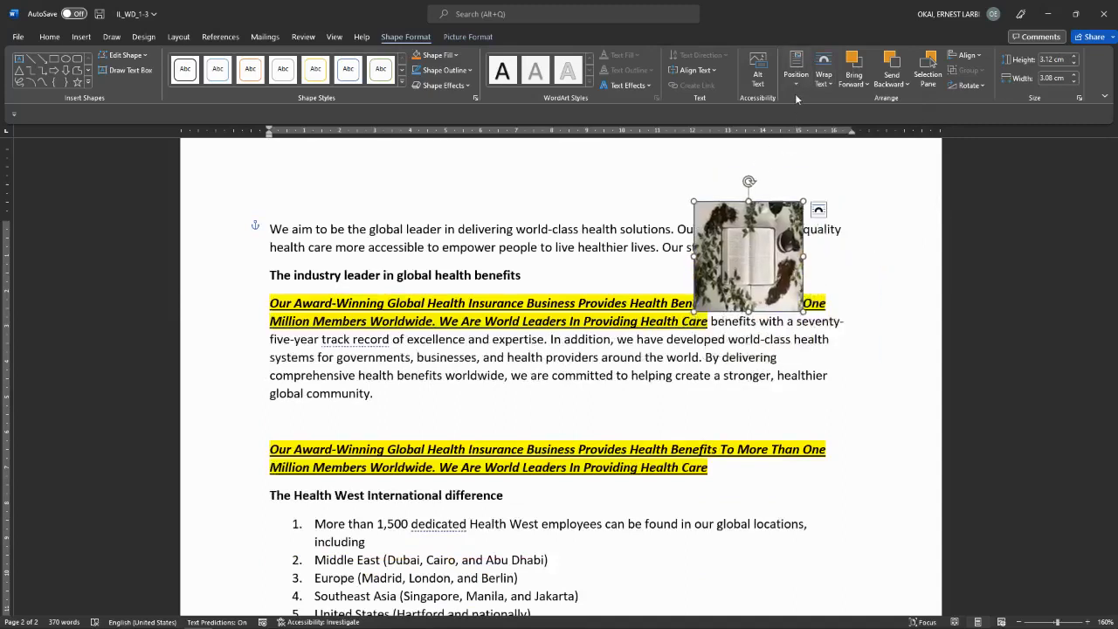
pyautogui.click(840, 255)
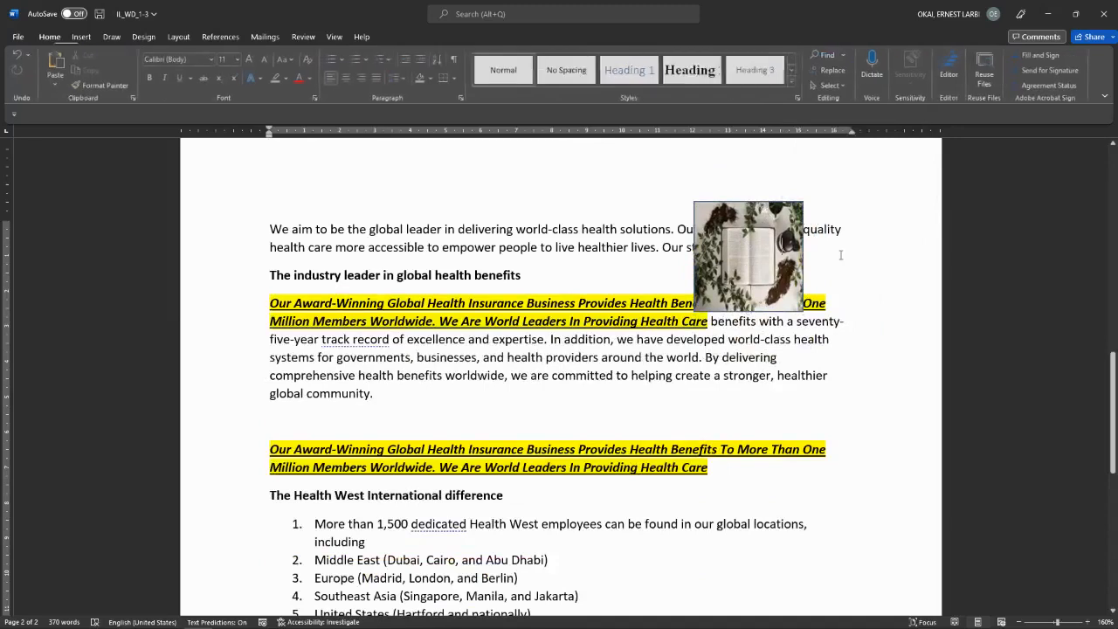
pyautogui.click(746, 253)
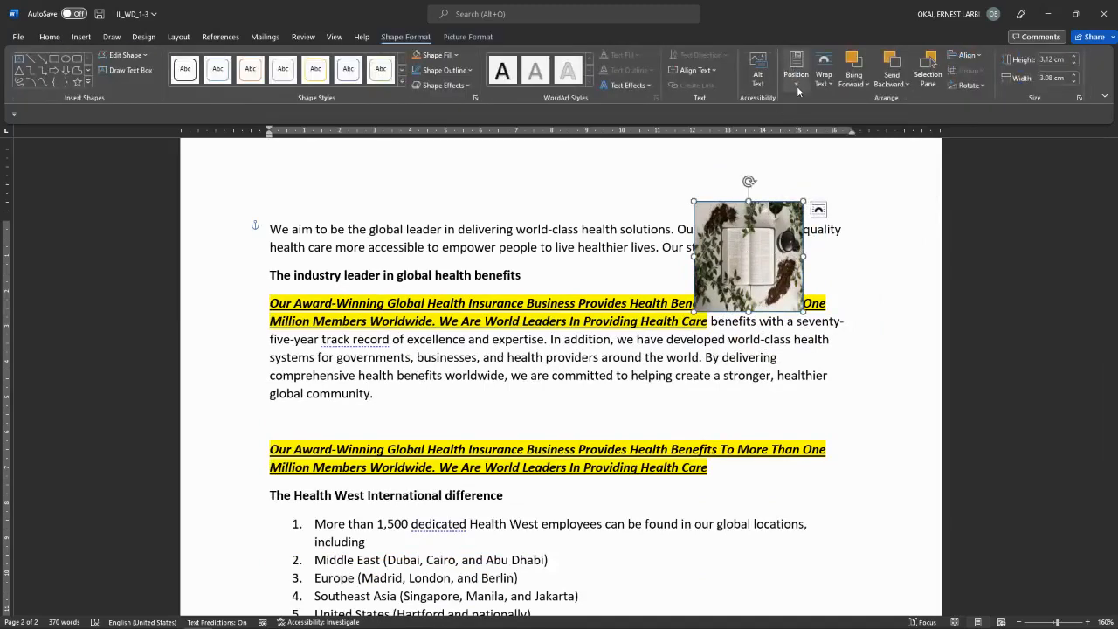
# Step: Set the book picture to Top Right with Square wrapping, then drag it beside the 'We aim' paragraph
pyautogui.click(796, 85)
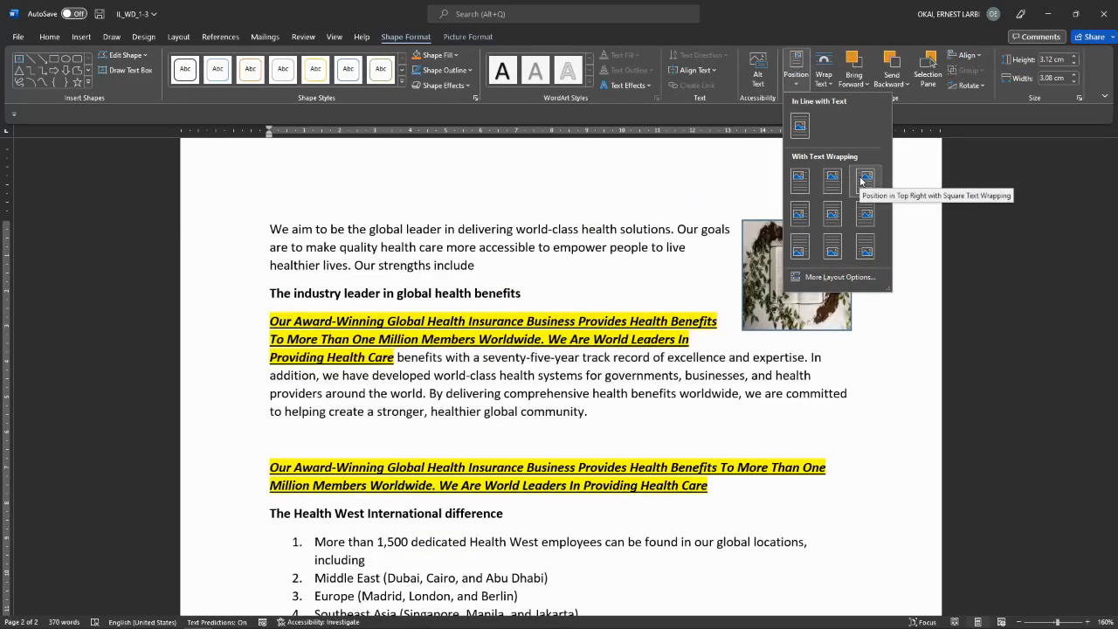
pyautogui.click(864, 178)
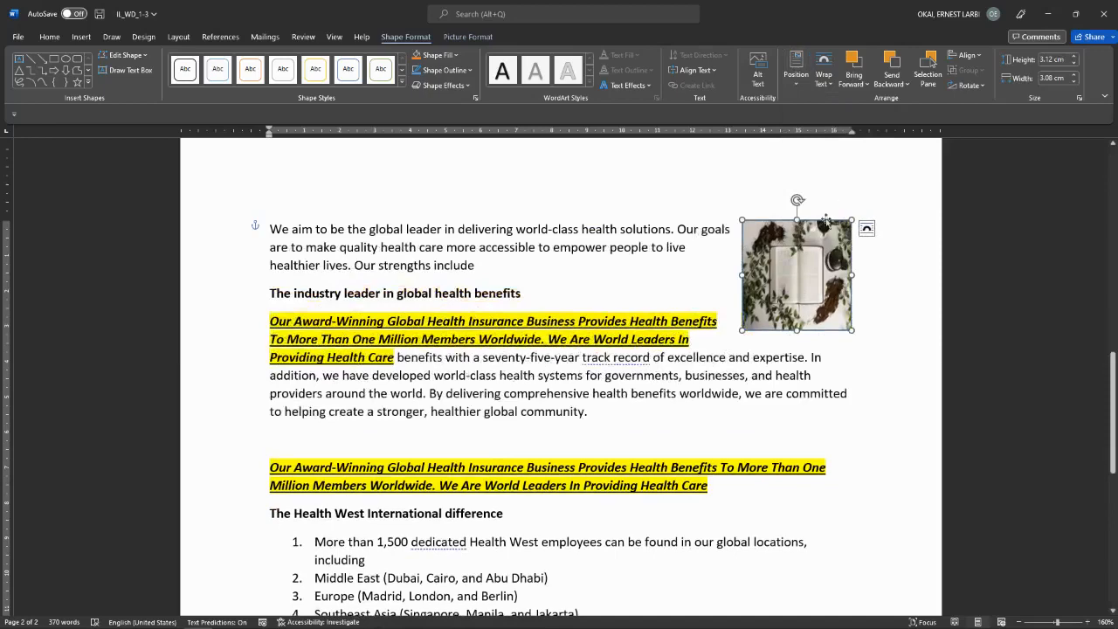
pyautogui.moveTo(801, 245)
pyautogui.mouseDown()
pyautogui.moveTo(799, 292)
pyautogui.moveTo(582, 323)
pyautogui.moveTo(551, 389)
pyautogui.moveTo(551, 364)
pyautogui.moveTo(593, 282)
pyautogui.moveTo(834, 225)
pyautogui.moveTo(811, 243)
pyautogui.mouseUp()
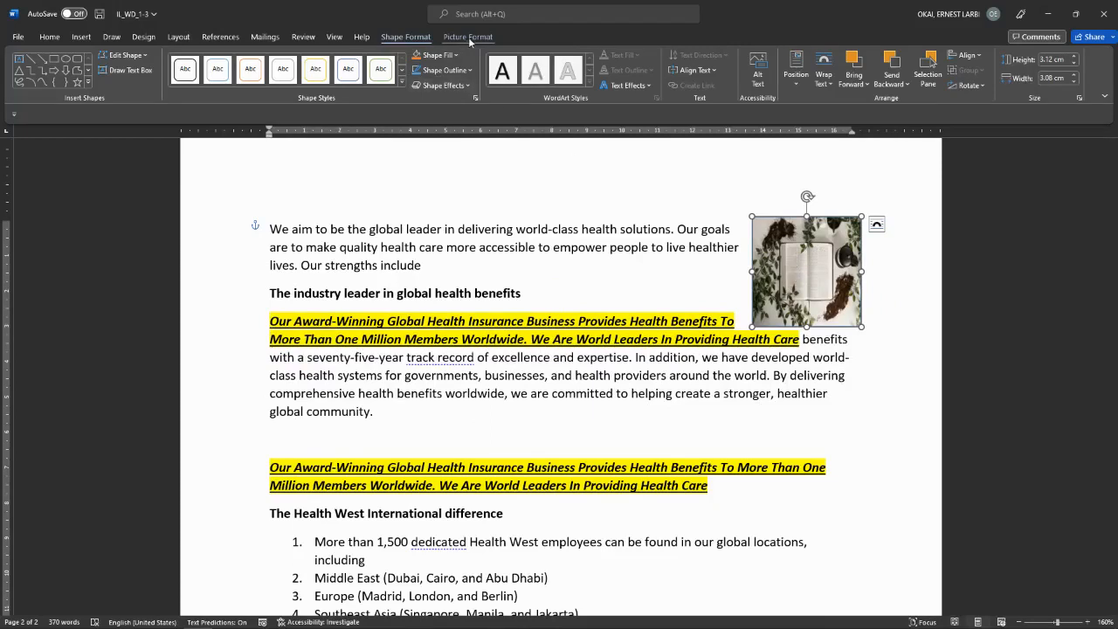
# Step: Reselect the book picture and use Crop to Shape to give it the Oval shape
pyautogui.click(759, 191)
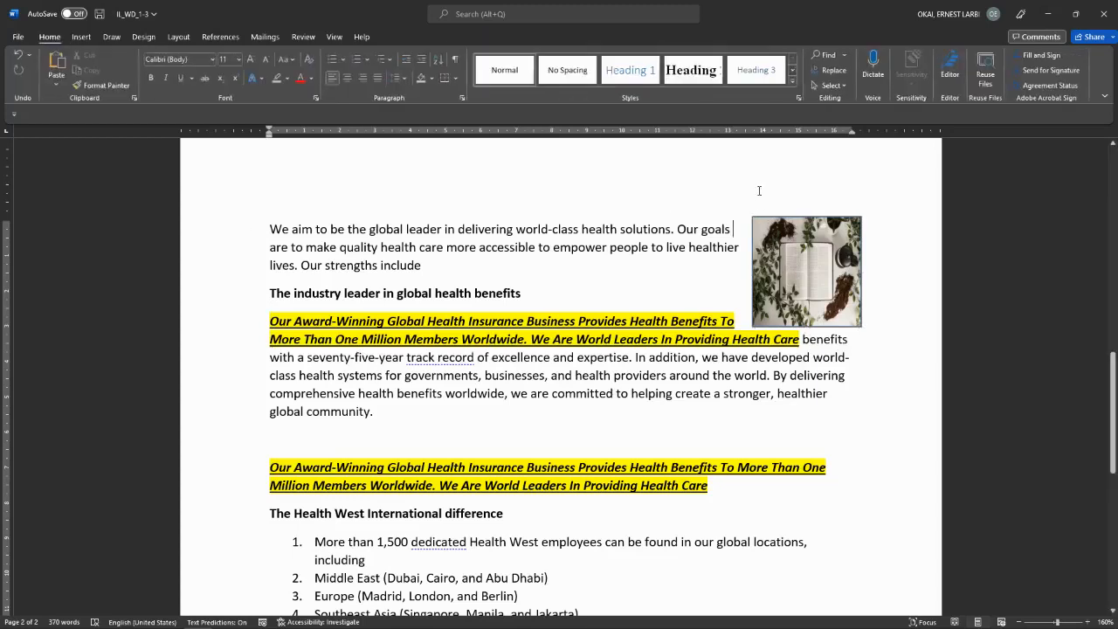
pyautogui.click(789, 276)
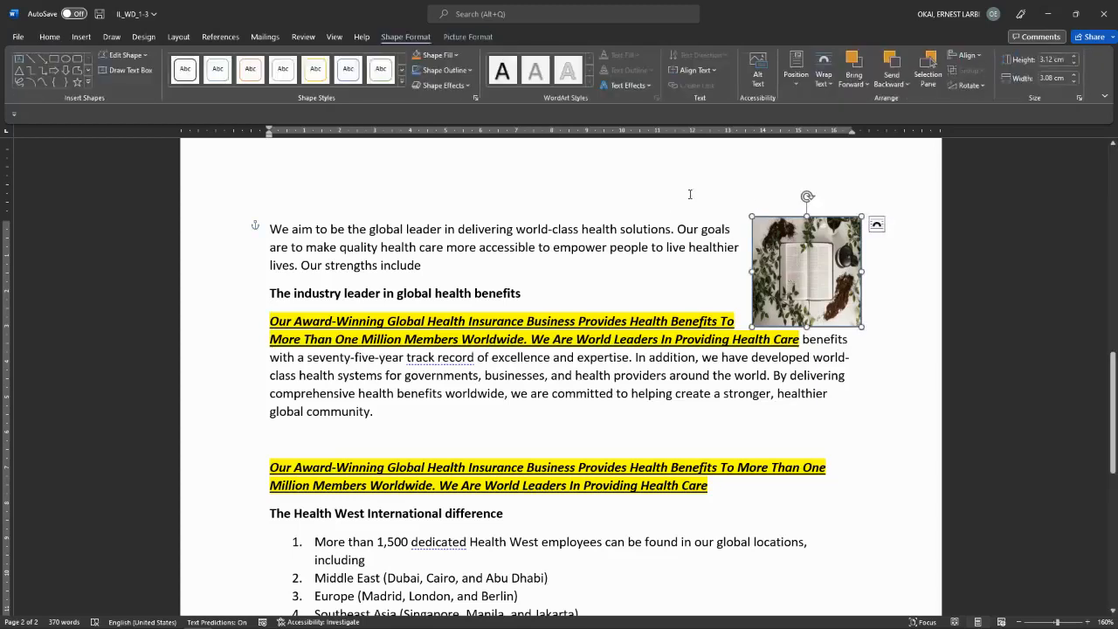
pyautogui.click(468, 37)
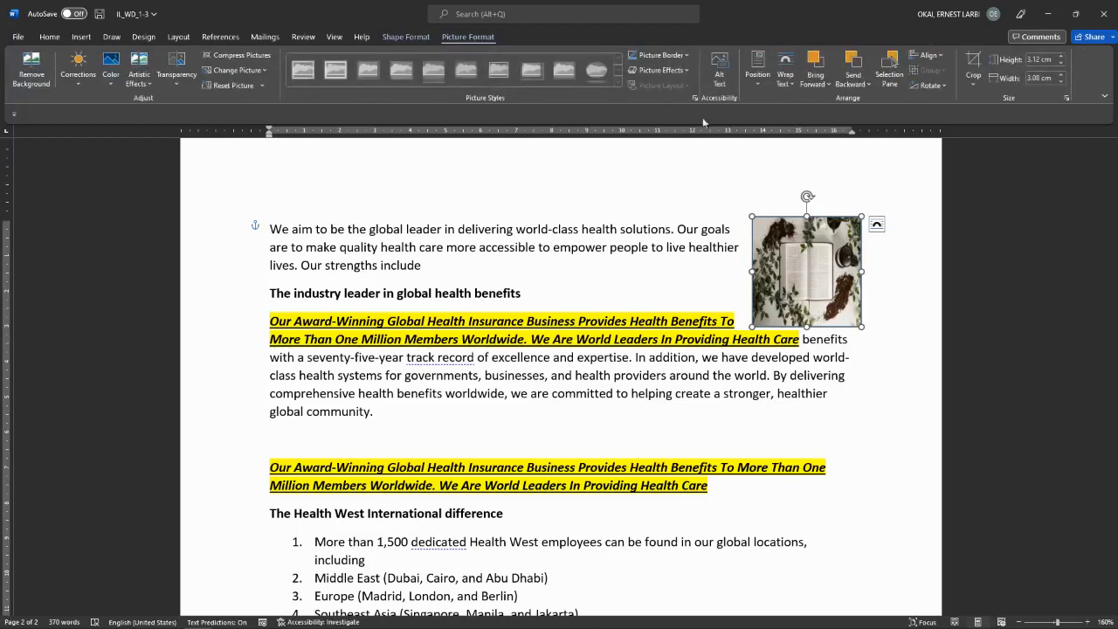
pyautogui.click(972, 85)
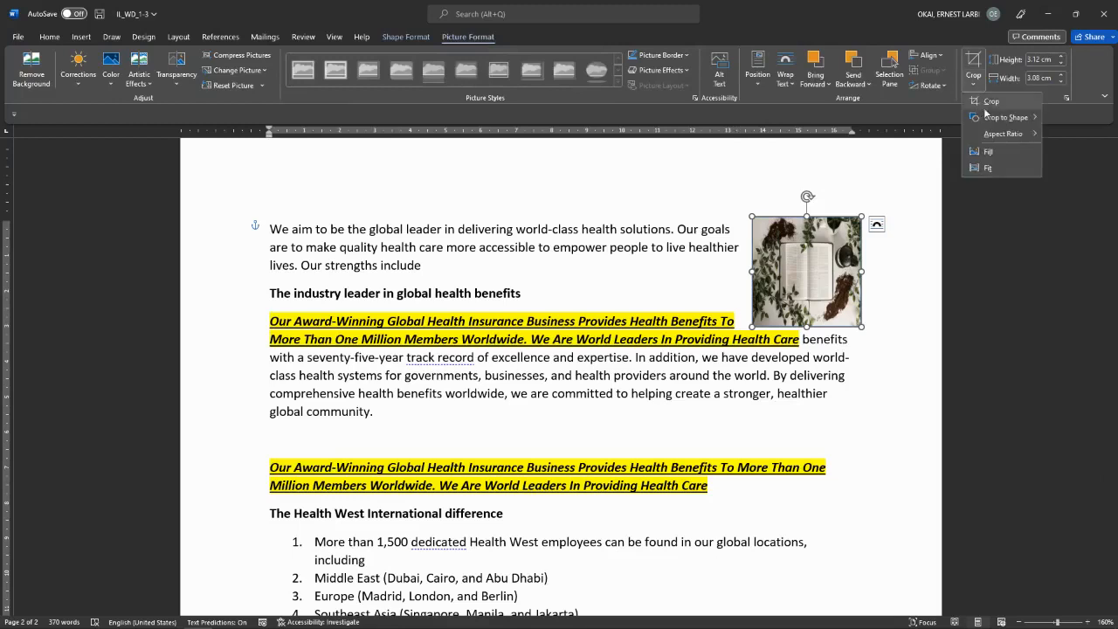
pyautogui.moveTo(992, 117)
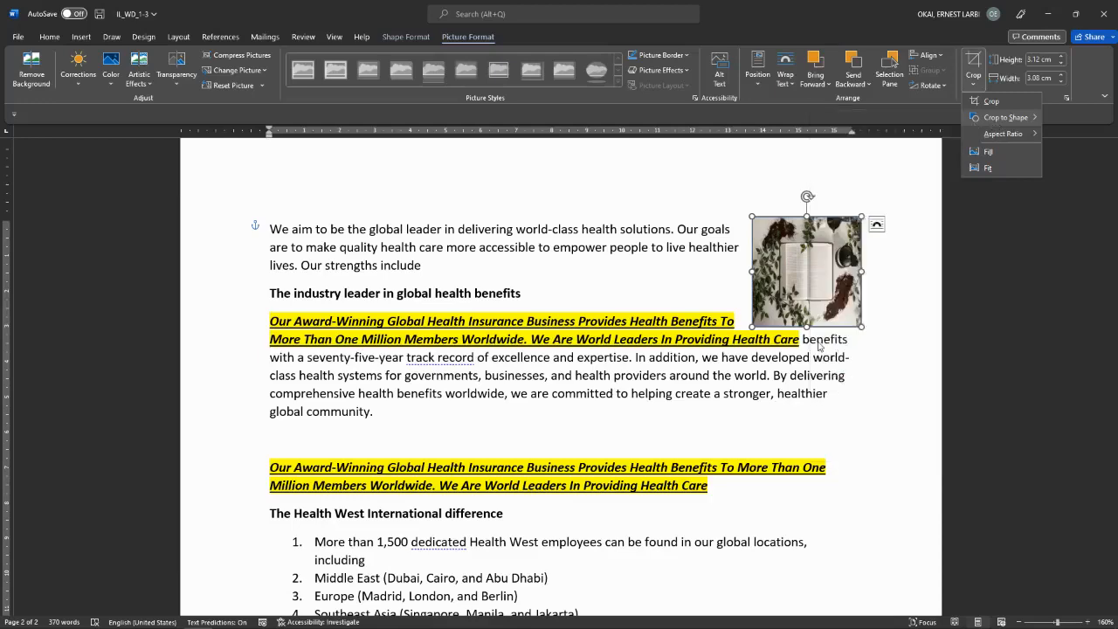
pyautogui.click(819, 346)
# Step: Enlarge the circular book picture slightly, drag it into the paragraph, then delete it
pyautogui.click(921, 315)
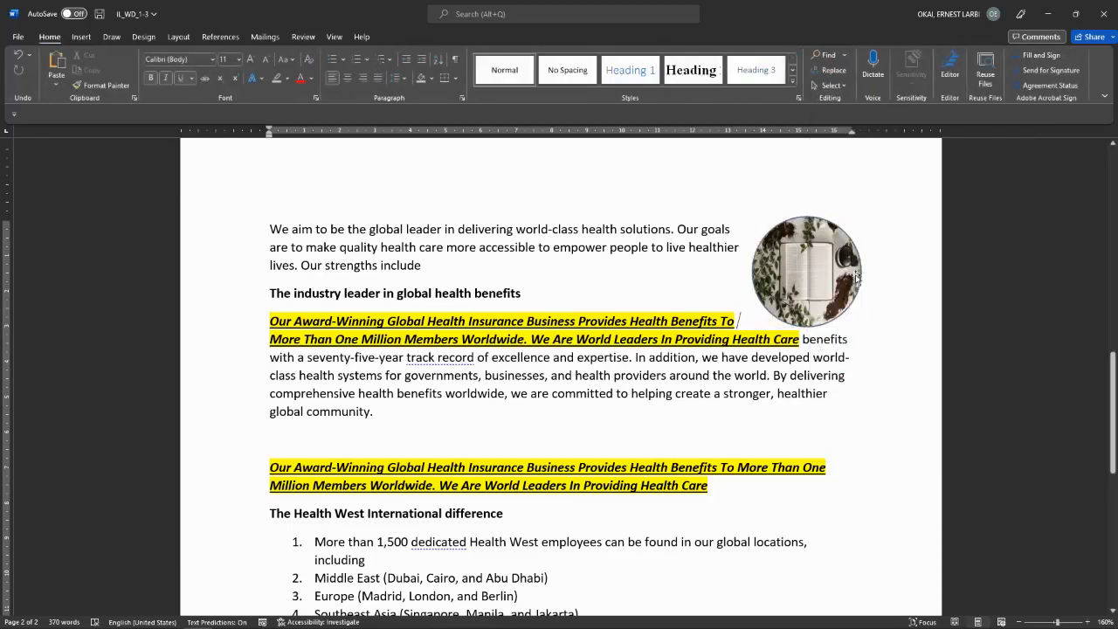
pyautogui.click(772, 306)
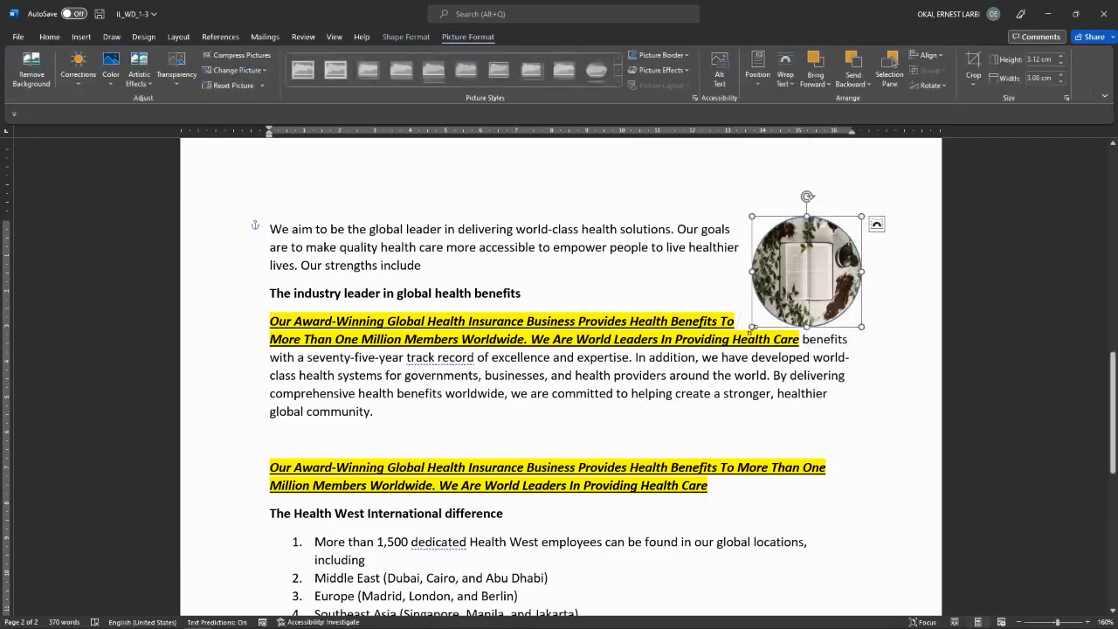
pyautogui.moveTo(751, 327); pyautogui.dragTo(739, 339)
pyautogui.moveTo(815, 255); pyautogui.dragTo(553, 314)
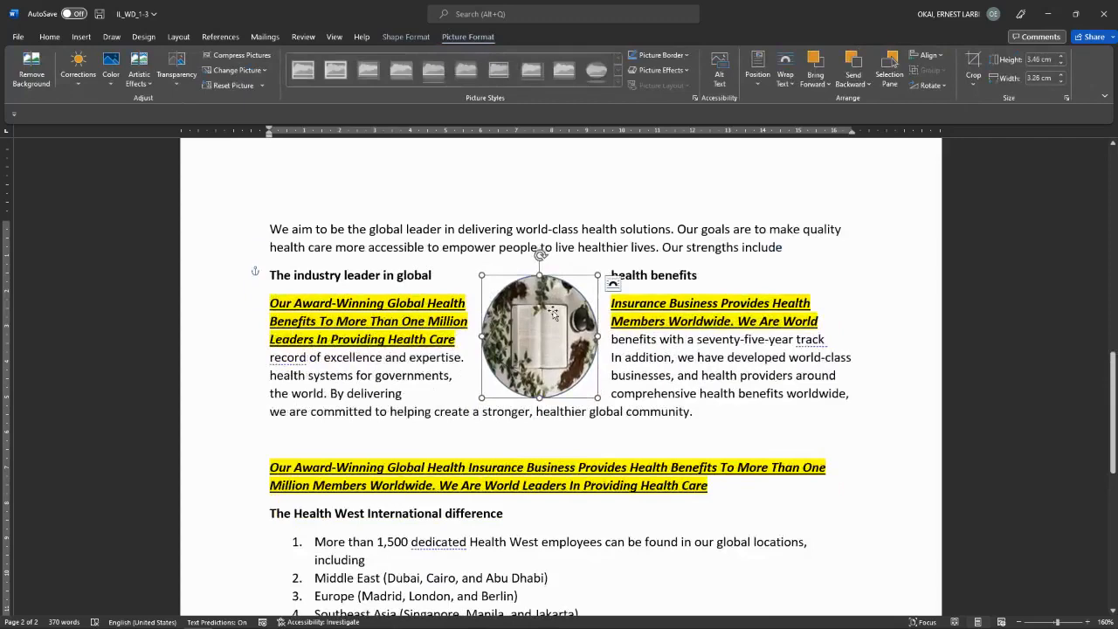
pyautogui.press('Delete')
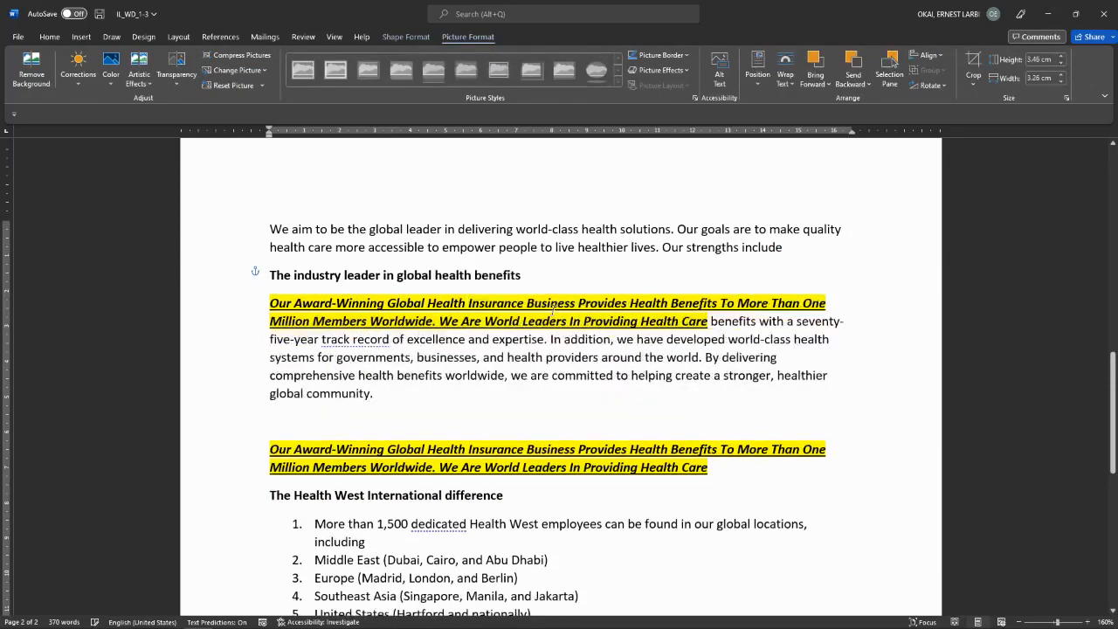
pyautogui.click(81, 37)
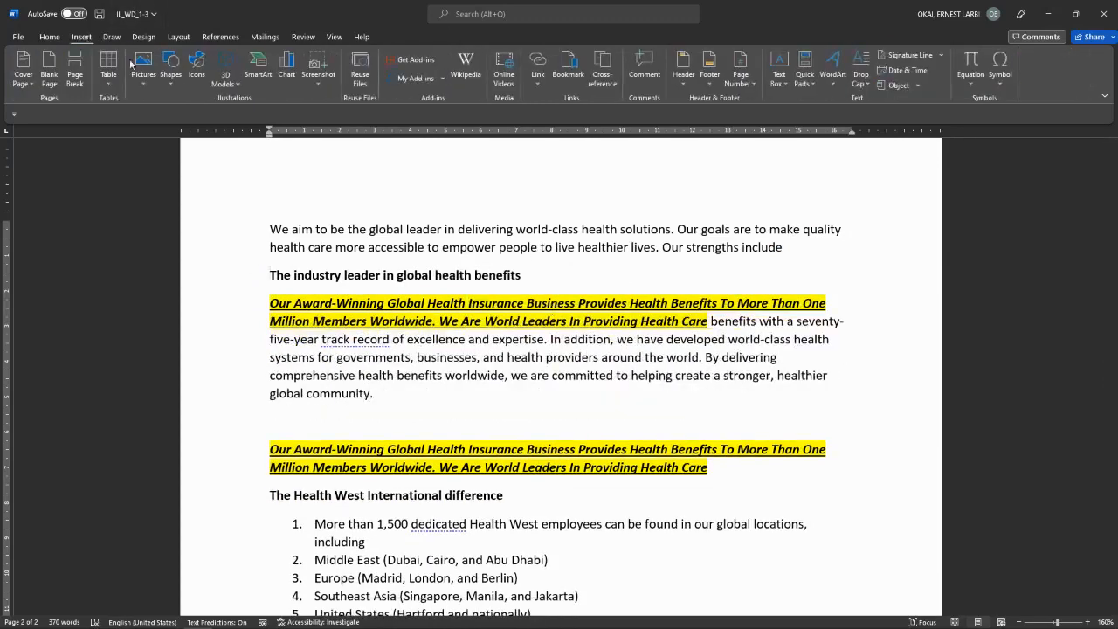
pyautogui.click(172, 70)
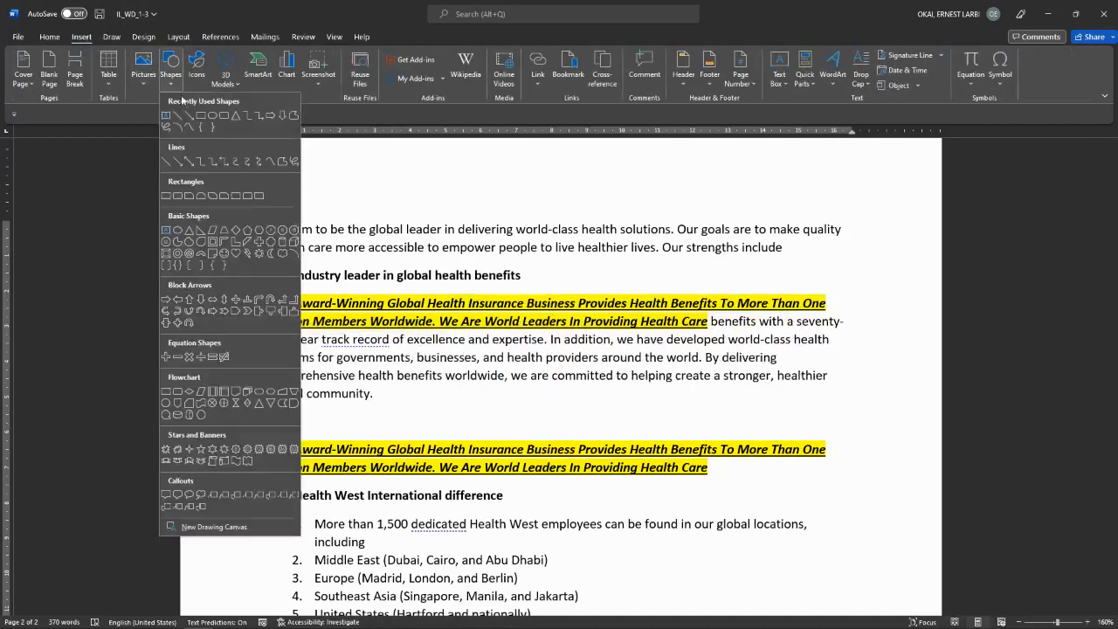
pyautogui.click(214, 117)
pyautogui.moveTo(462, 172); pyautogui.dragTo(556, 259)
pyautogui.click(440, 56)
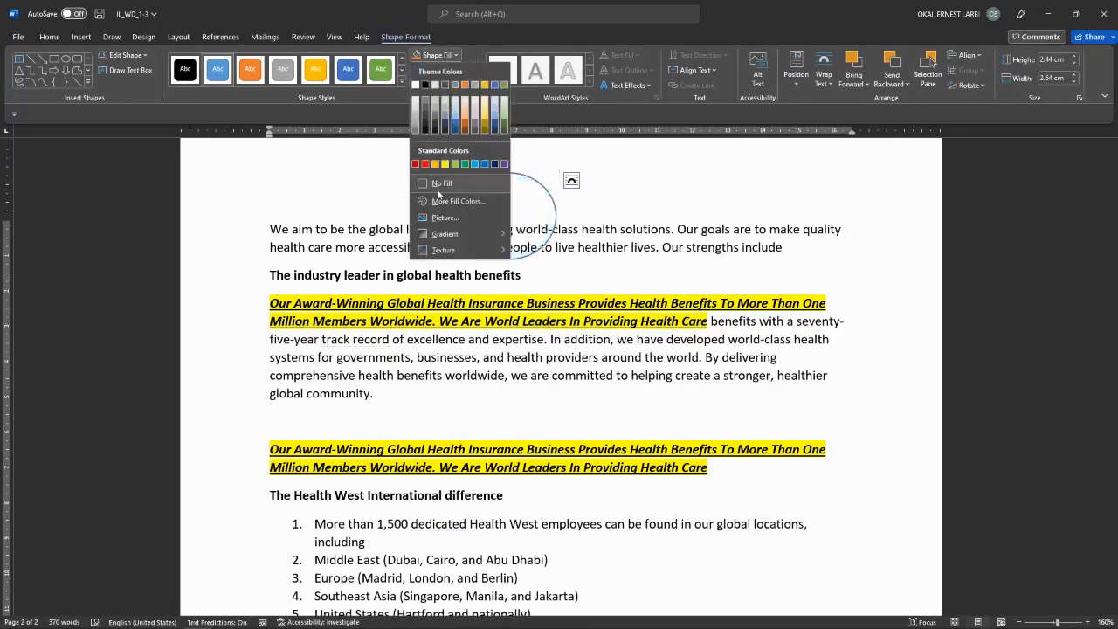
pyautogui.click(434, 219)
pyautogui.click(563, 273)
pyautogui.click(182, 175)
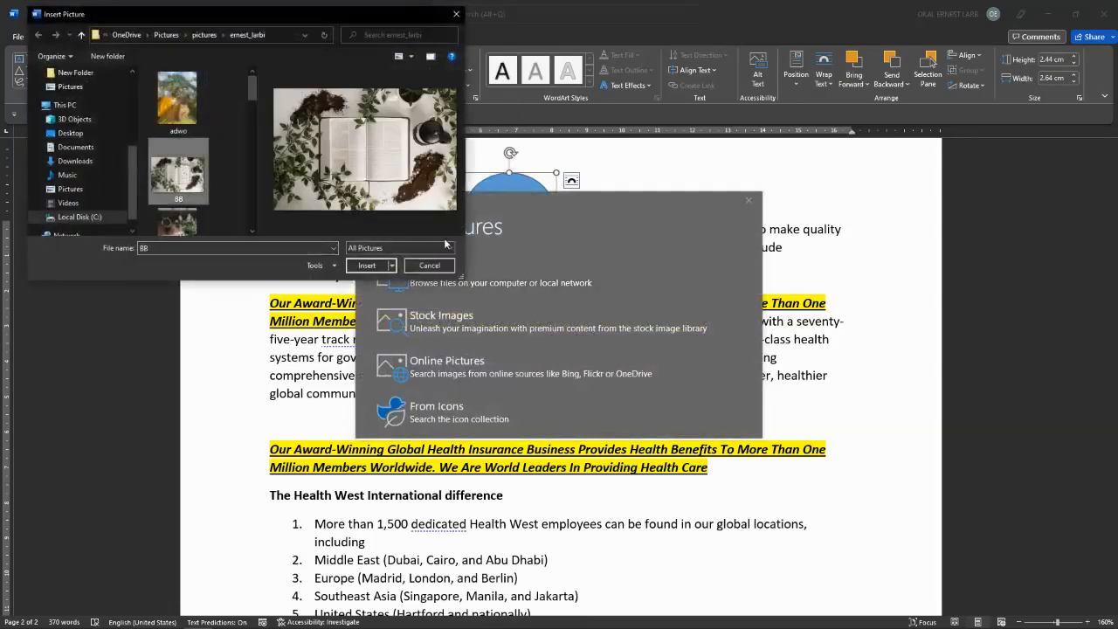
pyautogui.click(366, 265)
pyautogui.moveTo(505, 196); pyautogui.dragTo(773, 273)
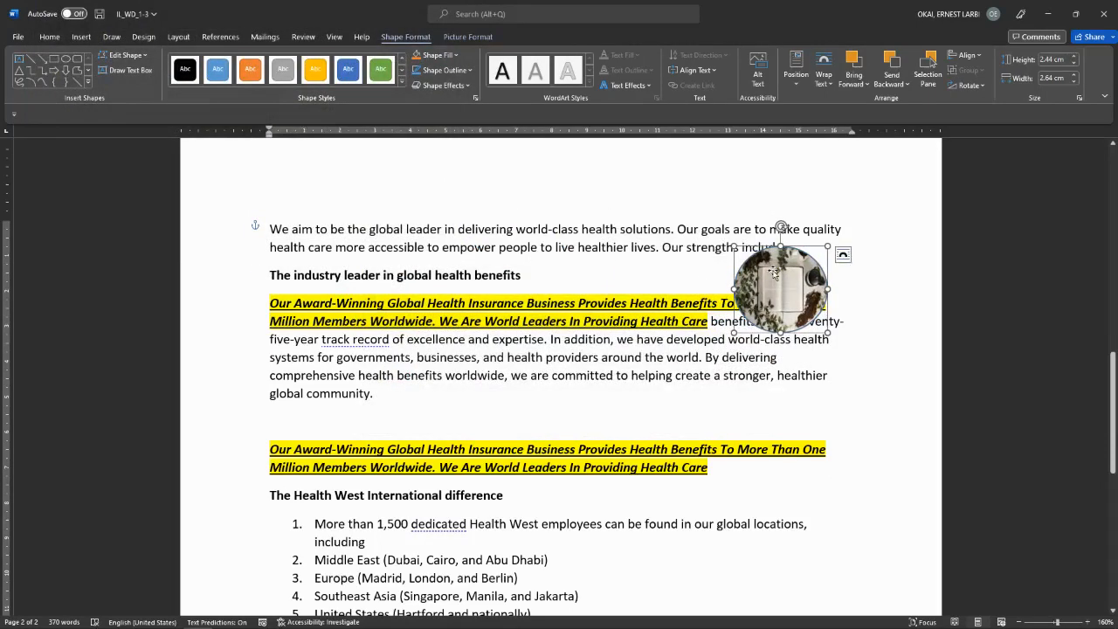
pyautogui.press('Delete')
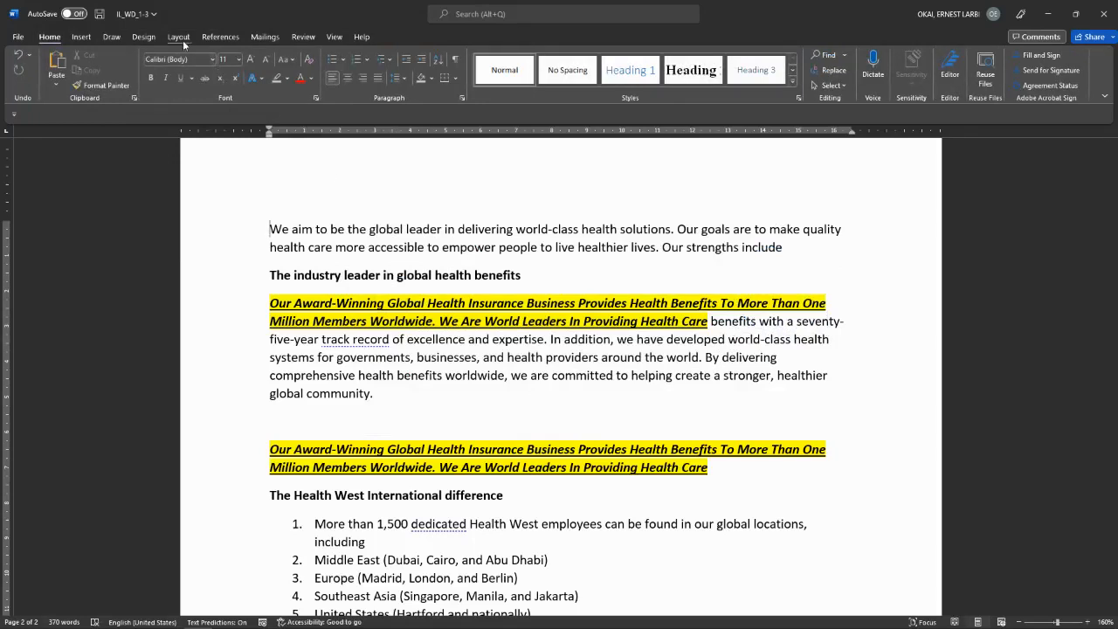
# Step: Insert the BIBLEN photo of potted plants and an open book from this device
pyautogui.click(82, 37)
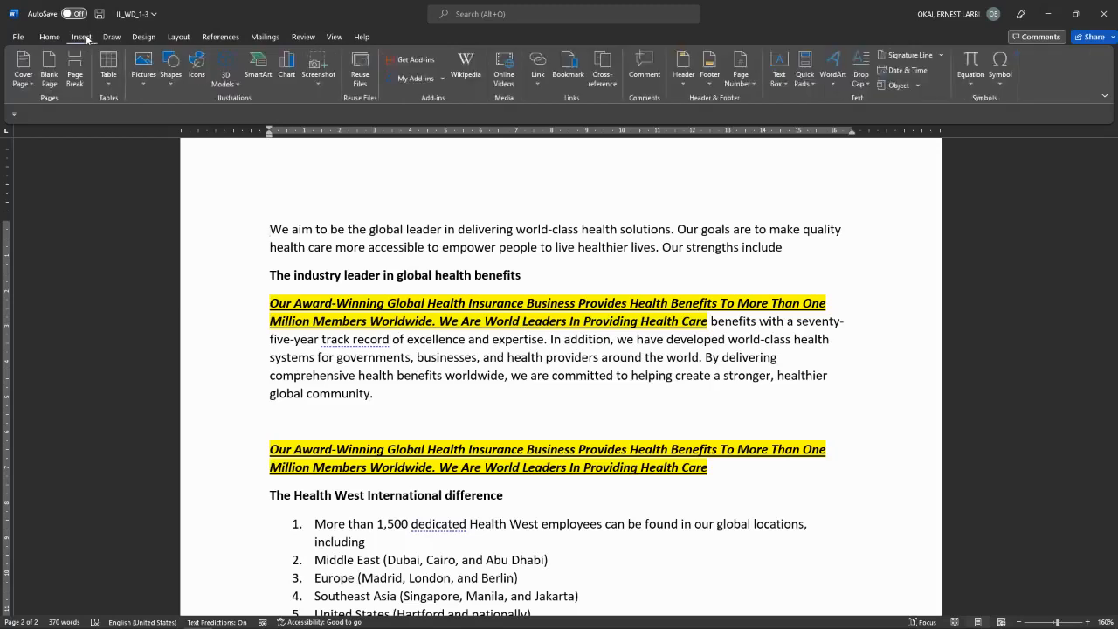
pyautogui.click(146, 82)
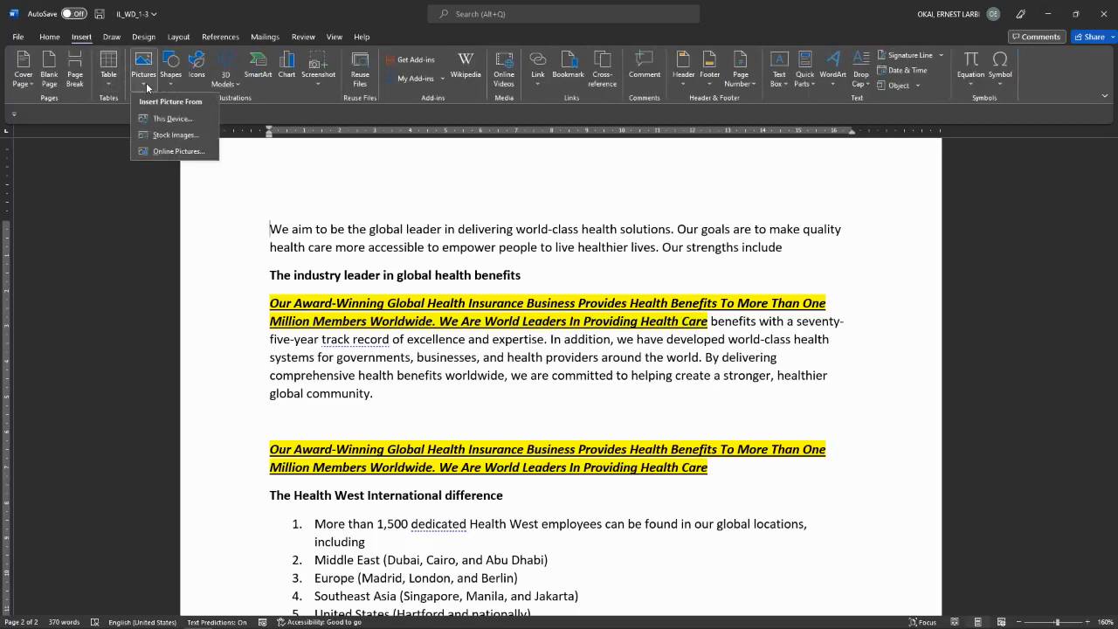
pyautogui.click(179, 119)
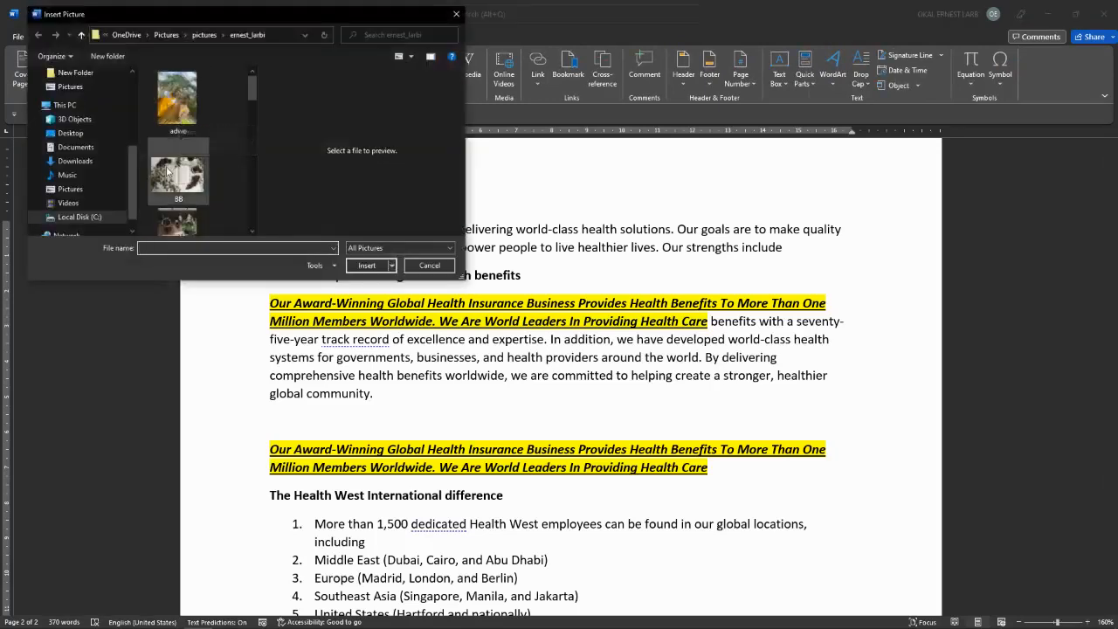
pyautogui.click(181, 222)
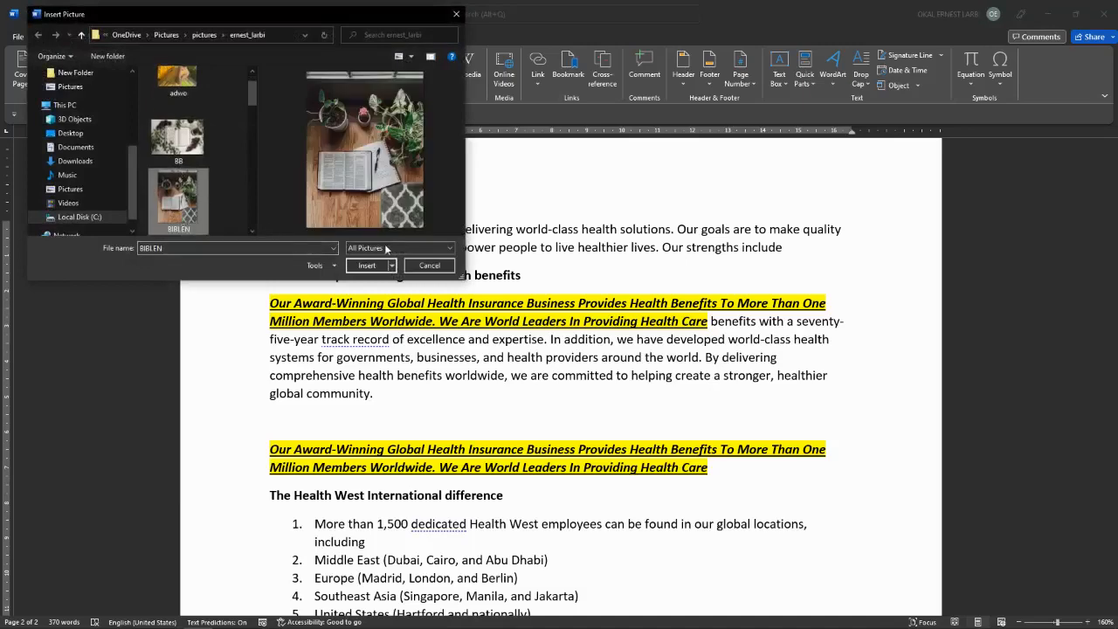
pyautogui.click(367, 265)
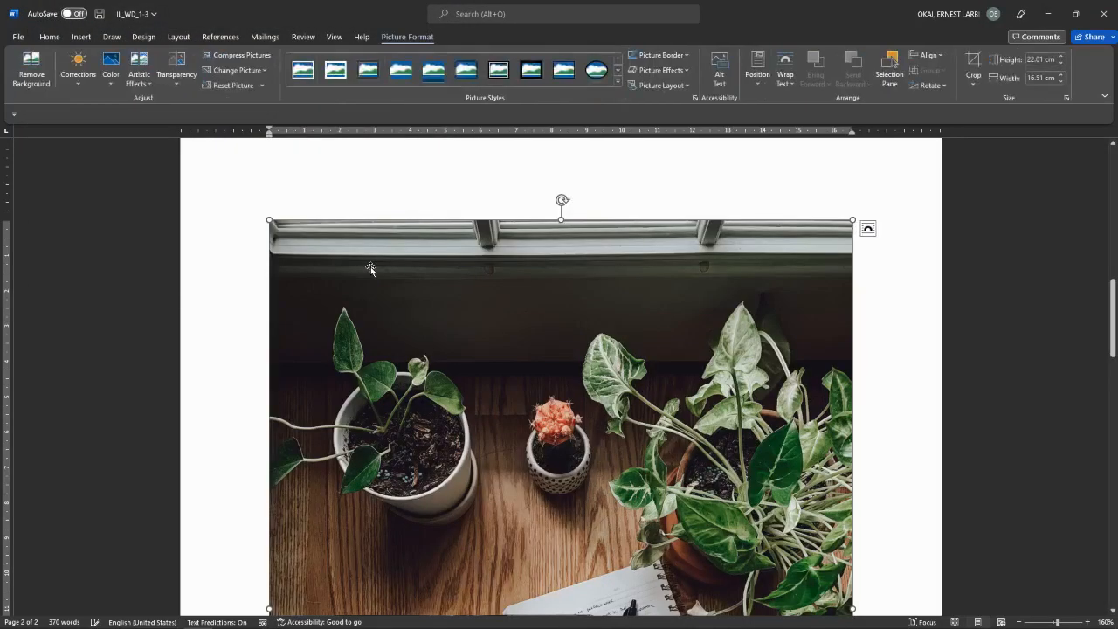
pyautogui.scroll(-10, 370, 268)
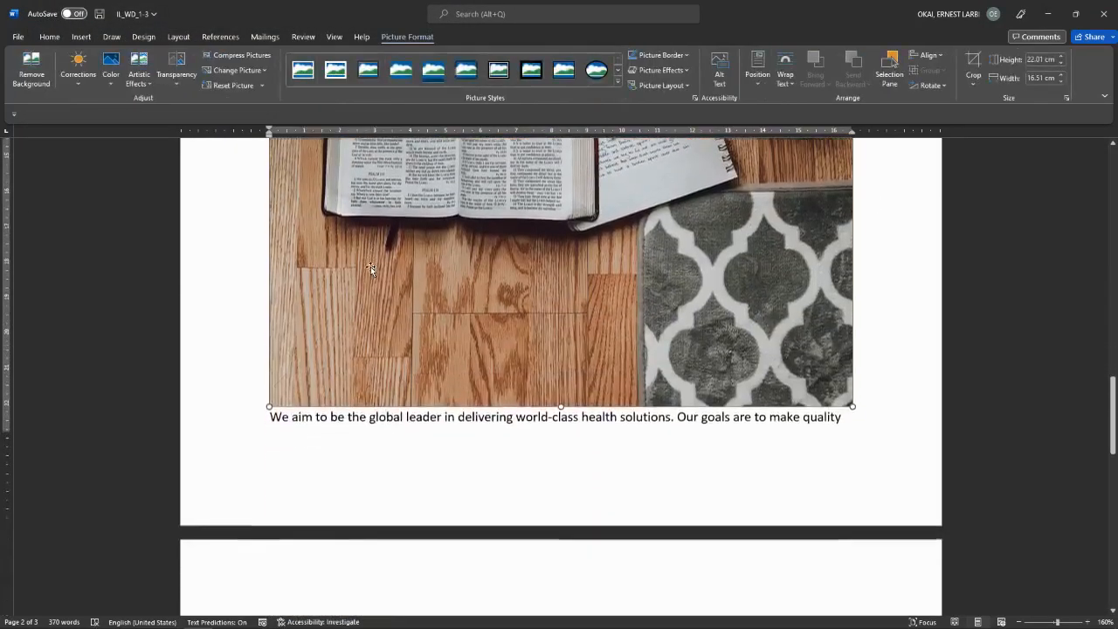
pyautogui.scroll(9, 370, 269)
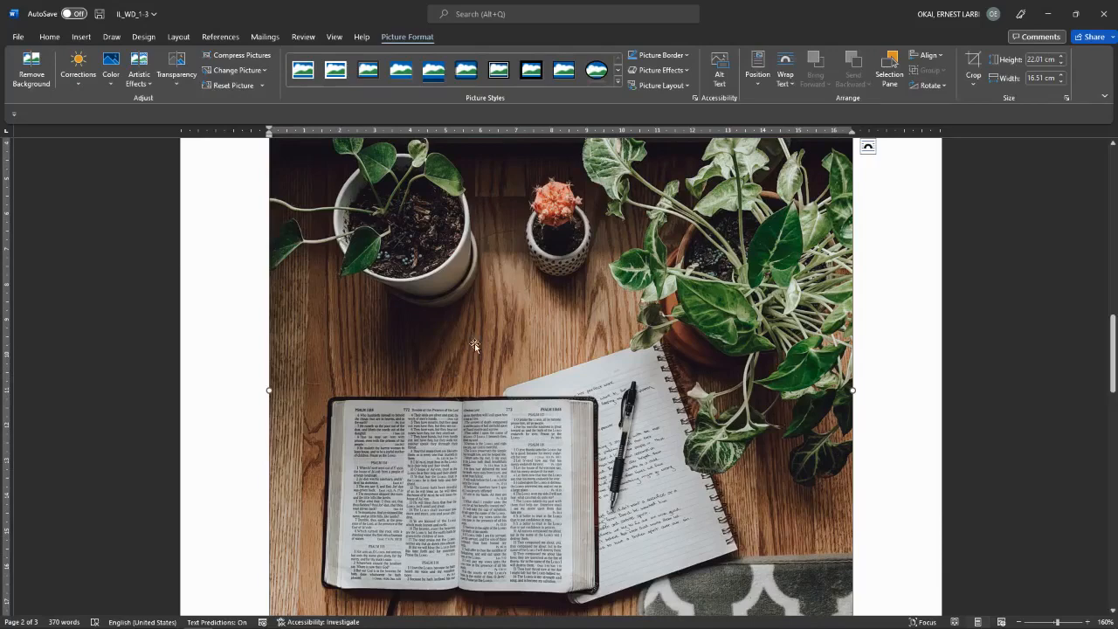
pyautogui.scroll(-5, 474, 343)
pyautogui.scroll(1, 474, 344)
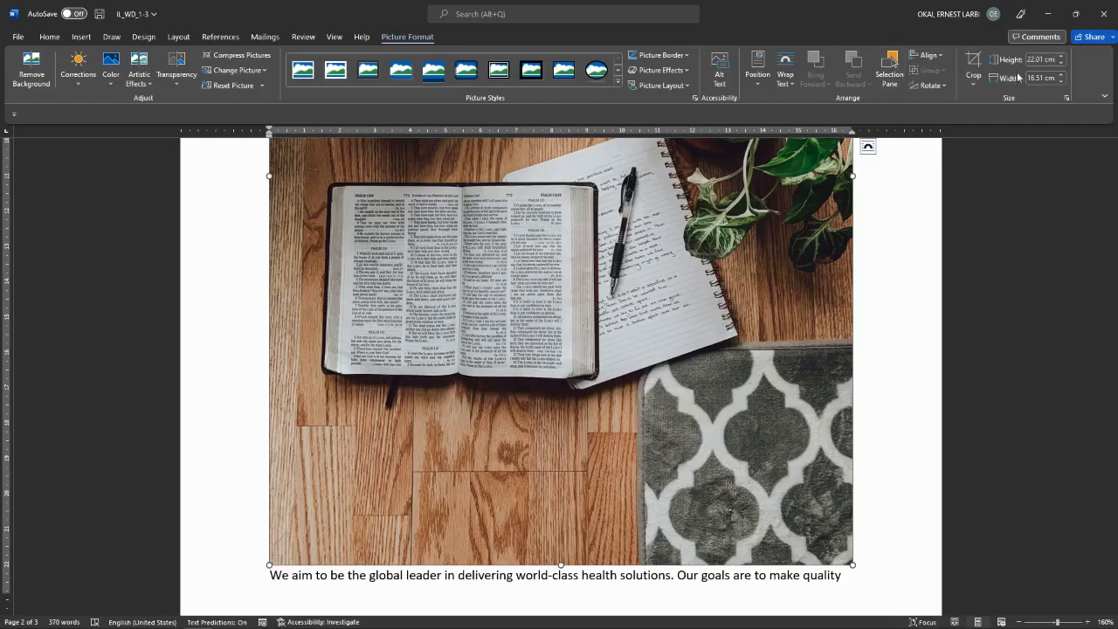
pyautogui.click(1045, 59)
# Step: Set the photo's height to 6 cm
pyautogui.write('6')
pyautogui.click(1039, 77)
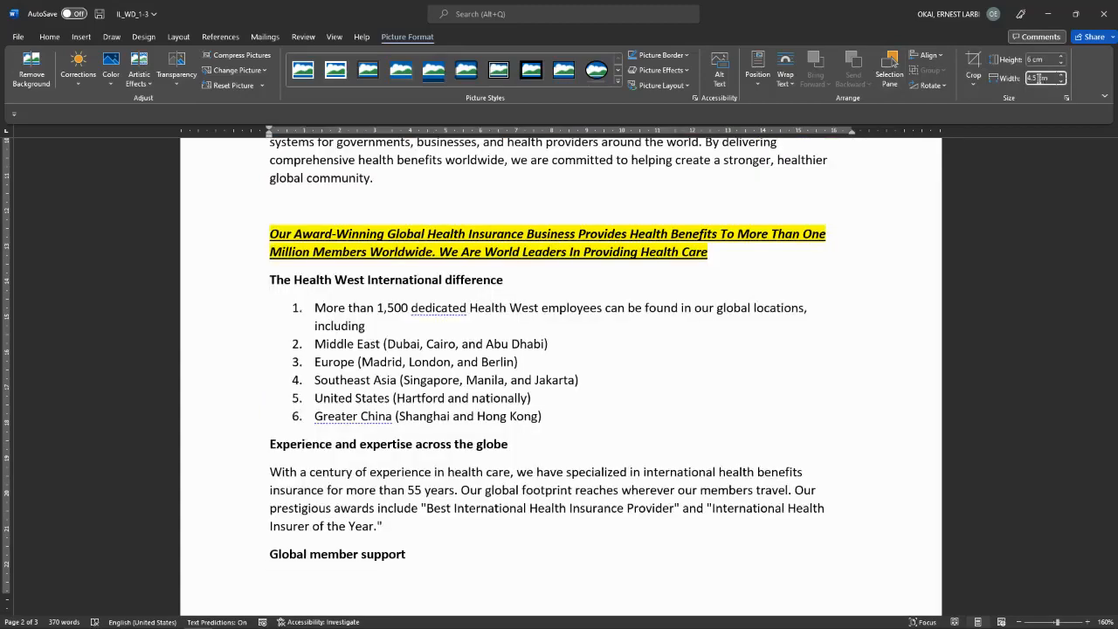
pyautogui.scroll(10, 659, 224)
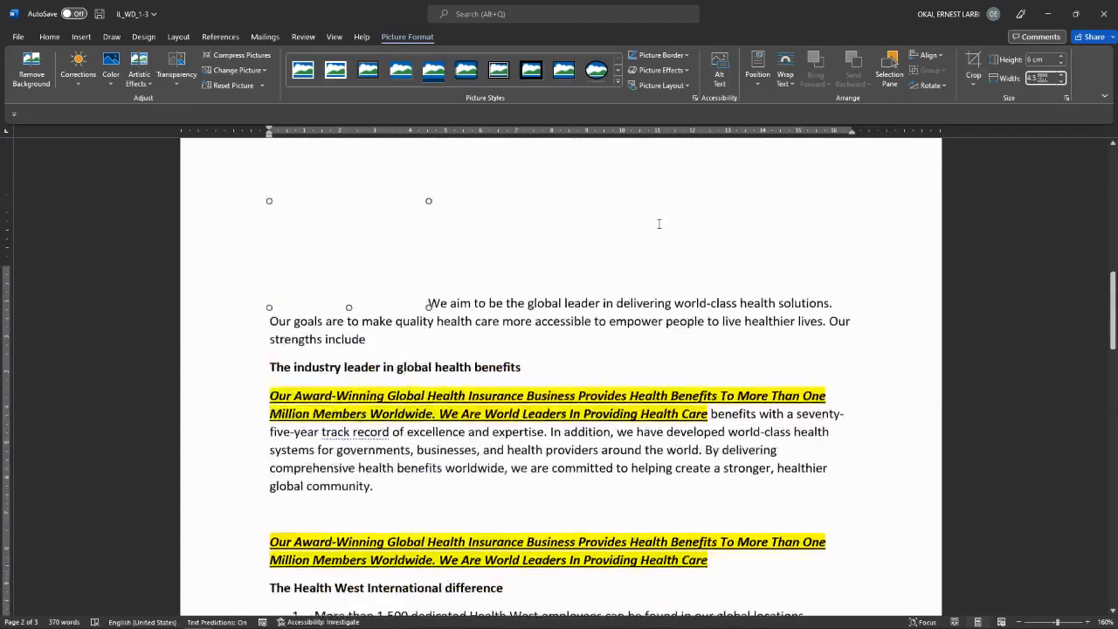
pyautogui.scroll(-3, 659, 223)
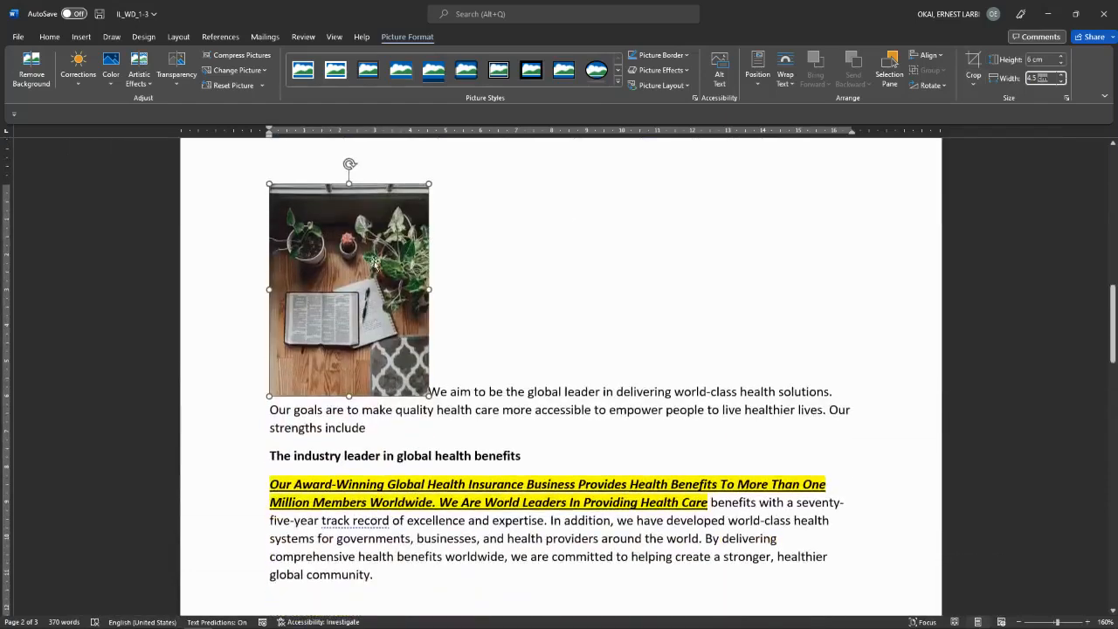
# Step: Move the photo among the opening paragraphs, dropping it below the first paragraph
pyautogui.press('F2')
pyautogui.press('Return')
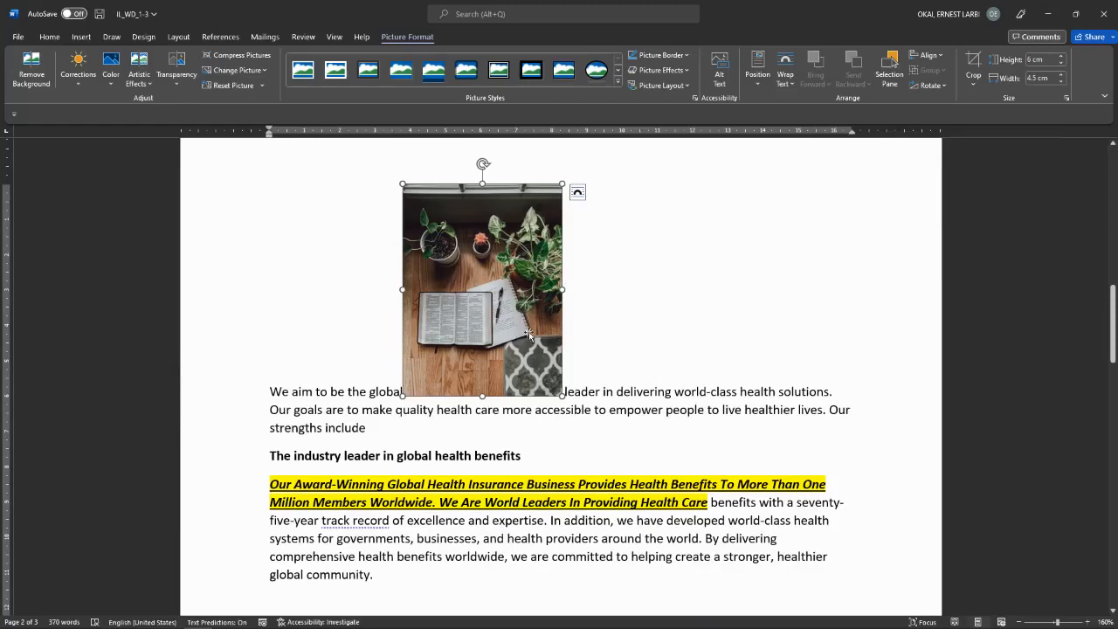
pyautogui.moveTo(528, 334); pyautogui.dragTo(614, 396)
pyautogui.moveTo(547, 323); pyautogui.dragTo(613, 448)
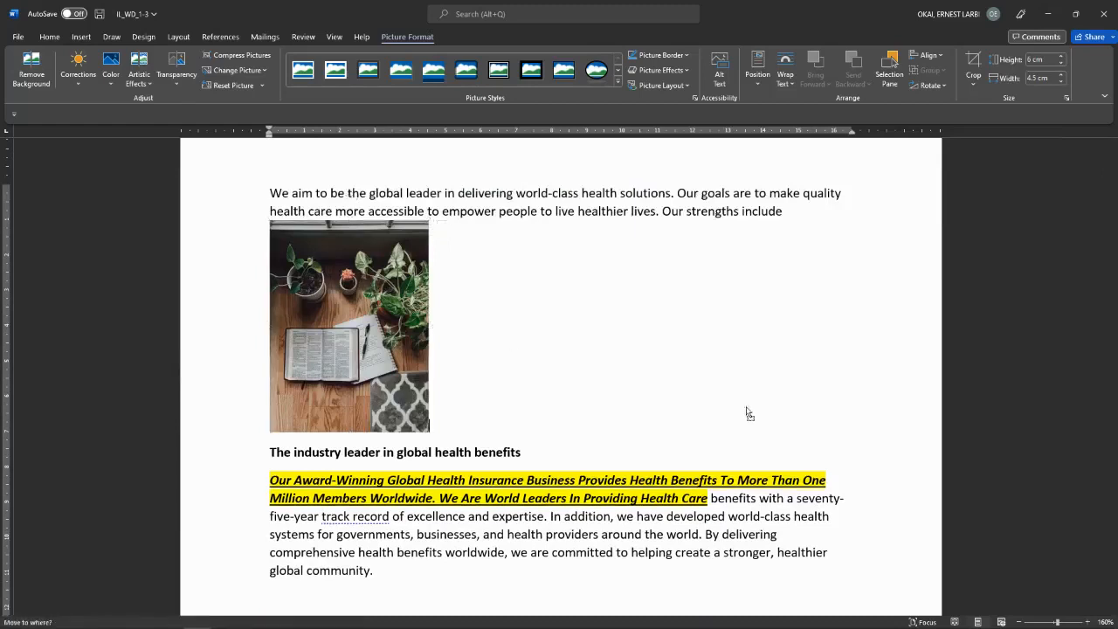
pyautogui.moveTo(373, 298); pyautogui.dragTo(492, 312)
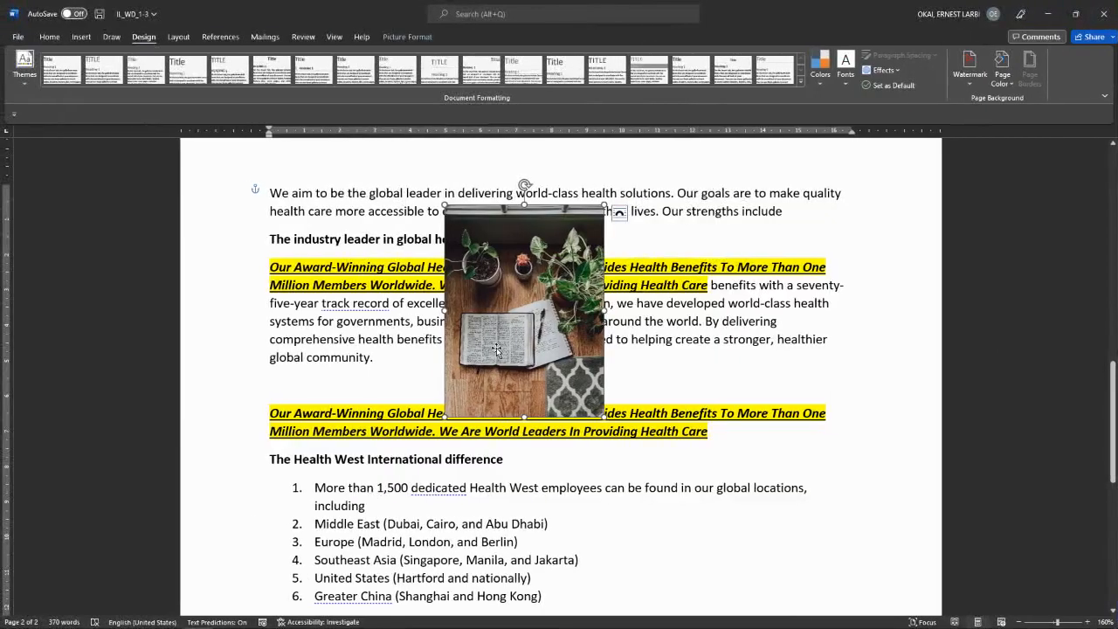
# Step: Set the plant photo to In Front of Text and drag it over the opening paragraphs
pyautogui.moveTo(511, 343); pyautogui.dragTo(686, 350)
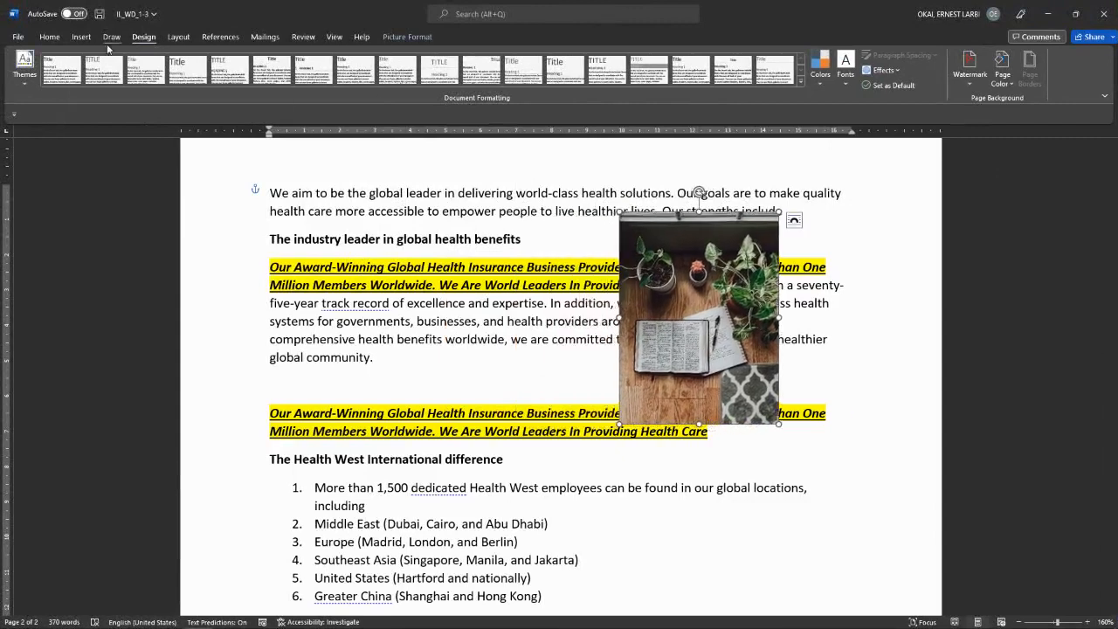
pyautogui.click(45, 37)
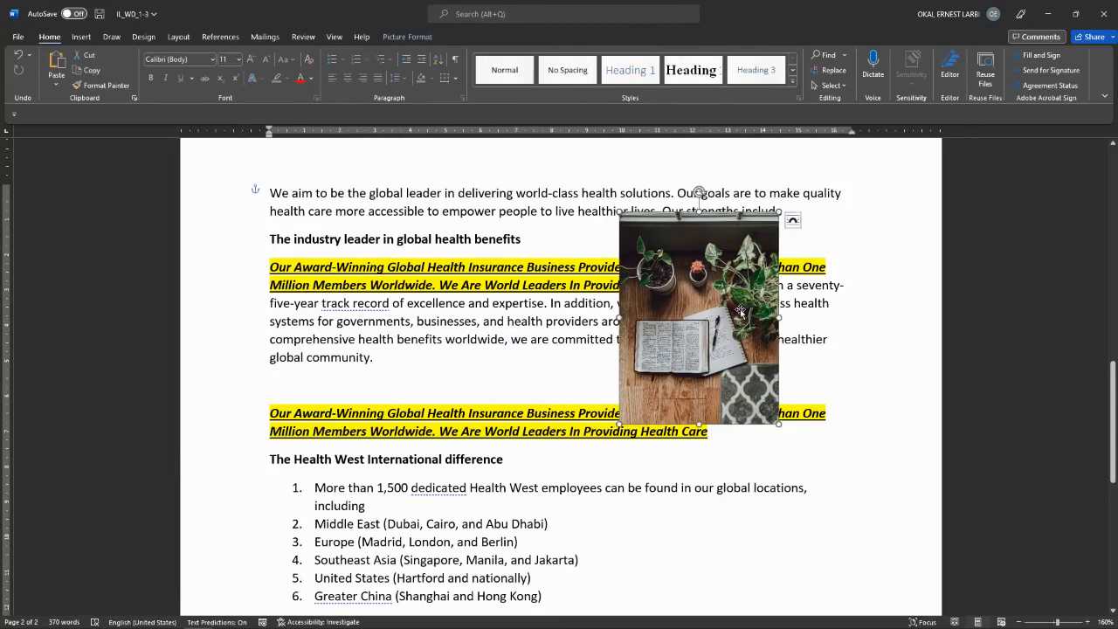
pyautogui.click(414, 35)
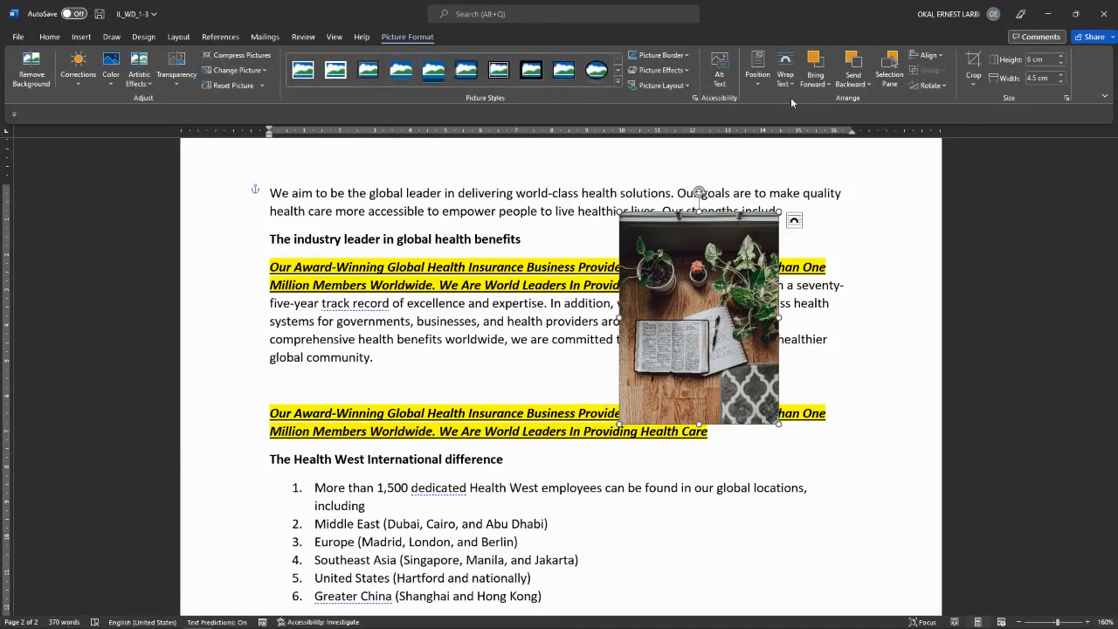
pyautogui.click(785, 71)
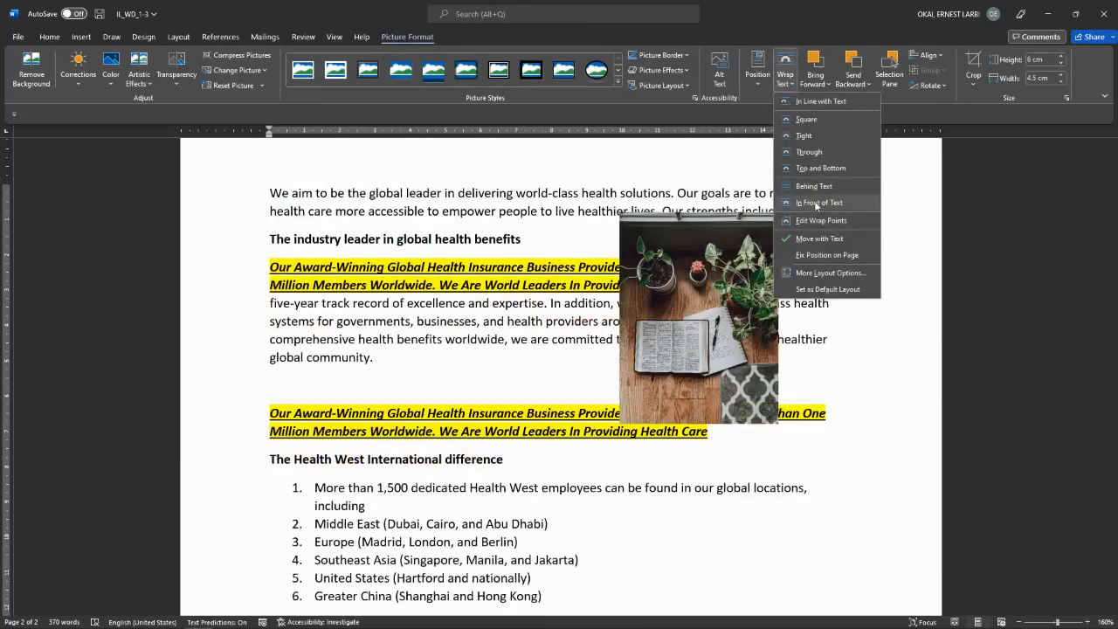
pyautogui.click(817, 204)
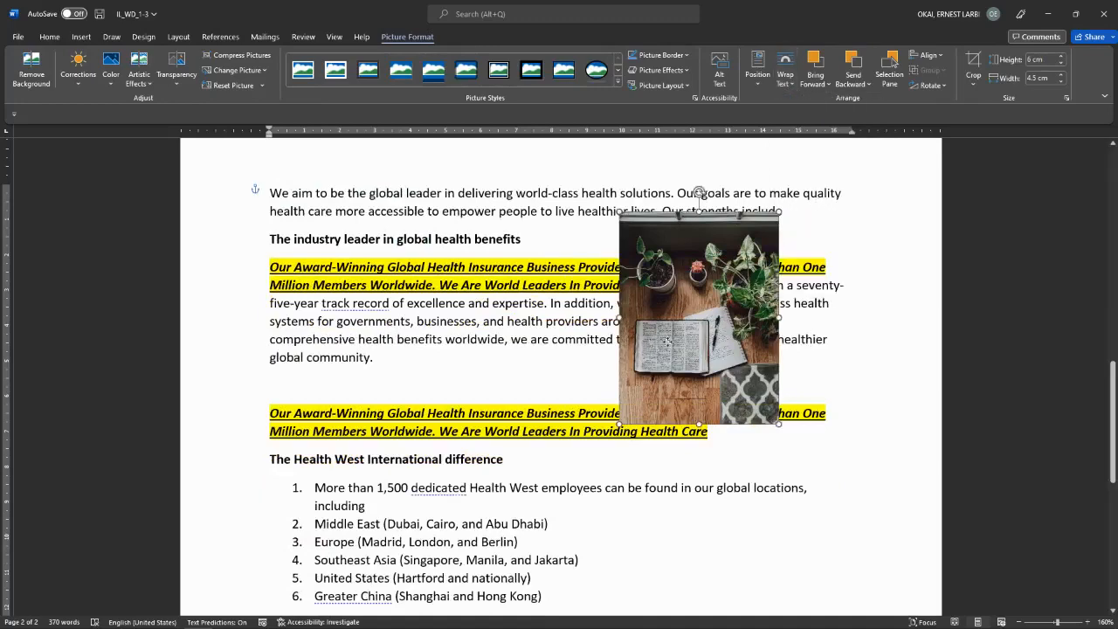
pyautogui.moveTo(631, 281); pyautogui.dragTo(644, 328)
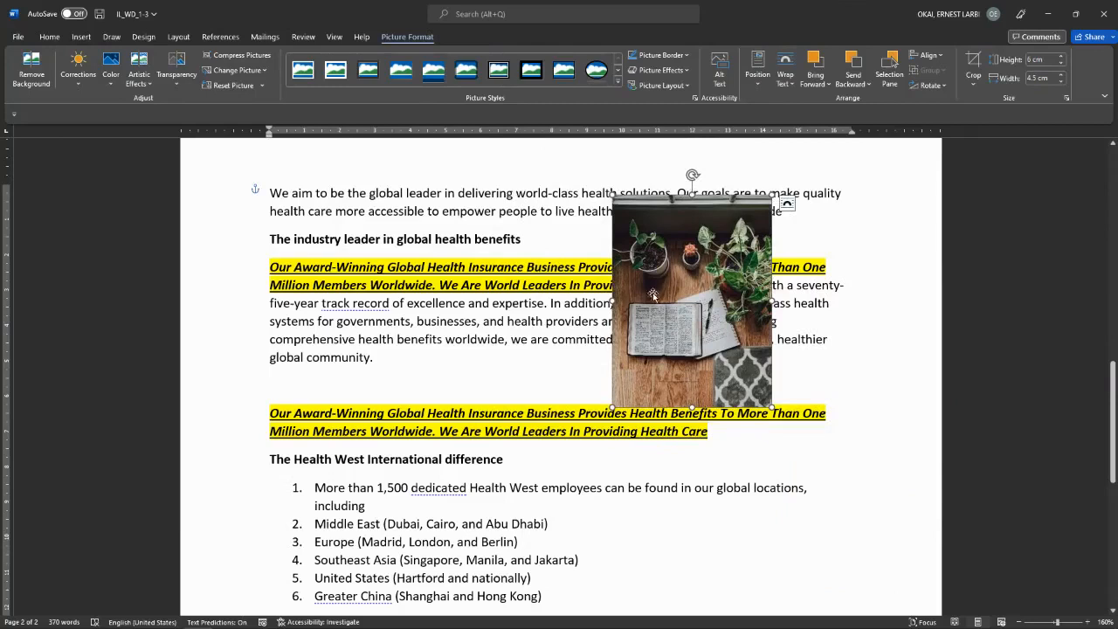
# Step: Position the photo Top Right with Square wrapping and nudge it slightly left
pyautogui.click(758, 85)
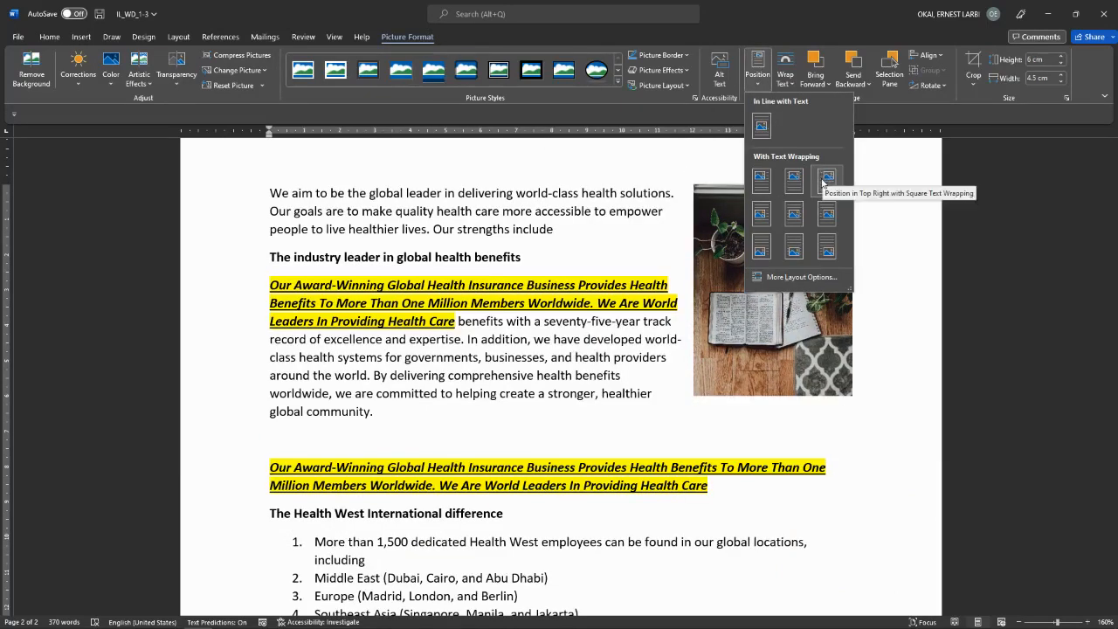
pyautogui.click(823, 182)
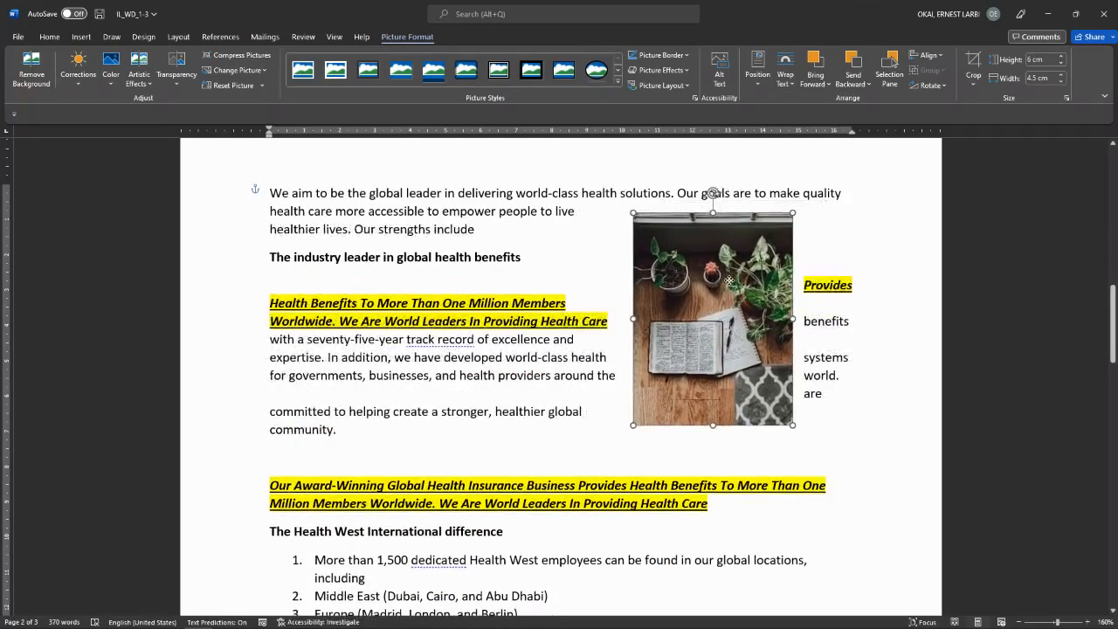
pyautogui.moveTo(798, 270); pyautogui.dragTo(788, 270)
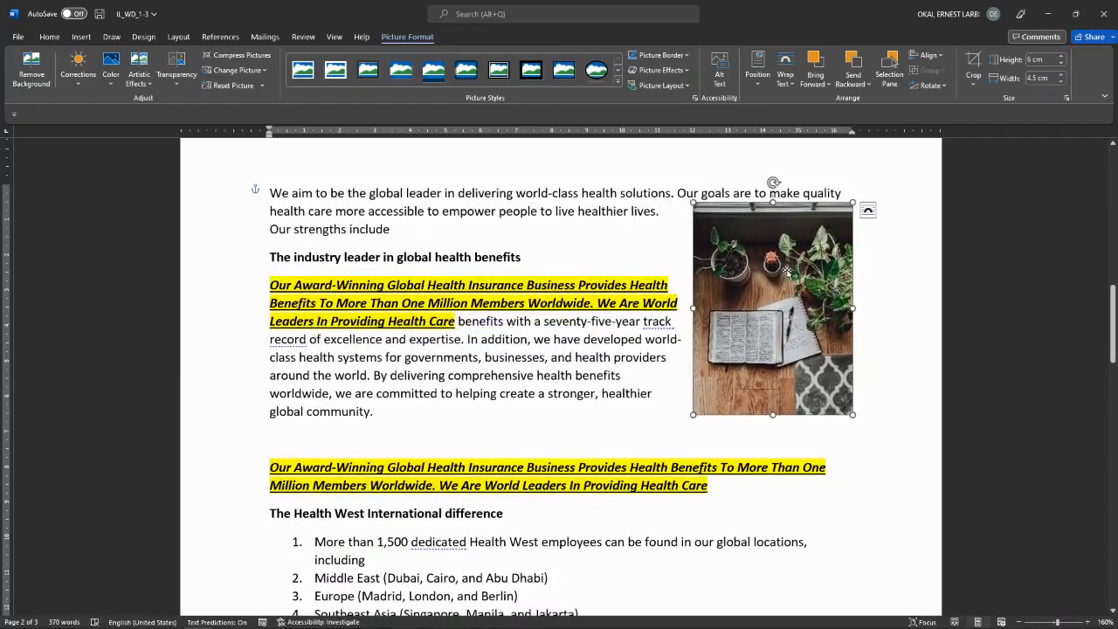
# Step: Delete the plant photo and insert the BB photo from this device instead
pyautogui.press('Delete')
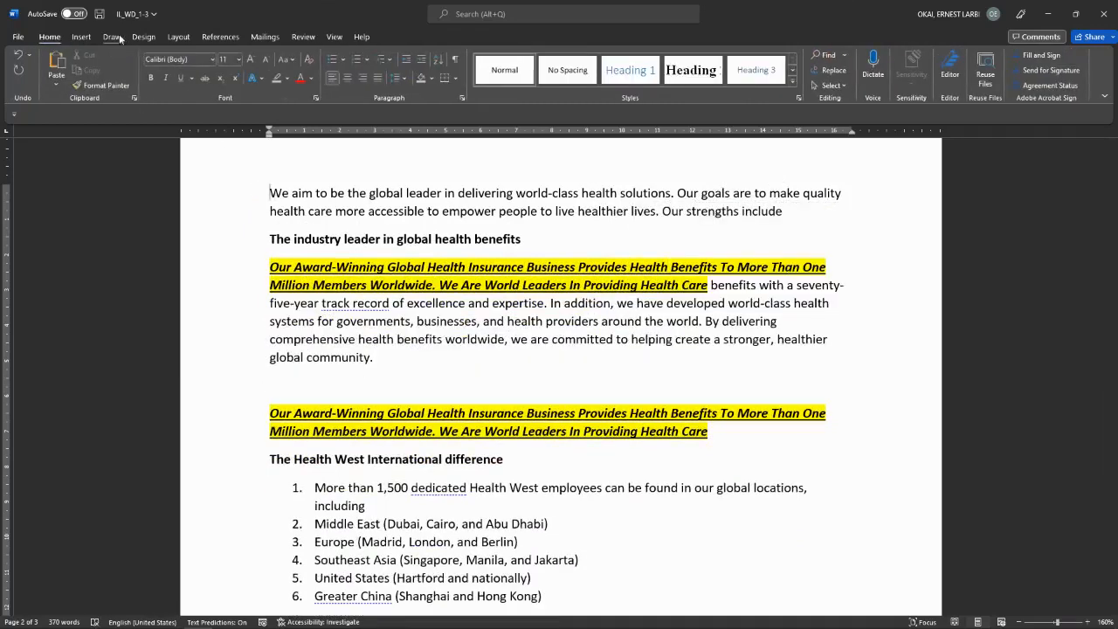
pyautogui.click(81, 37)
pyautogui.click(143, 66)
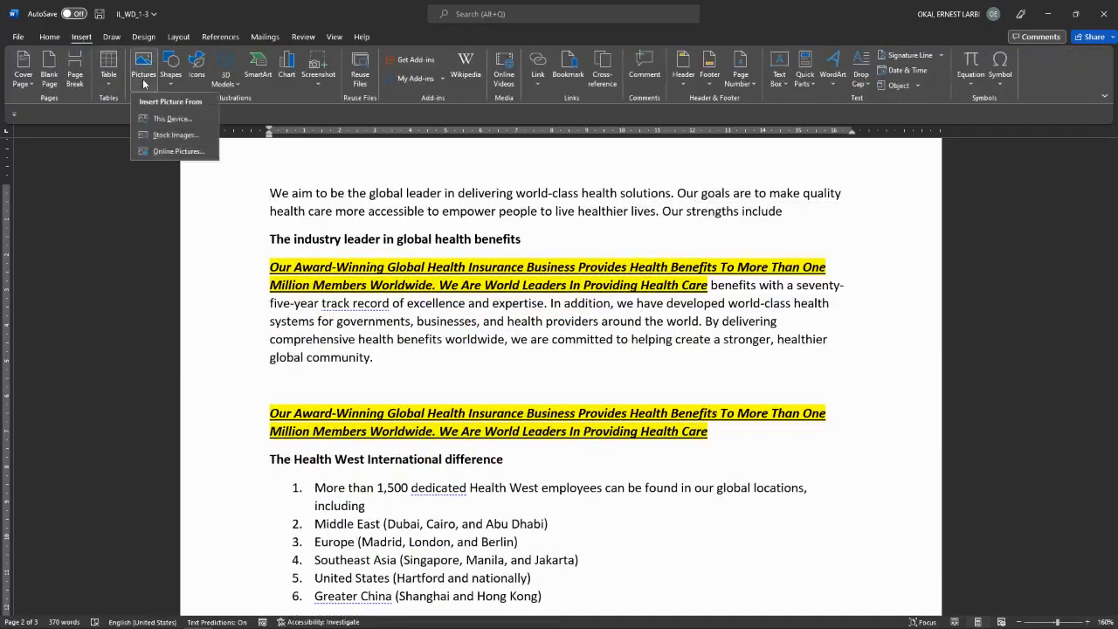
pyautogui.click(172, 120)
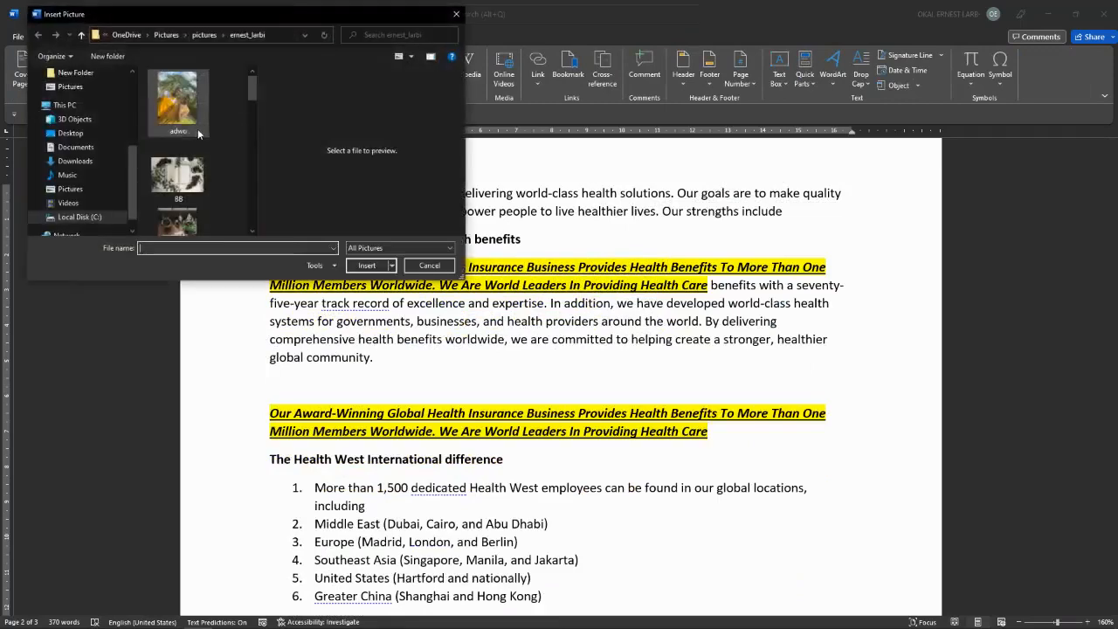
pyautogui.click(178, 175)
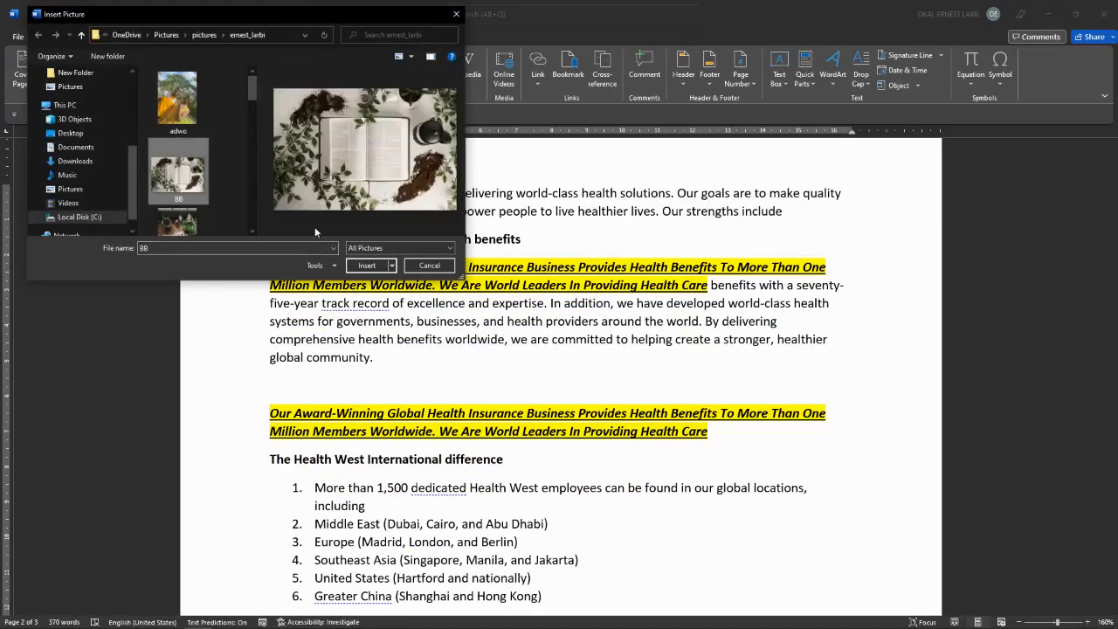
pyautogui.click(366, 266)
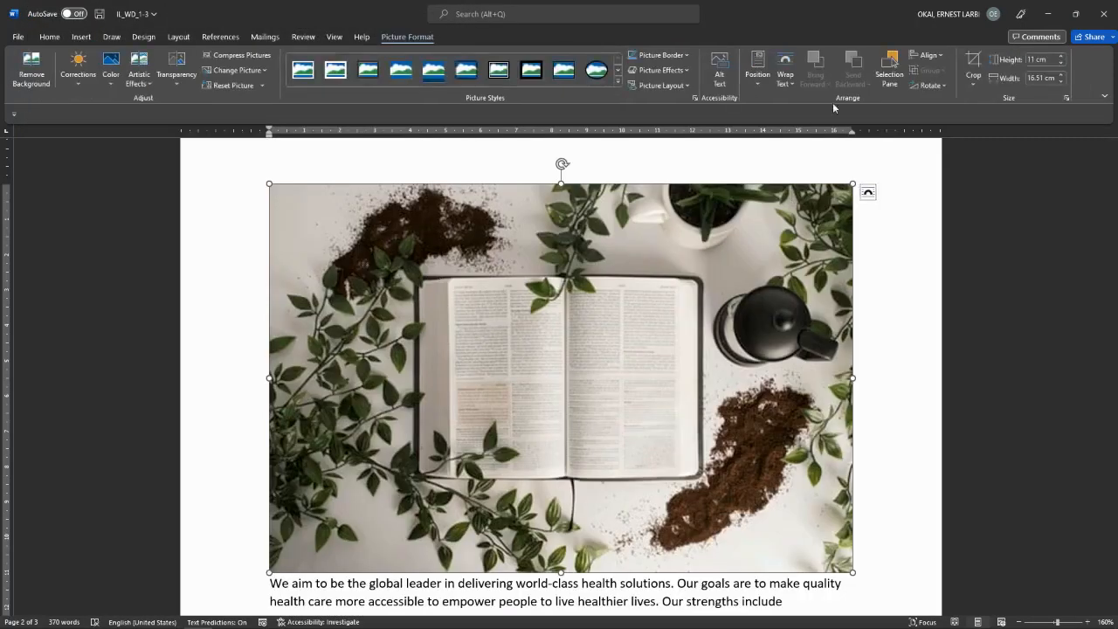
# Step: Enter 7 cm for the BB photo's height and 6 cm for its width
pyautogui.click(1039, 60)
pyautogui.write('7')
pyautogui.click(1036, 78)
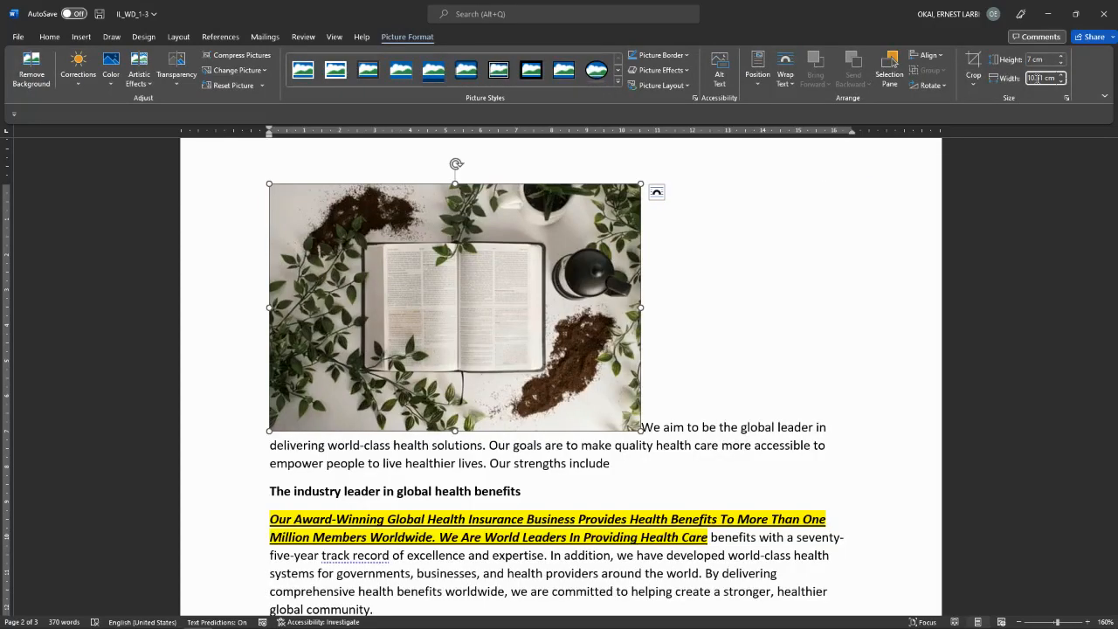
pyautogui.tripleClick(1038, 78)
pyautogui.write('6')
pyautogui.press('Return')
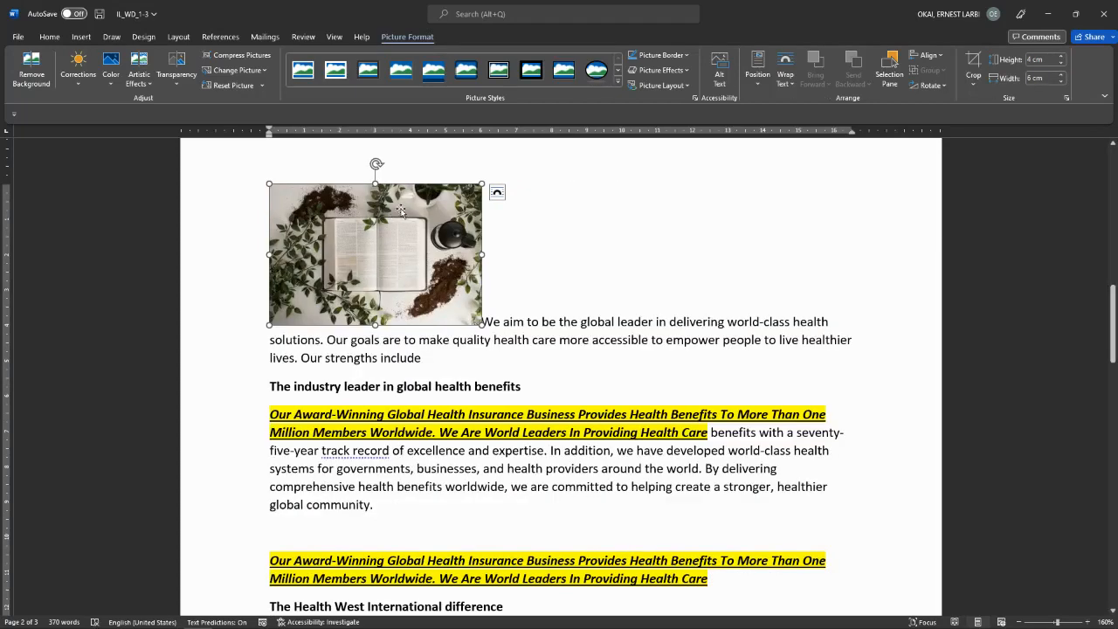
# Step: Set the photo In Front of Text, position it Top Right, and drag it beside the award-winning paragraph
pyautogui.click(785, 70)
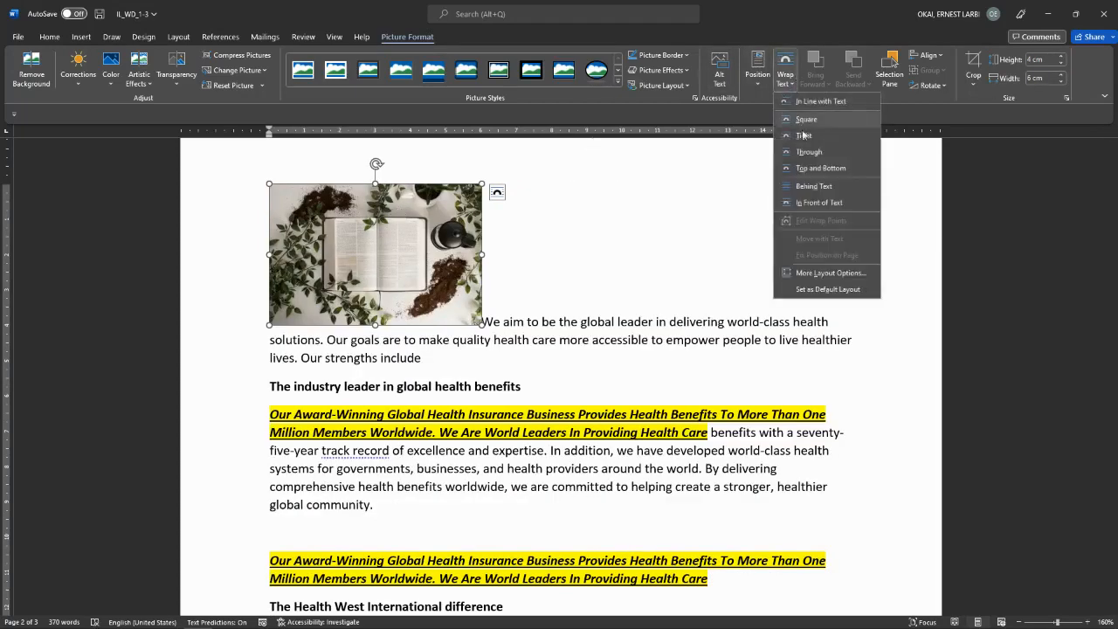
pyautogui.click(819, 203)
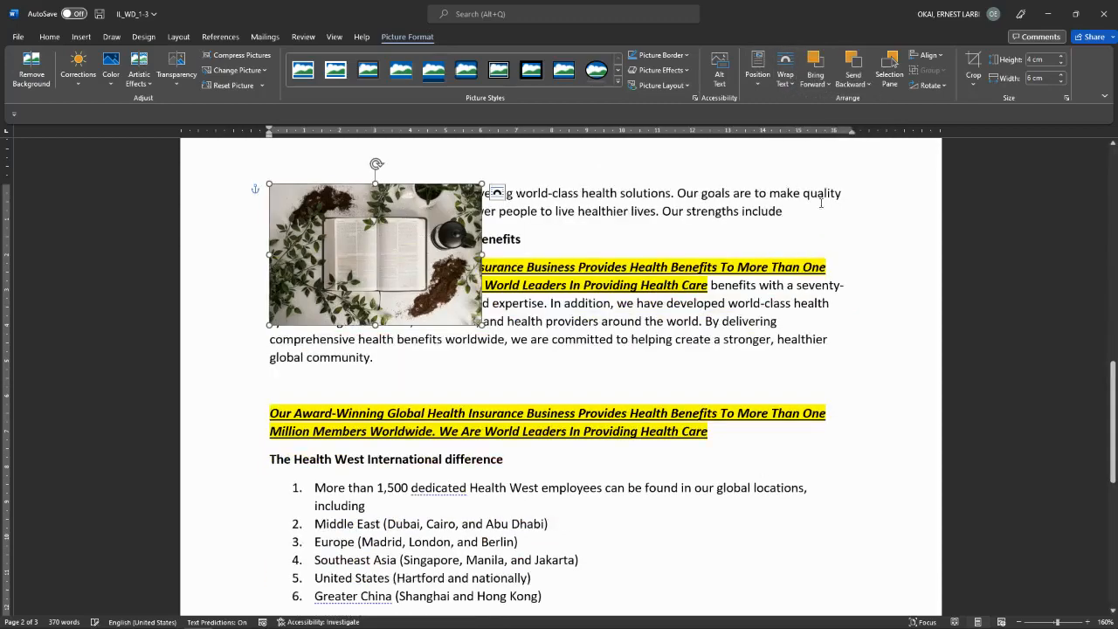
pyautogui.click(757, 76)
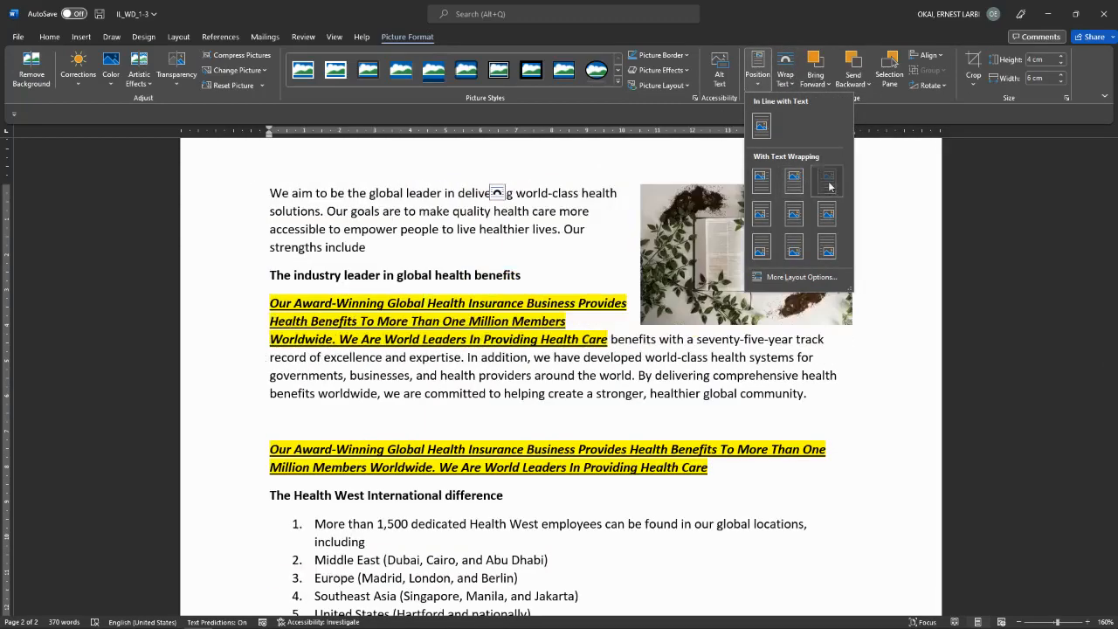
pyautogui.click(827, 181)
pyautogui.moveTo(758, 226); pyautogui.dragTo(768, 290)
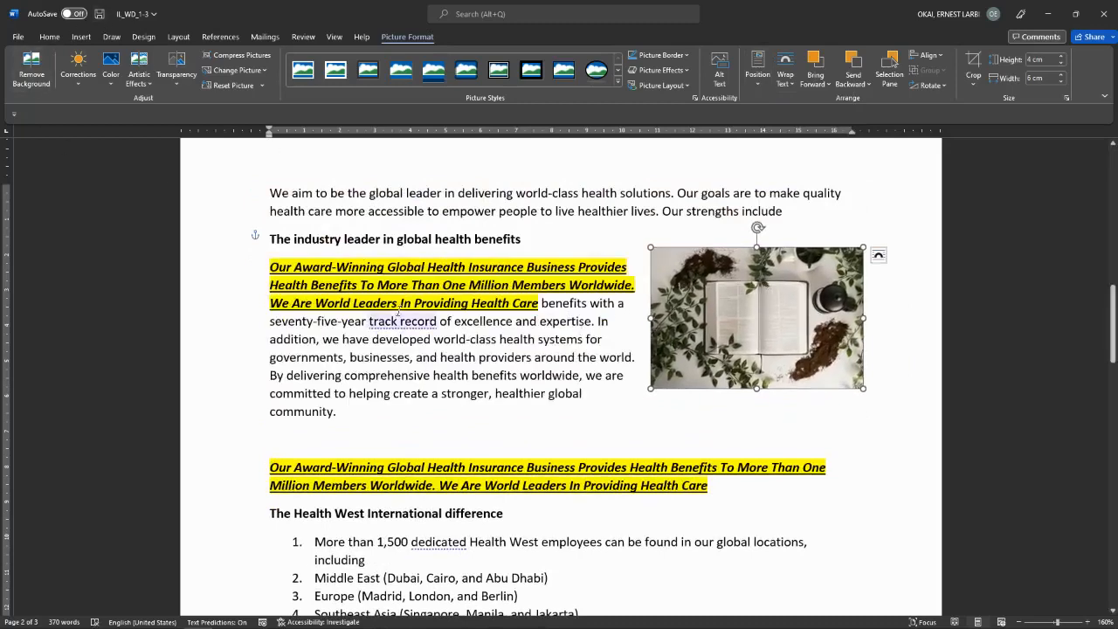
pyautogui.click(17, 37)
# Step: Preview themes in the Design tab's Themes gallery, close it unapplied, and click back into the text
pyautogui.click(15, 41)
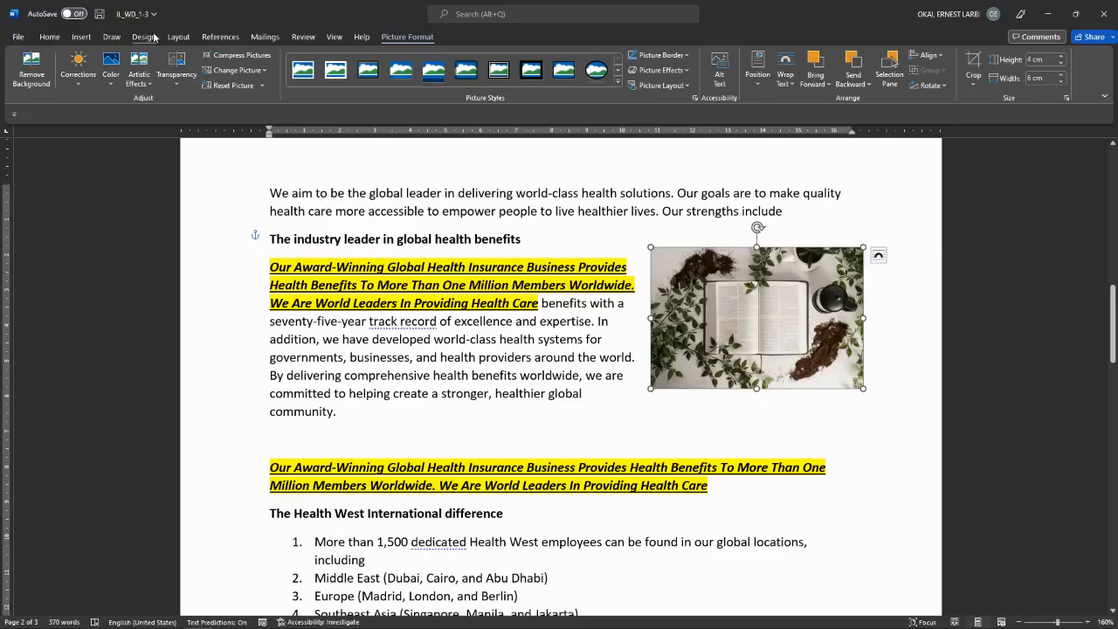
pyautogui.click(160, 38)
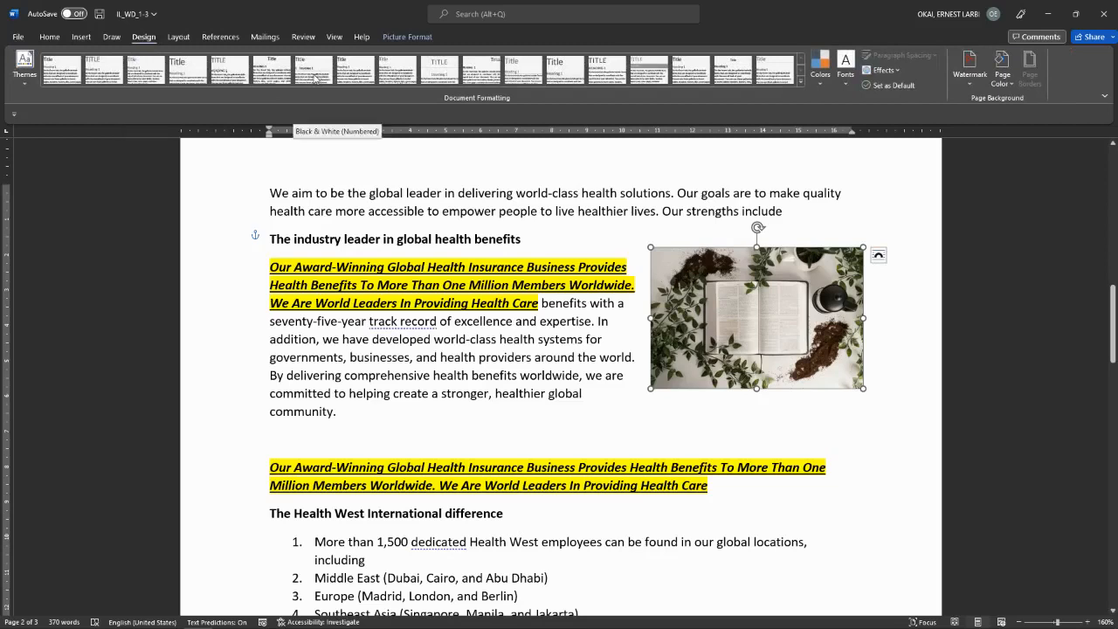
pyautogui.click(26, 80)
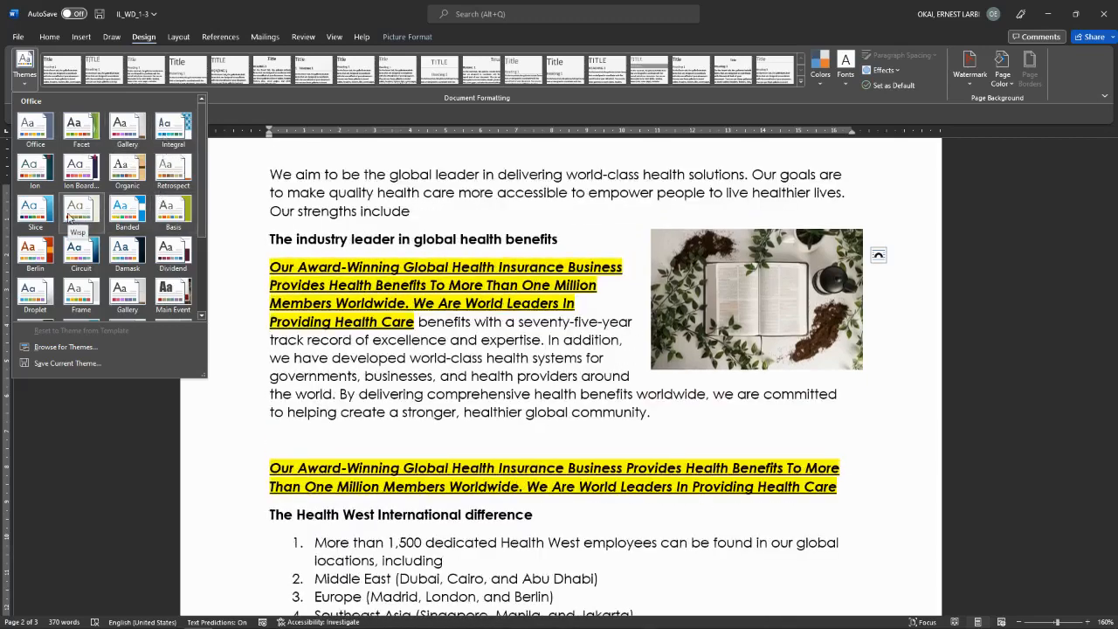
pyautogui.scroll(-3, 101, 266)
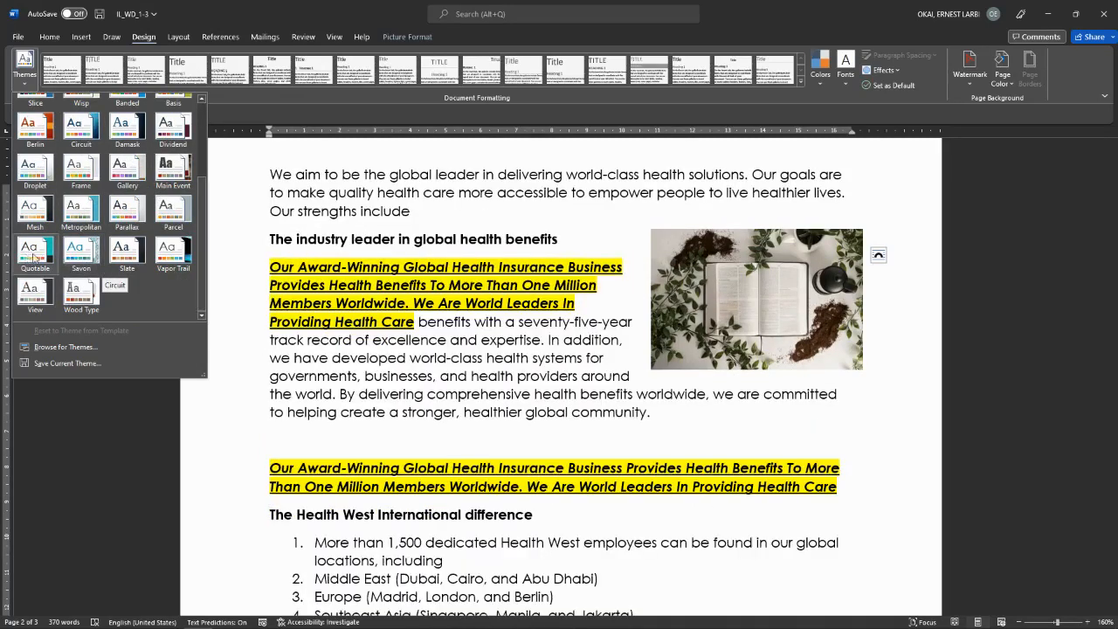
pyautogui.scroll(3, 35, 131)
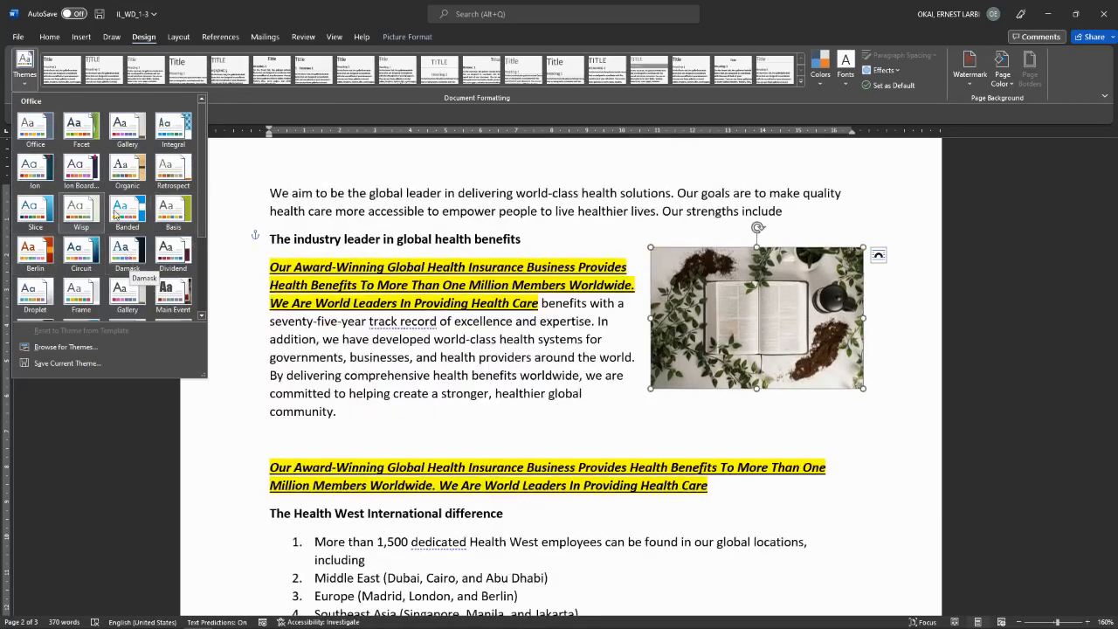
pyautogui.click(286, 229)
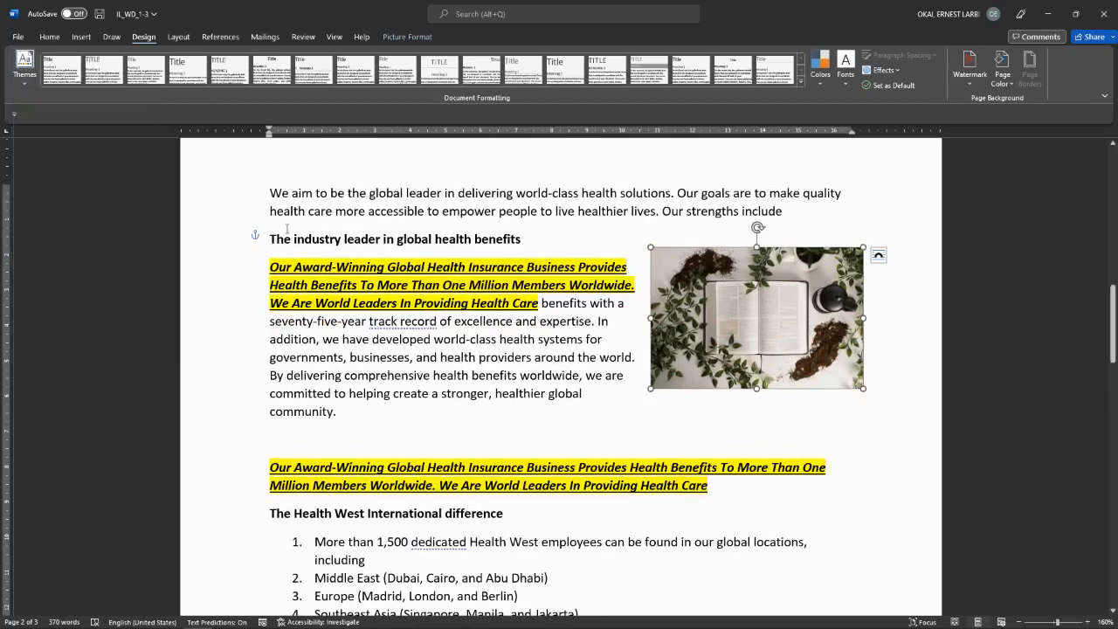
pyautogui.click(407, 302)
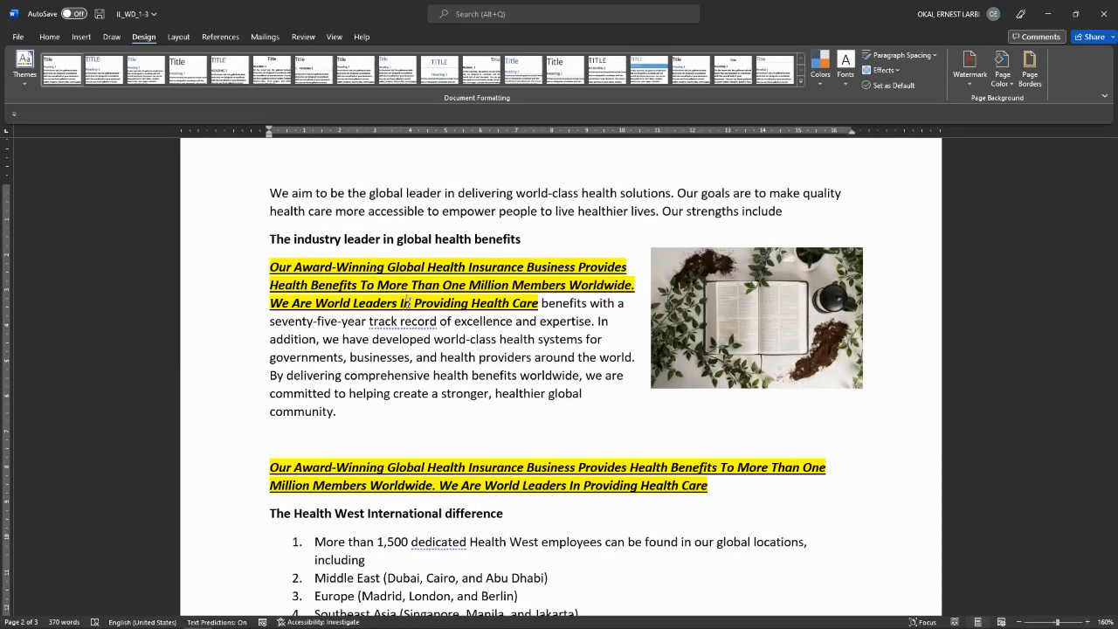
pyautogui.scroll(-5, 478, 384)
pyautogui.scroll(9, 478, 384)
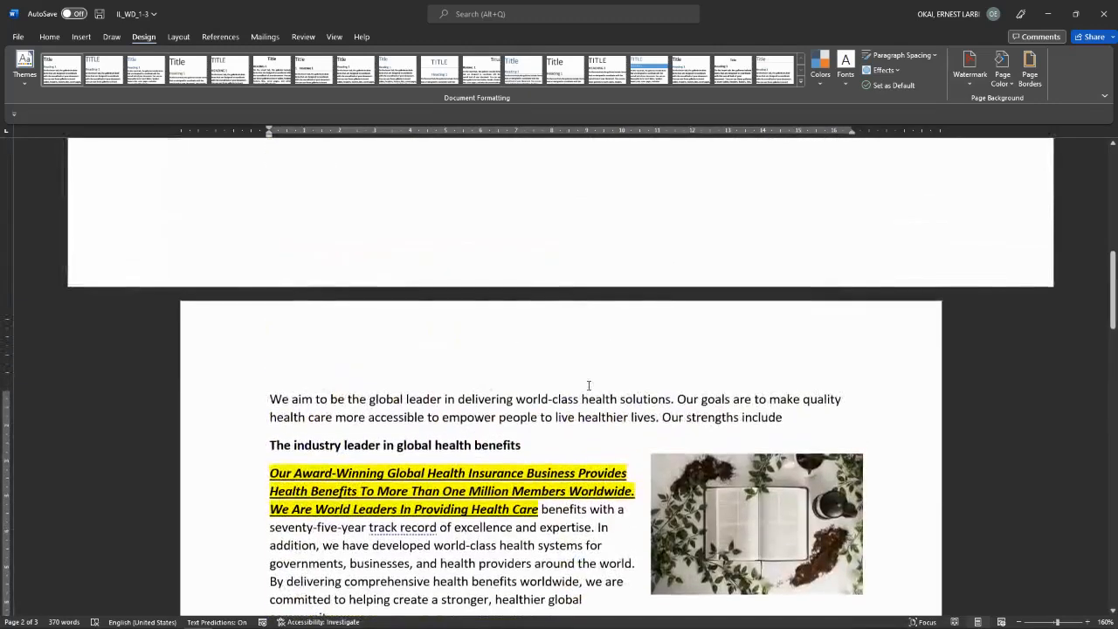
# Step: Show the Navigation pane with Ctrl+F and move the cursor to the document start
pyautogui.scroll(-1, 566, 421)
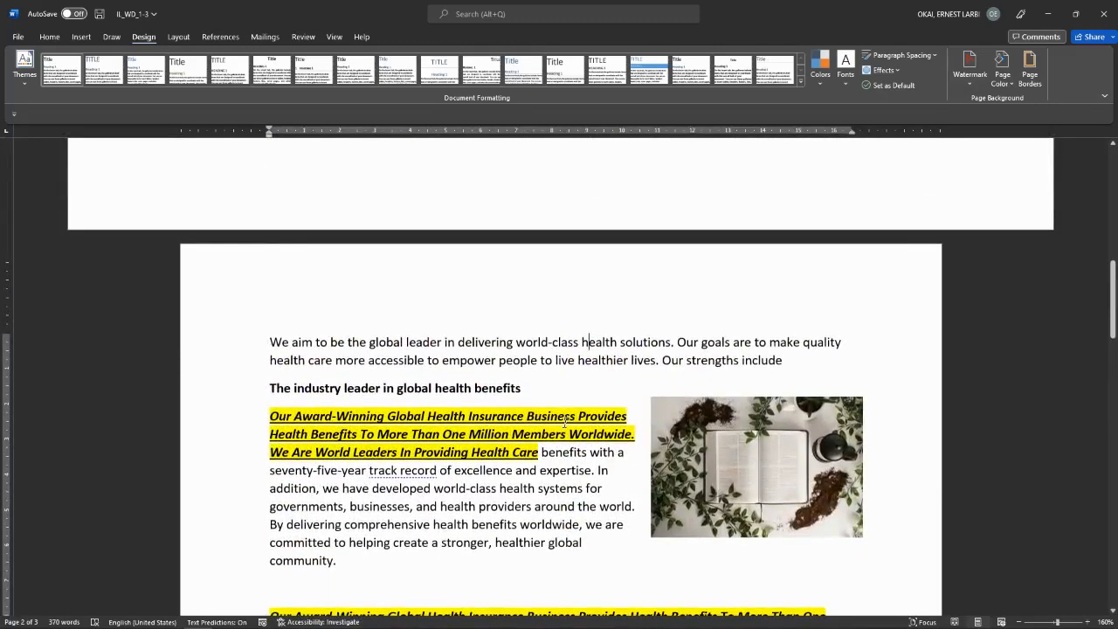
pyautogui.hotkey('ctrl', 'f')
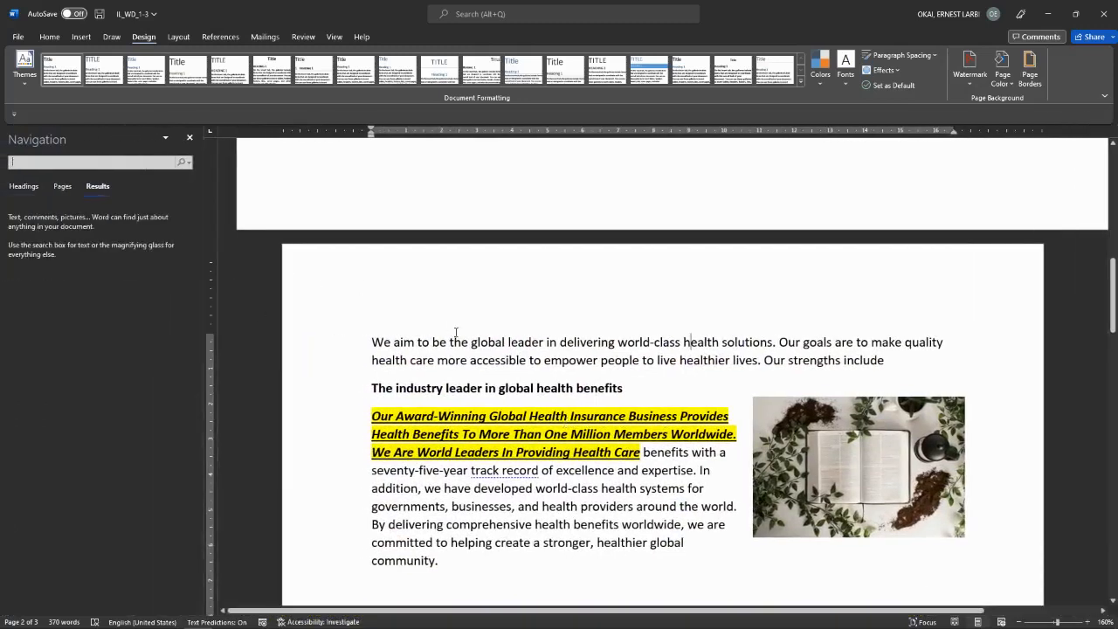
pyautogui.click(399, 308)
pyautogui.hotkey('ctrl', 'Home')
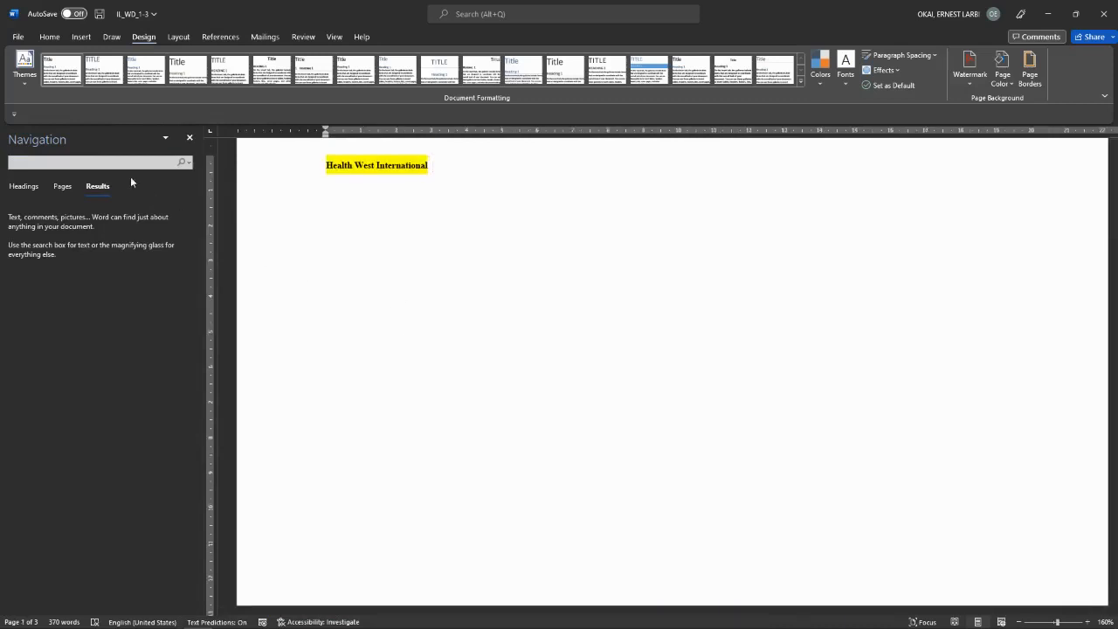
# Step: Type the search term into the Navigation search box and scroll through the matches
pyautogui.click(106, 161)
pyautogui.write('Tit')
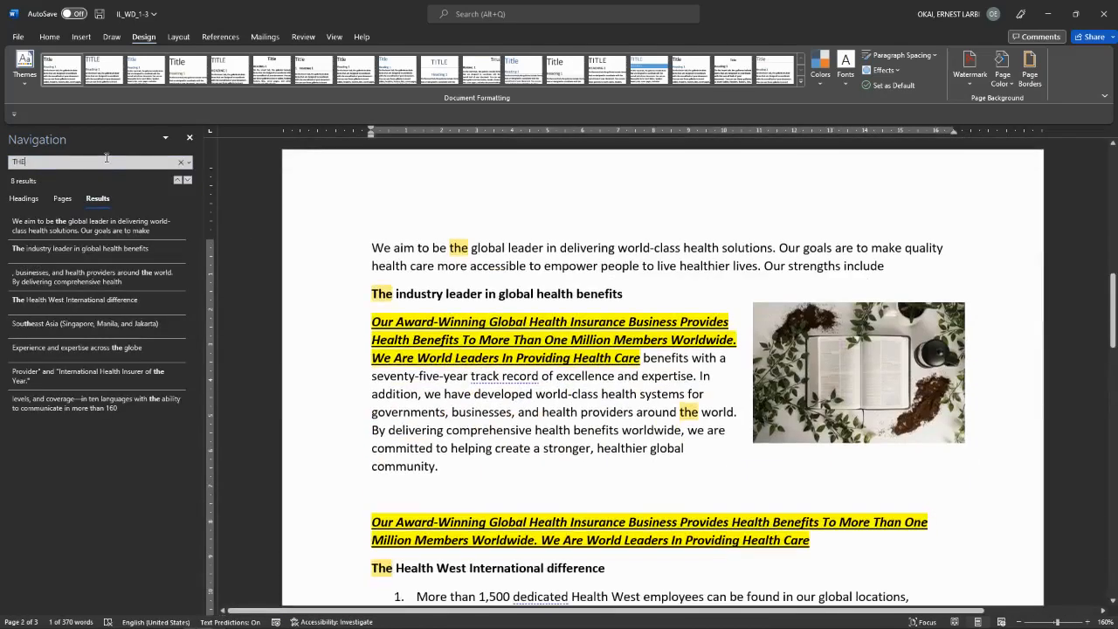
pyautogui.scroll(-6, 490, 490)
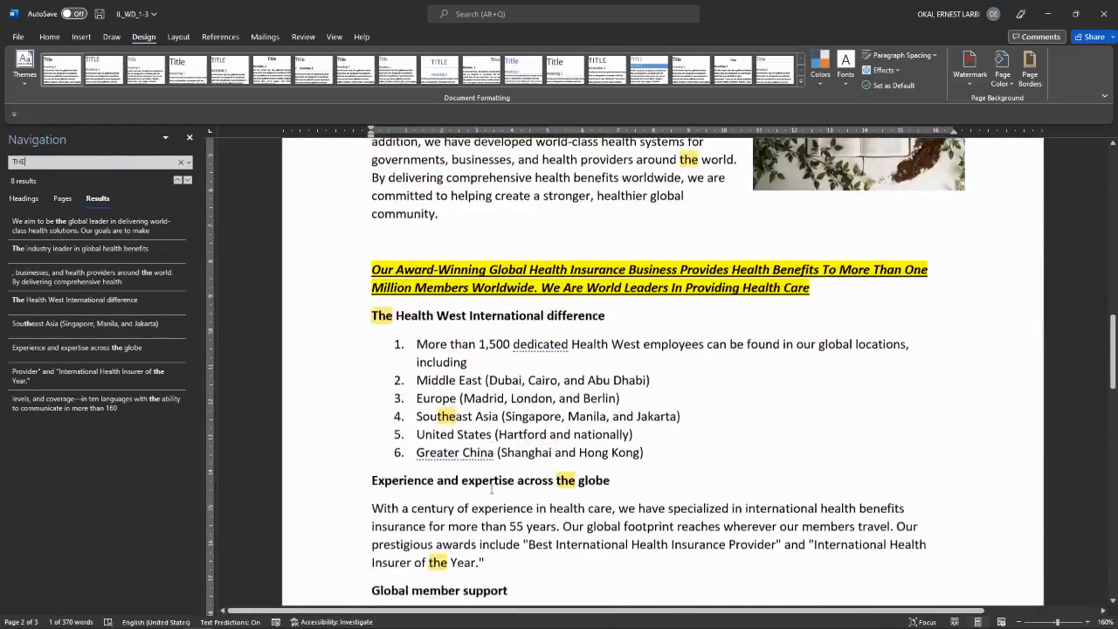
pyautogui.scroll(-7, 490, 490)
pyautogui.scroll(8, 490, 491)
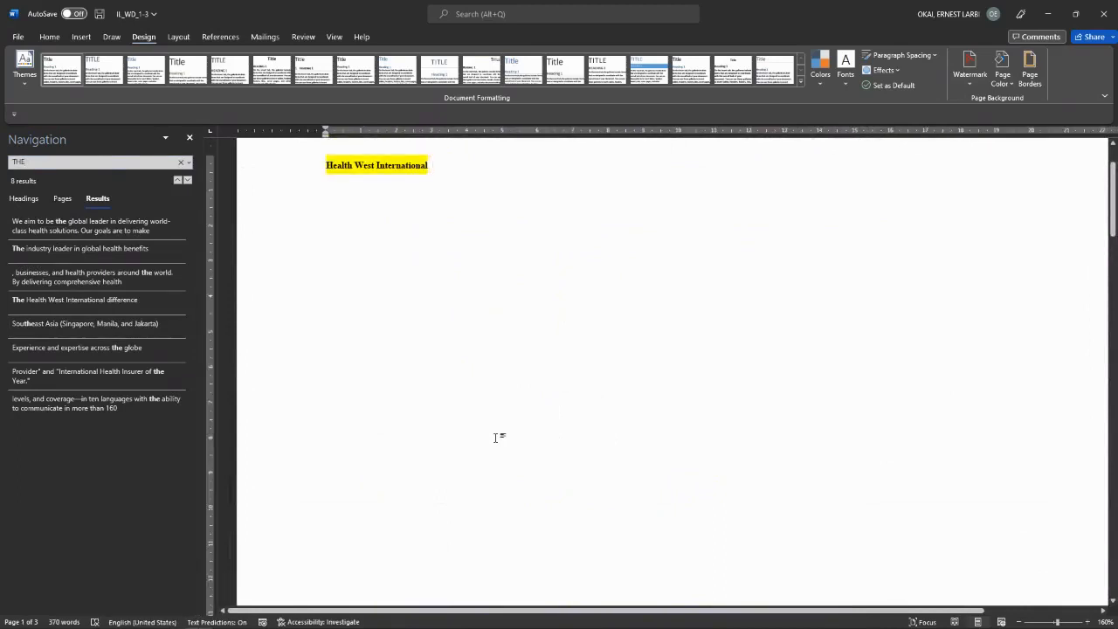
pyautogui.hotkey('ctrl', 'h')
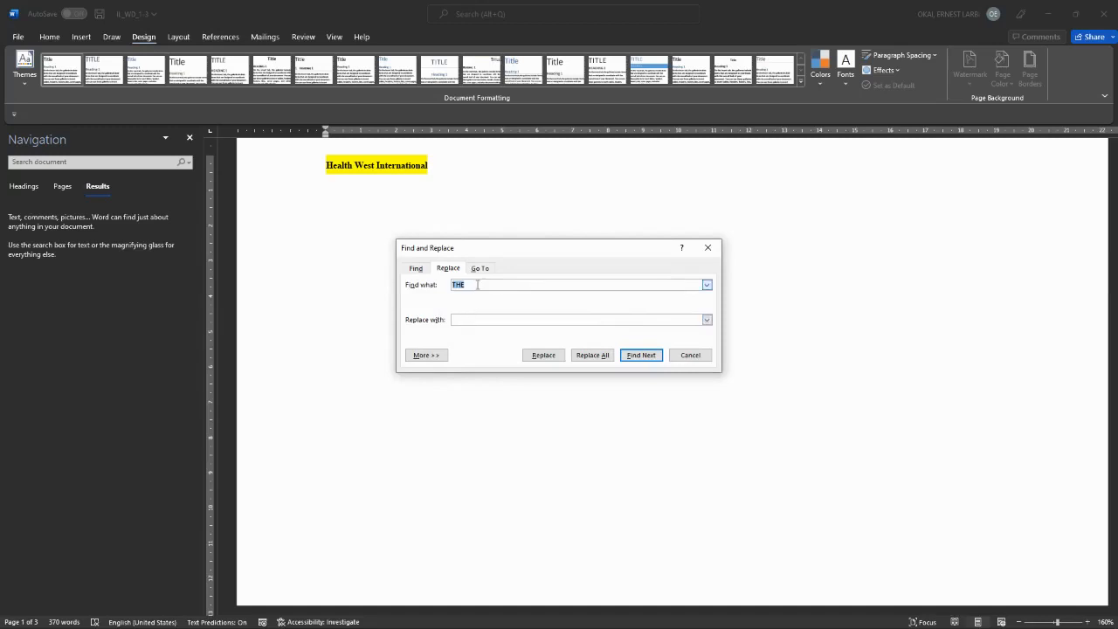
# Step: Find 'the', replace all with 'EDSA CLASSES', and acknowledge the 8 replacements
pyautogui.write('the')
pyautogui.write('E')
pyautogui.write('DSA CLASSES')
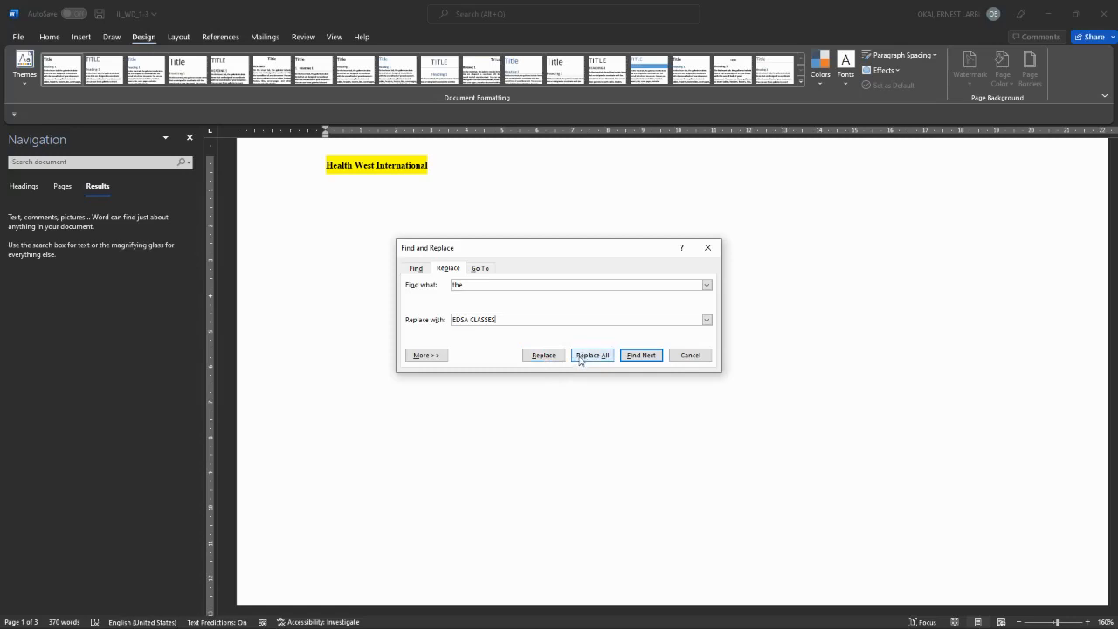
pyautogui.click(581, 356)
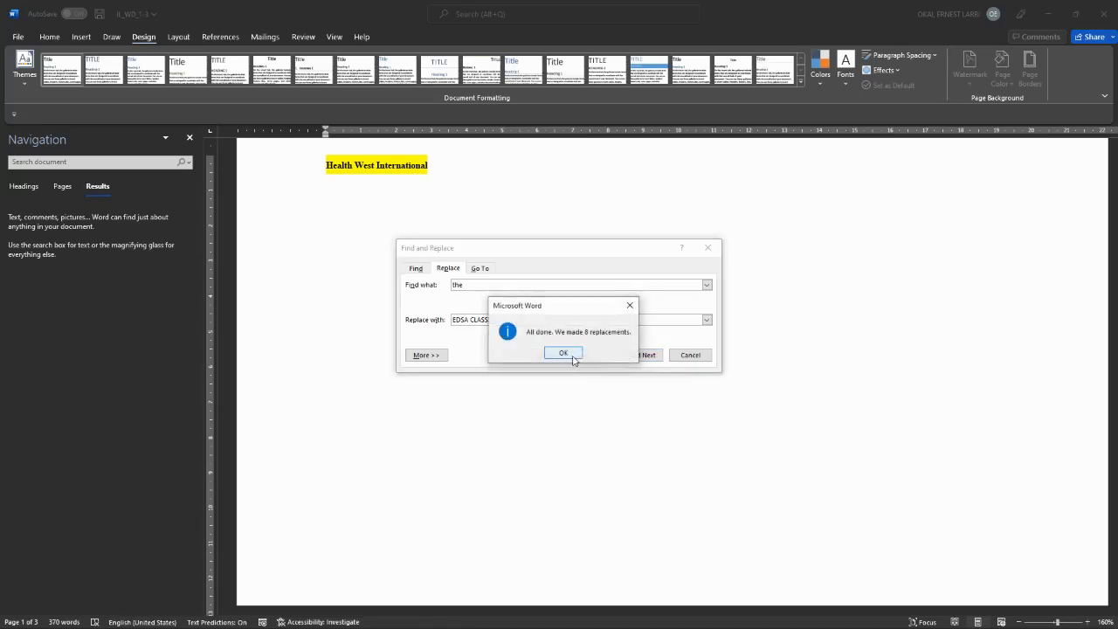
pyautogui.click(567, 354)
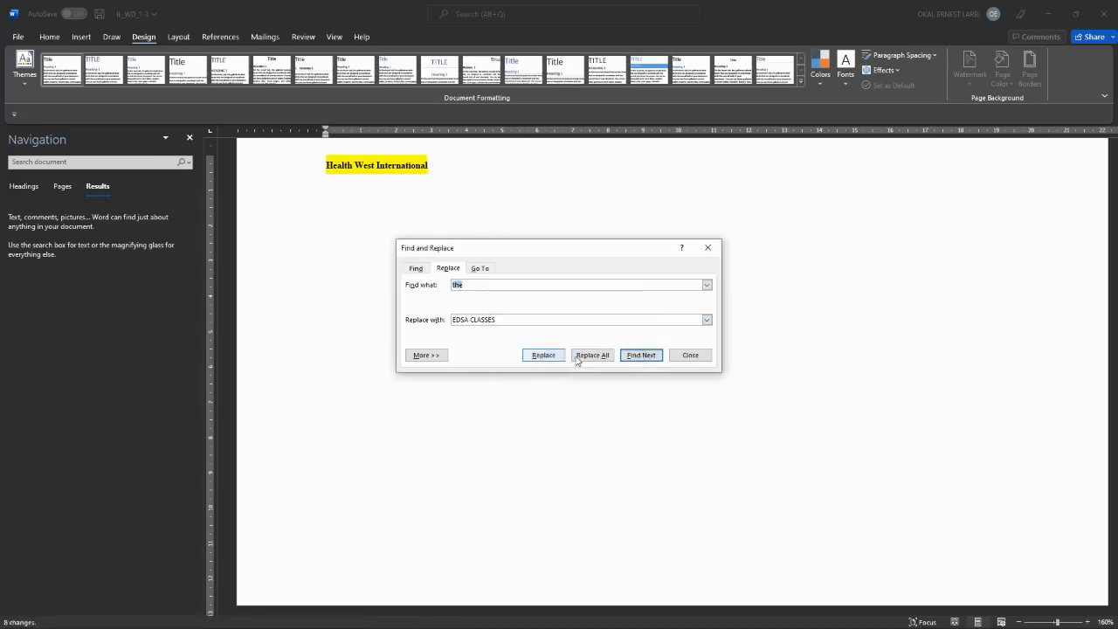
# Step: Close Find and Replace and review the EDSA CLASSES replacements throughout the document
pyautogui.click(707, 247)
pyautogui.scroll(-10, 699, 248)
pyautogui.scroll(-5, 699, 248)
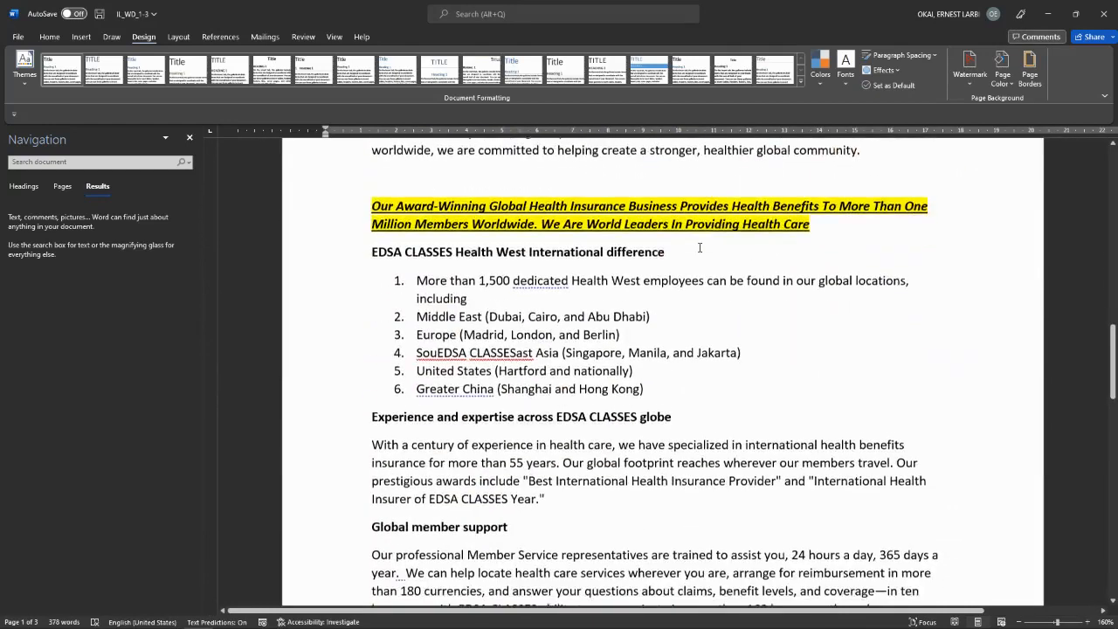
pyautogui.scroll(1, 698, 248)
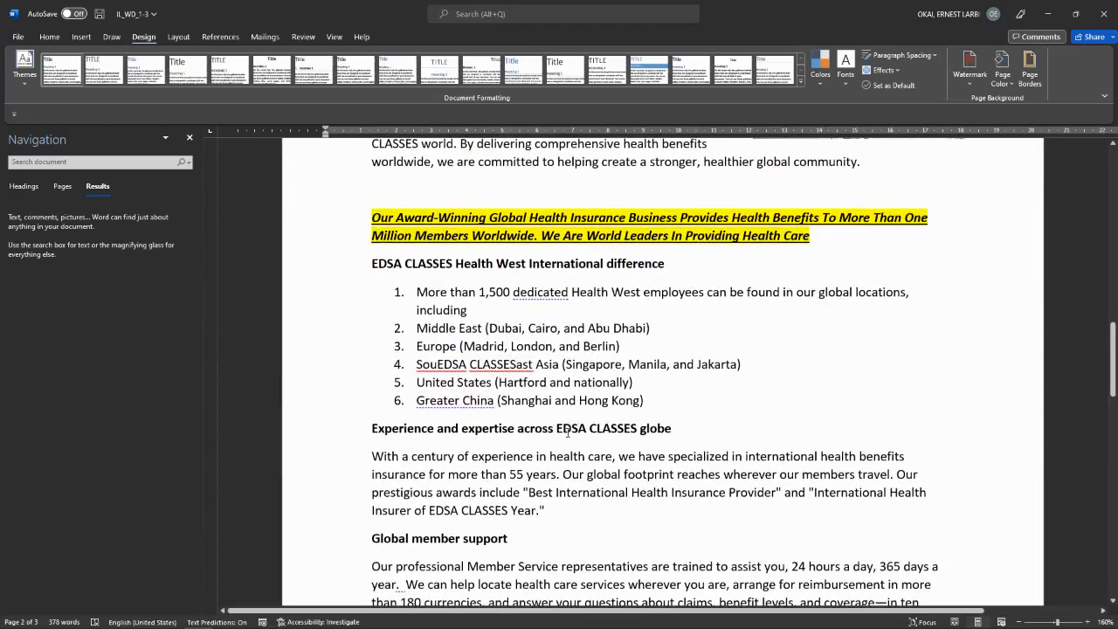
pyautogui.scroll(-6, 653, 430)
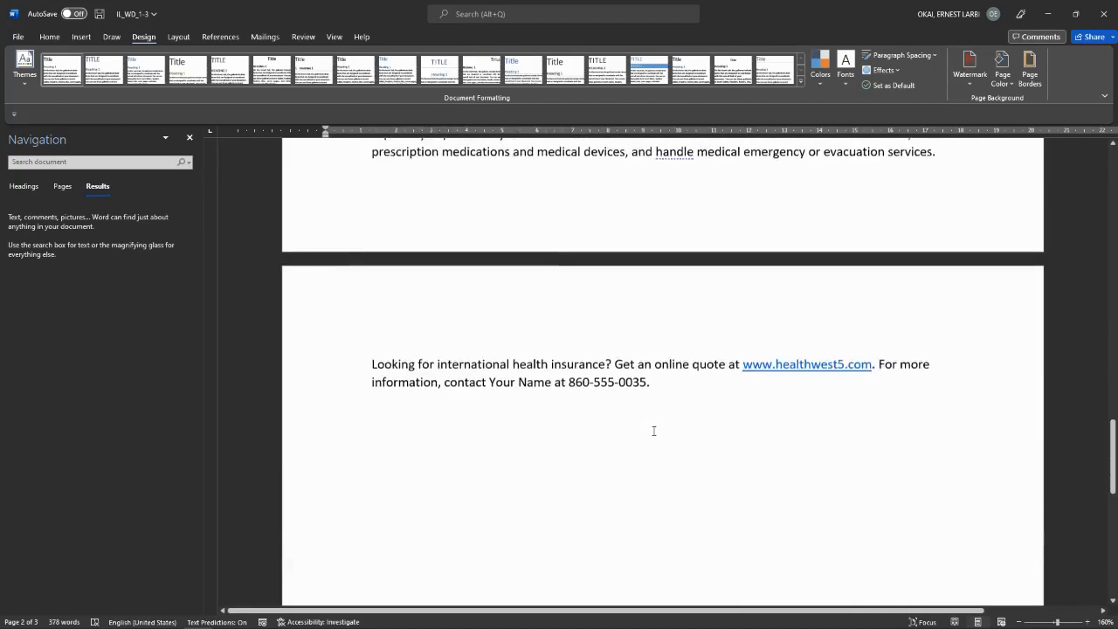
pyautogui.scroll(3, 653, 430)
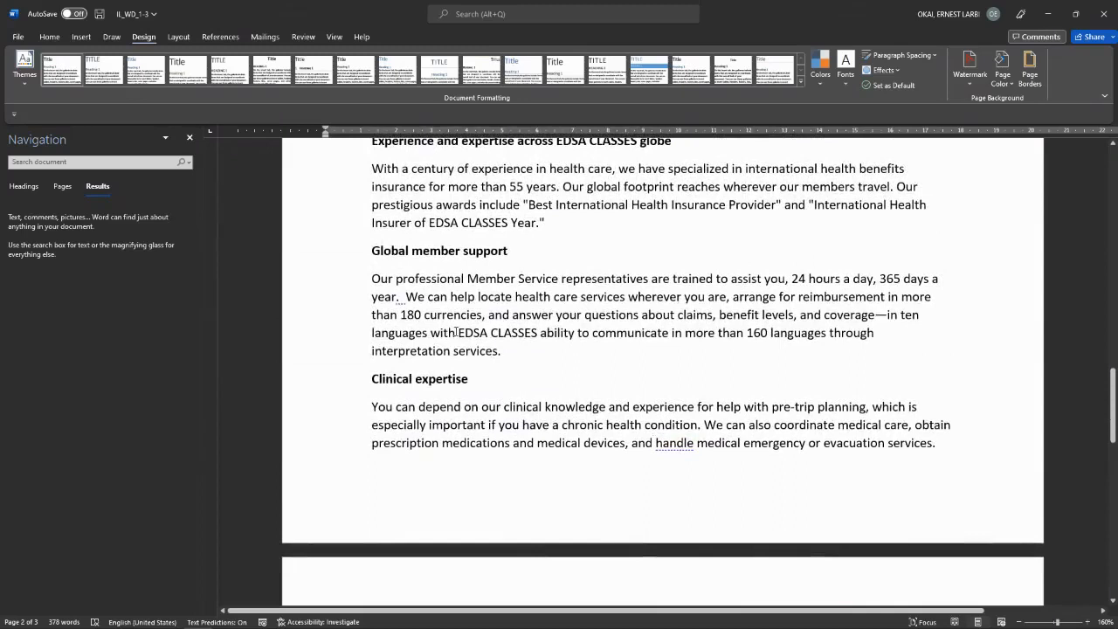
pyautogui.moveTo(455, 332); pyautogui.dragTo(540, 333)
pyautogui.click(115, 162)
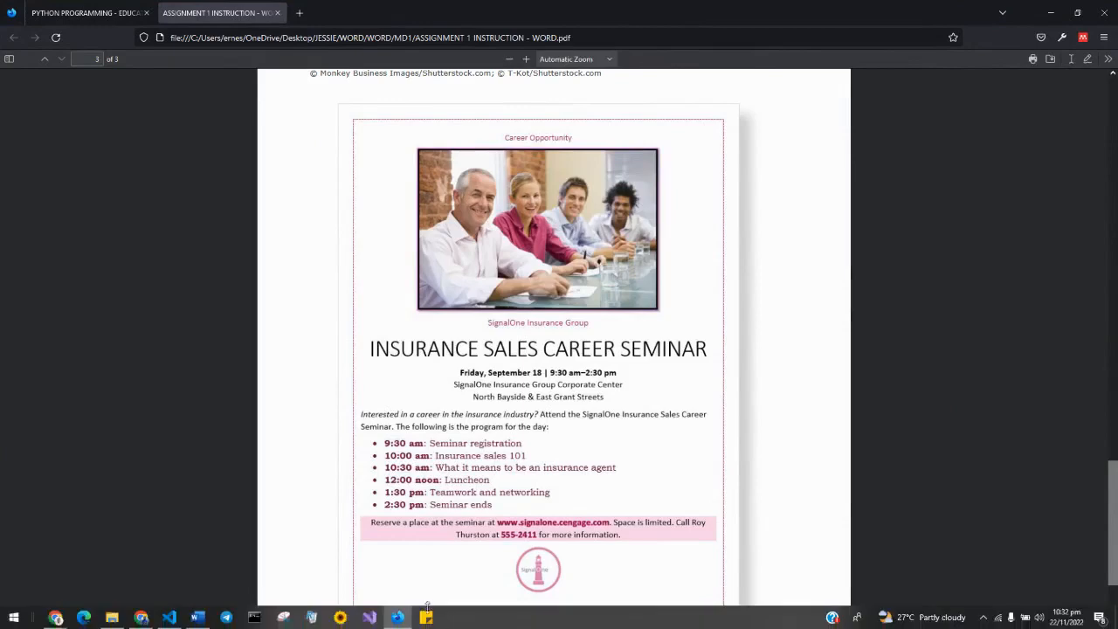
# Step: Bring the flyer document forward, look it over, and close the search pane
pyautogui.click(197, 616)
pyautogui.scroll(5, 520, 377)
pyautogui.scroll(2, 520, 377)
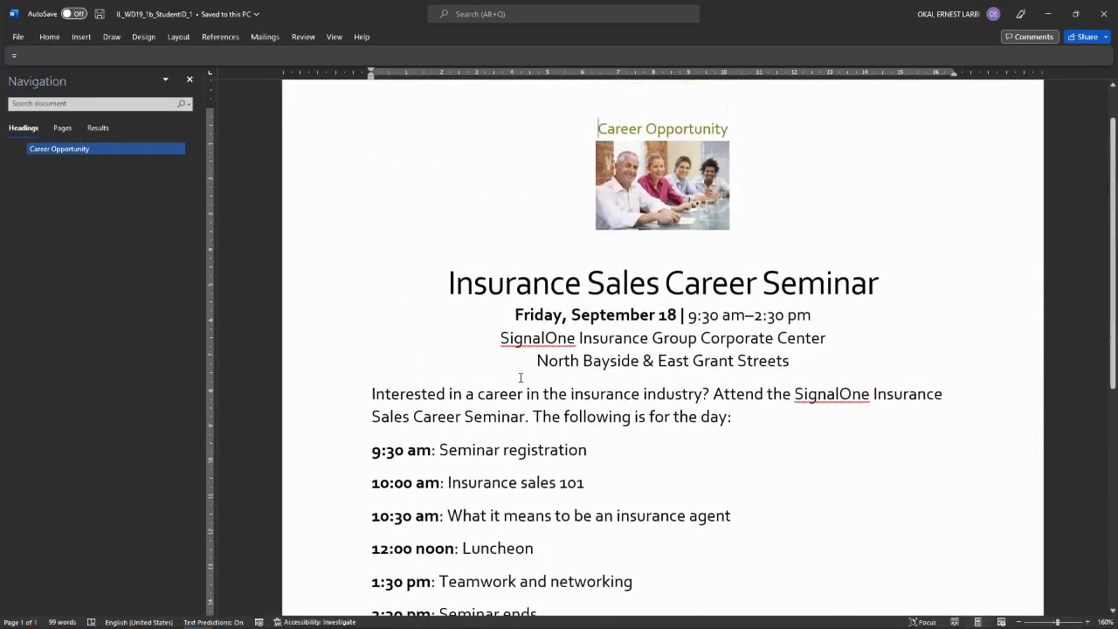
pyautogui.scroll(-2, 520, 377)
pyautogui.scroll(-1, 520, 377)
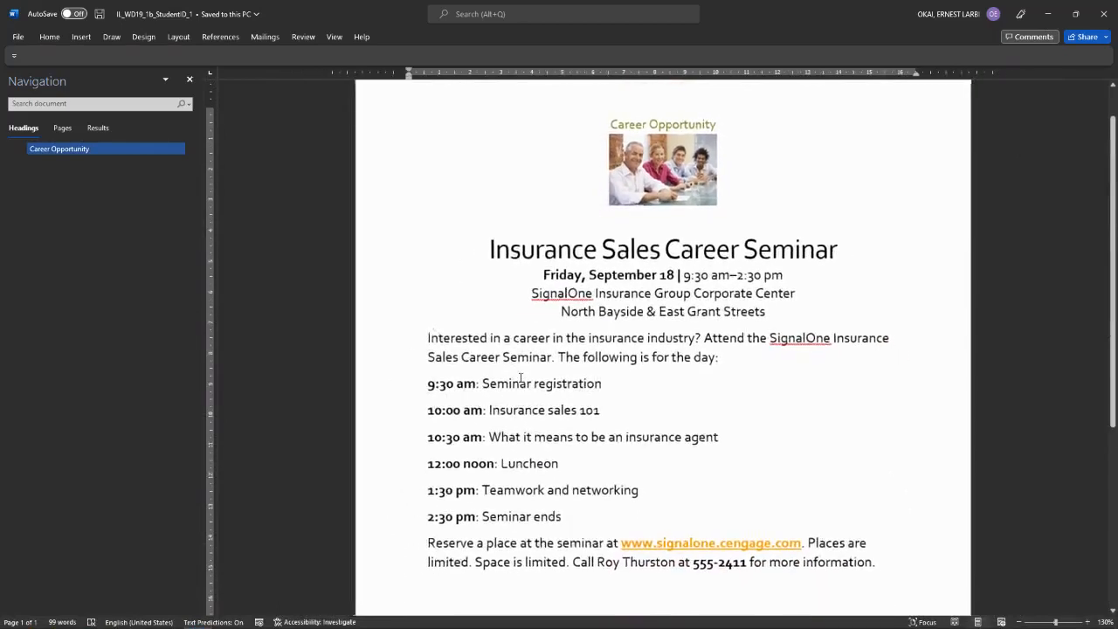
pyautogui.click(190, 79)
pyautogui.scroll(-1, 504, 316)
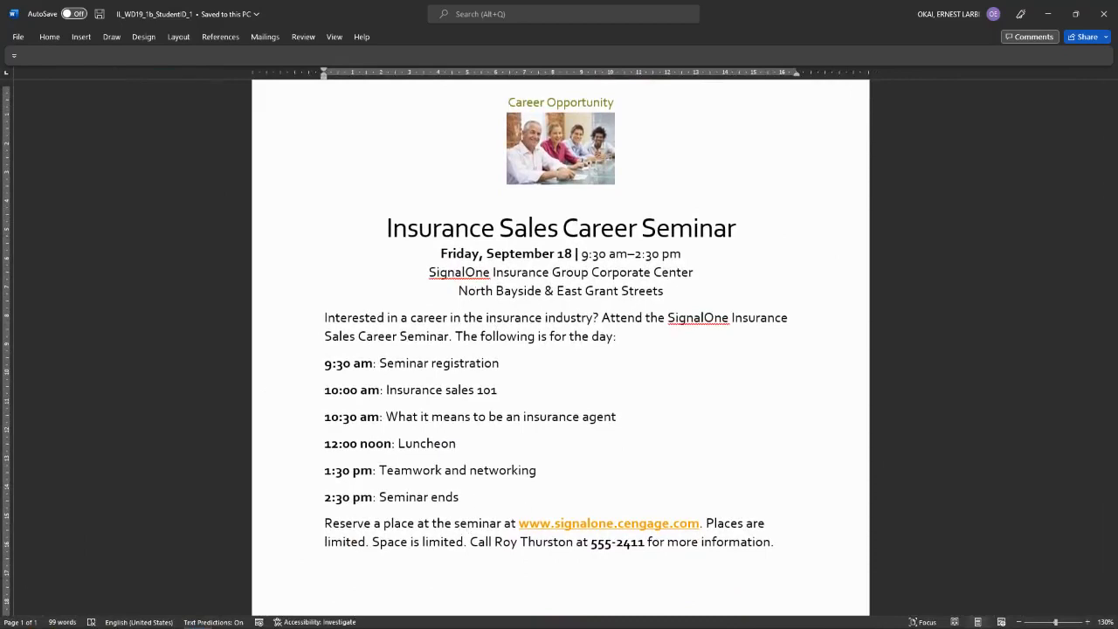
# Step: Read the assignment instructions PDF in Firefox, moving between desktops and the Loom library
pyautogui.moveTo(257, 619)
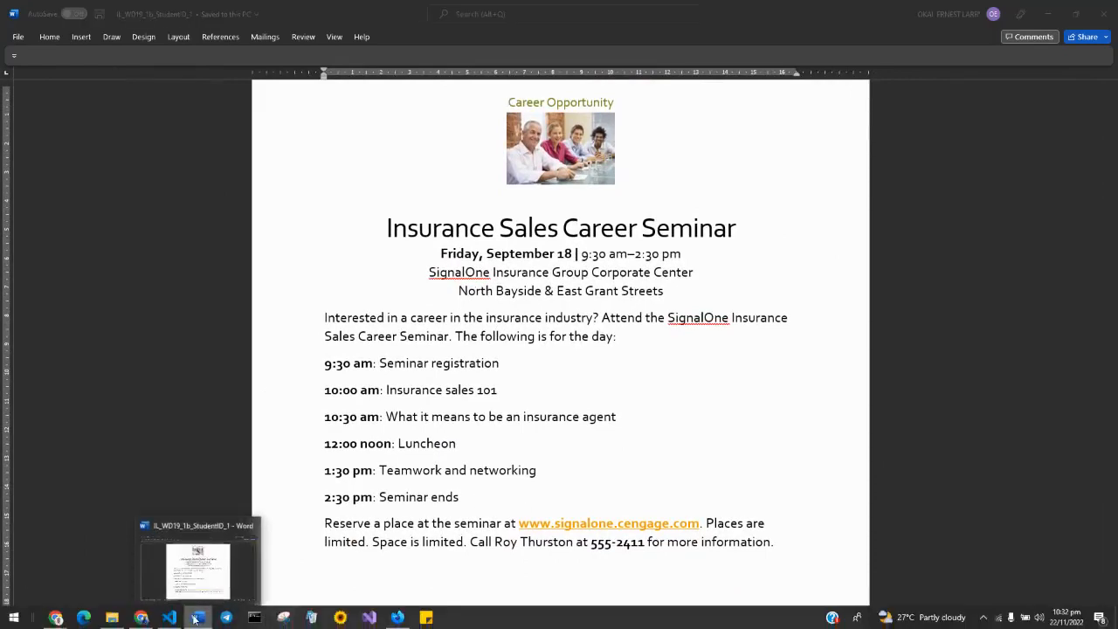
pyautogui.click(398, 617)
pyautogui.scroll(-1, 551, 473)
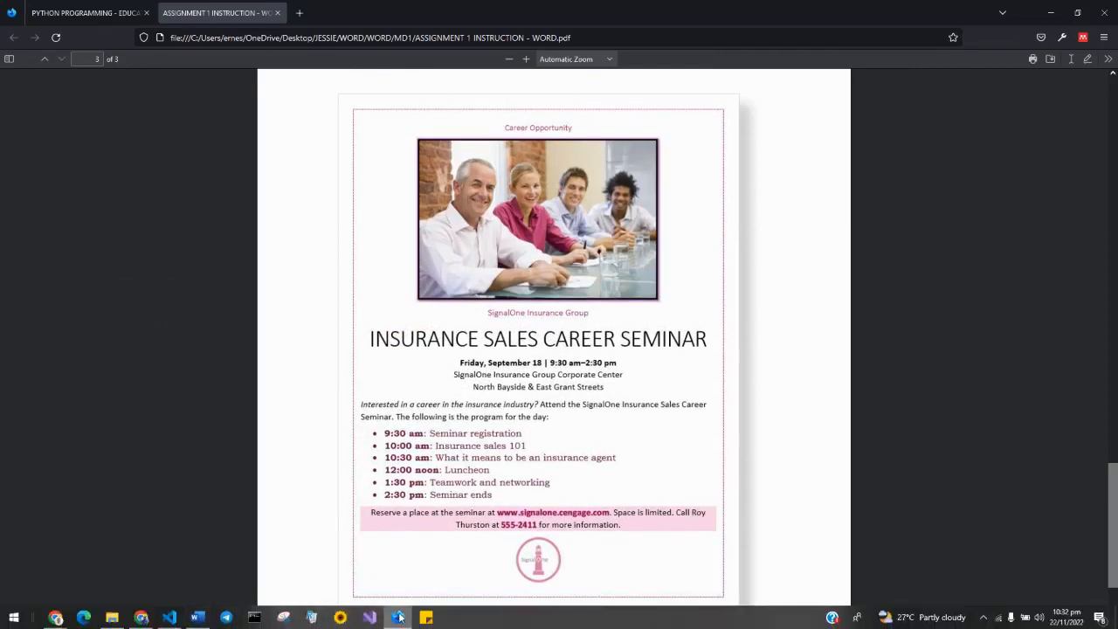
pyautogui.moveTo(399, 617)
pyautogui.press('ctrl+super+Left')
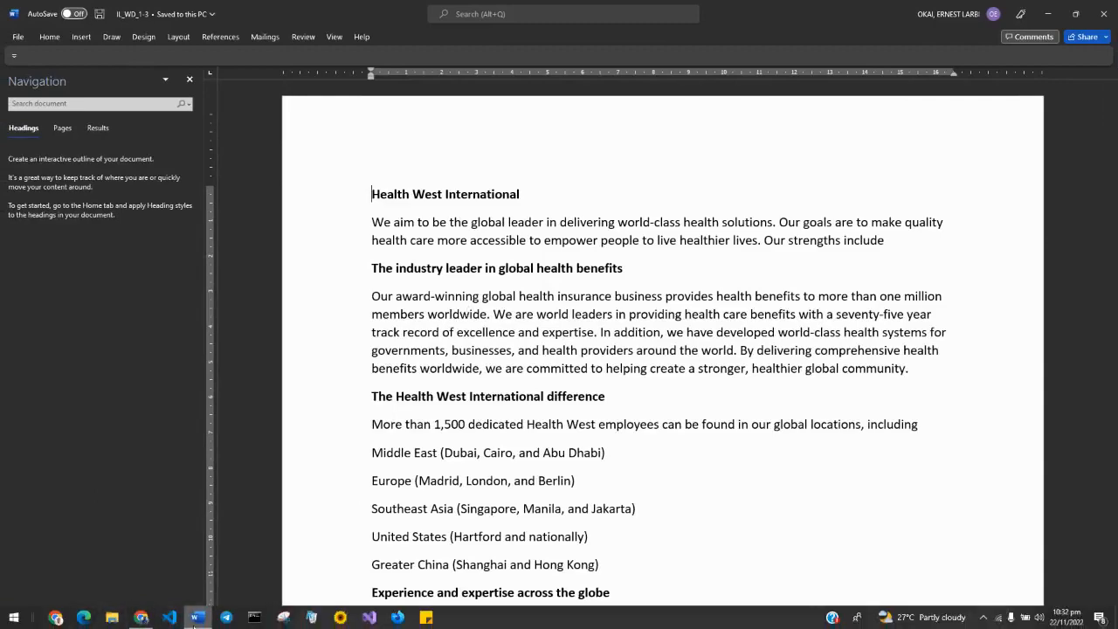
pyautogui.press('ctrl+super+Right')
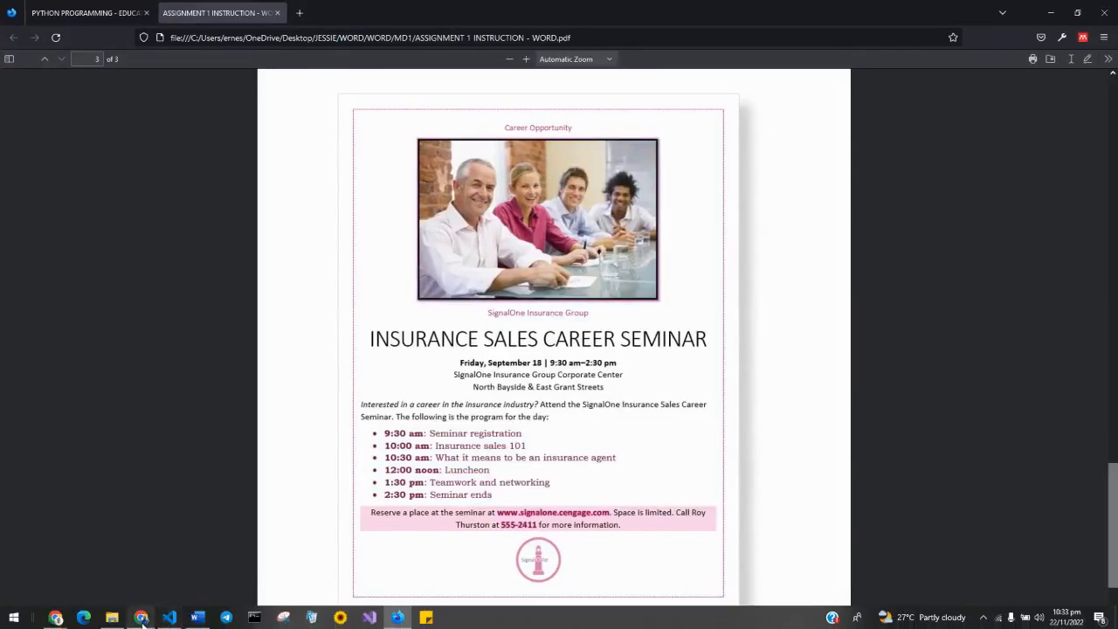
pyautogui.click(141, 617)
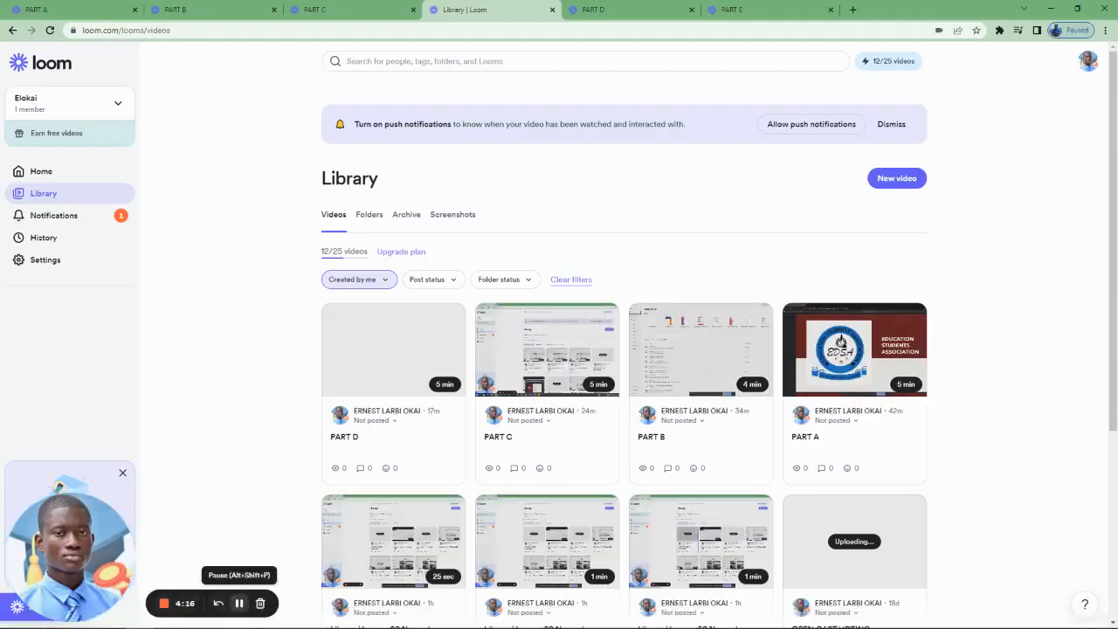
pyautogui.click(400, 618)
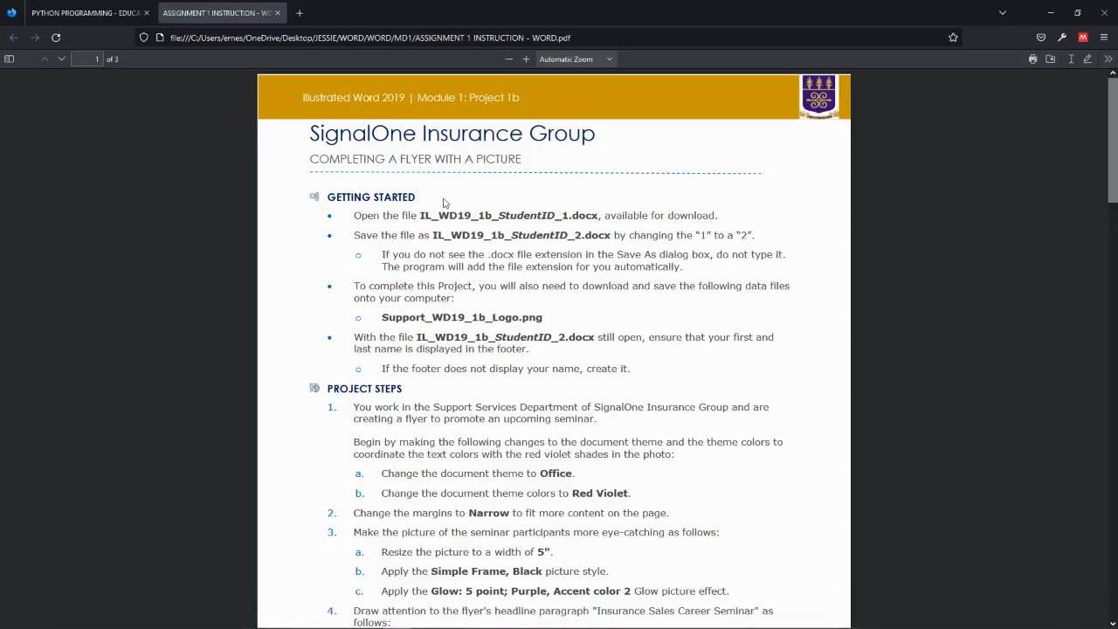
# Step: Compare Word with the instructions, ending on the Word flyer document's desktop
pyautogui.click(197, 618)
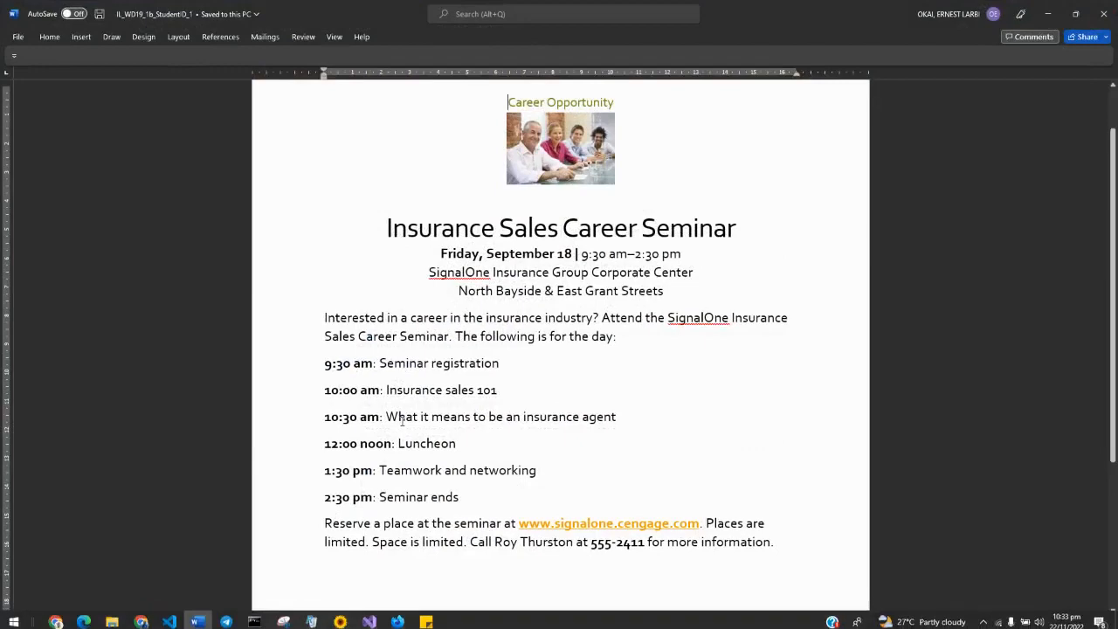
pyautogui.click(197, 618)
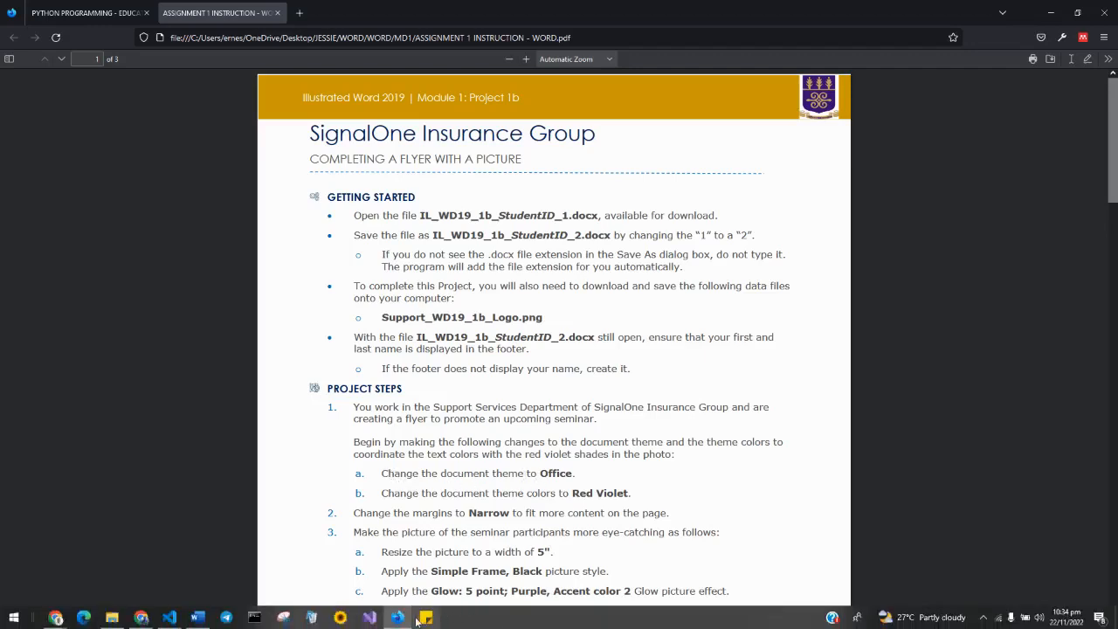
pyautogui.moveTo(141, 619)
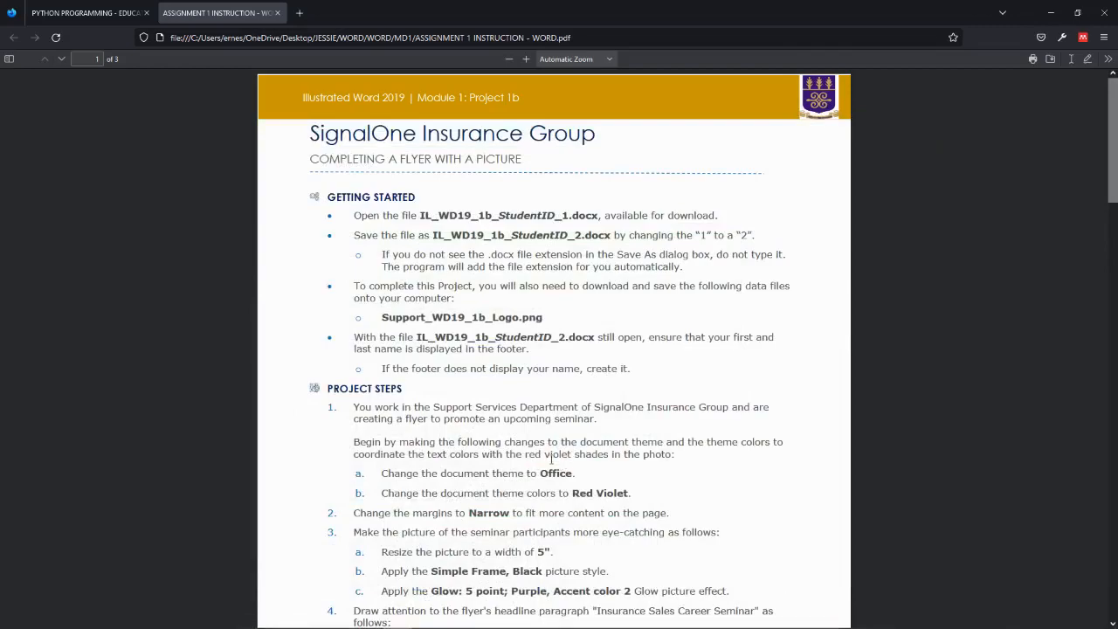
pyautogui.press('ctrl+super+Left')
pyautogui.press('ctrl+super+Right')
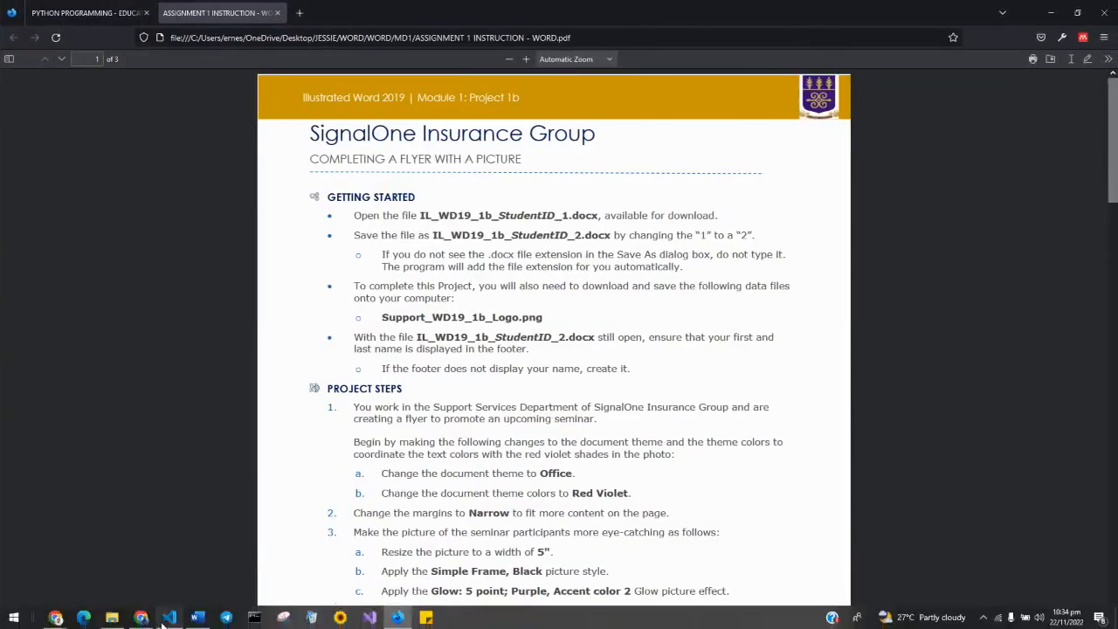
pyautogui.press('ctrl+super+Left')
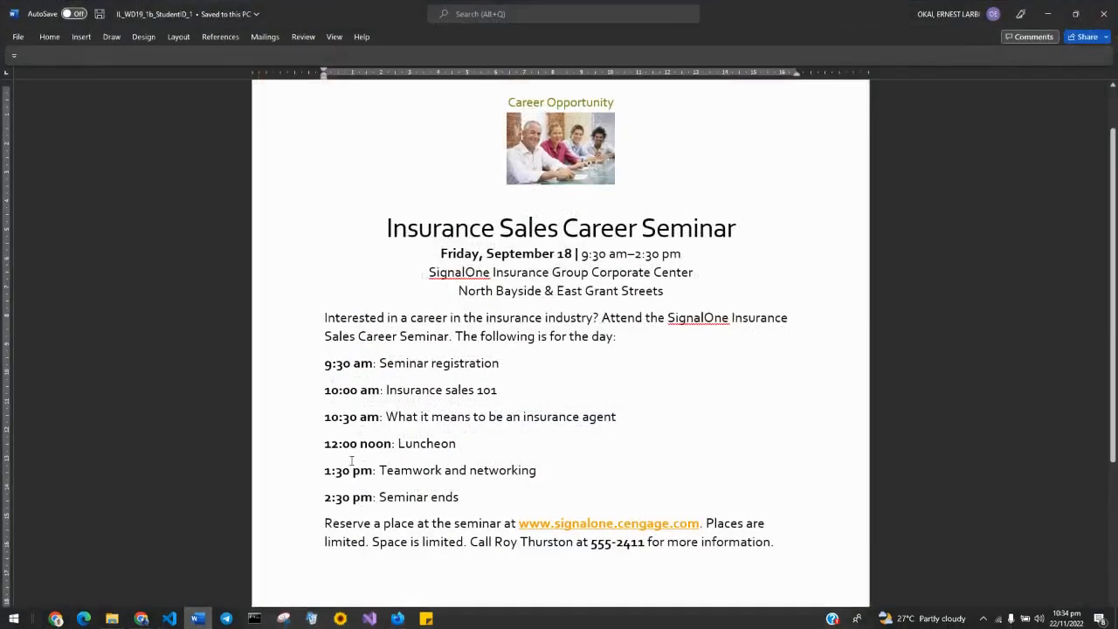
# Step: Apply the Office theme to the flyer, then minimise Word
pyautogui.click(144, 37)
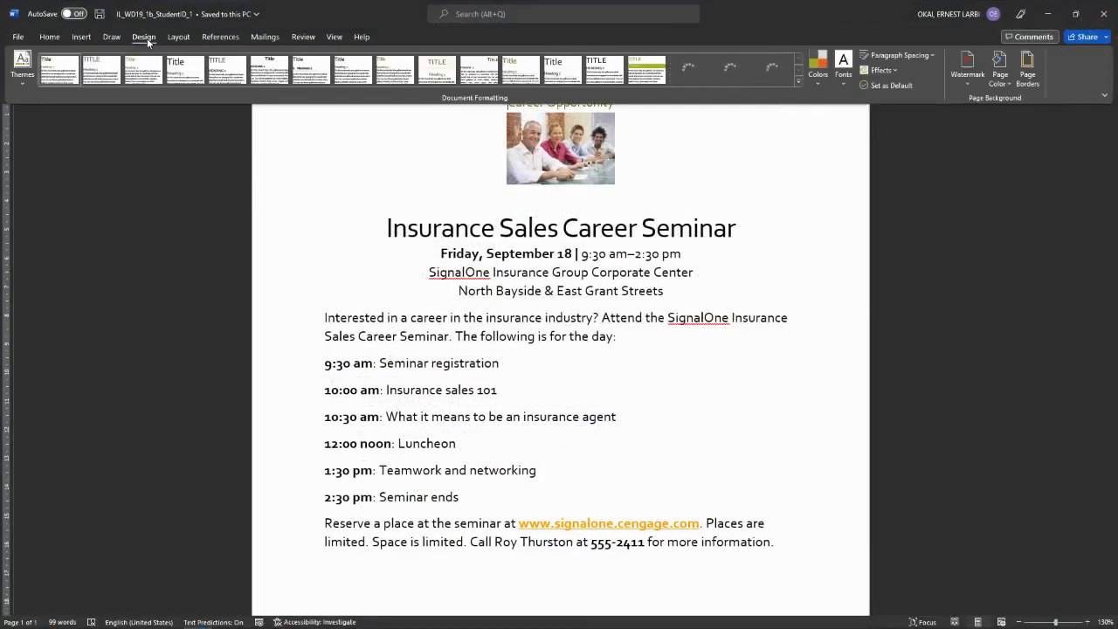
pyautogui.click(20, 83)
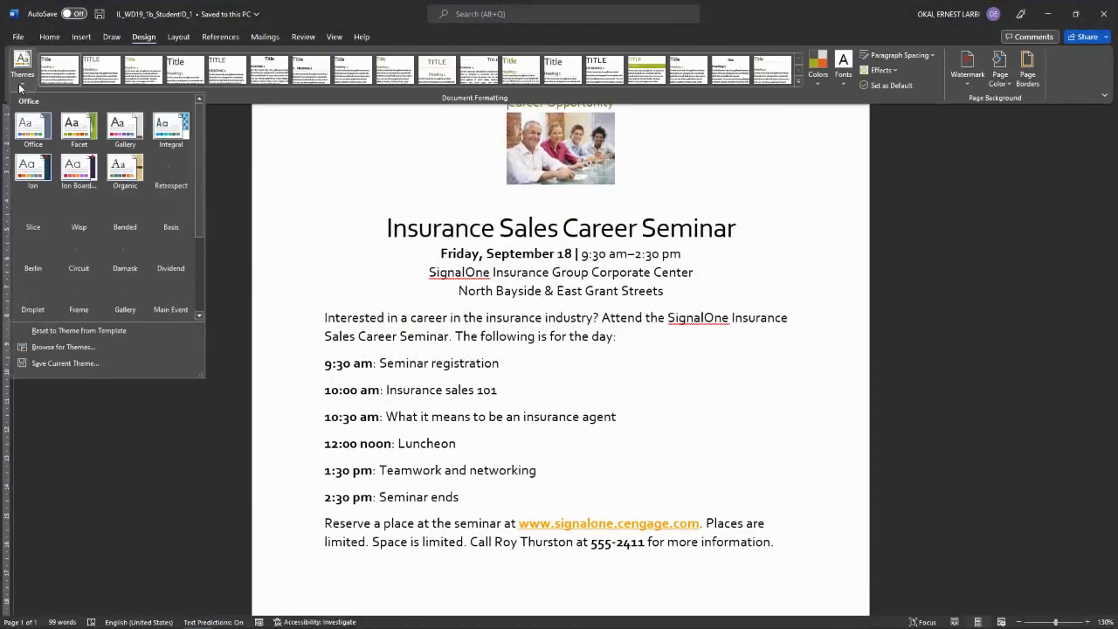
pyautogui.click(26, 129)
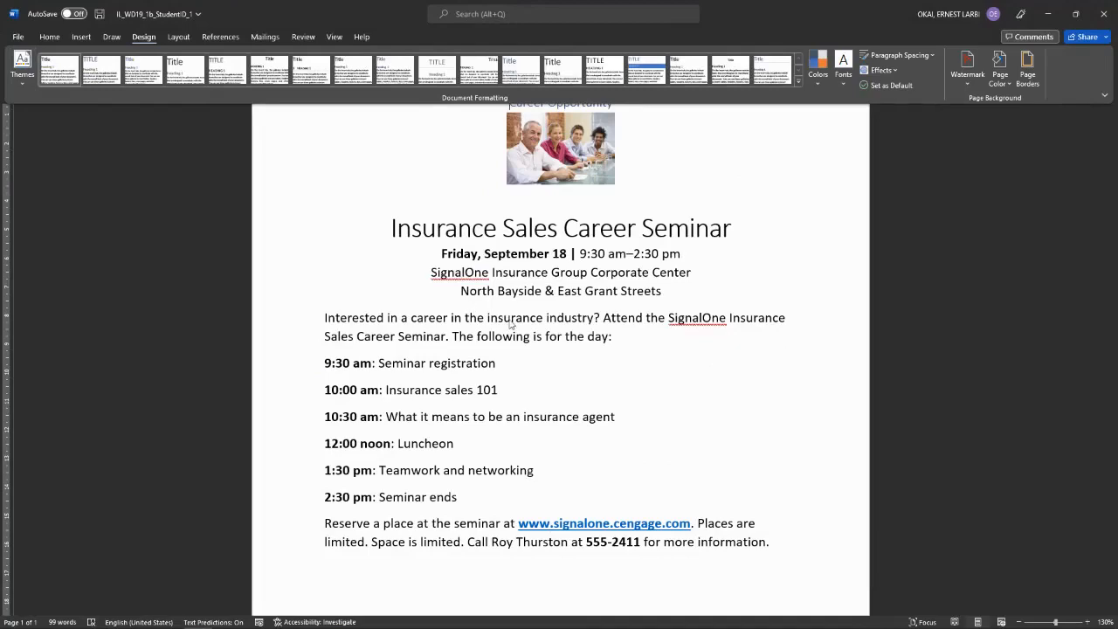
pyautogui.moveTo(85, 625)
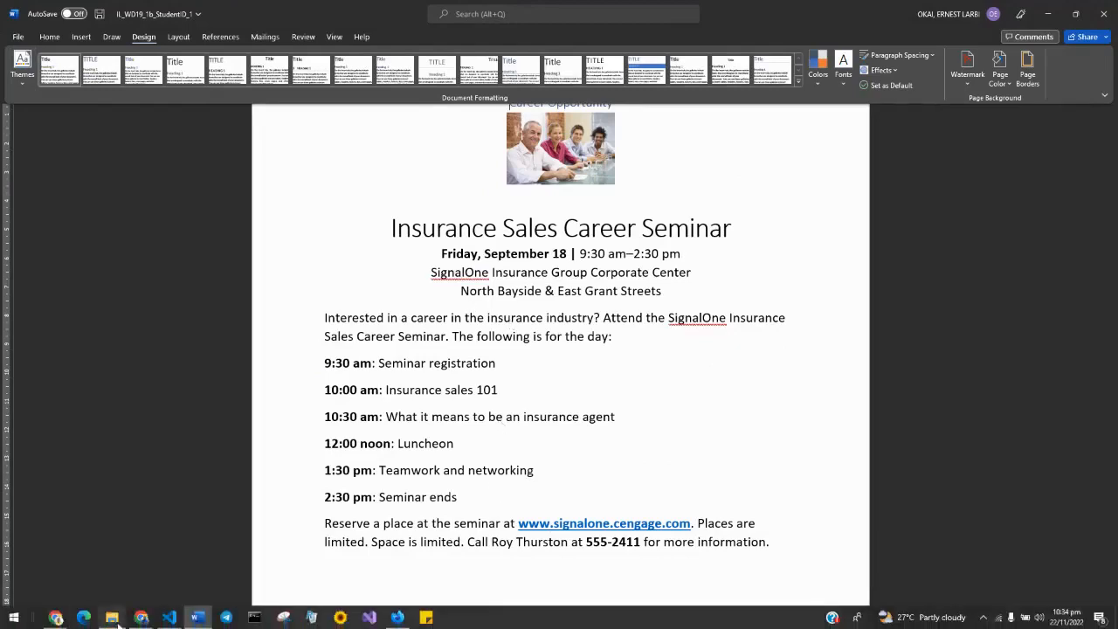
pyautogui.click(197, 620)
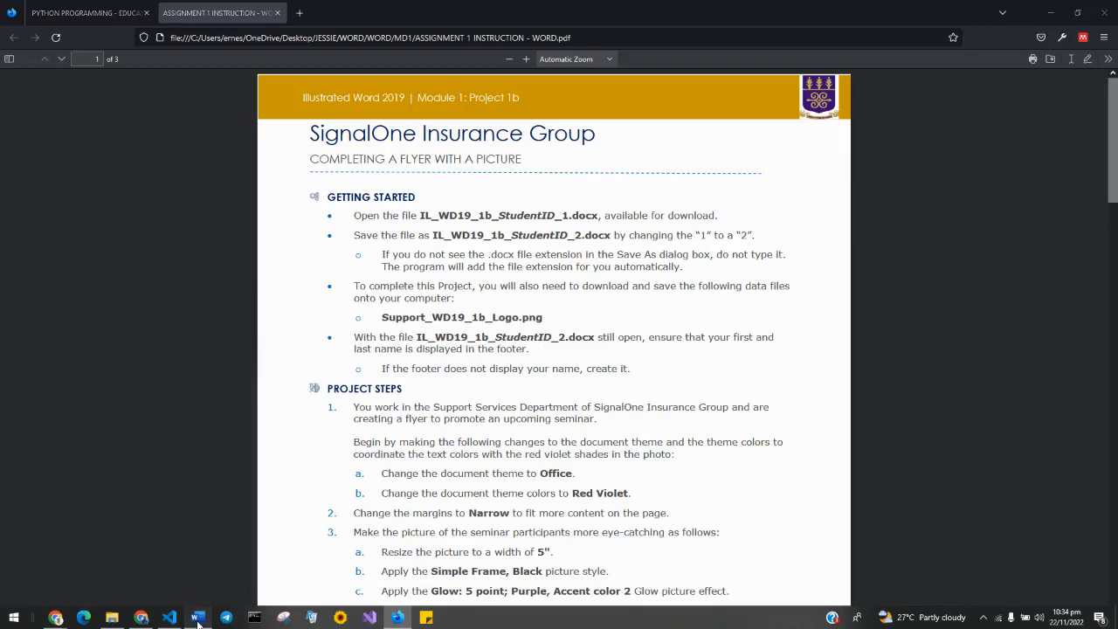
# Step: Restore Word, set the flyer's theme colours to Red Violet, then bring VS Code forward
pyautogui.click(197, 622)
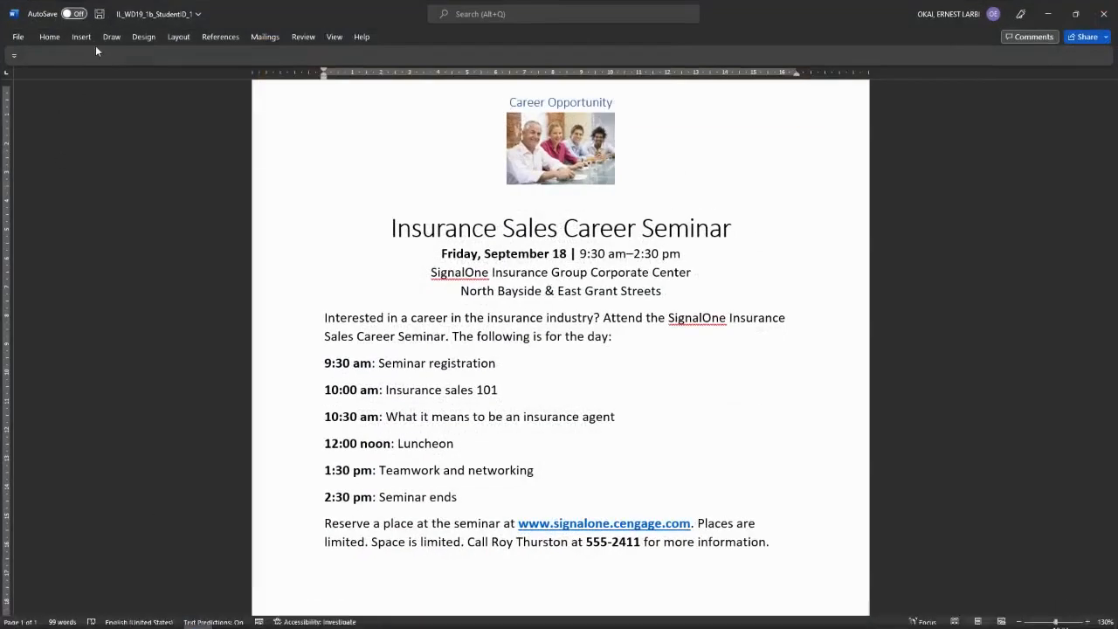
pyautogui.click(144, 37)
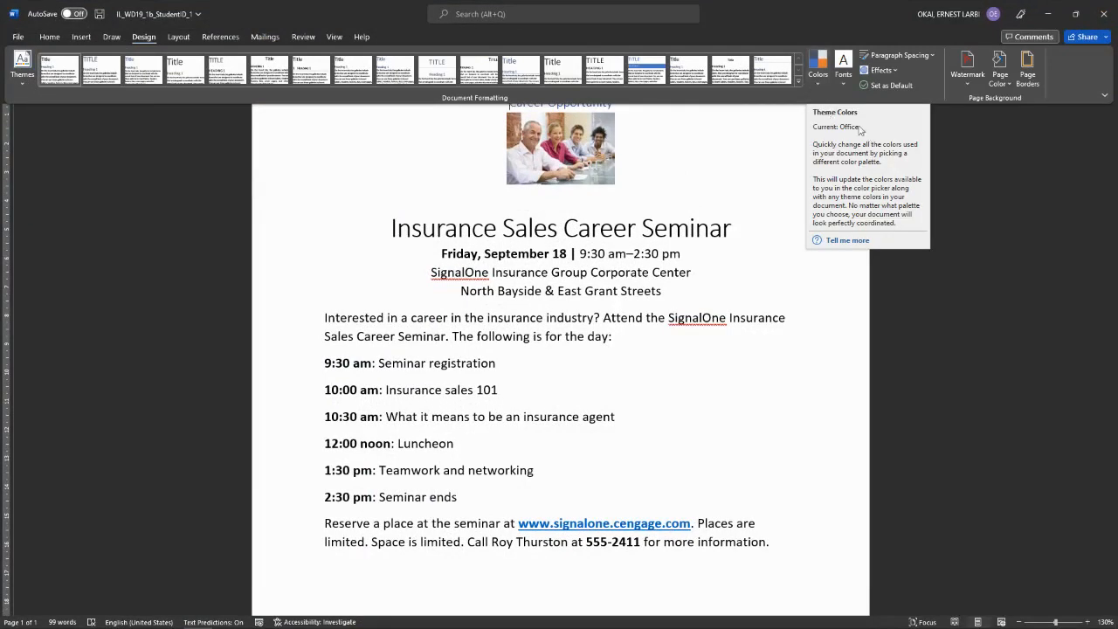
pyautogui.click(818, 83)
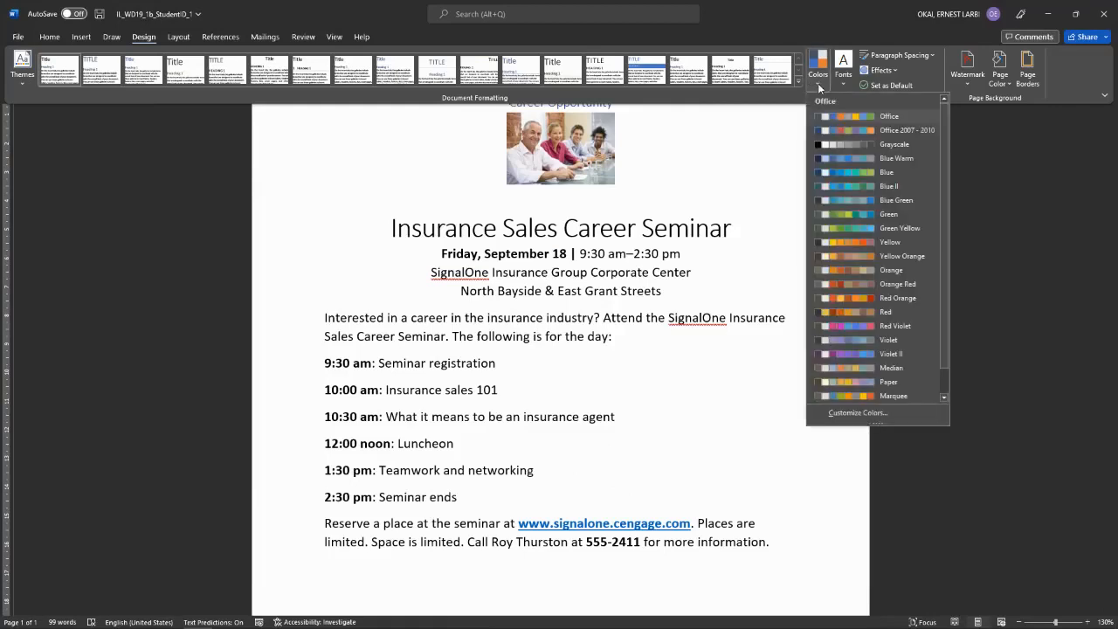
pyautogui.click(890, 325)
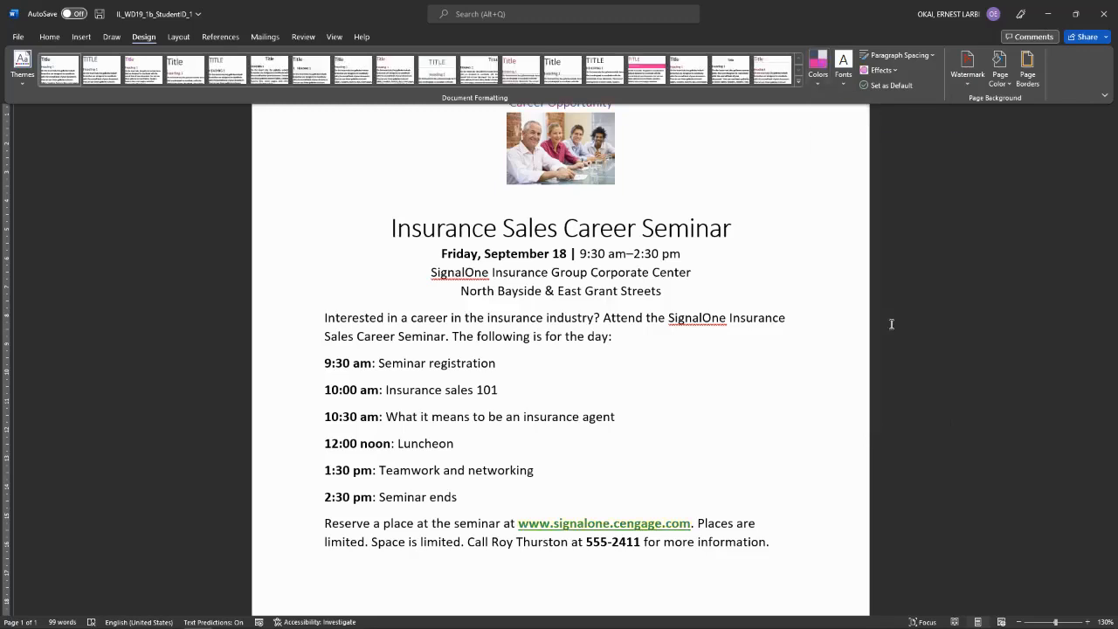
pyautogui.click(168, 617)
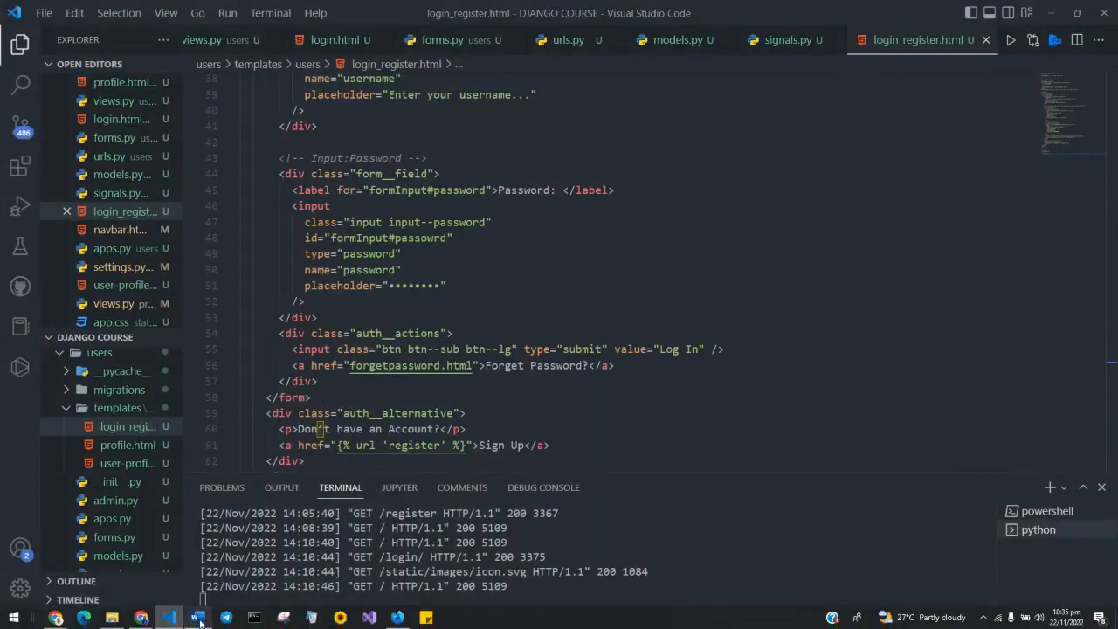
# Step: Scroll the instructions PDF to the headline spacing step, then return to the Word flyer
pyautogui.click(198, 618)
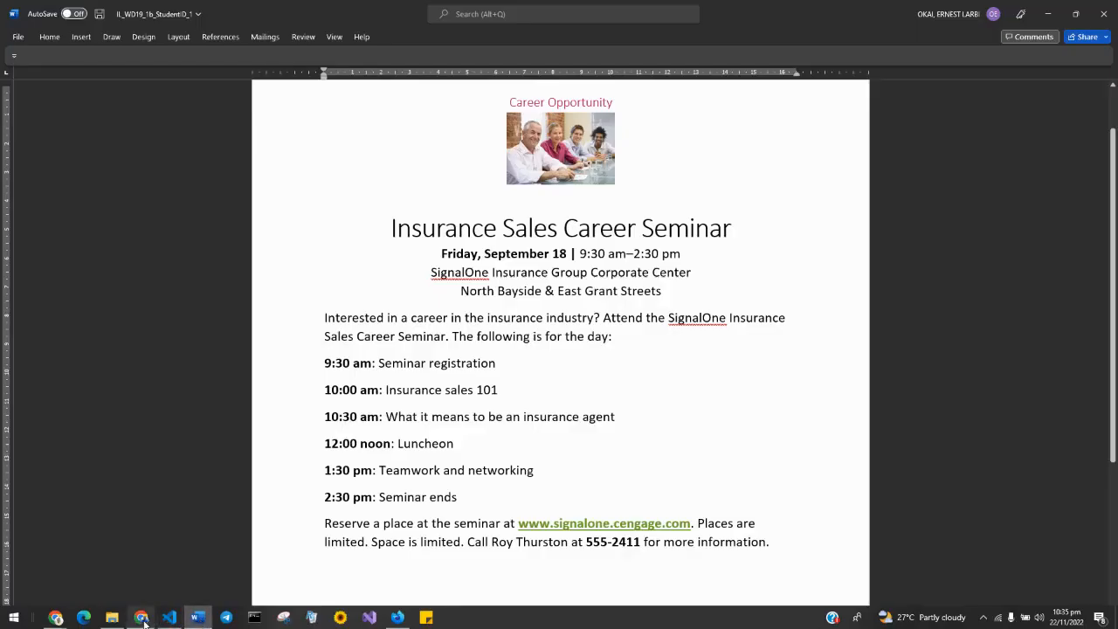
pyautogui.click(164, 618)
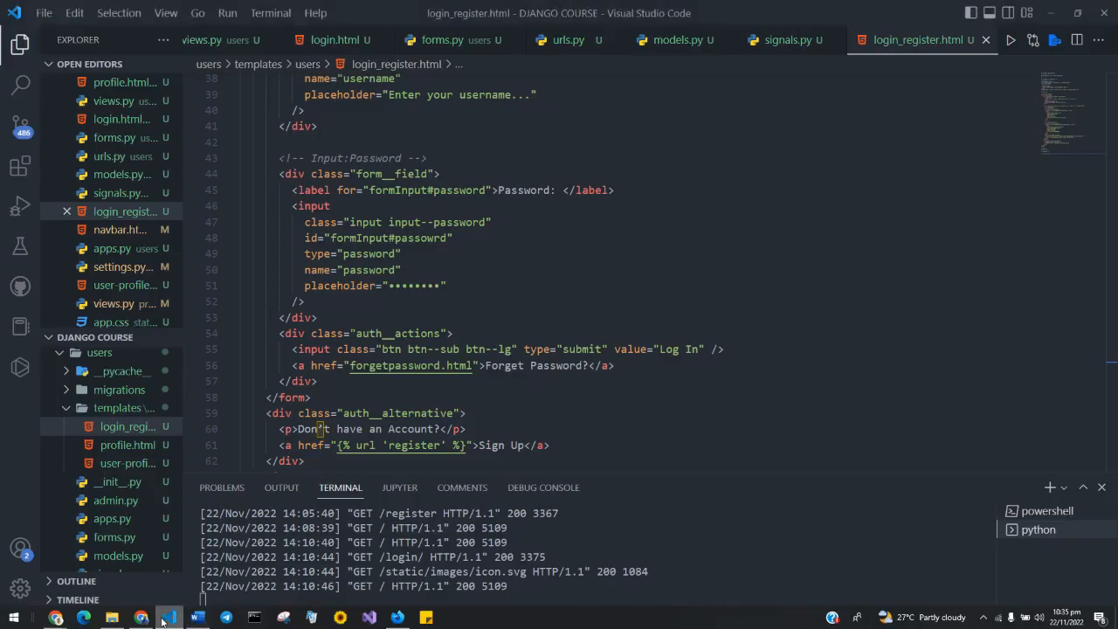
pyautogui.click(198, 617)
pyautogui.click(397, 617)
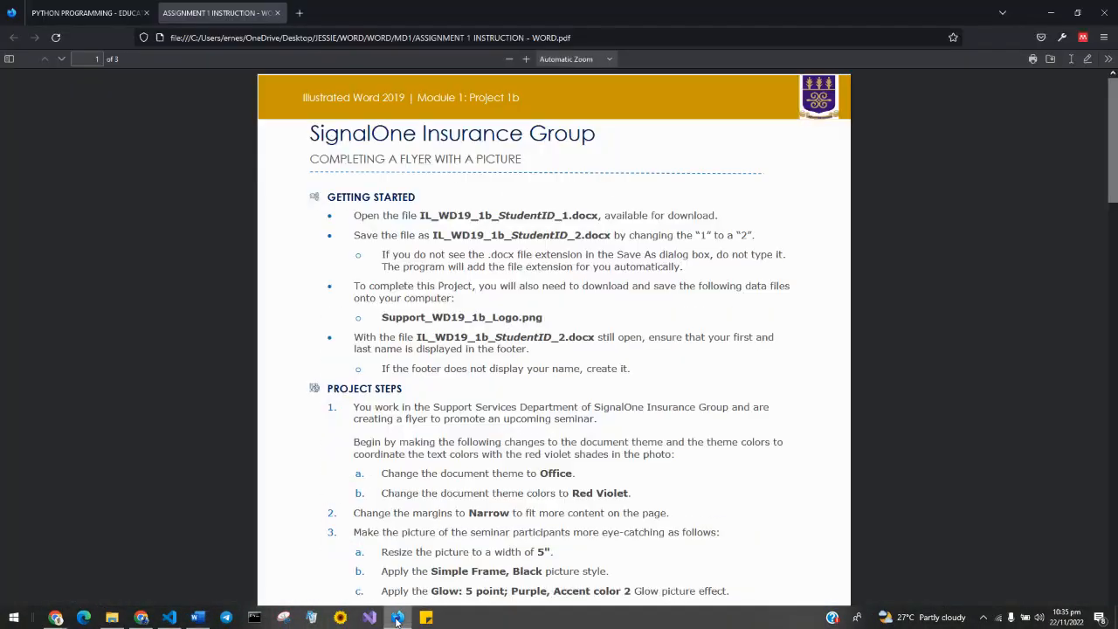
pyautogui.scroll(-1, 468, 465)
pyautogui.scroll(-1, 467, 466)
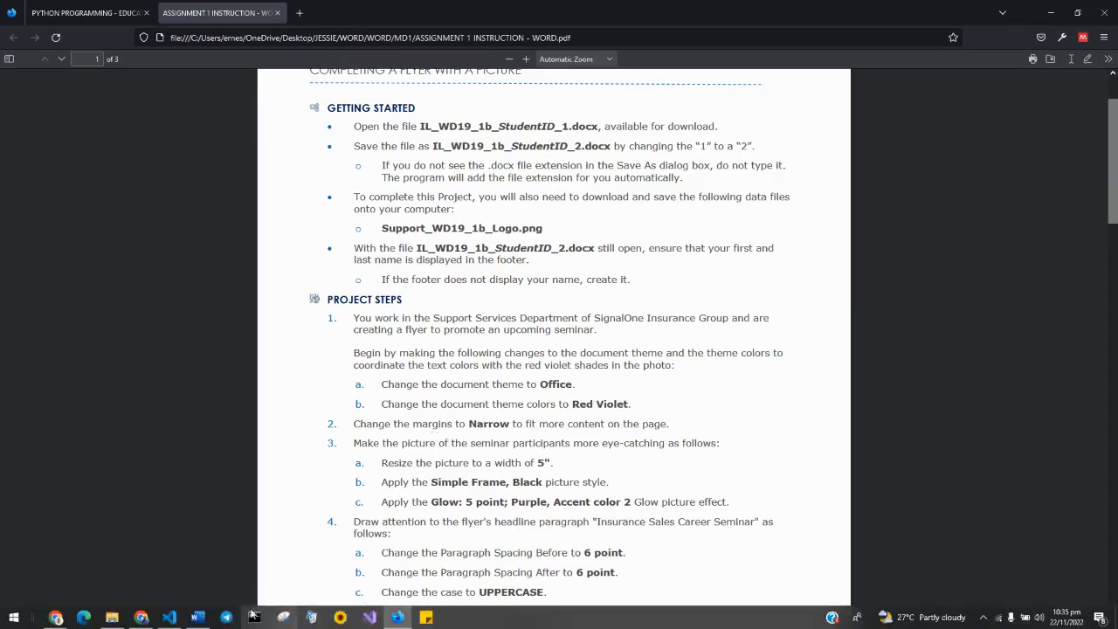
pyautogui.click(198, 617)
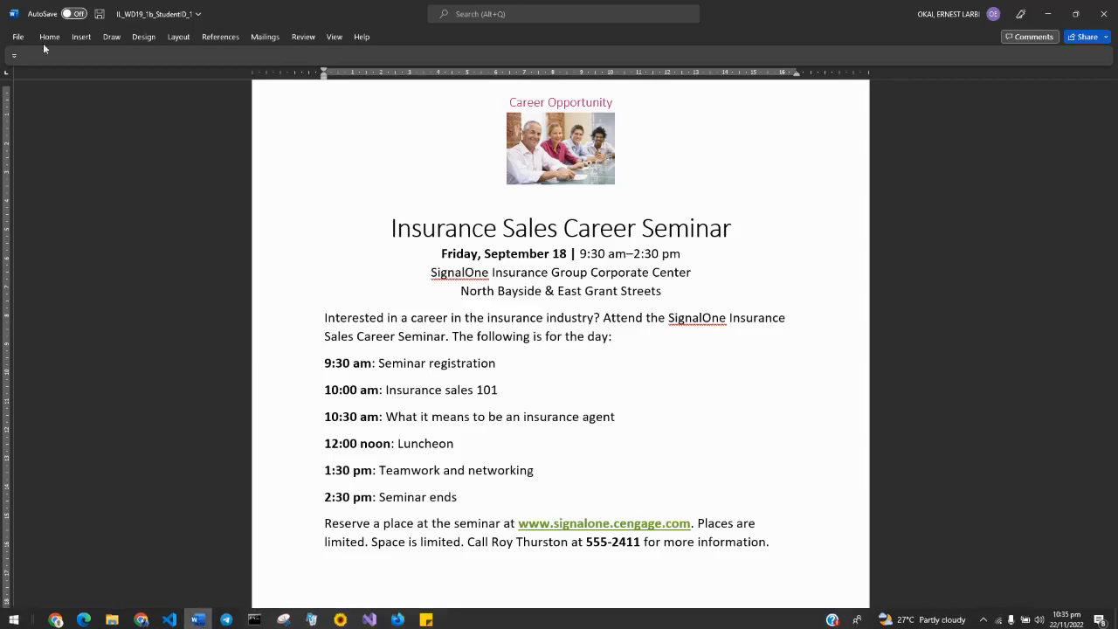
# Step: Set the Word ribbon to always show its tabs and commands
pyautogui.click(178, 39)
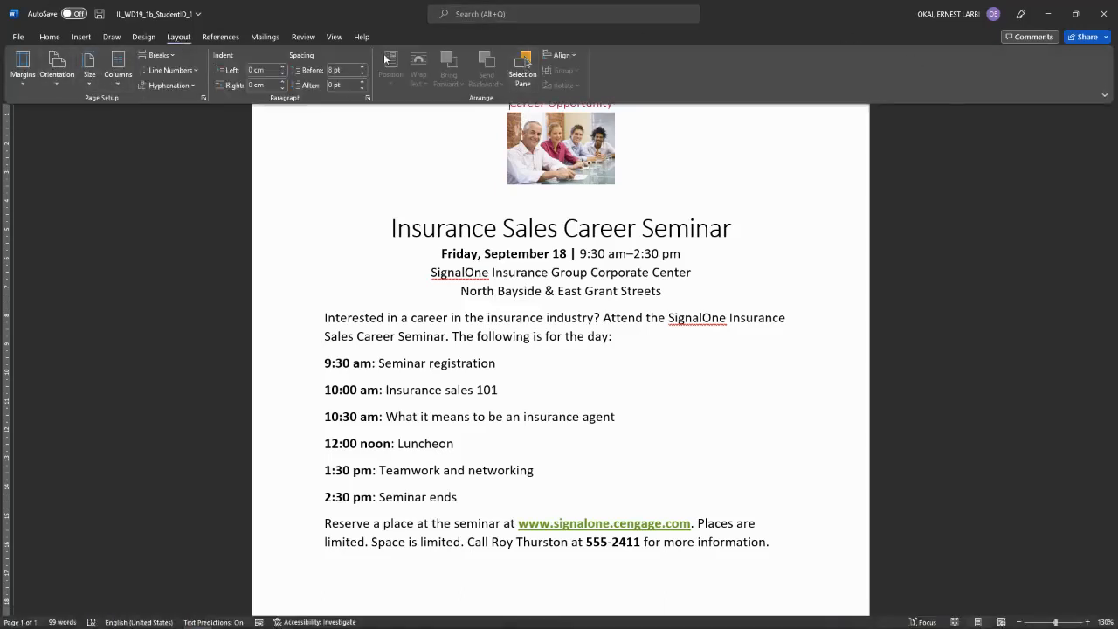
pyautogui.click(48, 38)
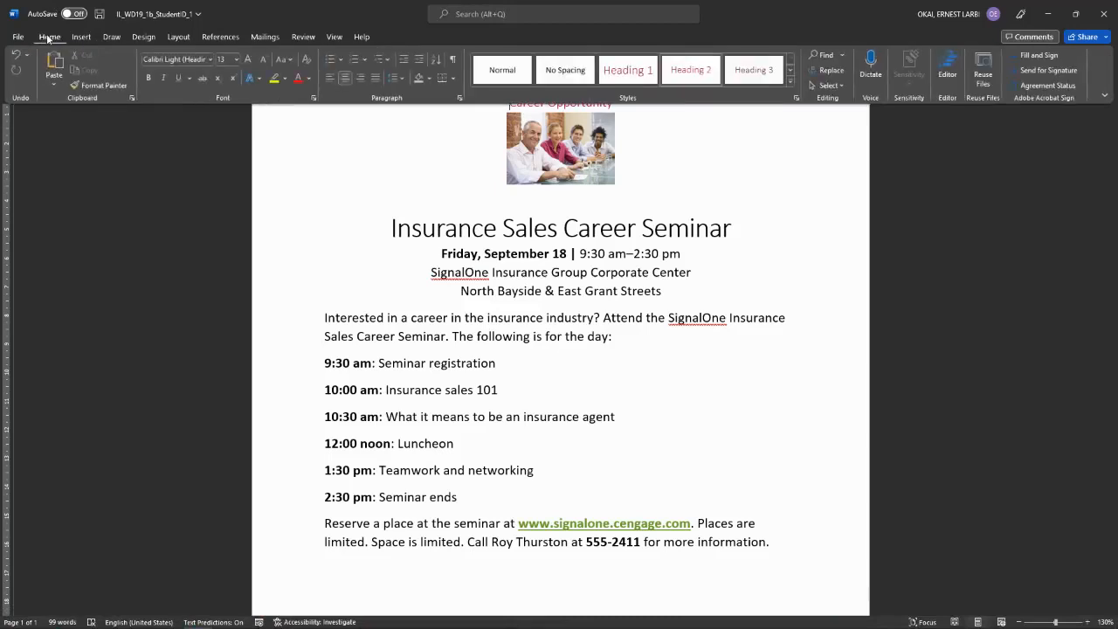
pyautogui.click(1103, 97)
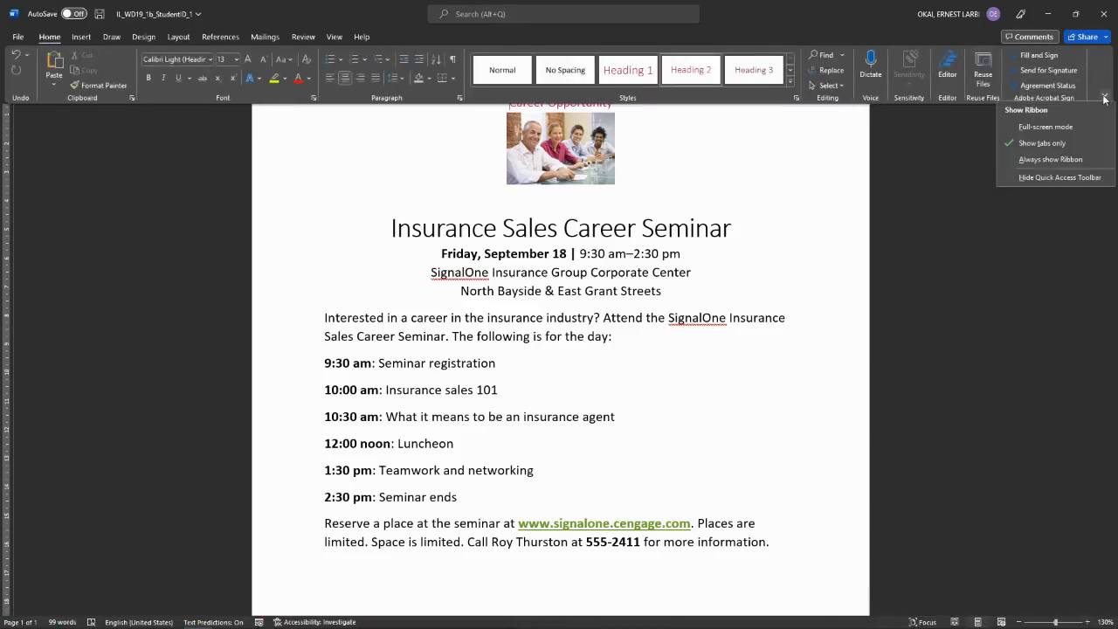
pyautogui.click(1054, 160)
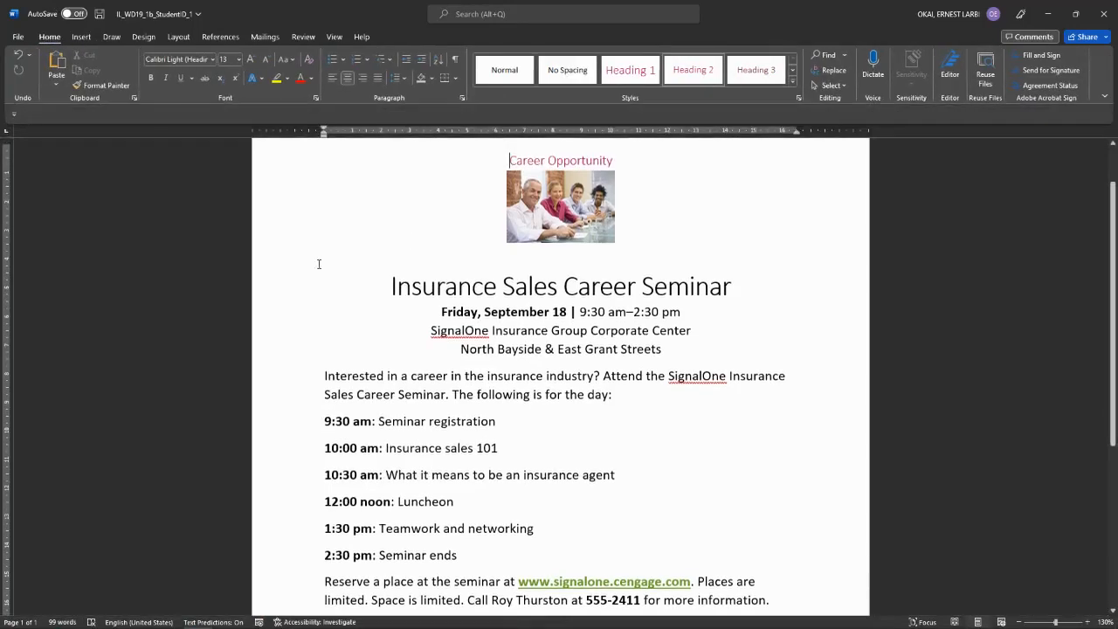
# Step: Apply Narrow margins to the flyer, then view the instructions PDF
pyautogui.click(178, 37)
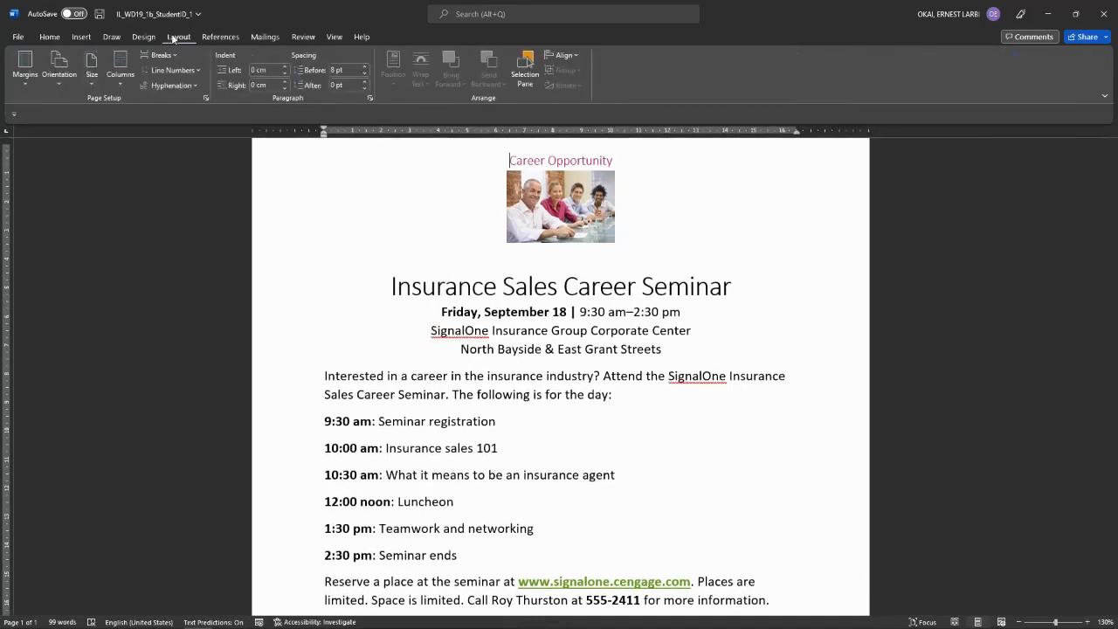
pyautogui.click(28, 83)
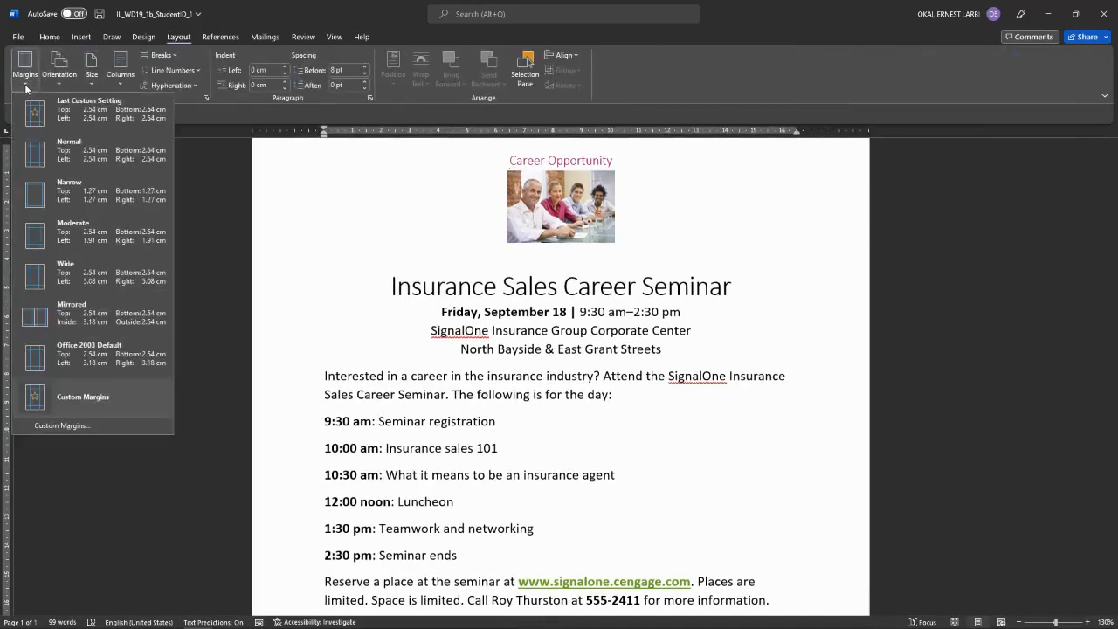
pyautogui.click(63, 199)
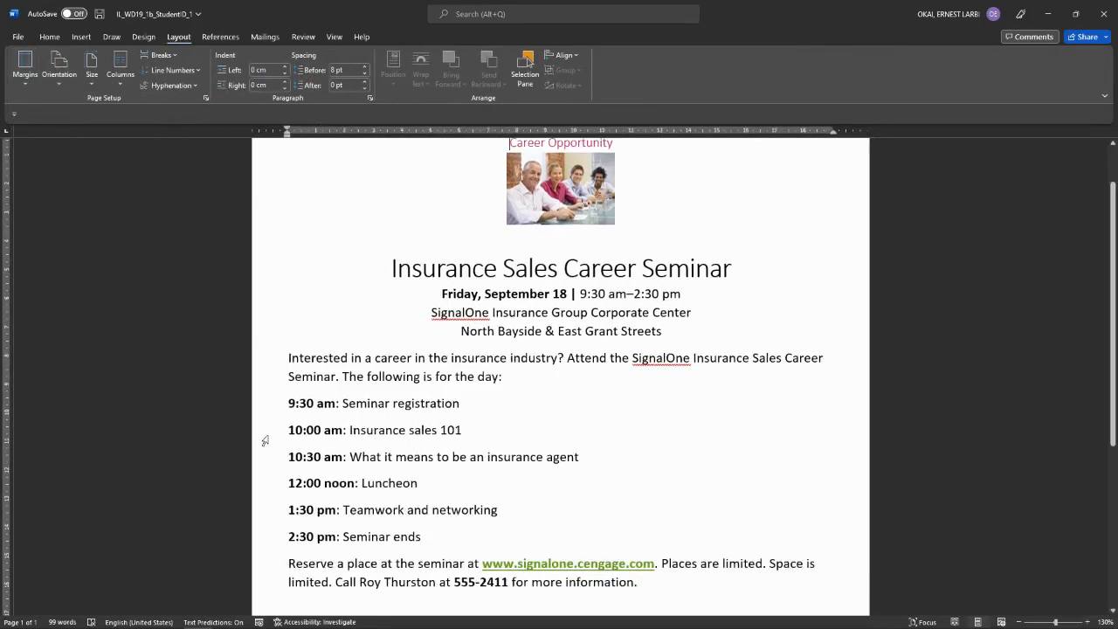
pyautogui.moveTo(201, 620)
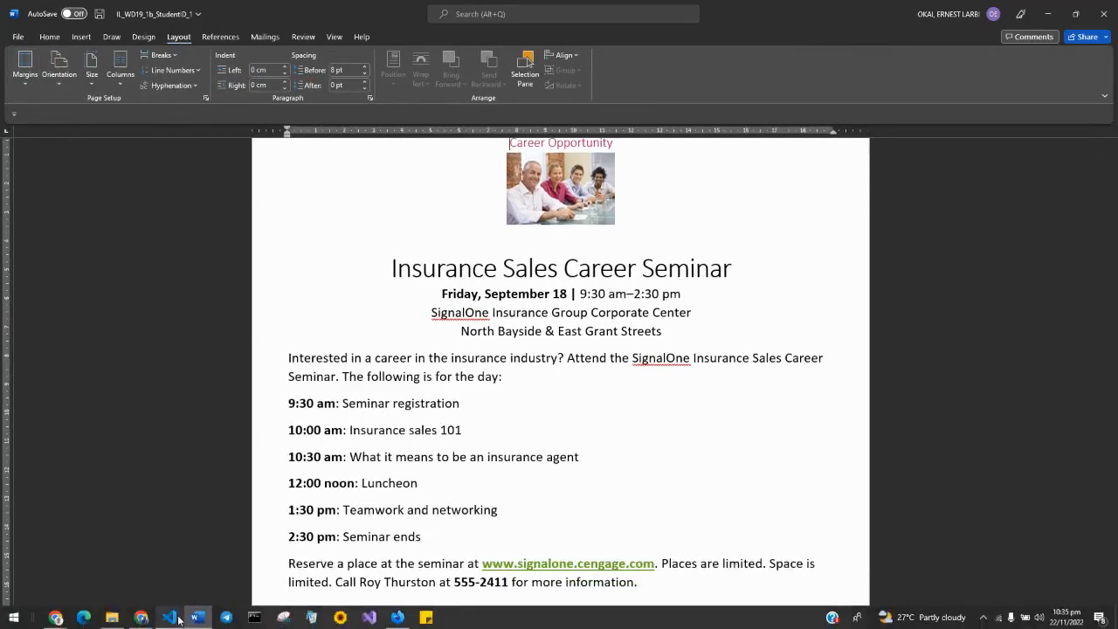
pyautogui.click(396, 618)
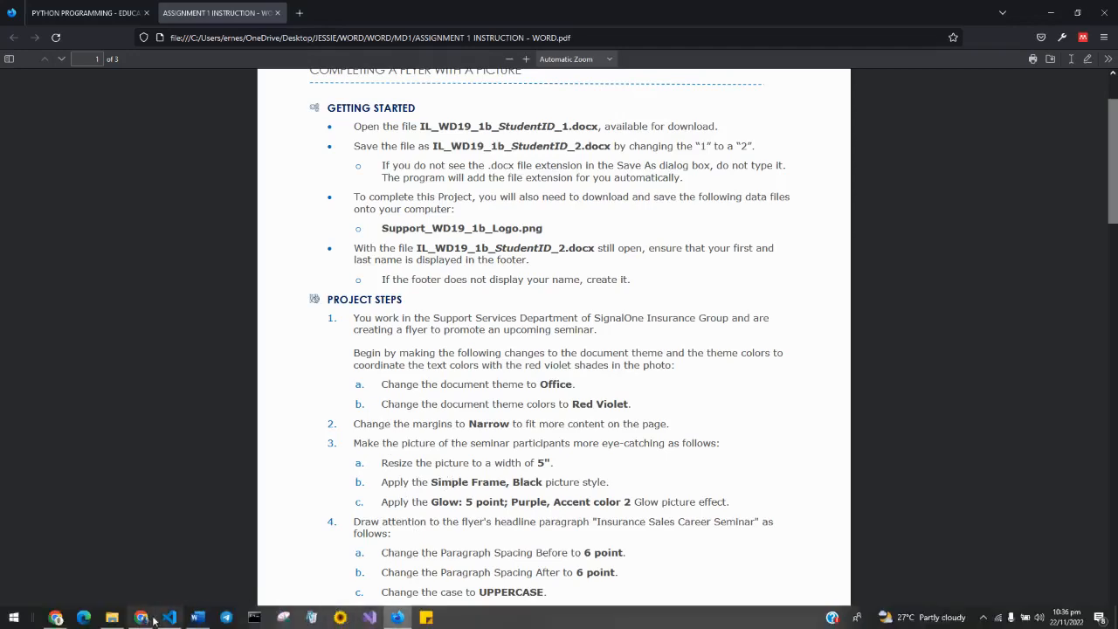
# Step: Glance at the Loom library and the instructions PDF, then bring the Word flyer forward
pyautogui.click(140, 617)
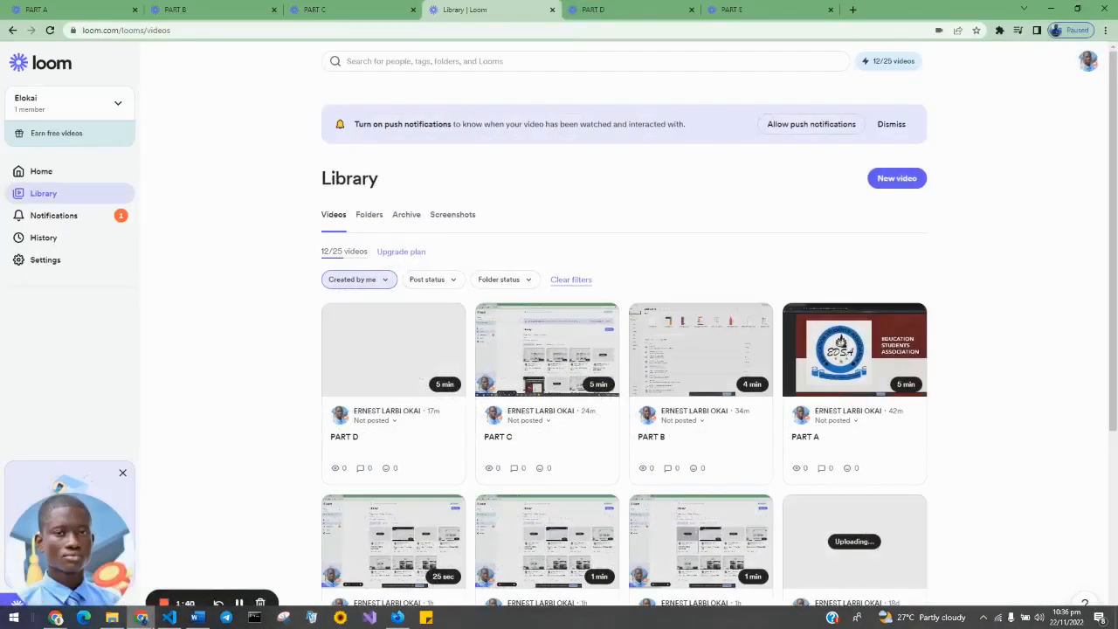
pyautogui.click(141, 616)
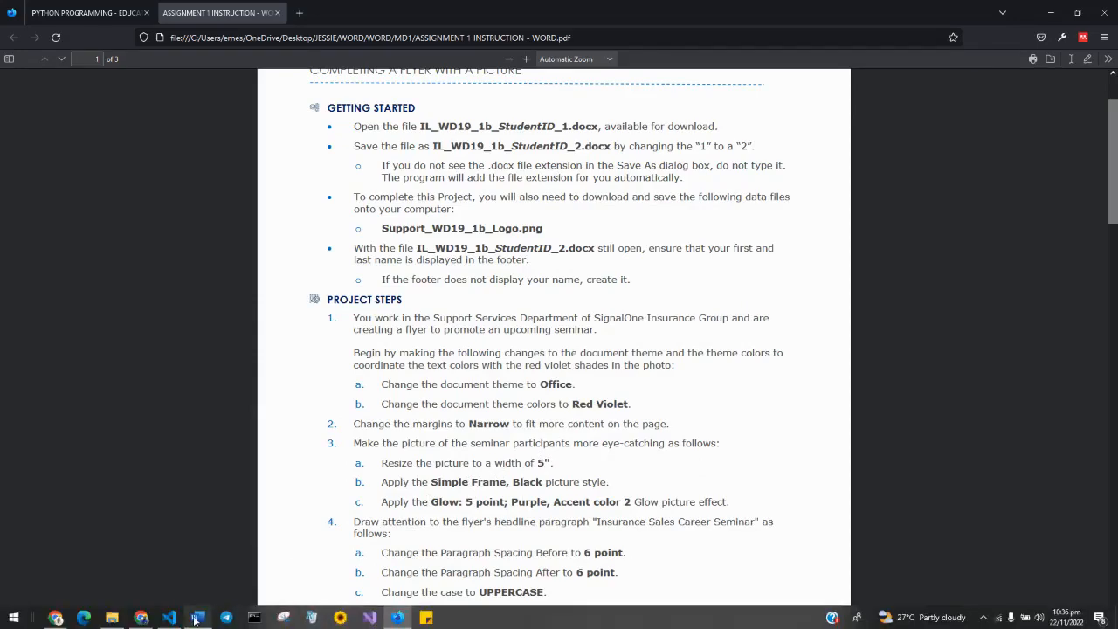
pyautogui.click(197, 617)
# Step: Set the seminar photo's width to 5 cm, then view the instructions PDF
pyautogui.click(581, 206)
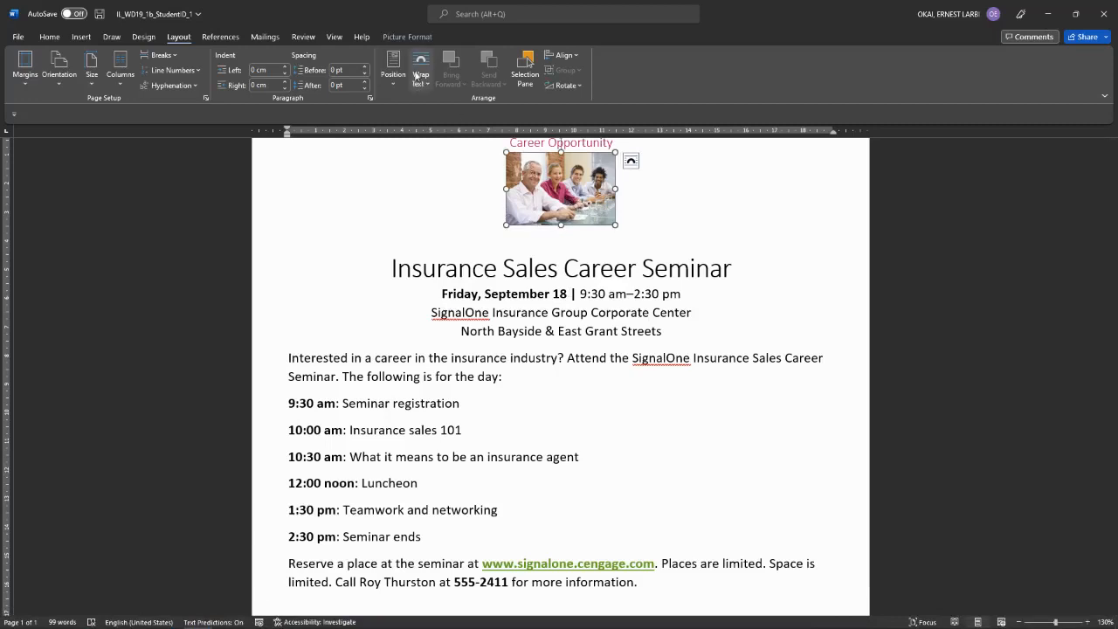
pyautogui.click(405, 38)
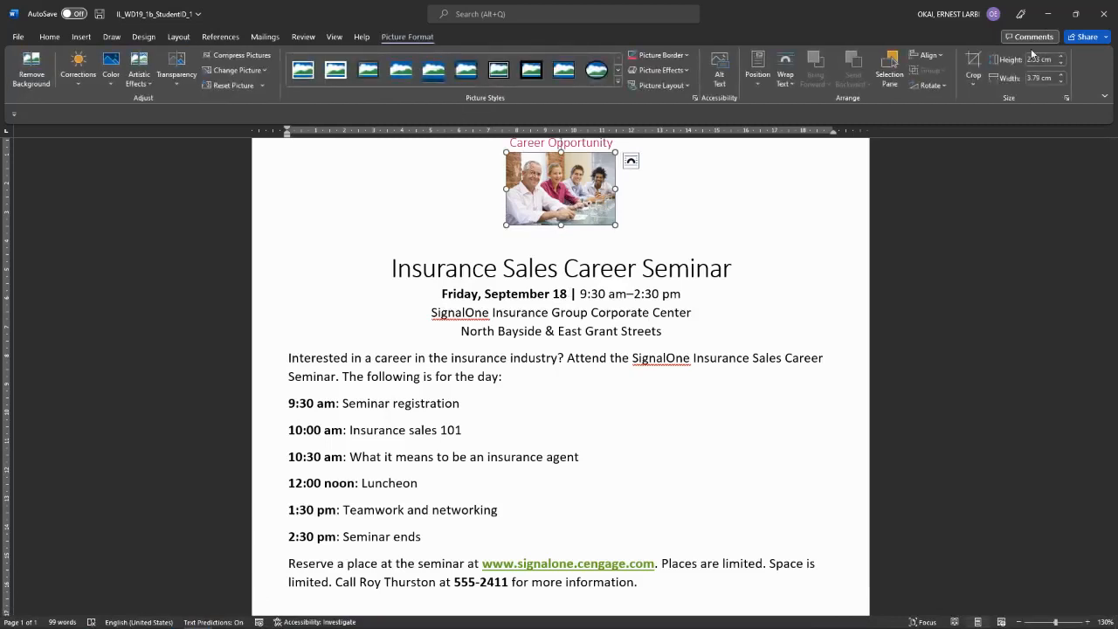
pyautogui.click(1044, 77)
pyautogui.write('5')
pyautogui.press('Return')
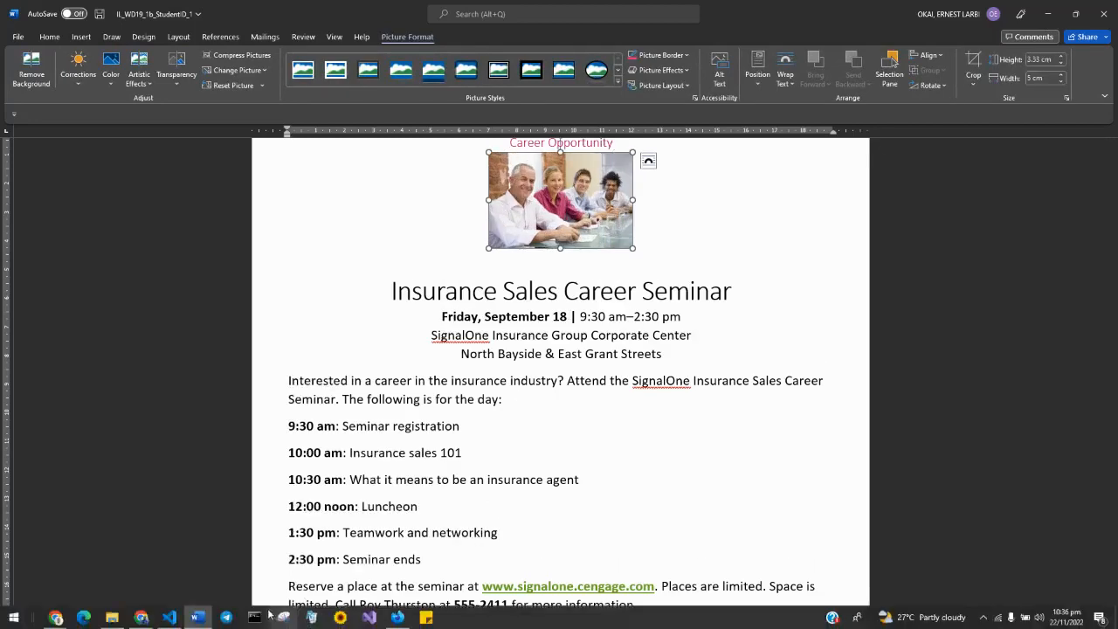
pyautogui.click(397, 617)
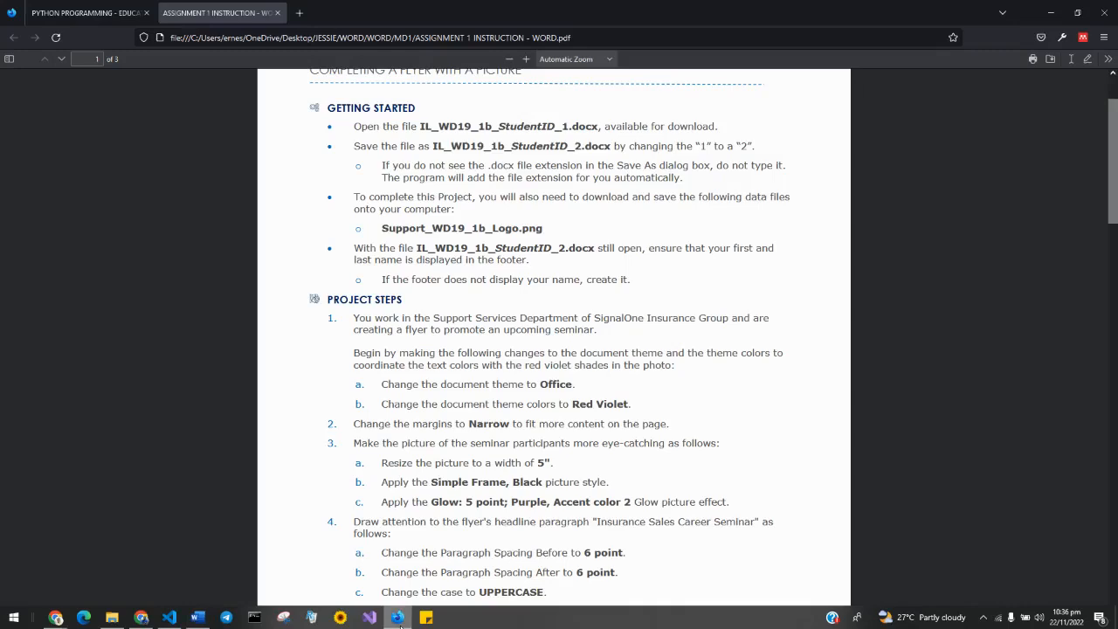
# Step: Check the picture style step, then give the photo the Simple Frame, White style
pyautogui.click(400, 621)
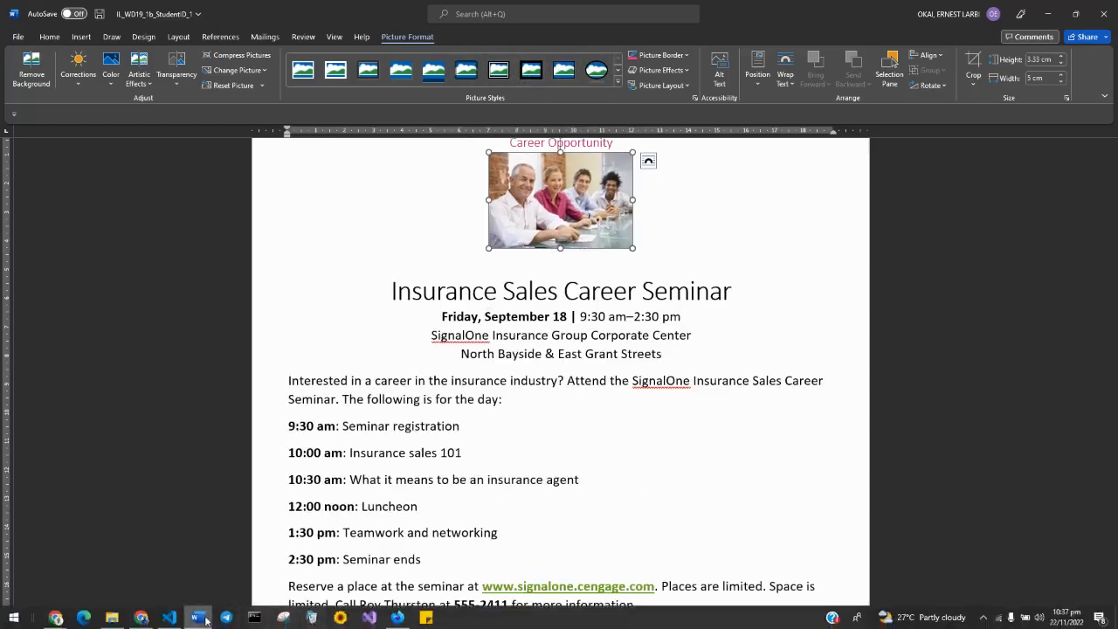
pyautogui.click(397, 617)
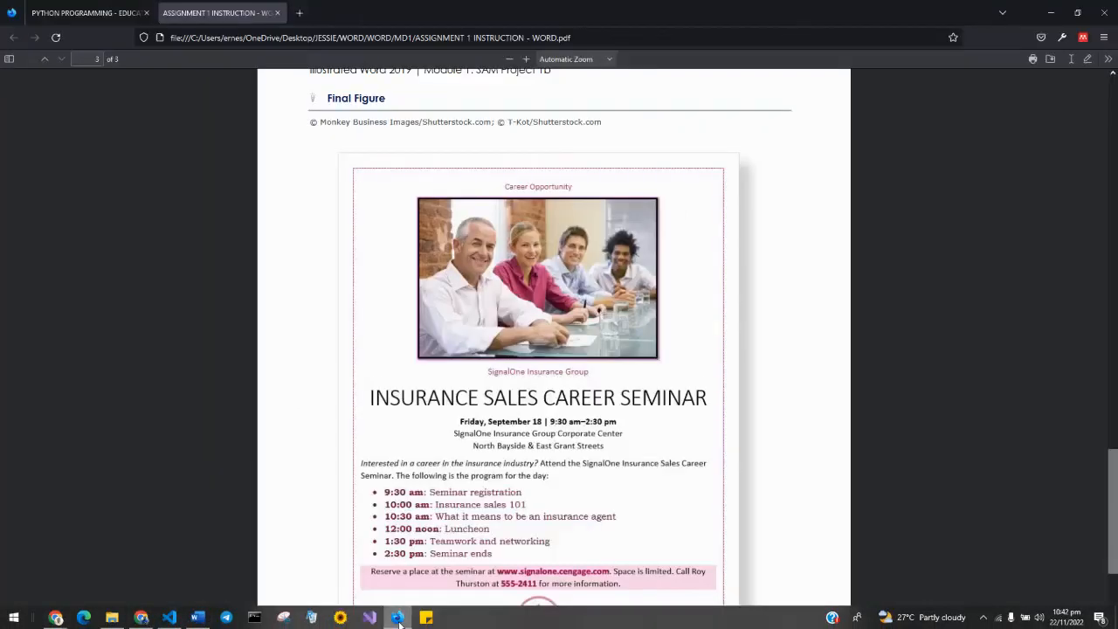
pyautogui.scroll(-1, 480, 403)
pyautogui.scroll(5, 479, 403)
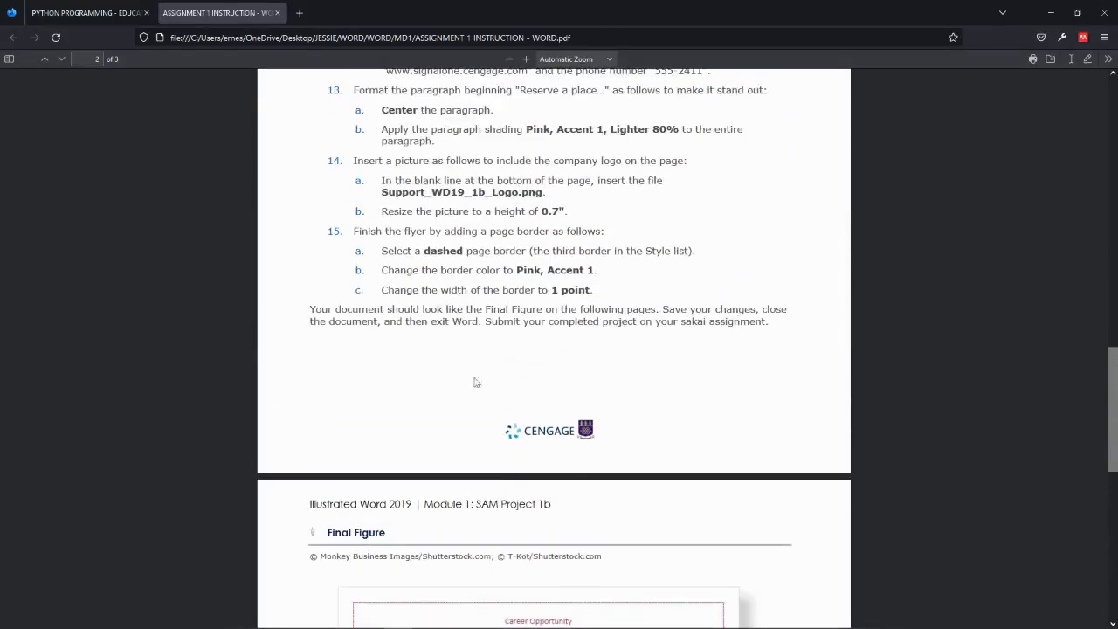
pyautogui.scroll(-3, 480, 403)
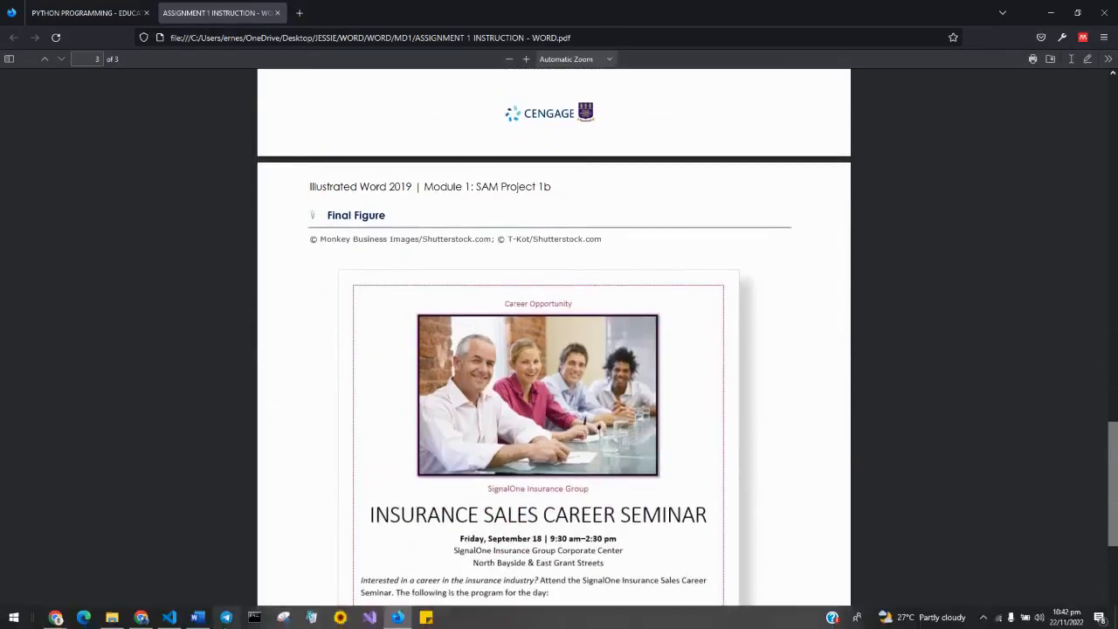
pyautogui.click(197, 617)
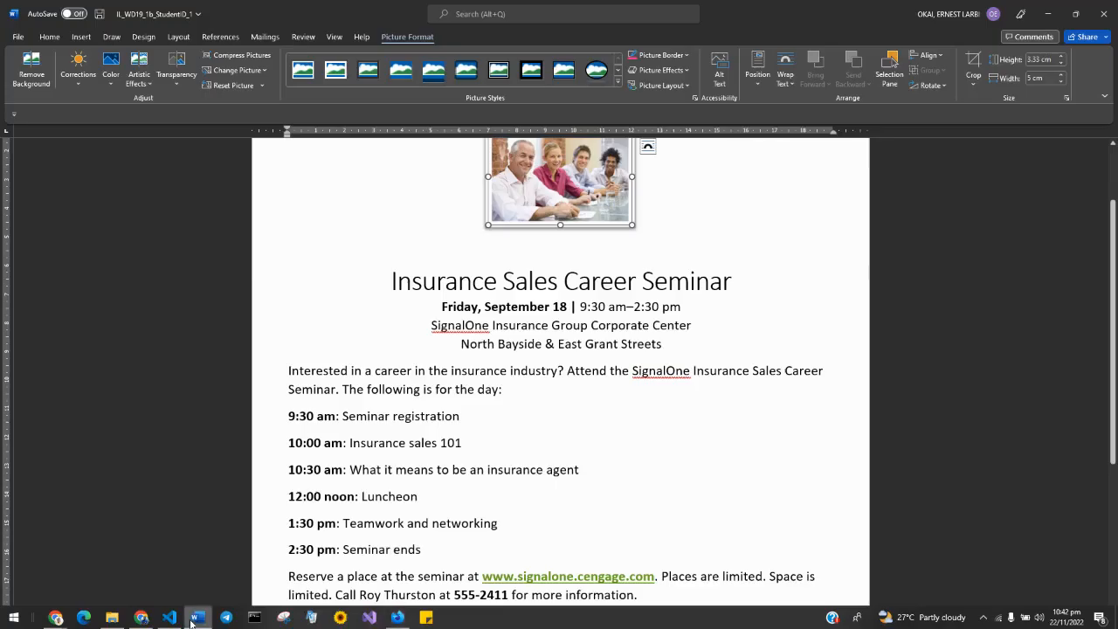
pyautogui.click(295, 80)
pyautogui.click(469, 222)
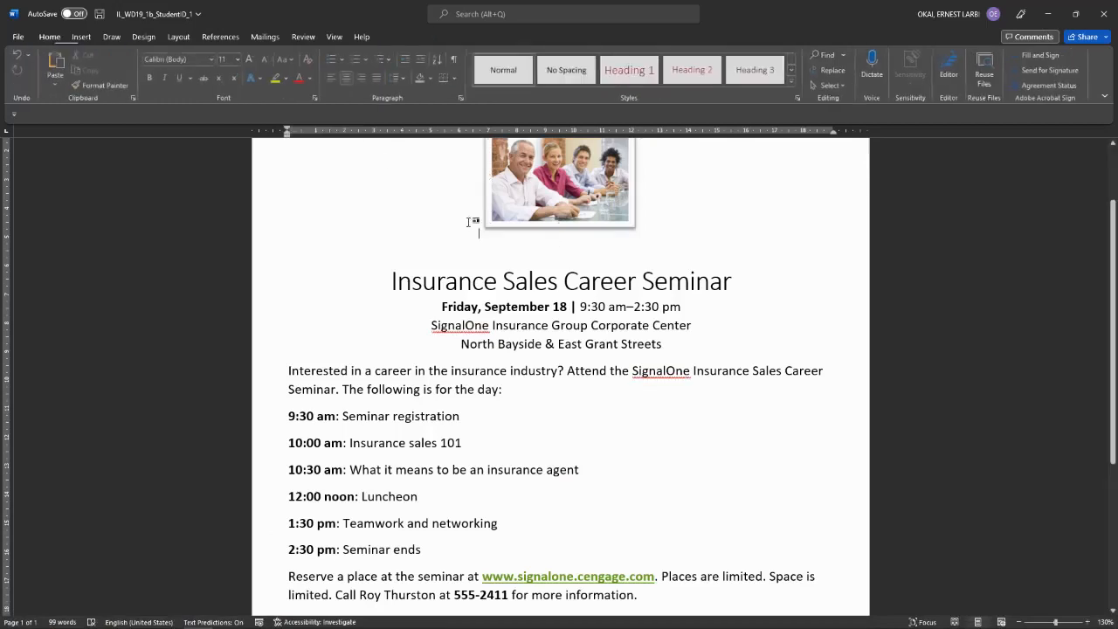
# Step: Review the next instruction in the PDF and return to the Word flyer
pyautogui.moveTo(458, 624)
pyautogui.click(405, 623)
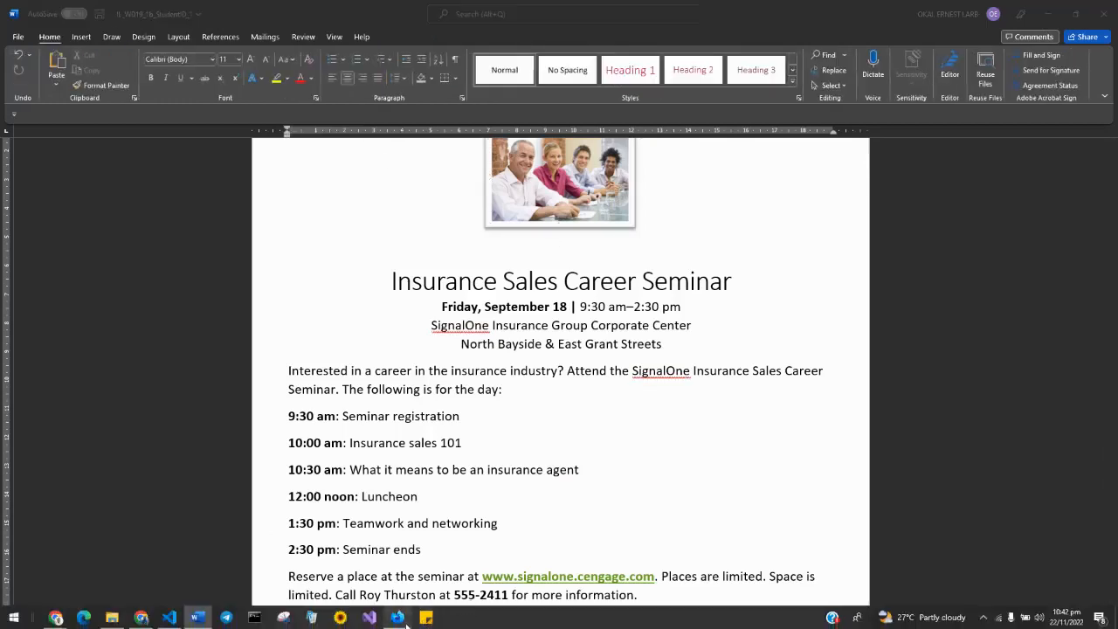
pyautogui.scroll(-5, 510, 467)
pyautogui.scroll(15, 507, 468)
pyautogui.scroll(-5, 509, 460)
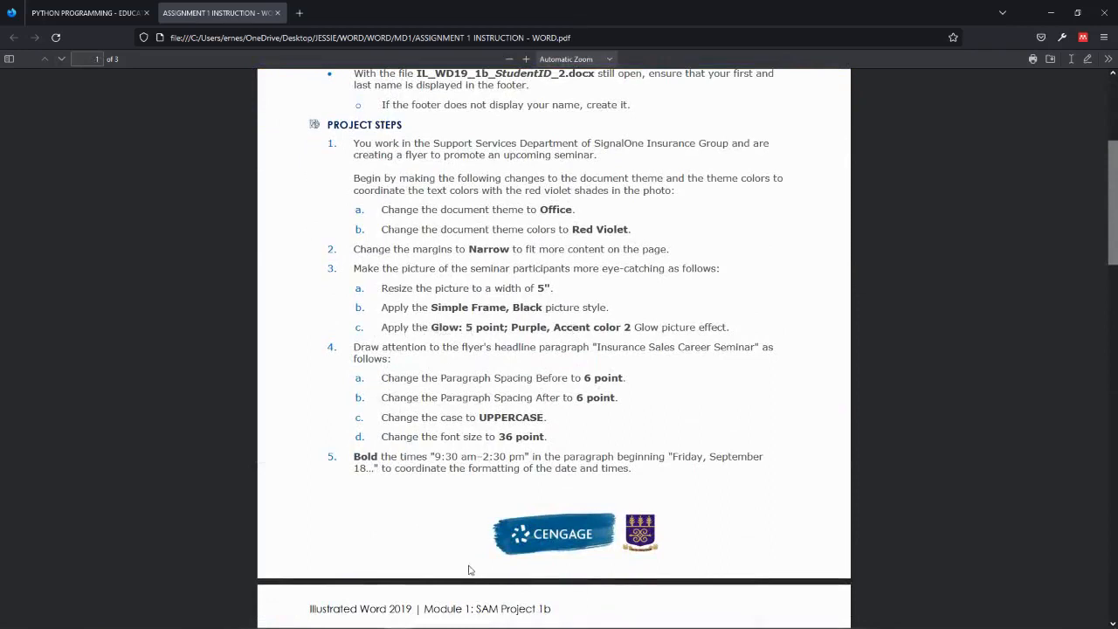
pyautogui.click(398, 619)
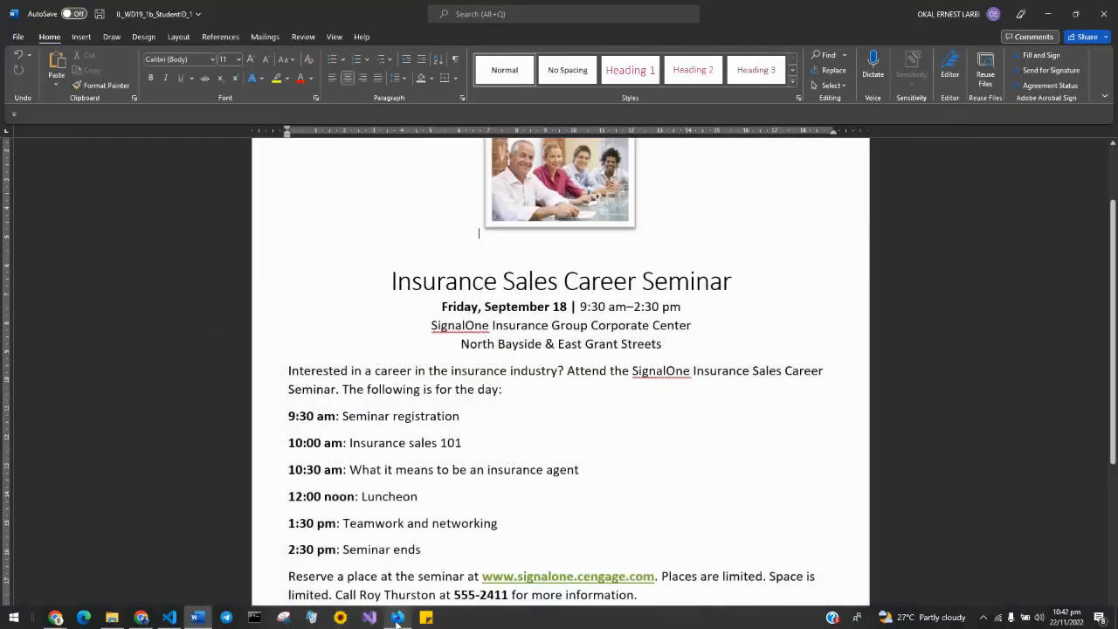
# Step: Give the photo a purple 5 pt glow and drag it larger to about 5.86 × 3.9 cm
pyautogui.click(537, 203)
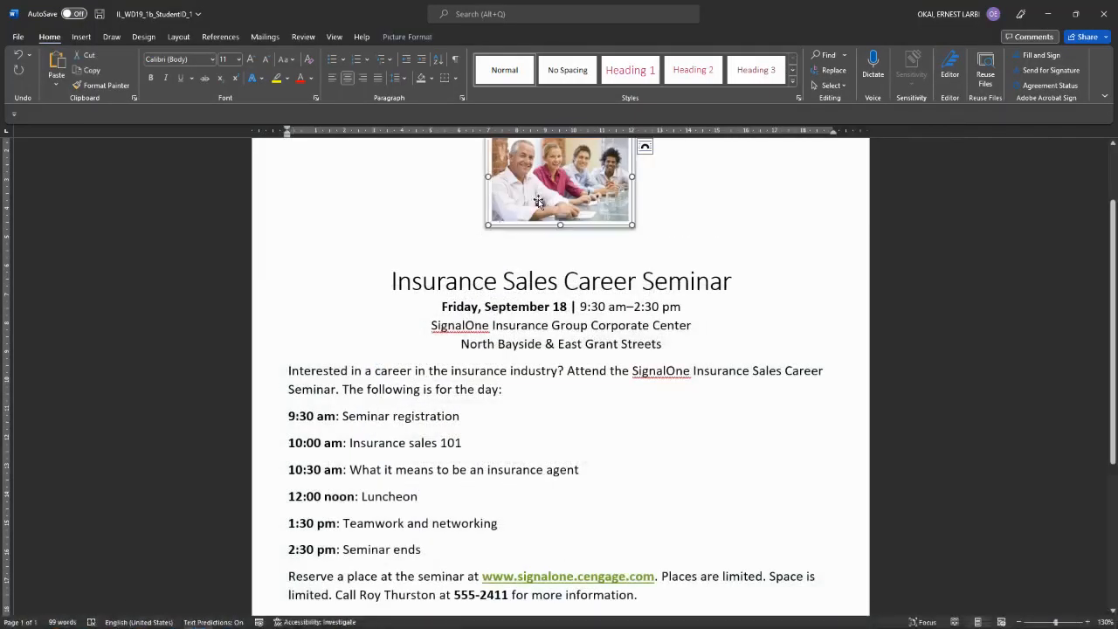
pyautogui.click(396, 37)
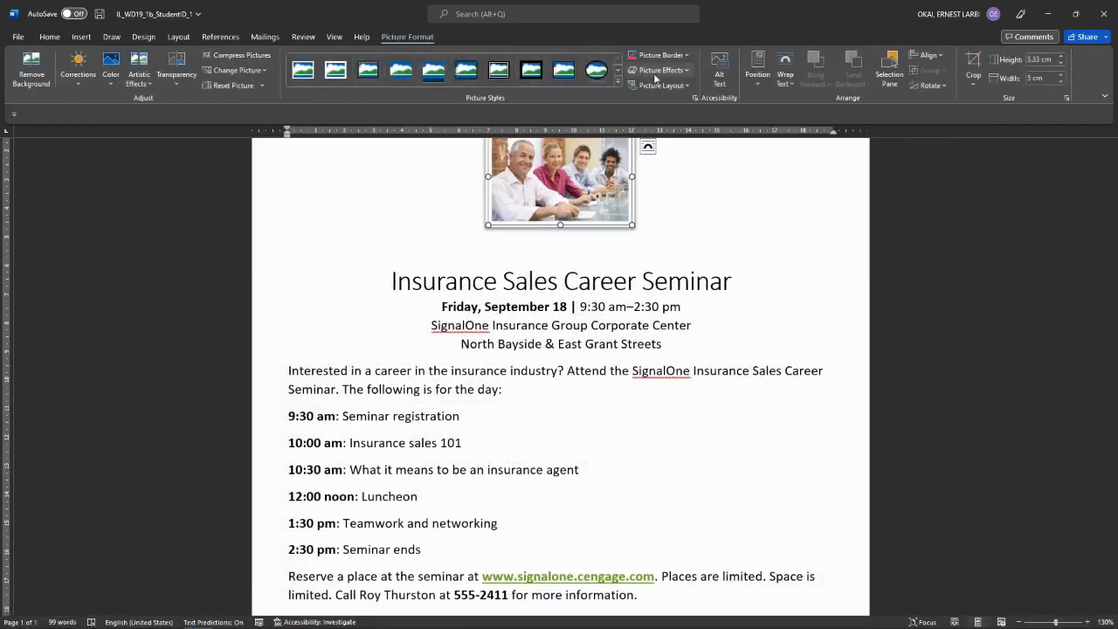
pyautogui.click(687, 71)
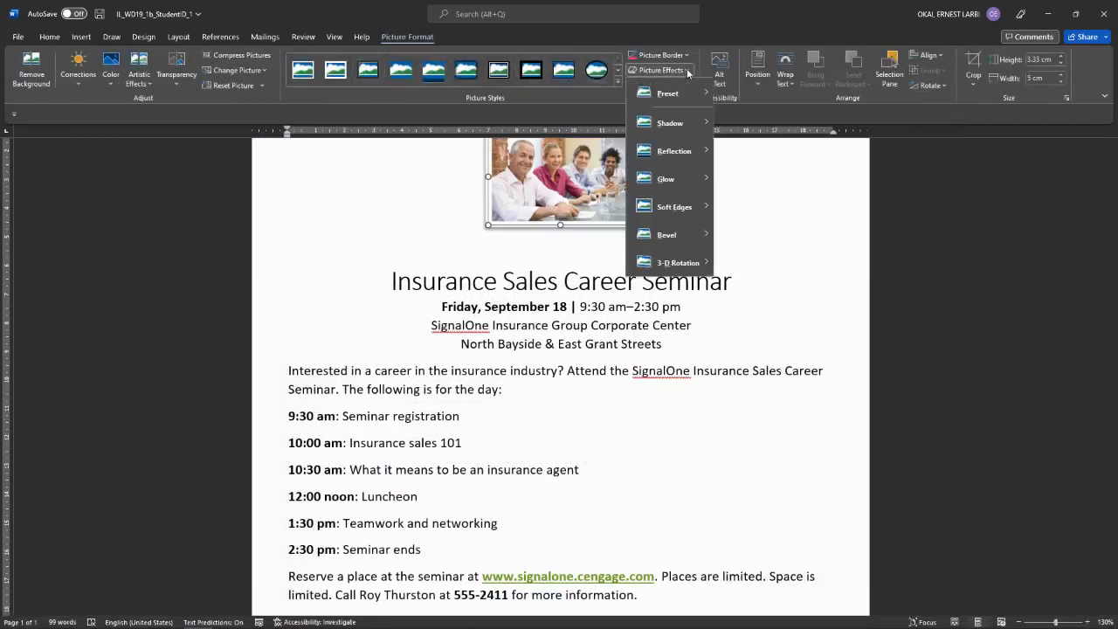
pyautogui.moveTo(666, 181)
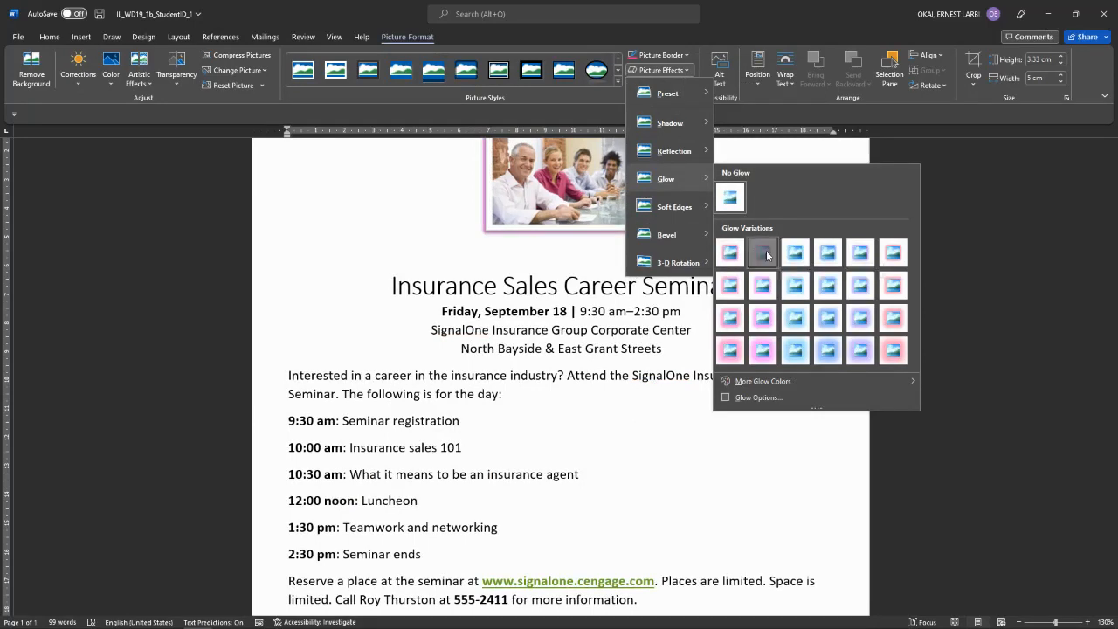
pyautogui.click(764, 253)
pyautogui.scroll(2, 576, 269)
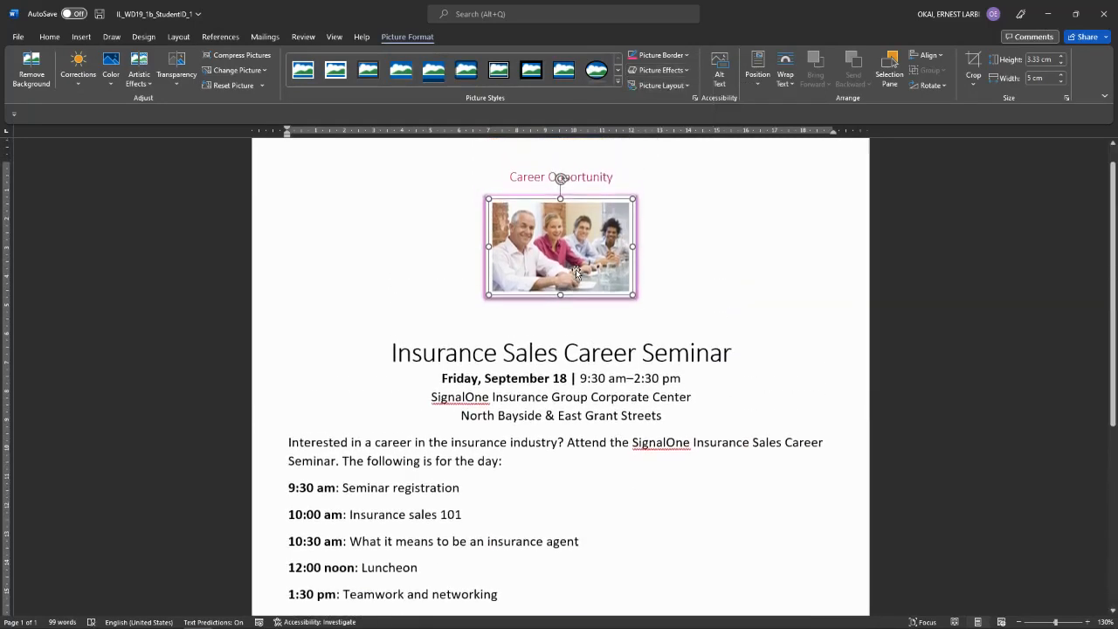
pyautogui.moveTo(633, 294); pyautogui.dragTo(642, 314)
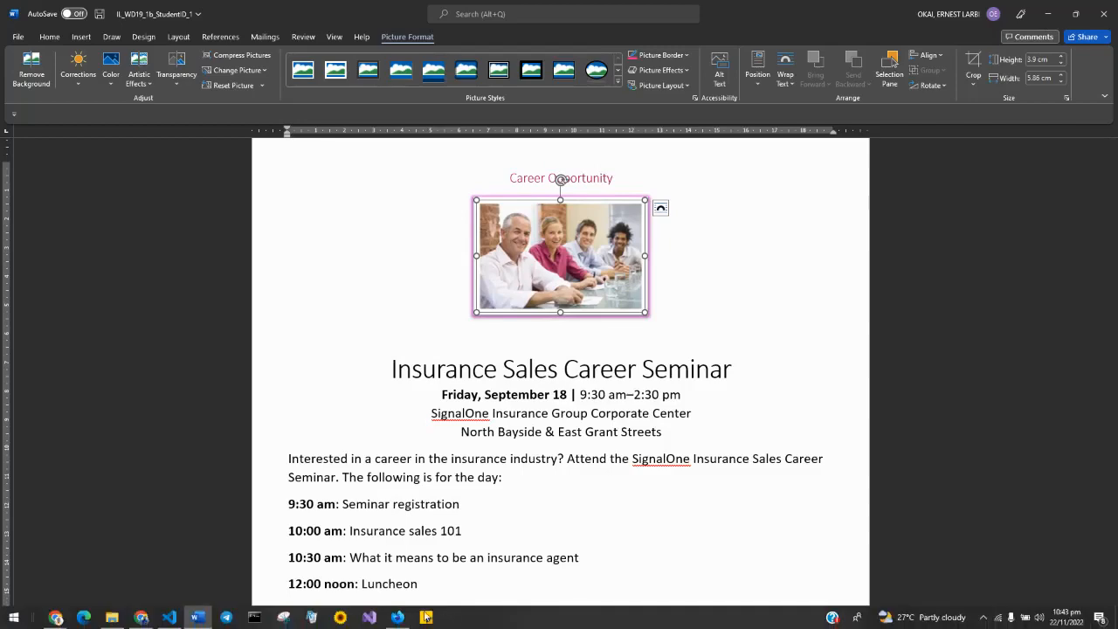
# Step: Glance at the instructions PDF in Firefox, then return to the Word seminar flyer
pyautogui.click(395, 617)
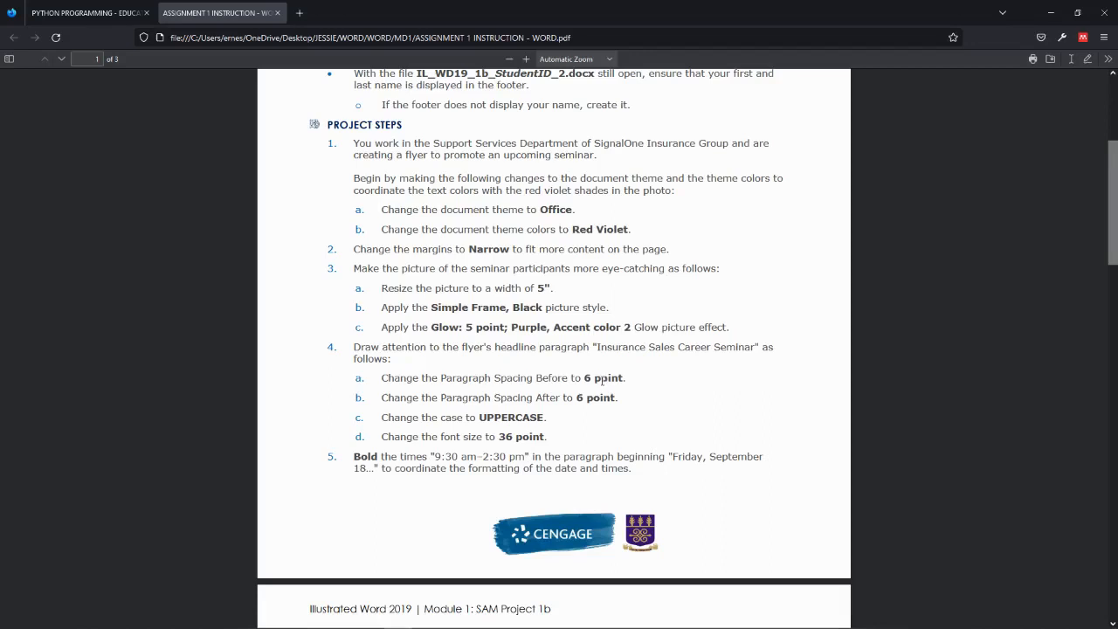
pyautogui.moveTo(463, 627)
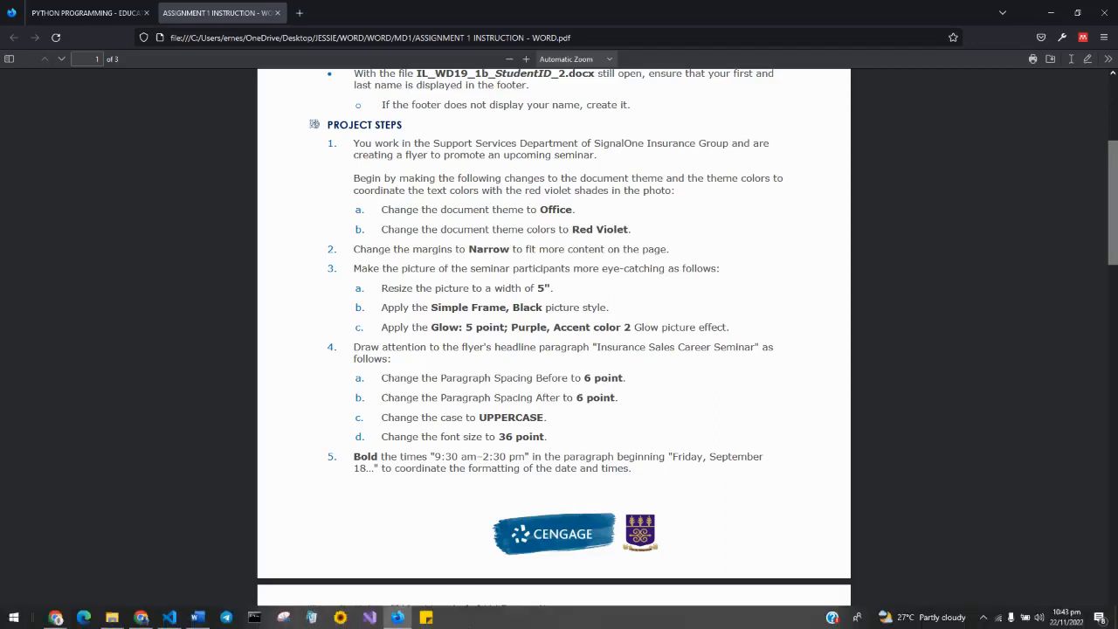
pyautogui.moveTo(386, 621)
pyautogui.moveTo(207, 617)
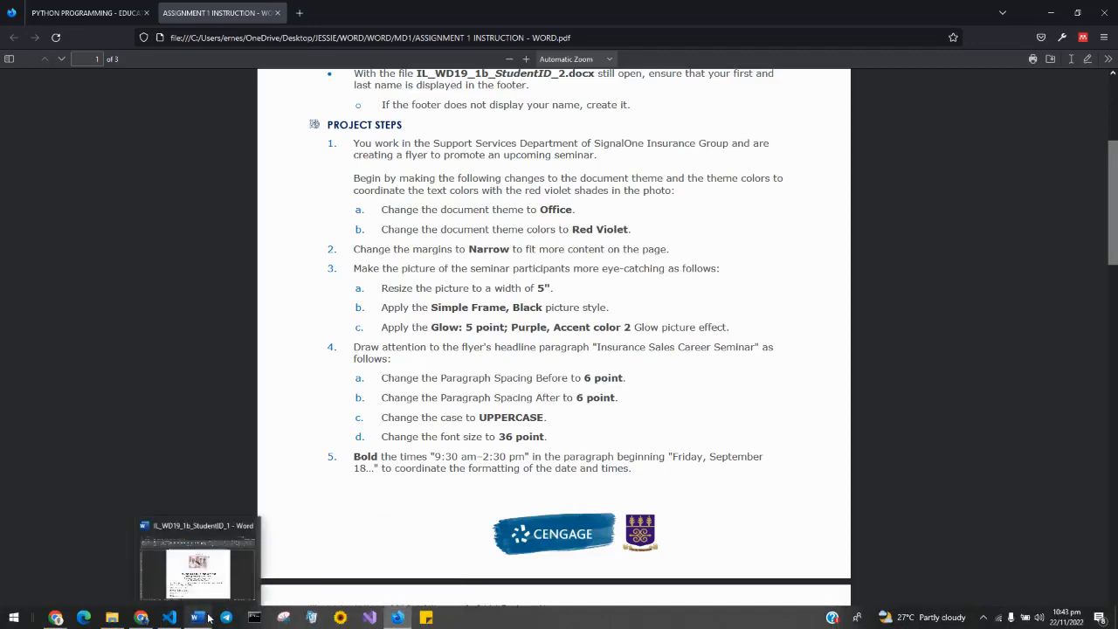
pyautogui.click(208, 617)
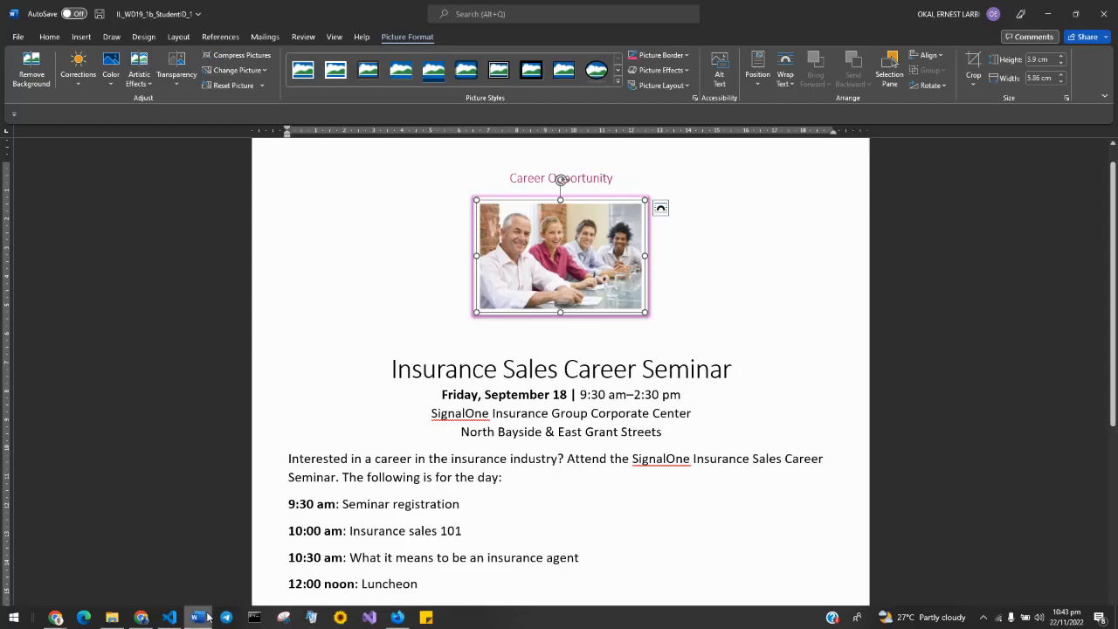
# Step: Select the Insurance Sales Career Seminar headline, checking the instructions PDF along the way
pyautogui.moveTo(389, 370); pyautogui.dragTo(710, 365)
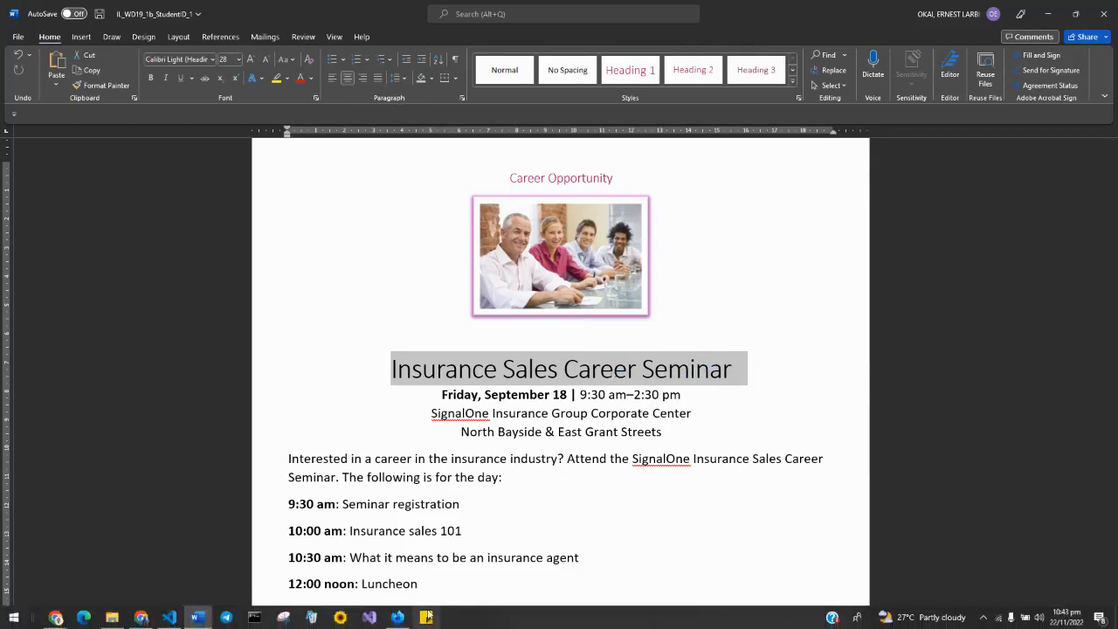
pyautogui.click(398, 618)
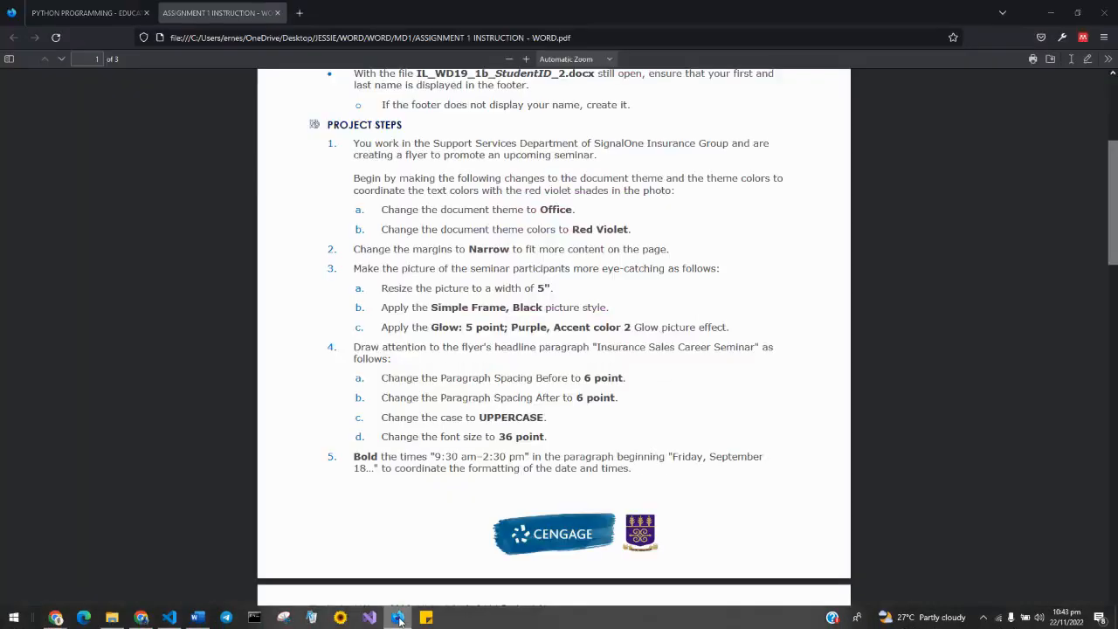
pyautogui.click(398, 617)
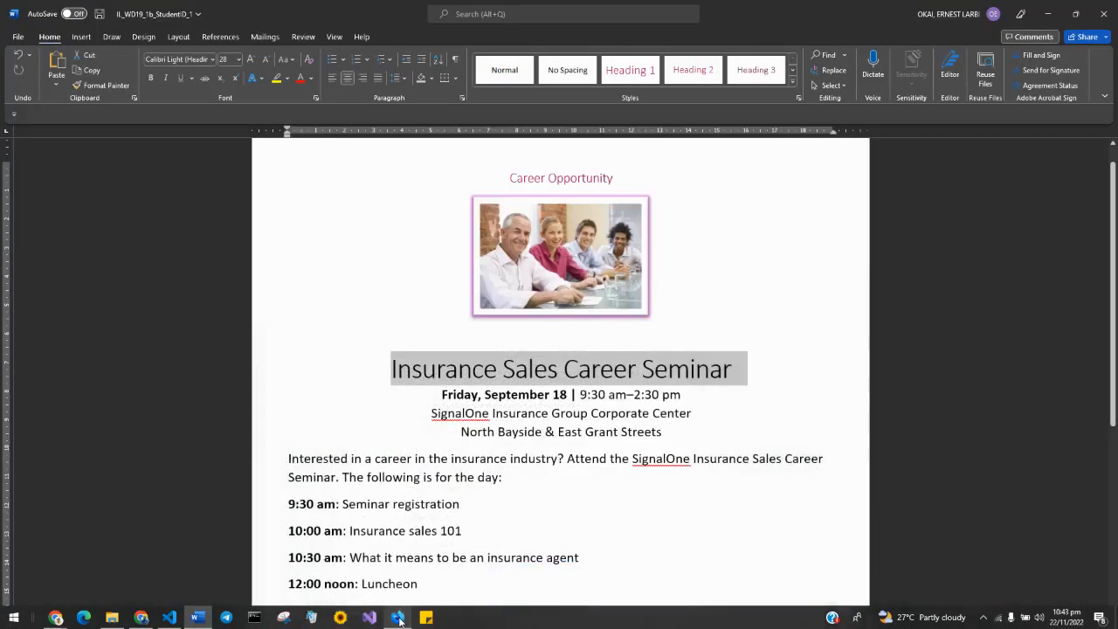
pyautogui.click(402, 78)
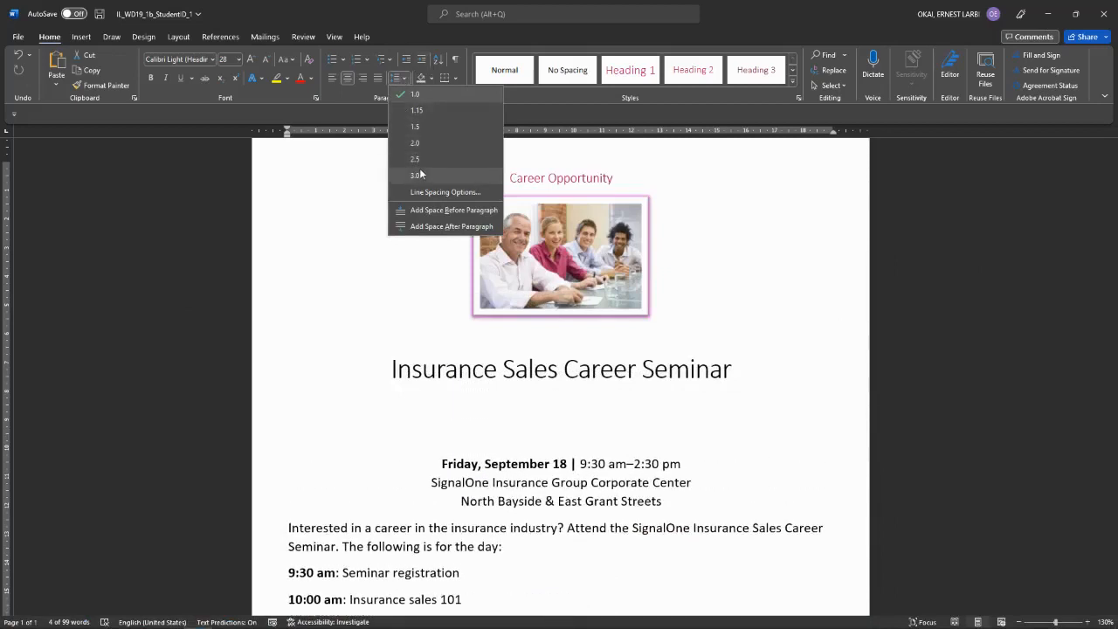
pyautogui.moveTo(555, 626)
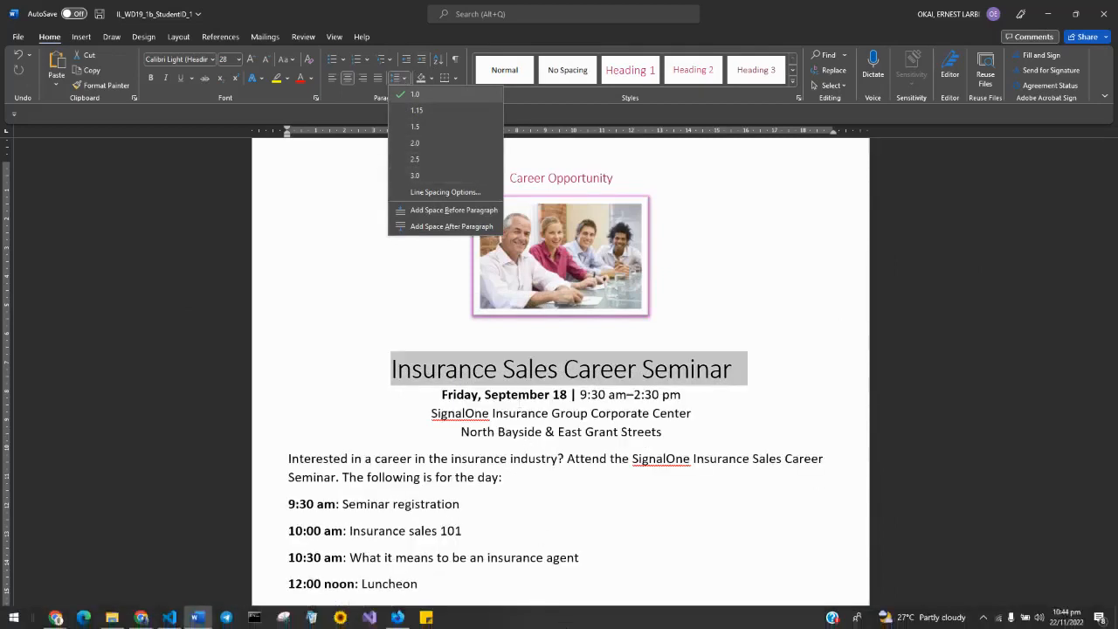
pyautogui.click(398, 617)
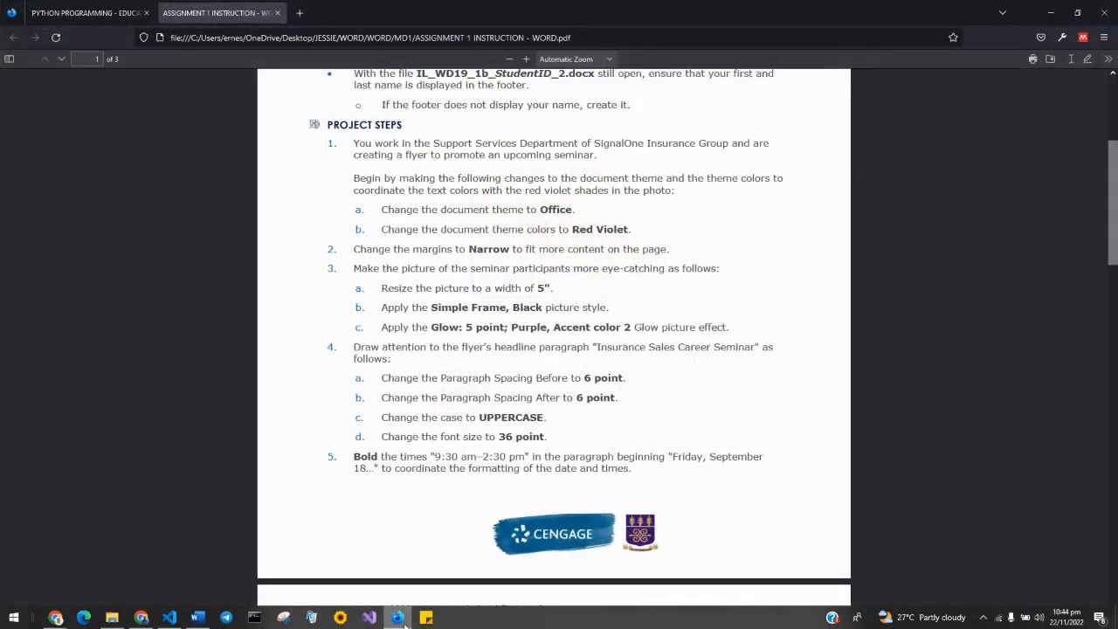
pyautogui.click(405, 621)
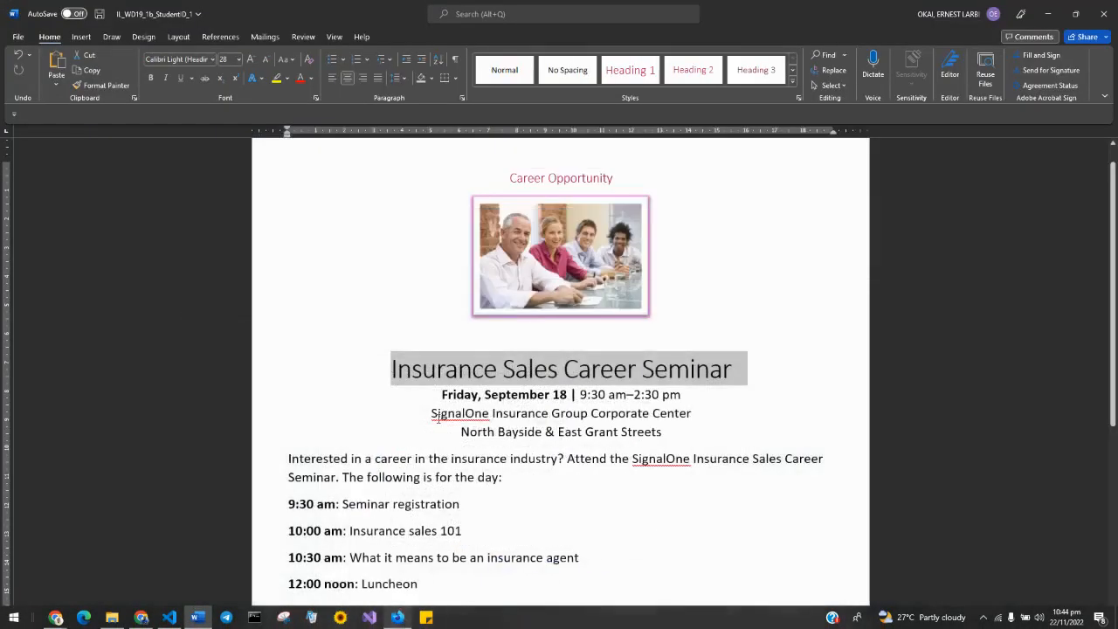
# Step: Give the headline 6 pt of space before through the line spacing options
pyautogui.click(407, 79)
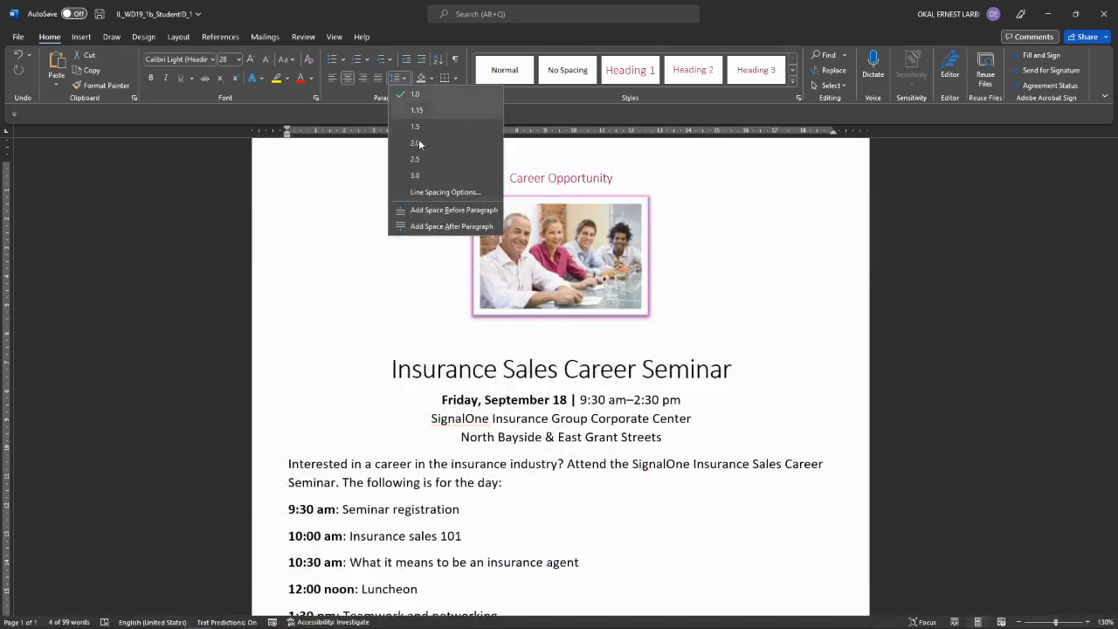
pyautogui.click(427, 193)
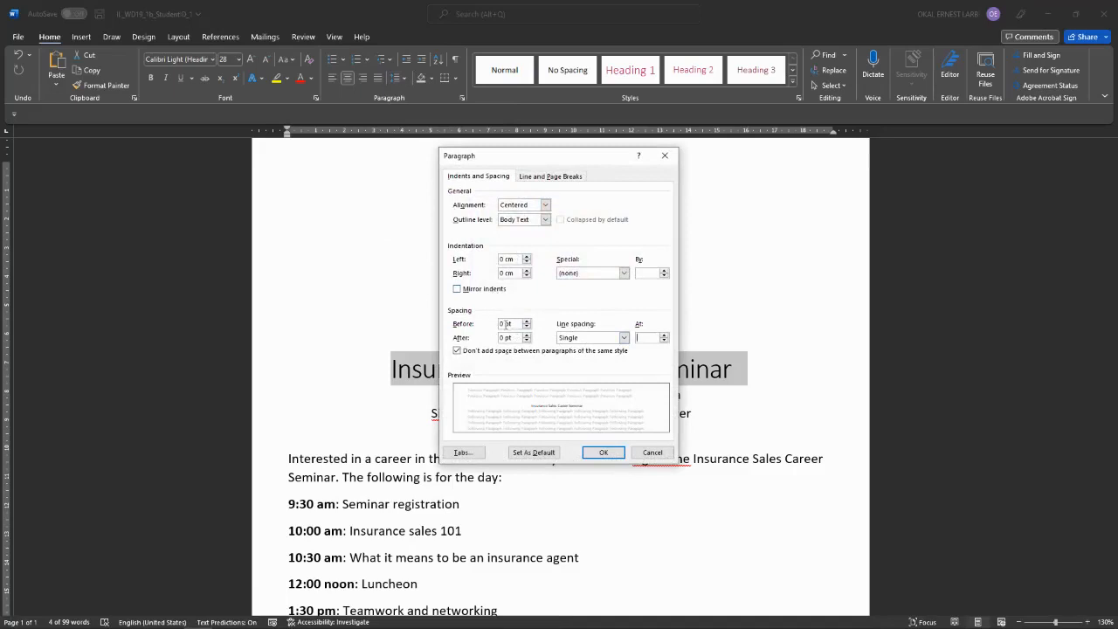
pyautogui.doubleClick(502, 323)
pyautogui.press('BackSpace')
pyautogui.click(602, 452)
pyautogui.click(456, 315)
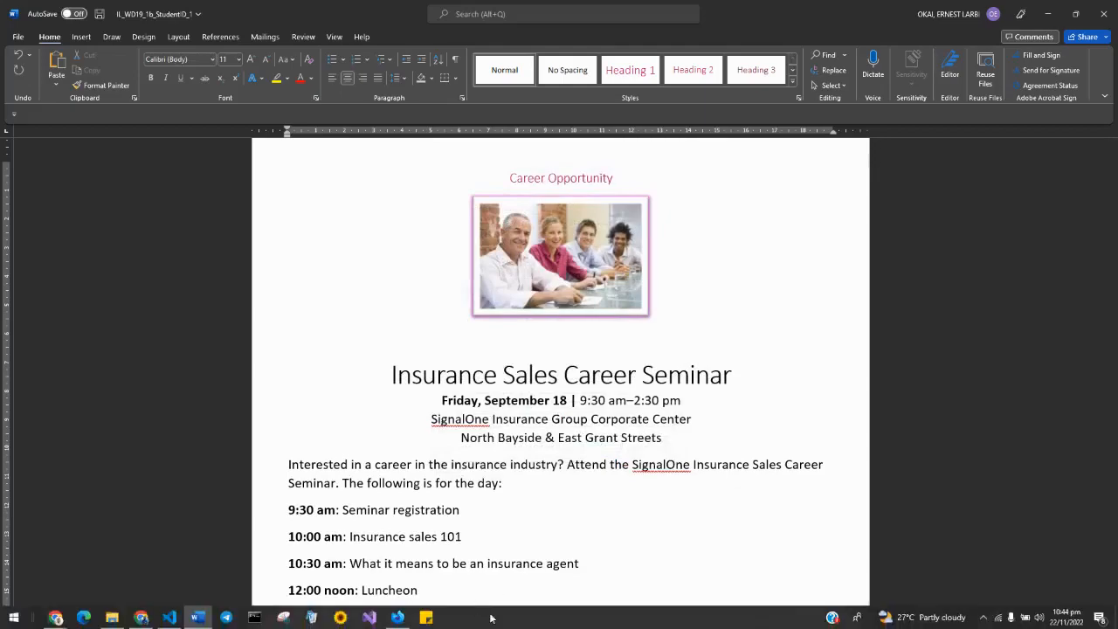
# Step: Bring up the instructions PDF in Firefox at the final flyer figure on page 3
pyautogui.click(397, 621)
pyautogui.scroll(3, 513, 417)
pyautogui.scroll(-20, 513, 417)
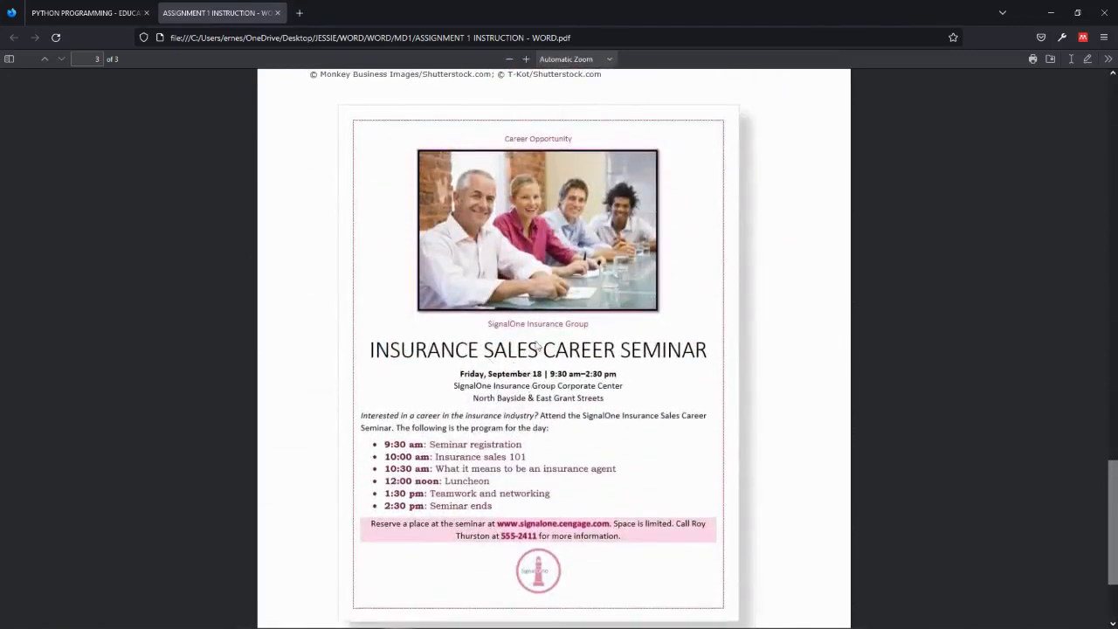
pyautogui.moveTo(463, 627)
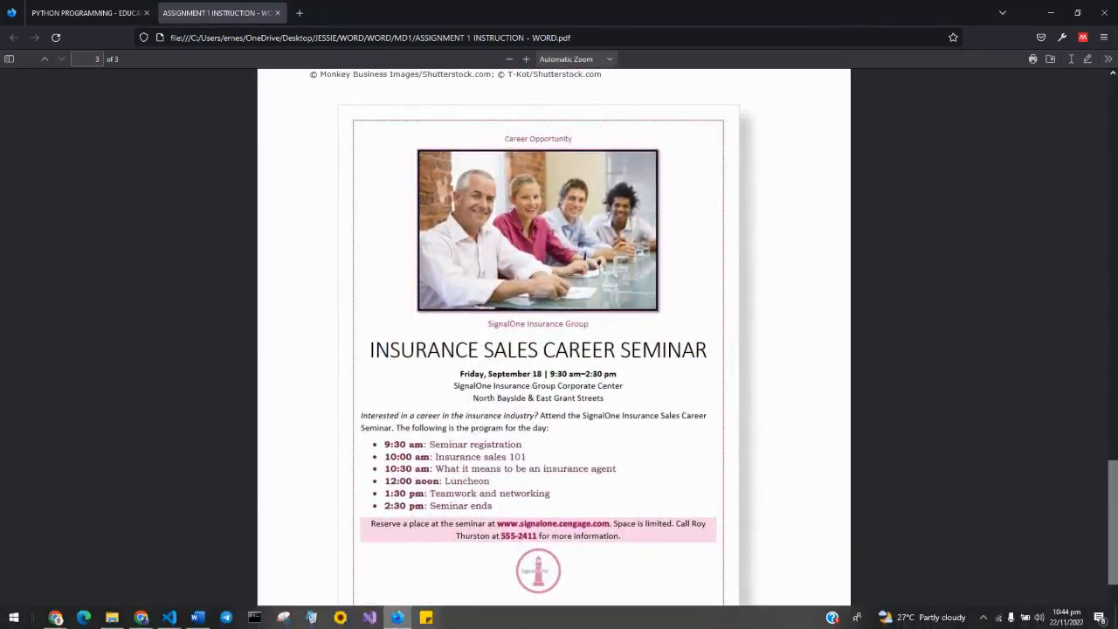
pyautogui.click(393, 622)
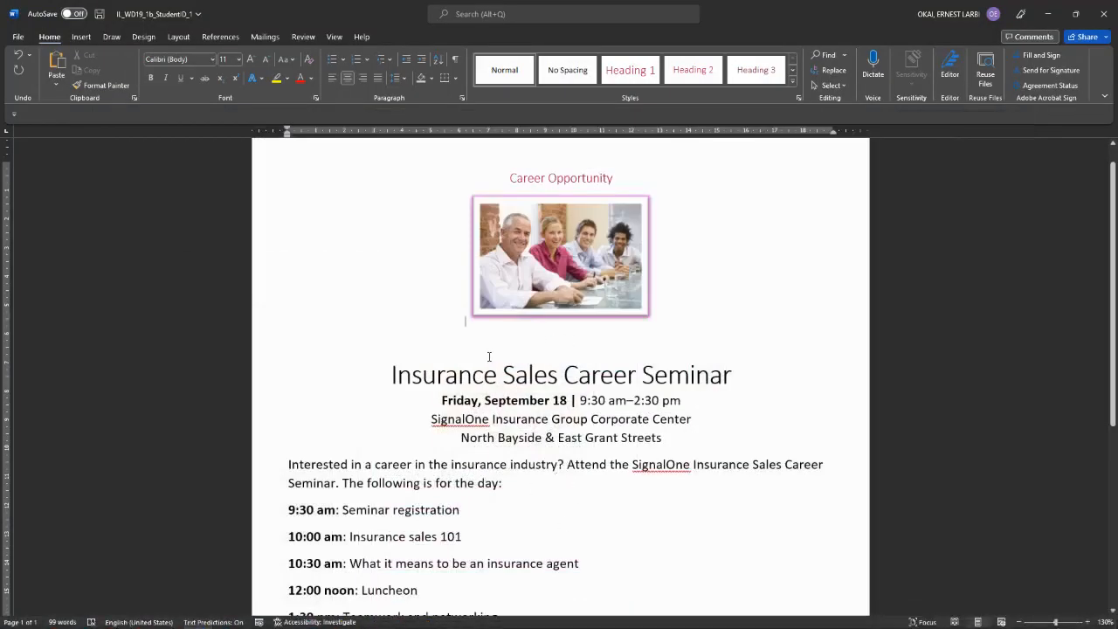
pyautogui.click(395, 620)
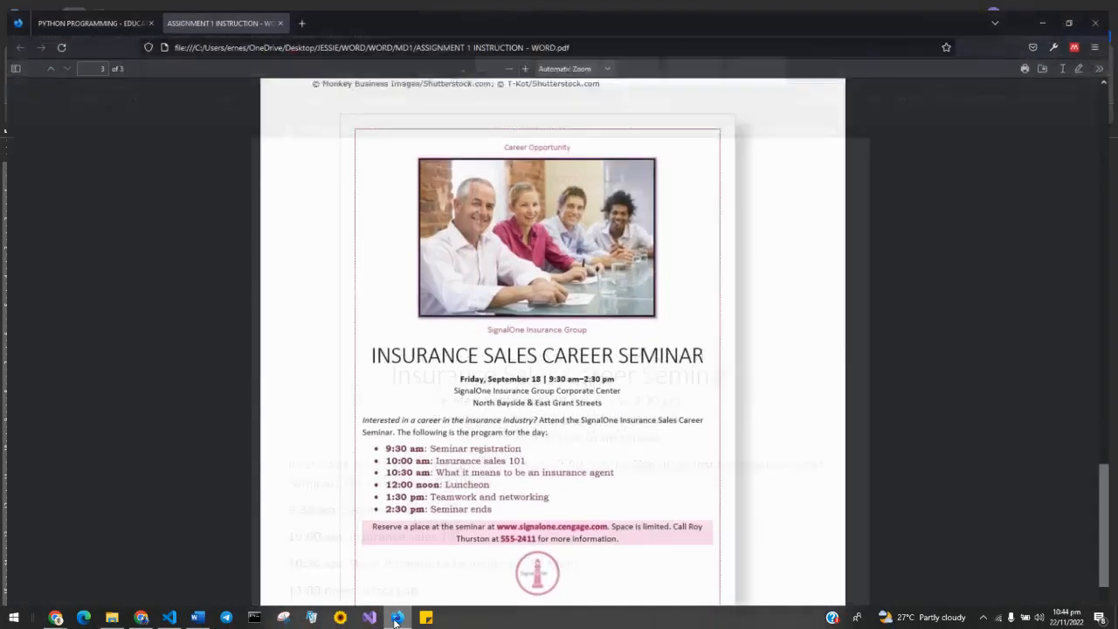
pyautogui.click(396, 620)
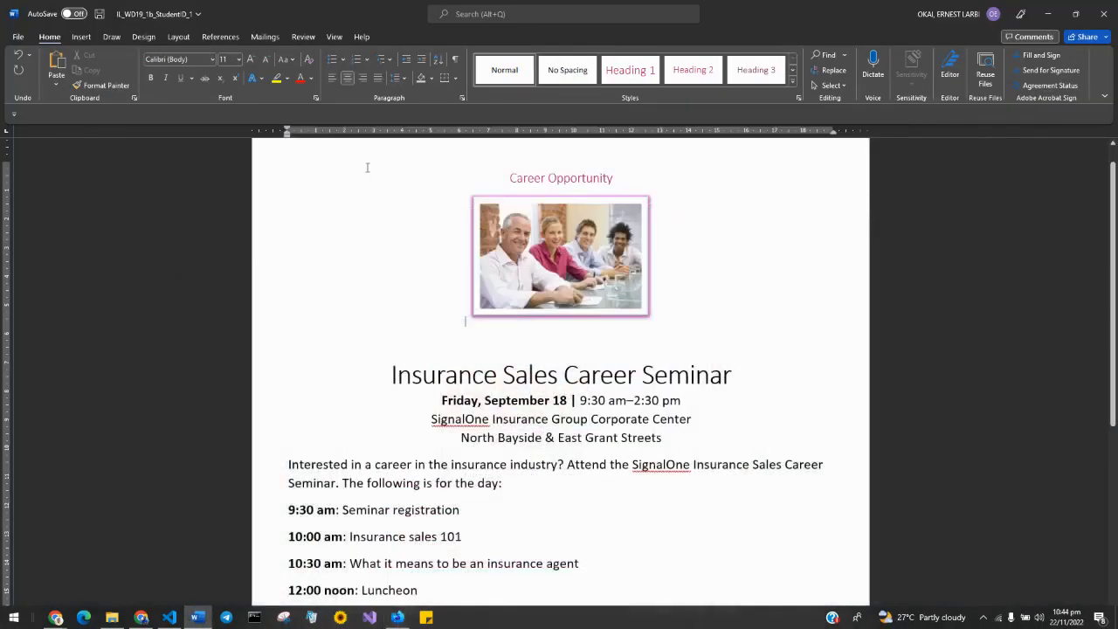
pyautogui.click(405, 81)
pyautogui.click(429, 192)
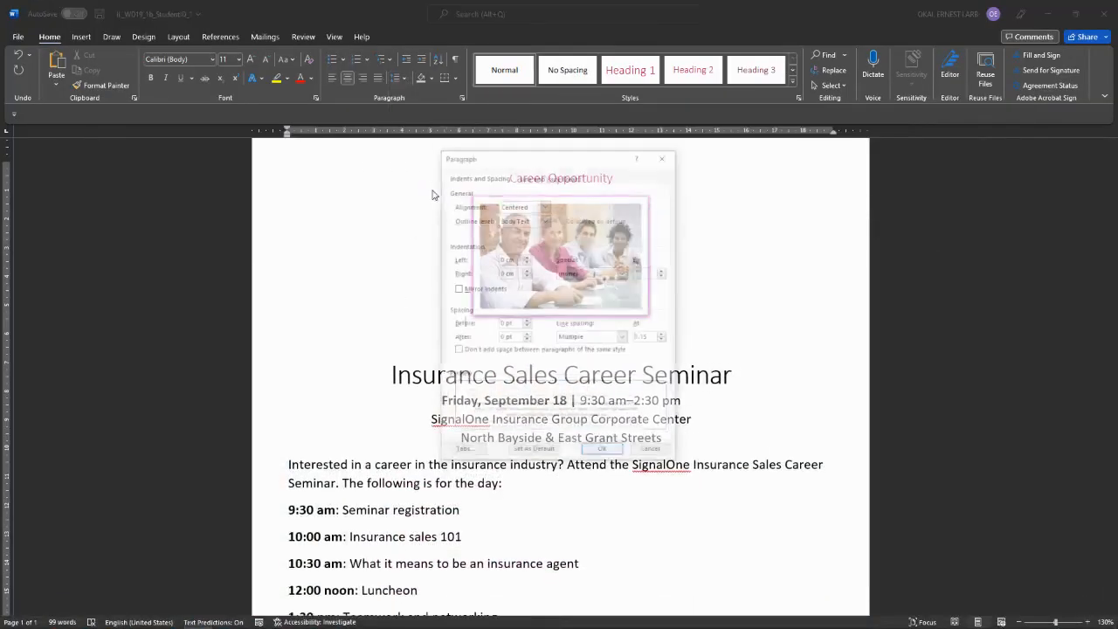
pyautogui.click(663, 157)
pyautogui.click(399, 78)
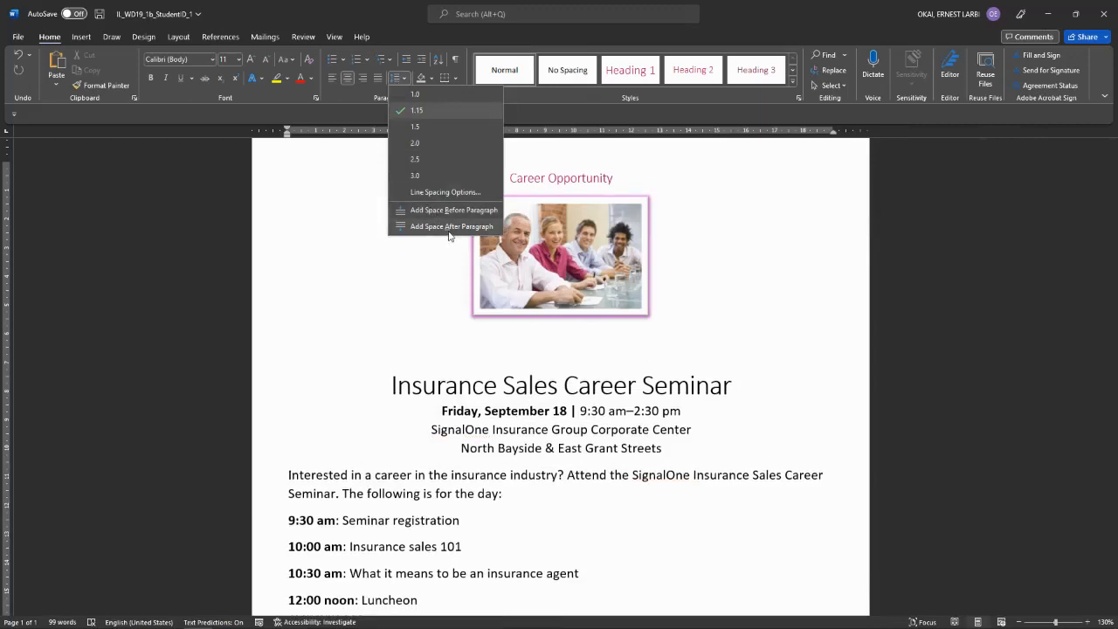
pyautogui.click(397, 317)
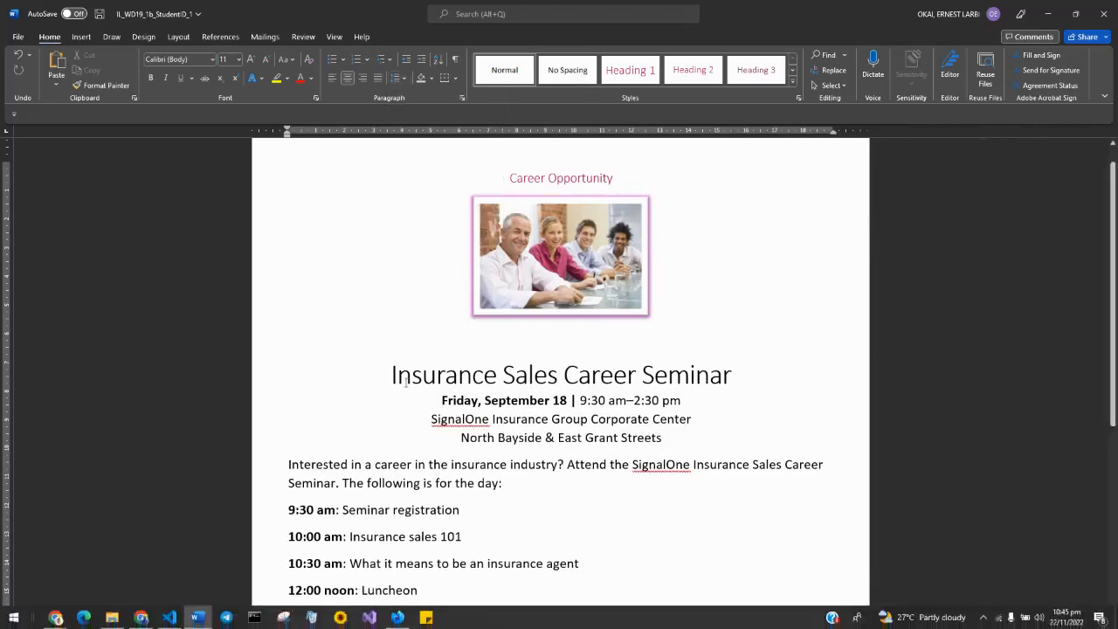
pyautogui.click(398, 78)
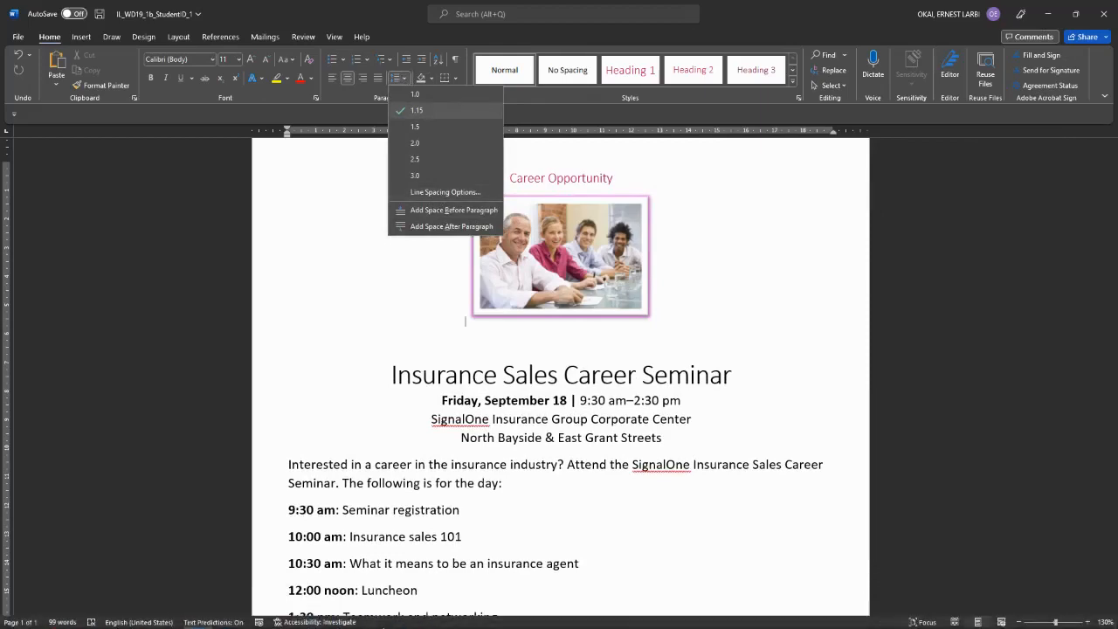
pyautogui.click(397, 617)
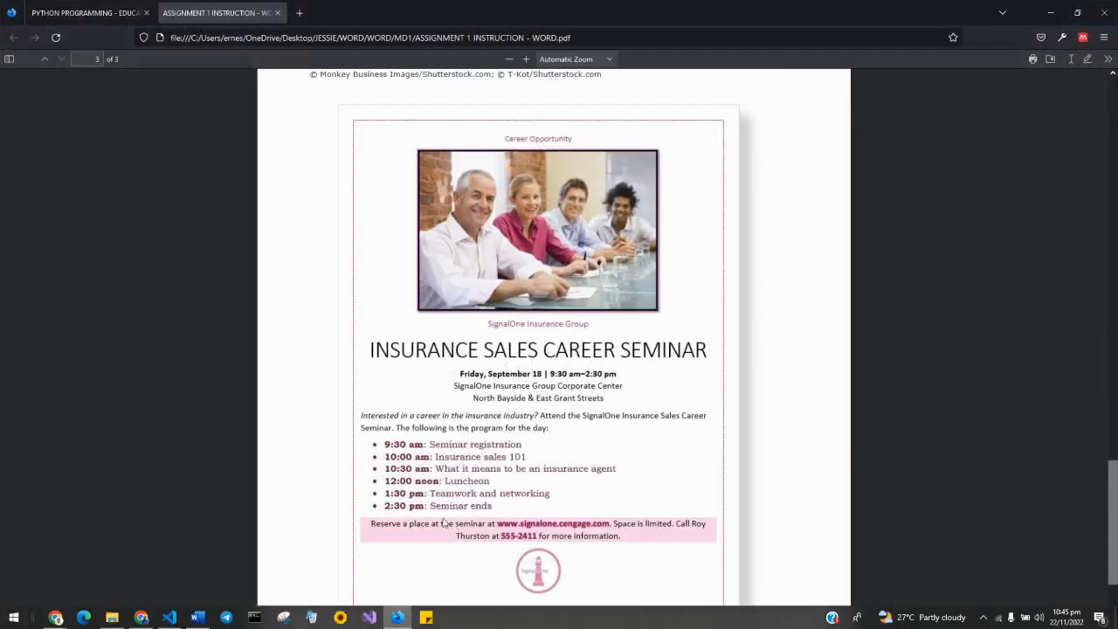
pyautogui.scroll(15, 437, 509)
pyautogui.scroll(-5, 436, 509)
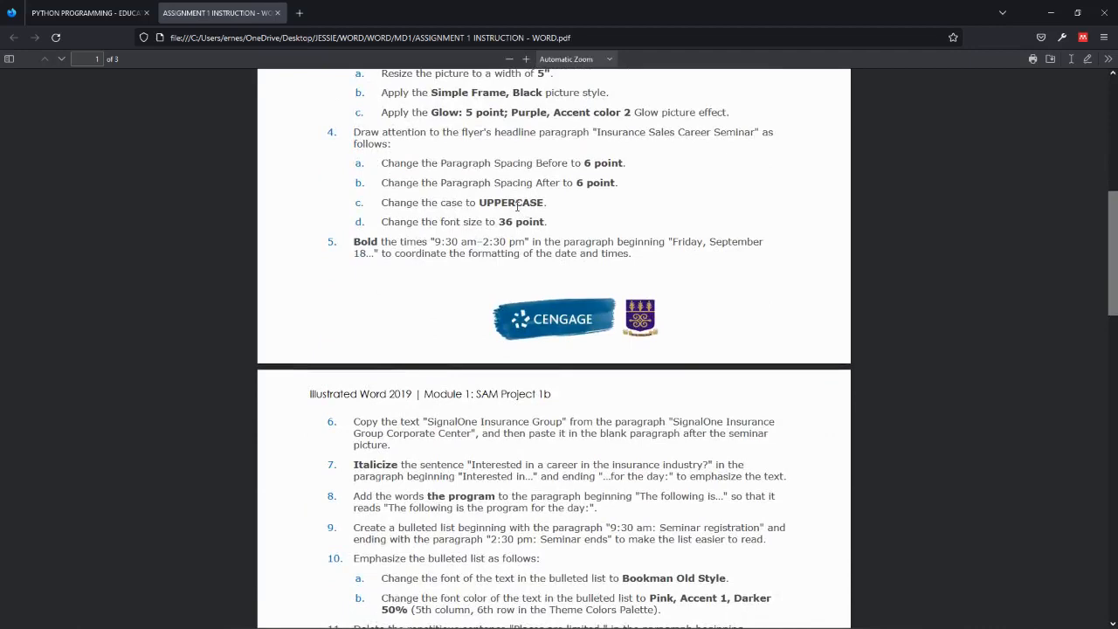
# Step: Scroll the instructions PDF to steps 10–15, then switch to the Loom library in Chrome
pyautogui.scroll(-1, 437, 422)
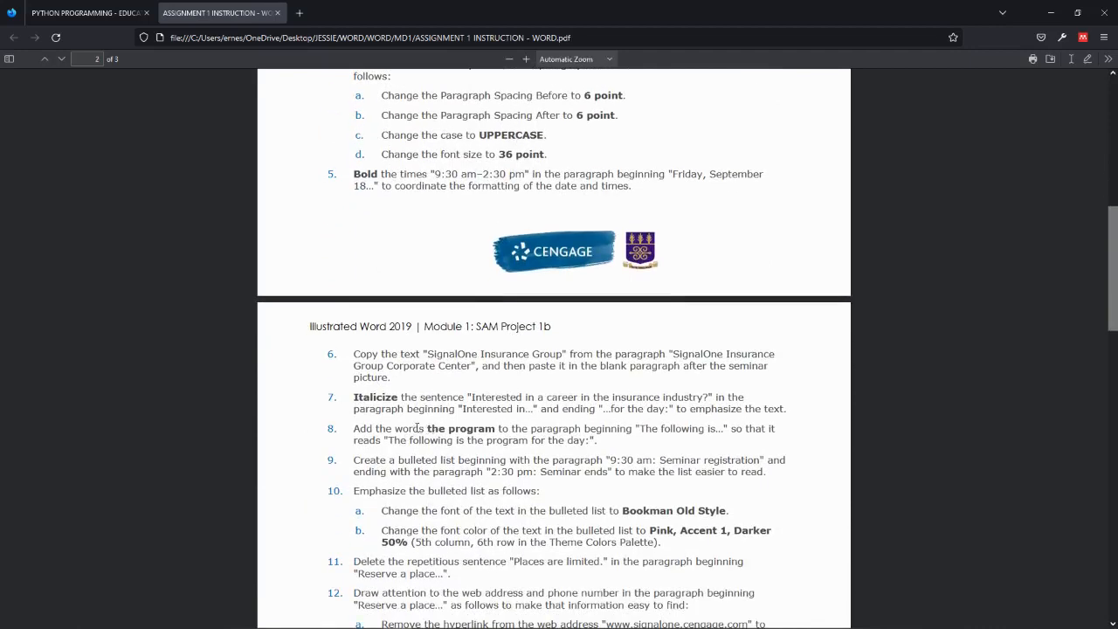
pyautogui.scroll(-5, 456, 545)
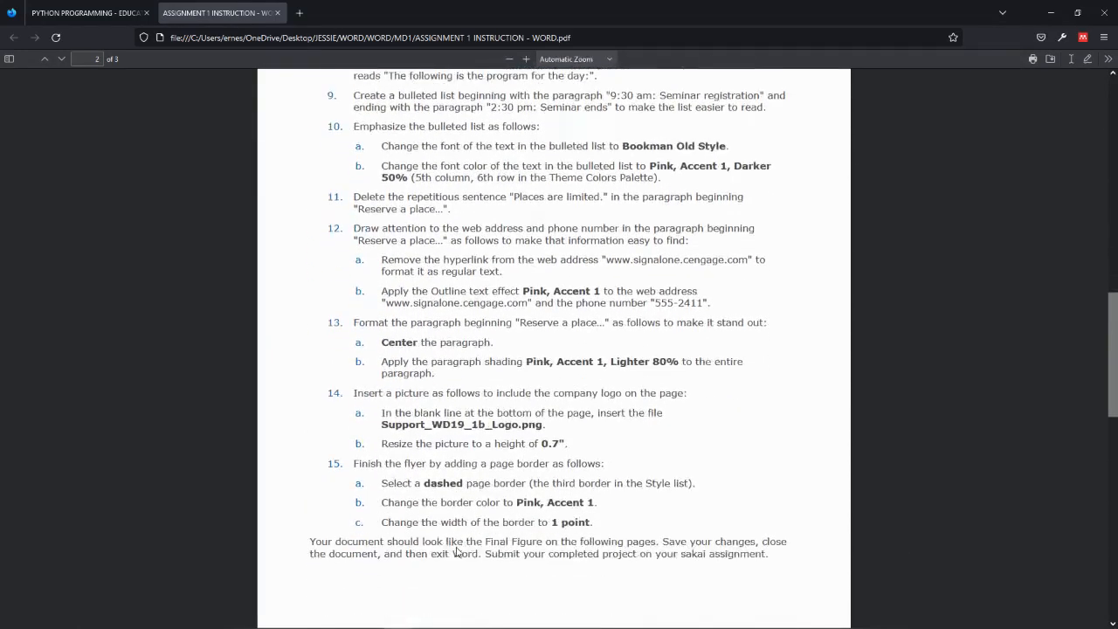
pyautogui.moveTo(515, 626)
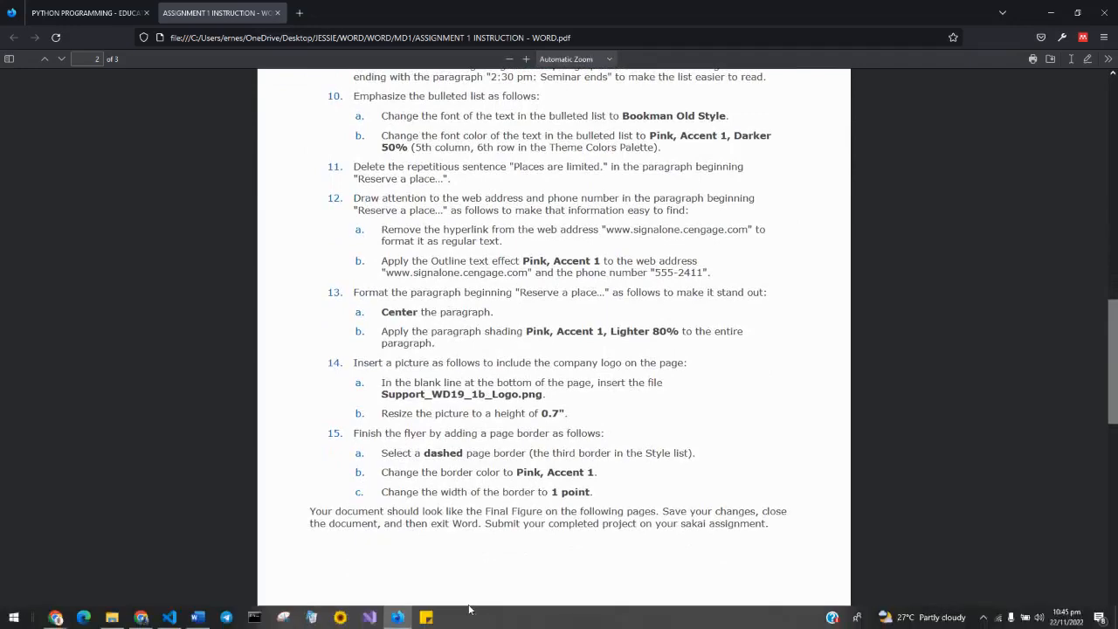
pyautogui.click(141, 625)
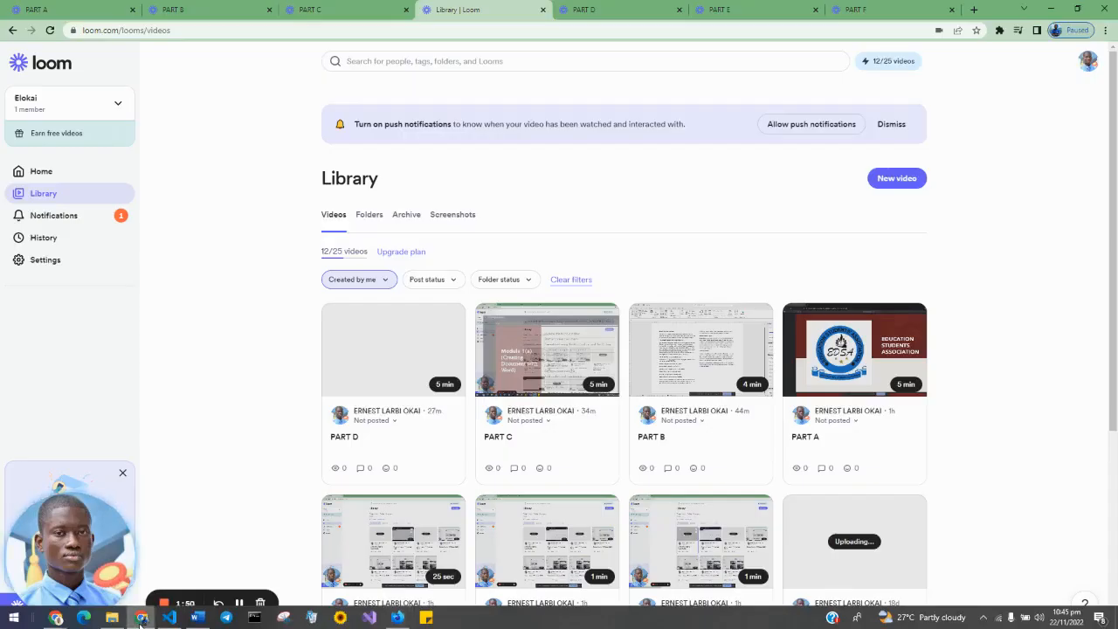
pyautogui.click(140, 620)
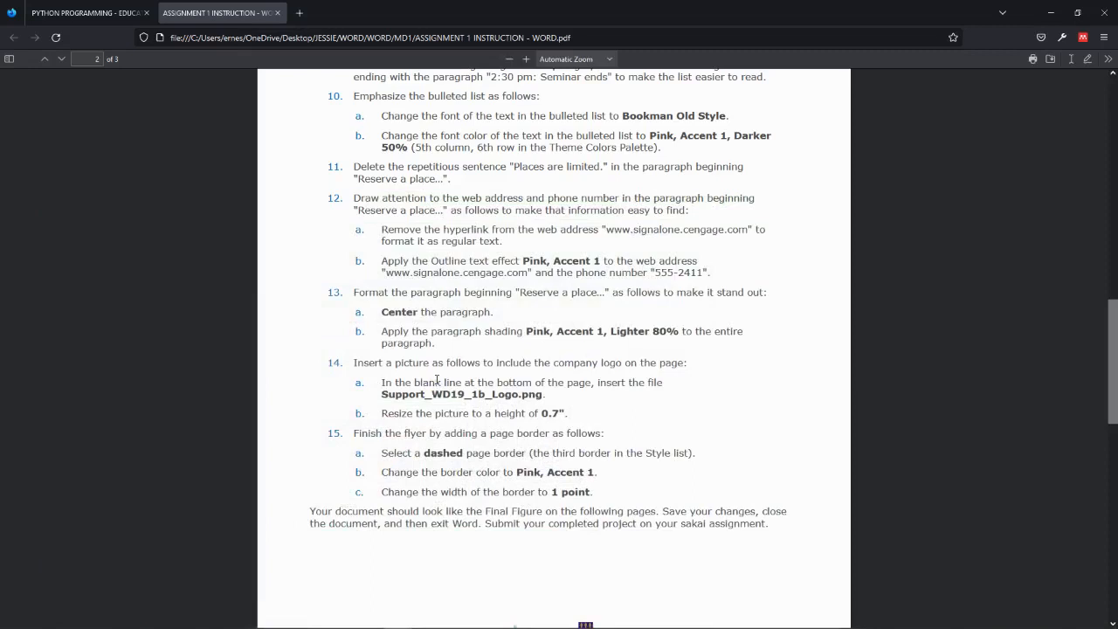
pyautogui.moveTo(140, 619)
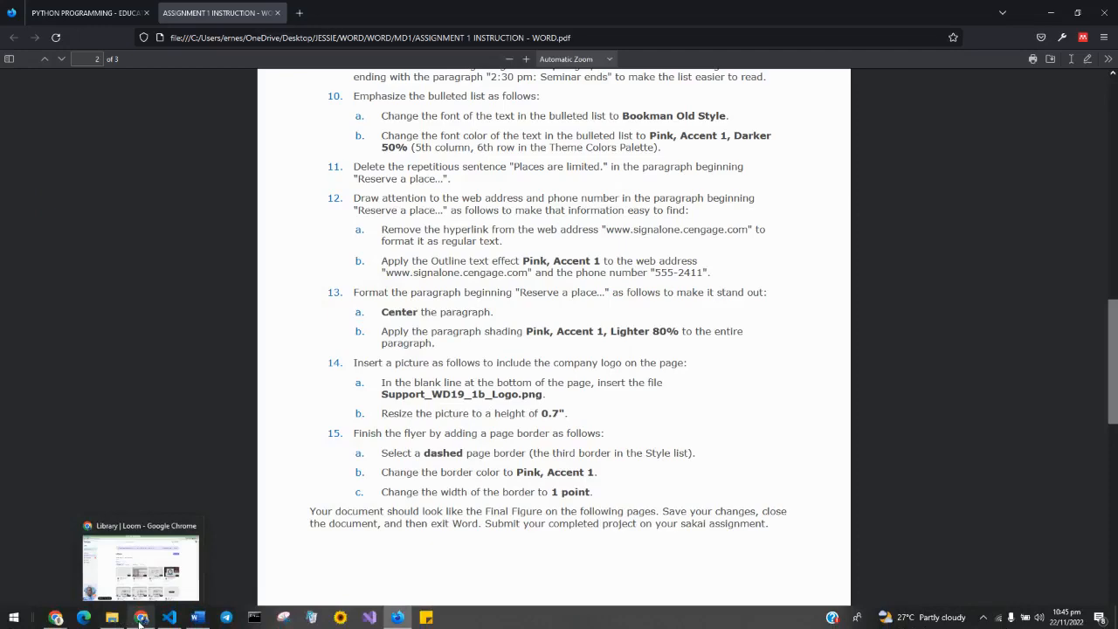
pyautogui.click(140, 617)
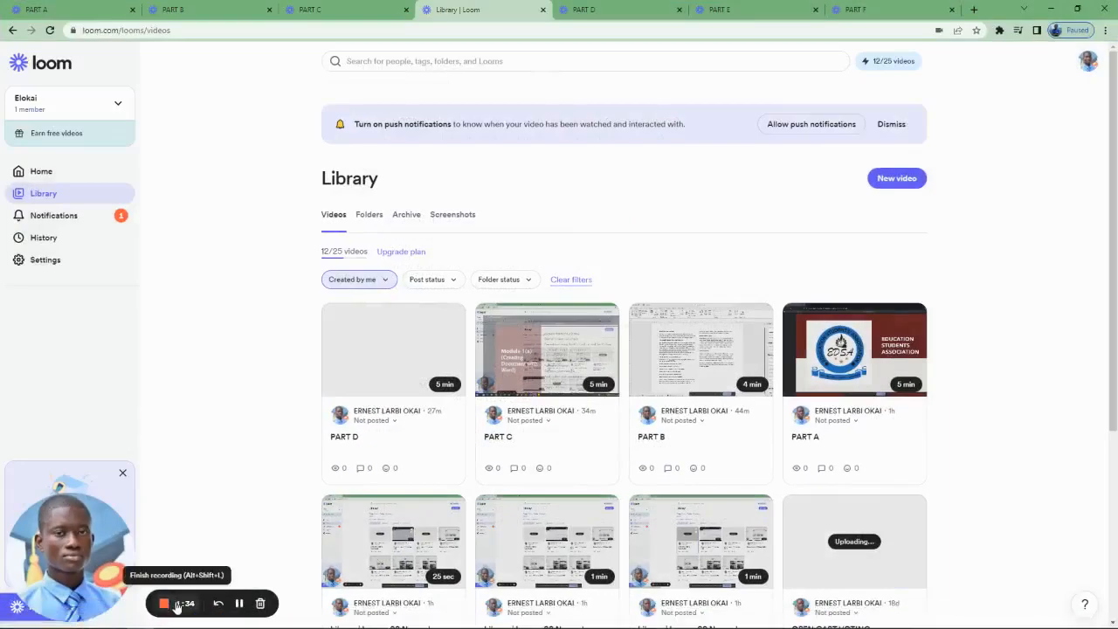